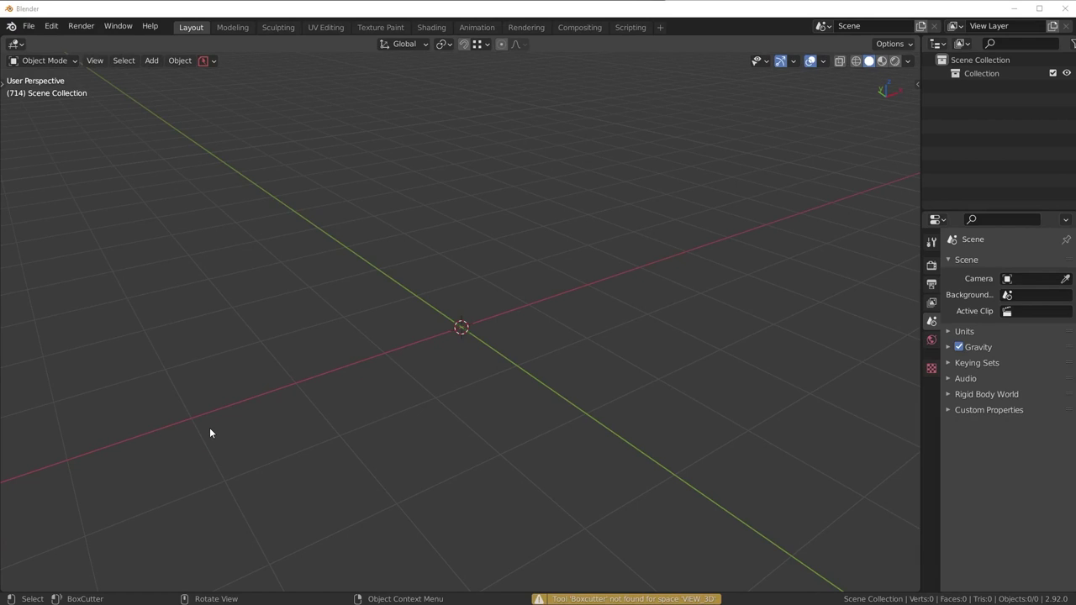
Step: Enable the Object: Bool Tool add-on in the preferences, clear the add-on search and close the preferences
{"action": "left_click", "coordinate": [51, 26]}
{"action": "left_click", "coordinate": [84, 215]}
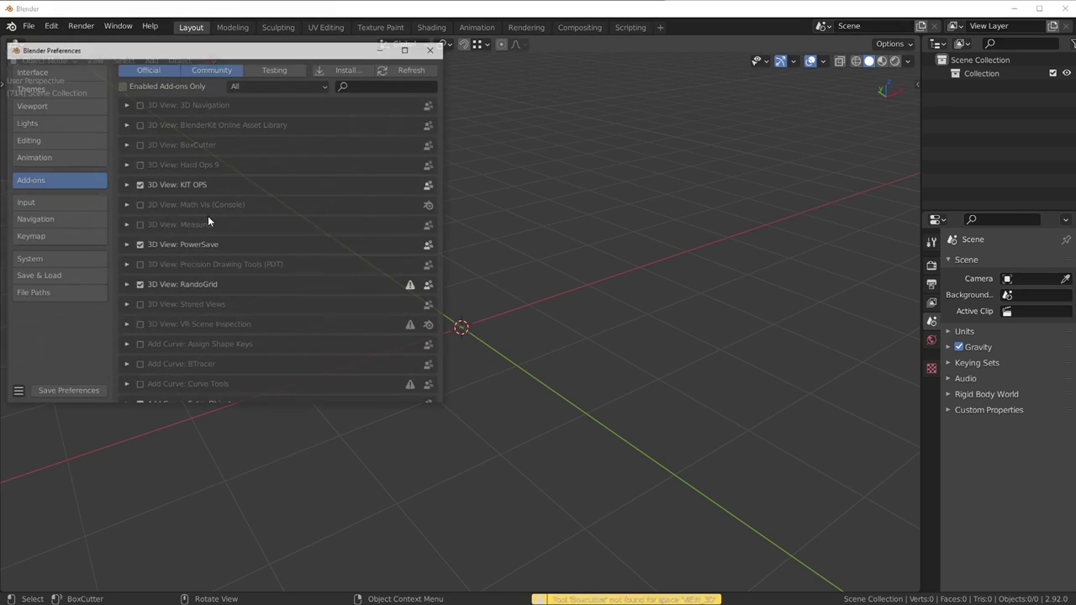
{"action": "left_click", "coordinate": [399, 85]}
{"action": "type", "text": "bool"}
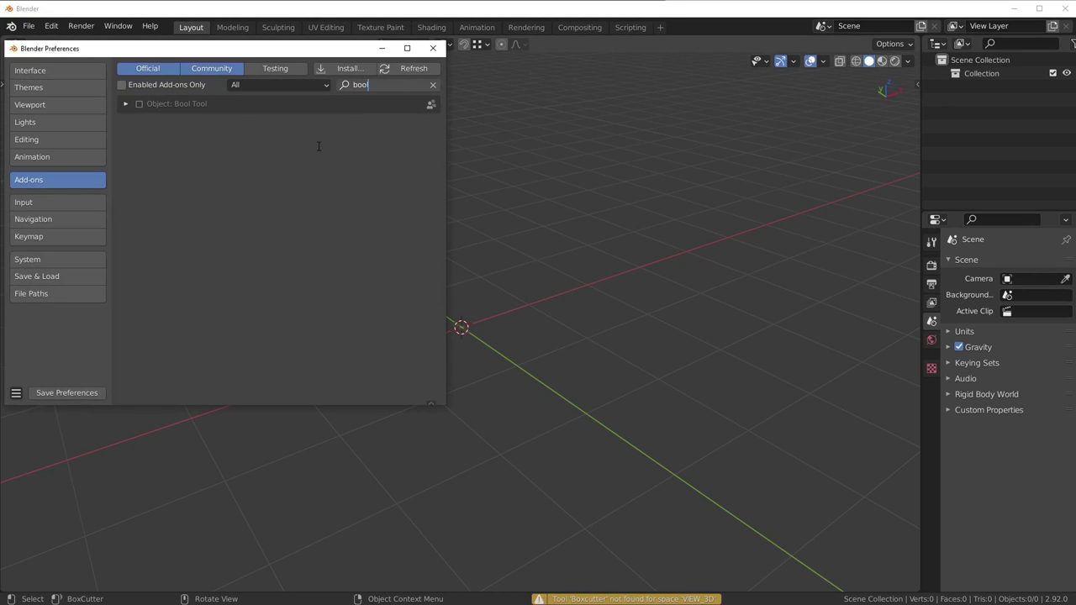
{"action": "key", "text": "Return"}
{"action": "left_click", "coordinate": [139, 105]}
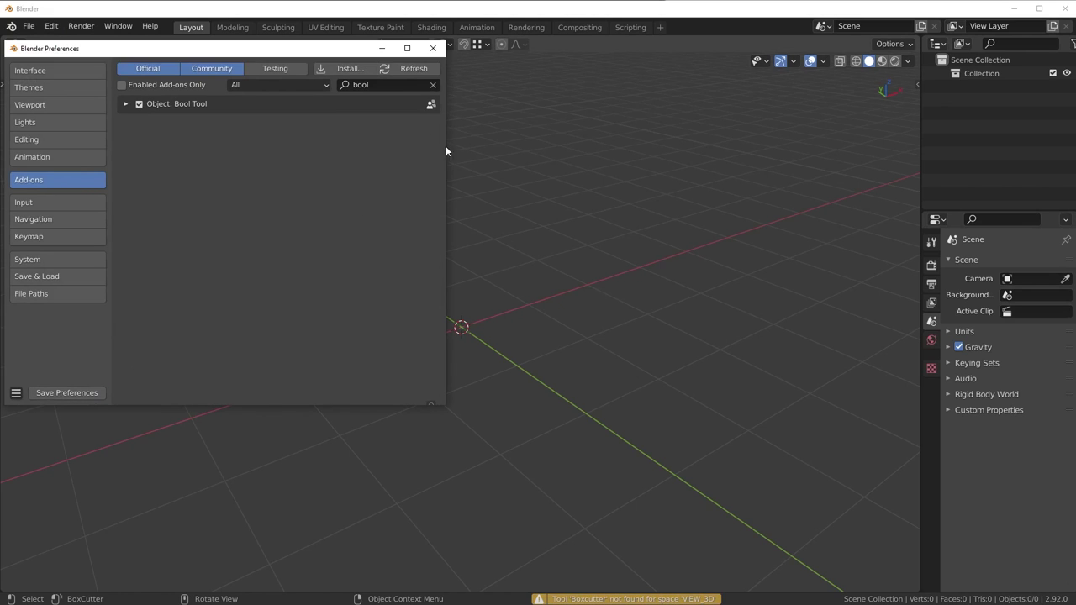
{"action": "left_click", "coordinate": [433, 85]}
{"action": "left_click", "coordinate": [434, 48]}
Step: Add a mesh cube at the world origin, working from the right orthographic view
{"action": "middle_click_drag", "start_coordinate": [626, 211], "coordinate": [645, 187]}
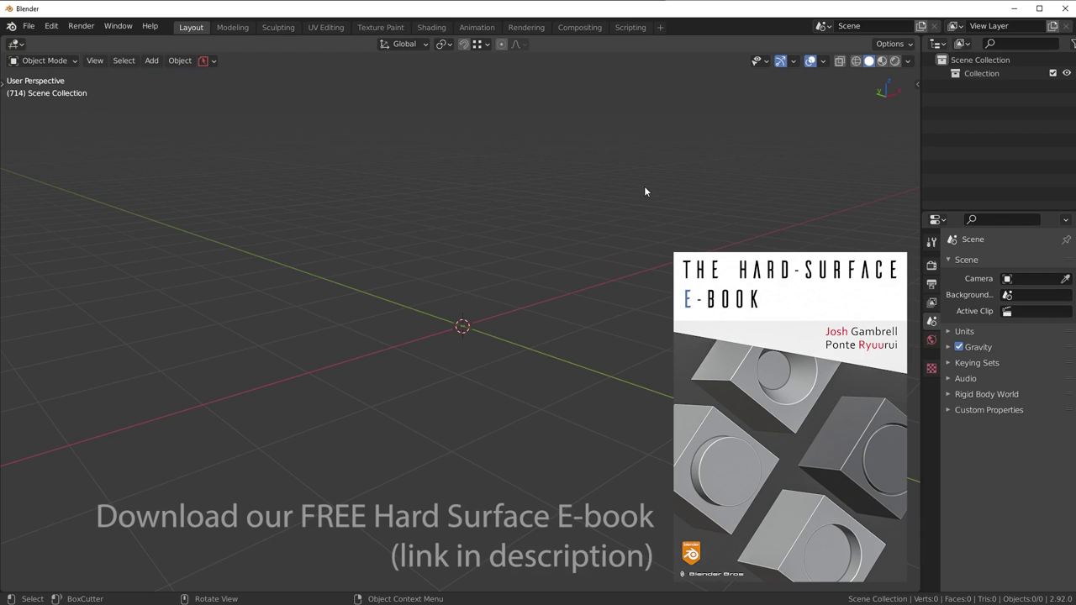
{"action": "key", "text": "KP_3"}
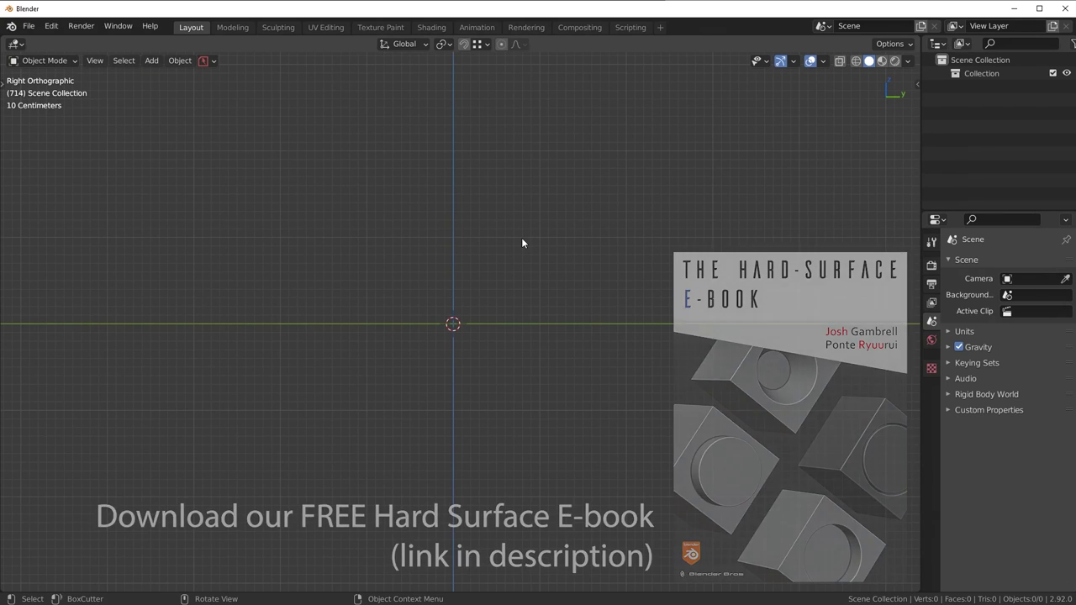
{"action": "key", "text": "shift+a"}
{"action": "key", "text": "n"}
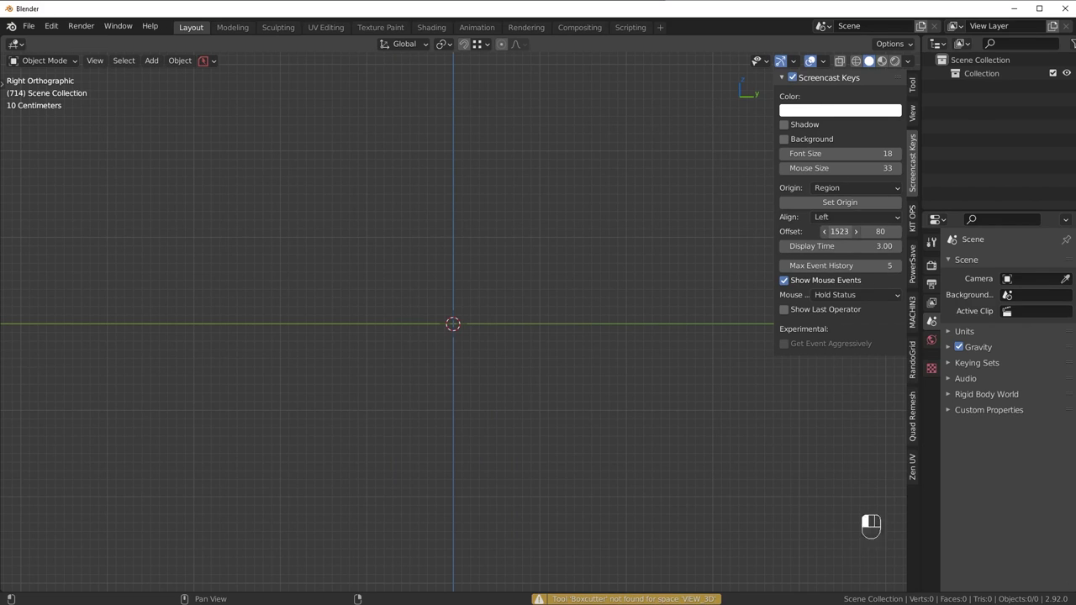
{"action": "key", "text": "n"}
{"action": "key", "text": "shift+a"}
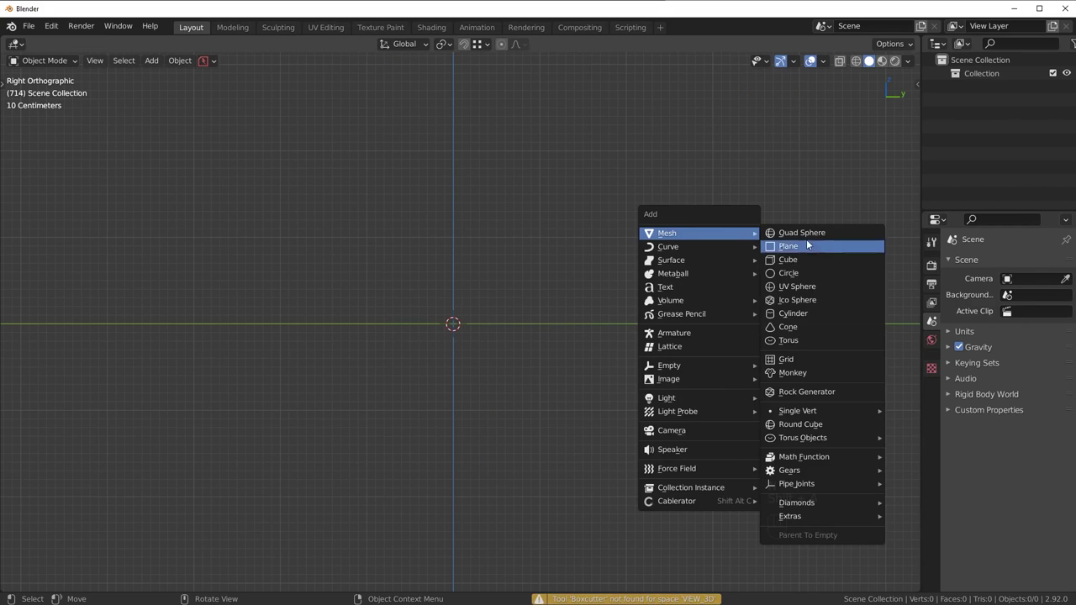
{"action": "left_click", "coordinate": [803, 262]}
{"action": "scroll", "coordinate": [707, 274], "scroll_direction": "up", "scroll_amount": 3}
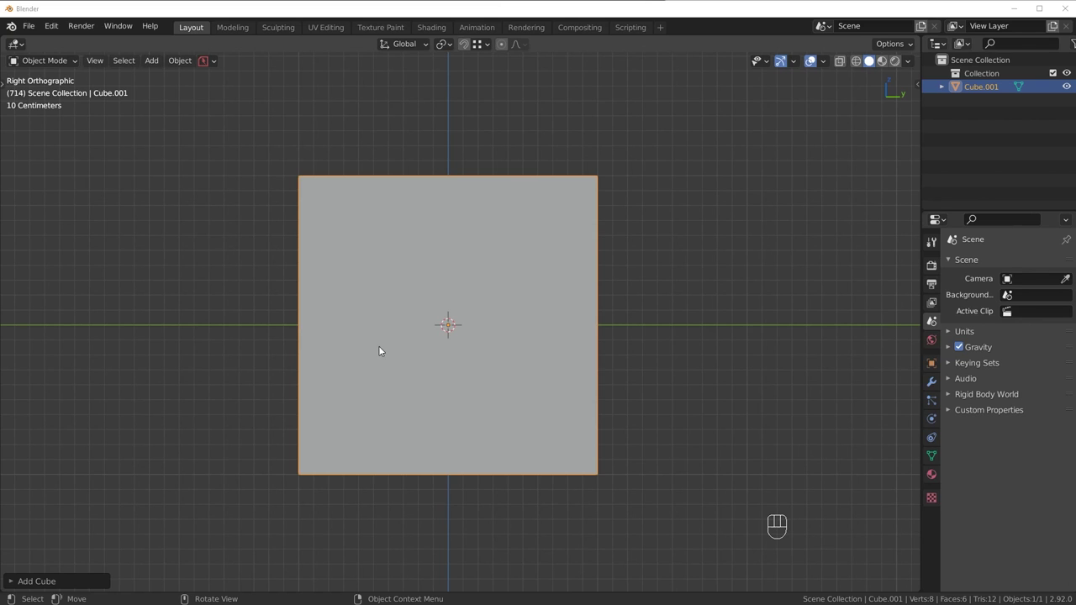
Step: Scale the cube along the X axis to about 0.33 to make a thinner block
{"action": "middle_click_drag", "start_coordinate": [395, 358], "coordinate": [482, 375]}
{"action": "scroll", "coordinate": [486, 376], "scroll_direction": "down", "scroll_amount": 3}
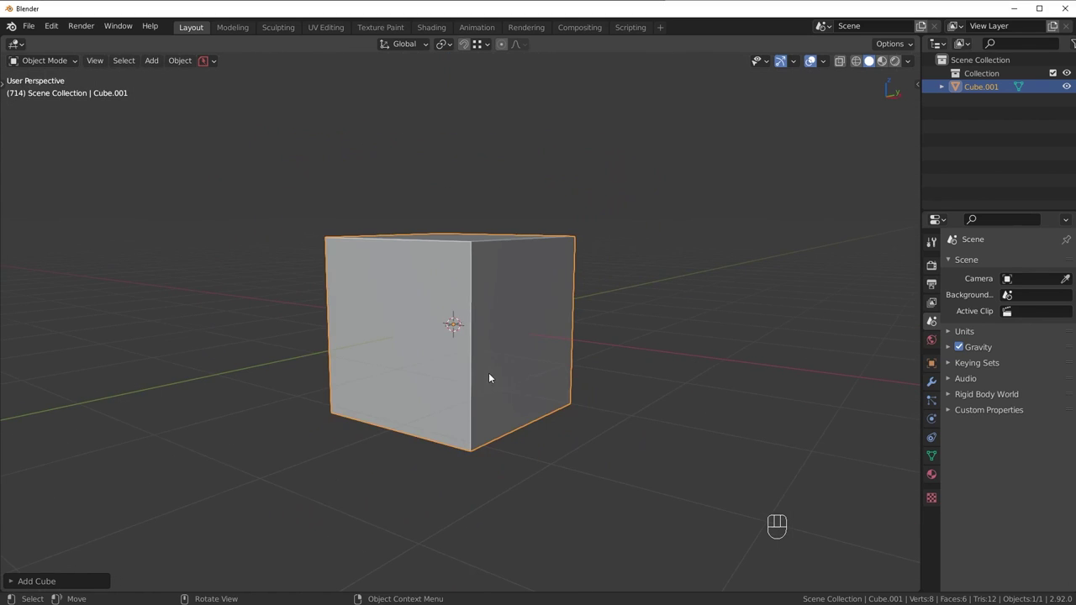
{"action": "key", "text": "s"}
{"action": "key", "text": "x"}
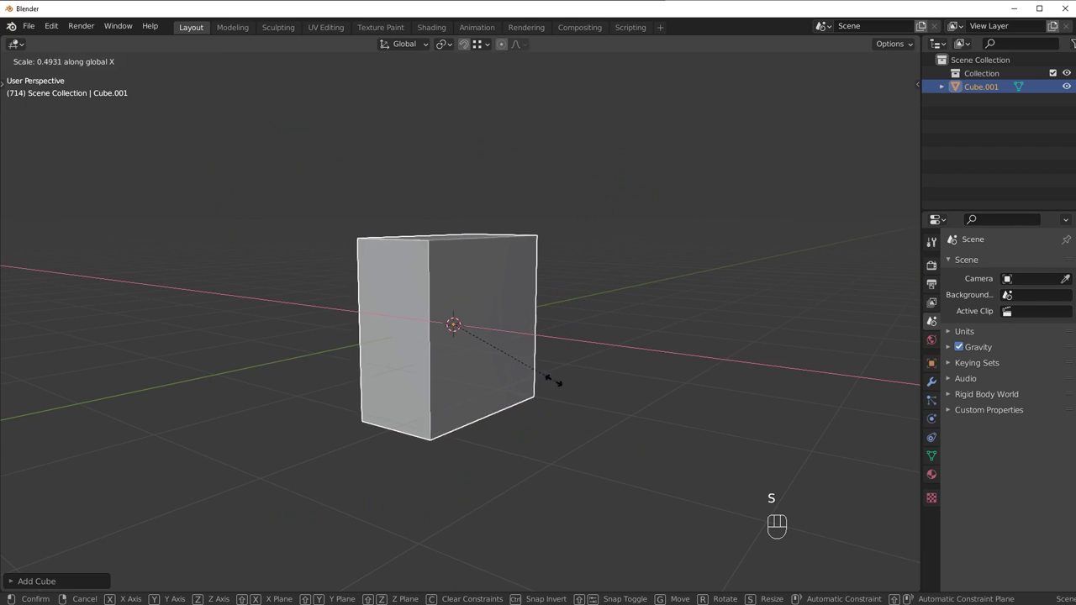
{"action": "left_click", "coordinate": [512, 373]}
{"action": "middle_click_drag", "start_coordinate": [528, 389], "coordinate": [601, 356]}
Step: Apply the block's scale so that its X, Y and Z scale values are reset to 1.000
{"action": "key", "text": "n"}
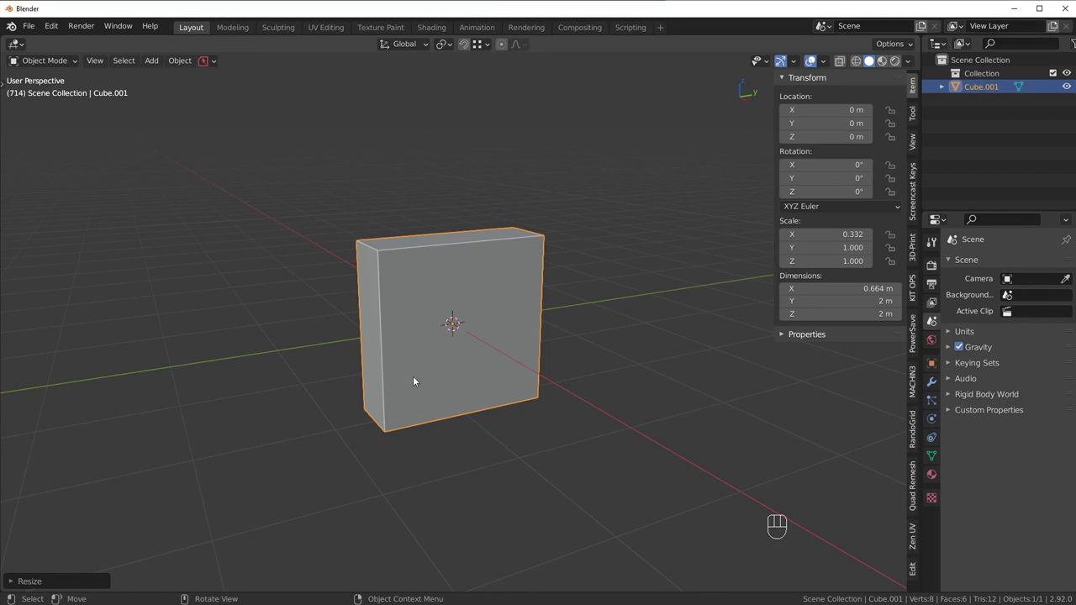
{"action": "key", "text": "ctrl+a"}
{"action": "left_click", "coordinate": [425, 406]}
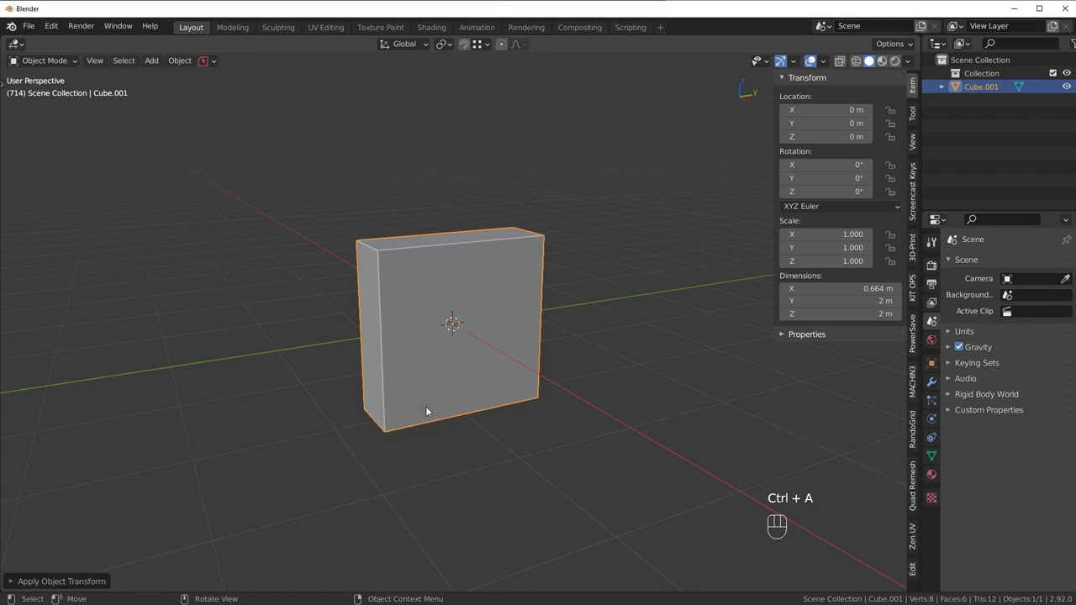
{"action": "key", "text": "n"}
{"action": "middle_click_drag", "start_coordinate": [457, 397], "coordinate": [541, 390]}
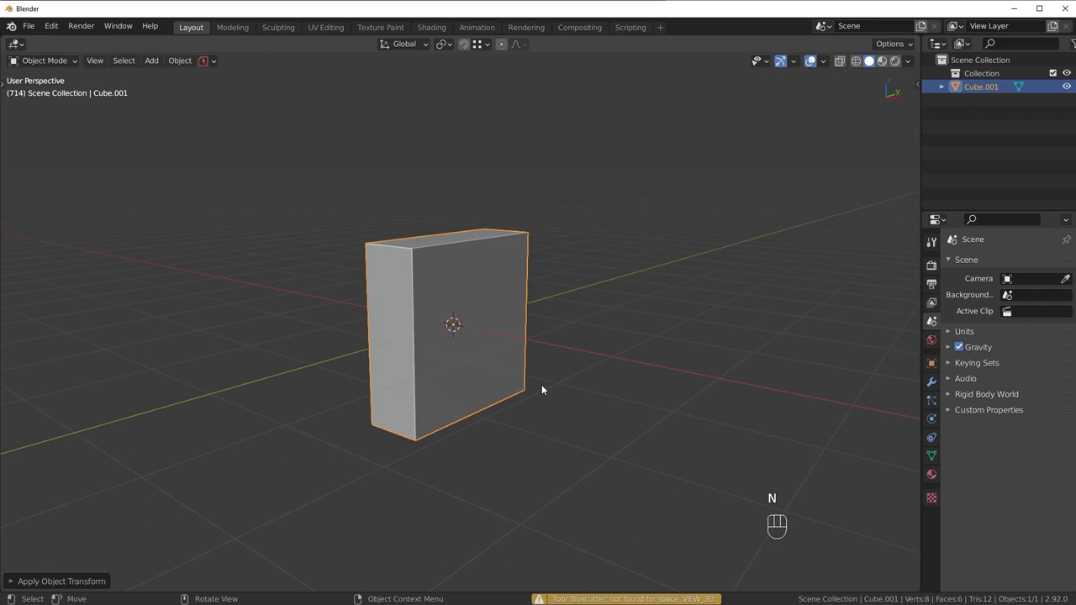
Step: Enter Edit Mode on the block with edge selection active
{"action": "key", "text": "Tab"}
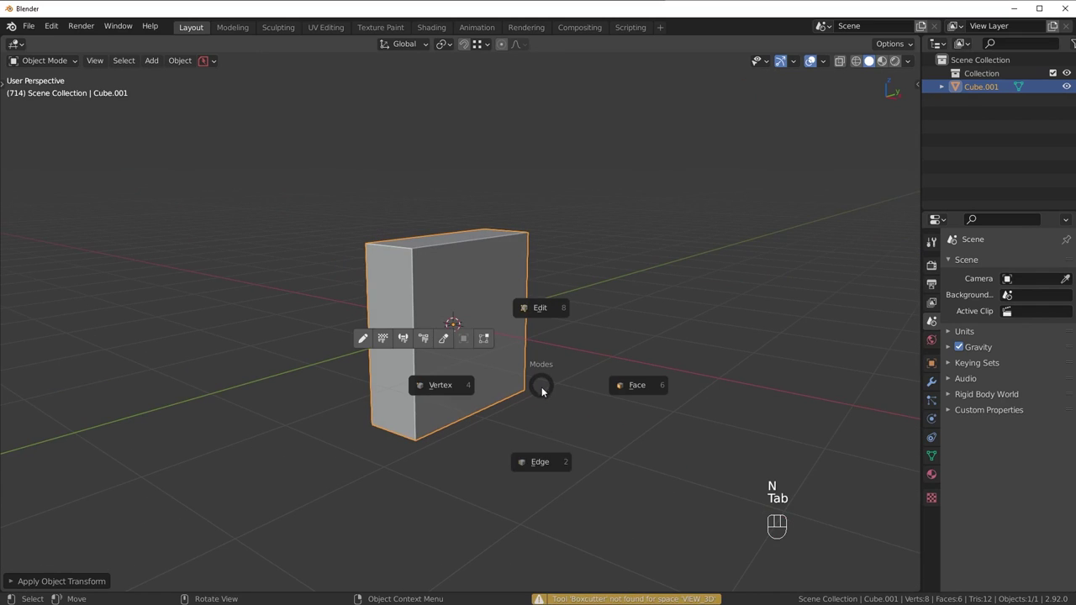
{"action": "left_click", "coordinate": [554, 471]}
{"action": "middle_click_drag", "start_coordinate": [618, 465], "coordinate": [575, 438]}
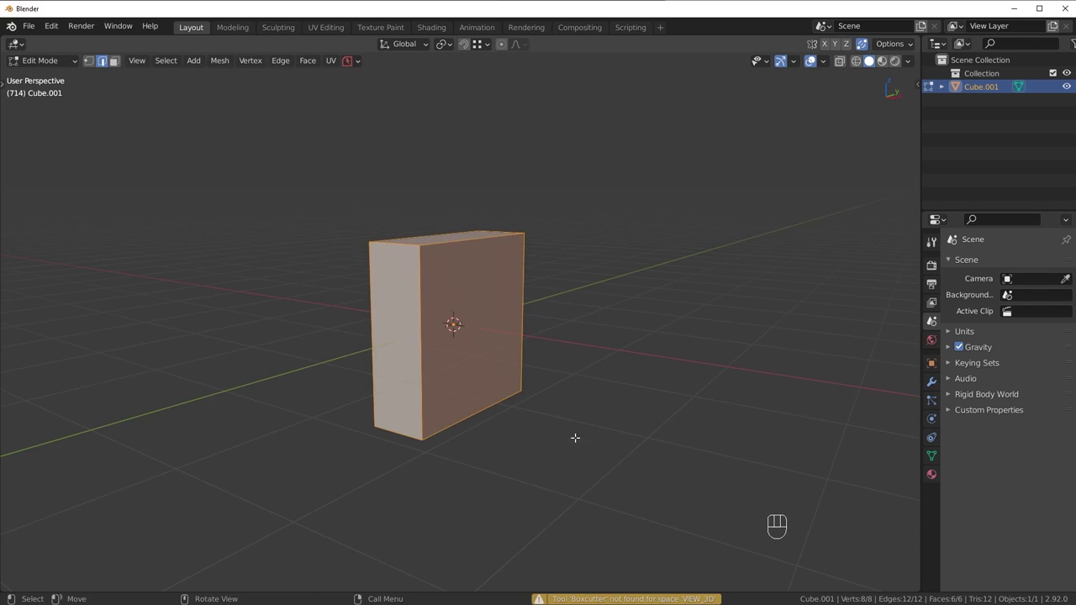
{"action": "key", "text": "Tab"}
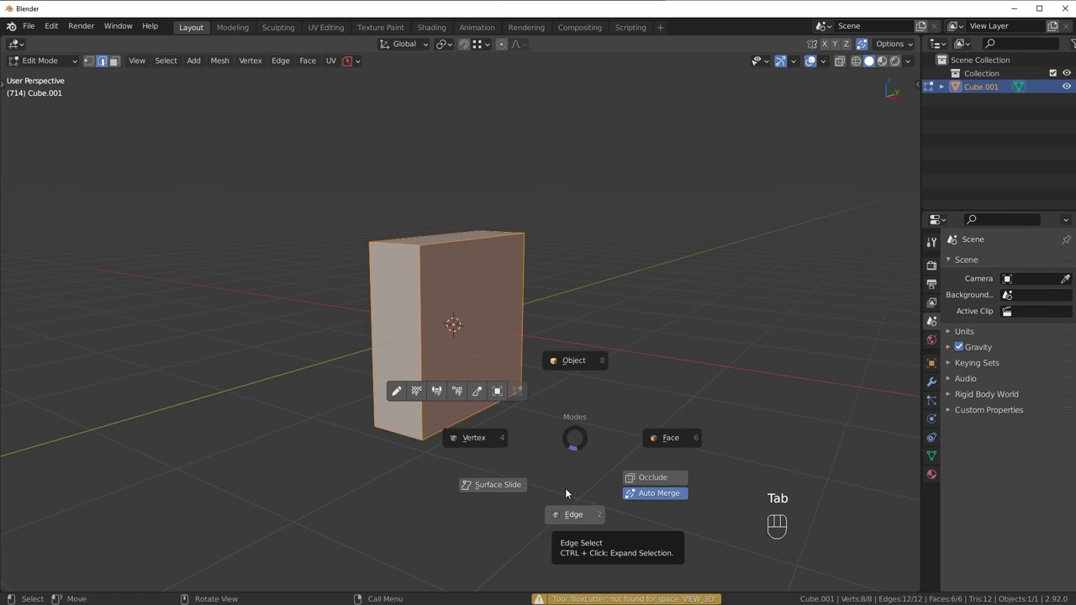
{"action": "left_click", "coordinate": [571, 515]}
{"action": "key", "text": "1"}
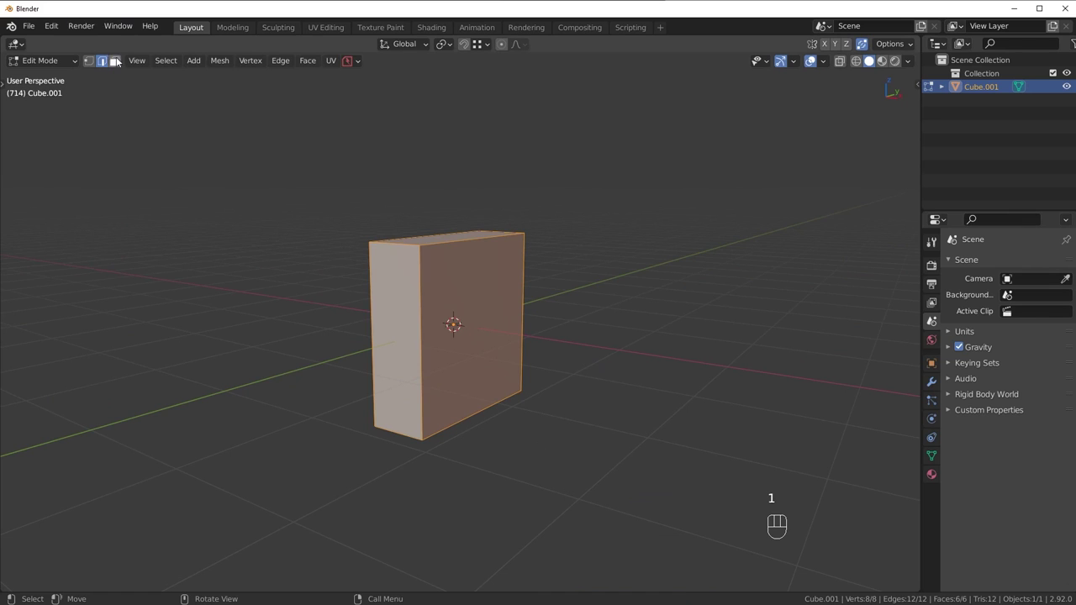
{"action": "middle_click_drag", "start_coordinate": [232, 101], "coordinate": [198, 107]}
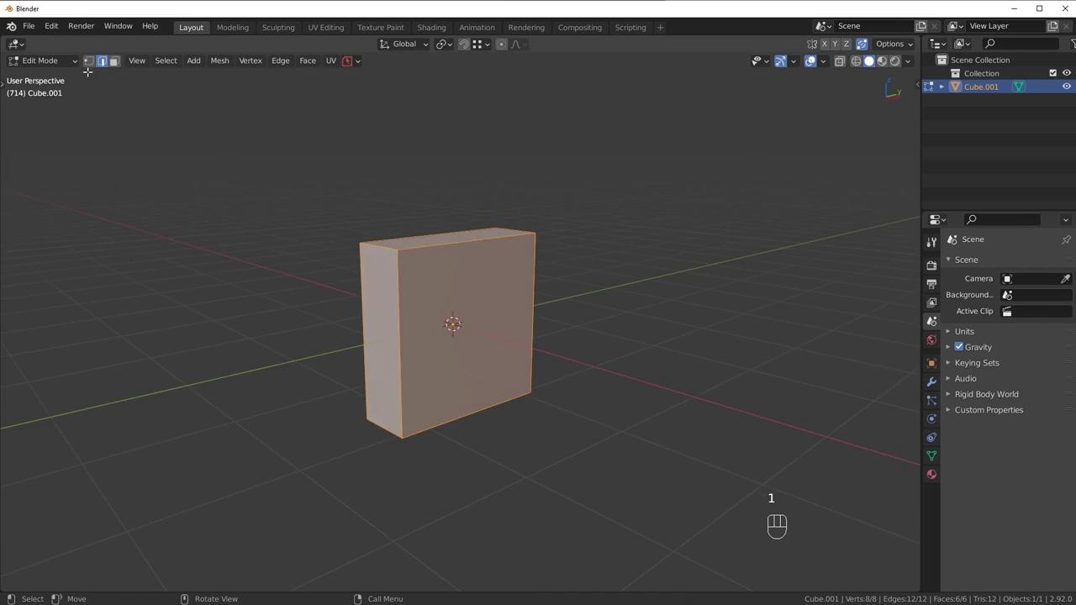
Step: Select the block's bottom edge on the negative Y side and show it in the right orthographic view
{"action": "middle_click_drag", "start_coordinate": [483, 392], "coordinate": [469, 392]}
{"action": "left_click", "coordinate": [375, 424]}
{"action": "middle_click_drag", "start_coordinate": [399, 424], "coordinate": [381, 385]}
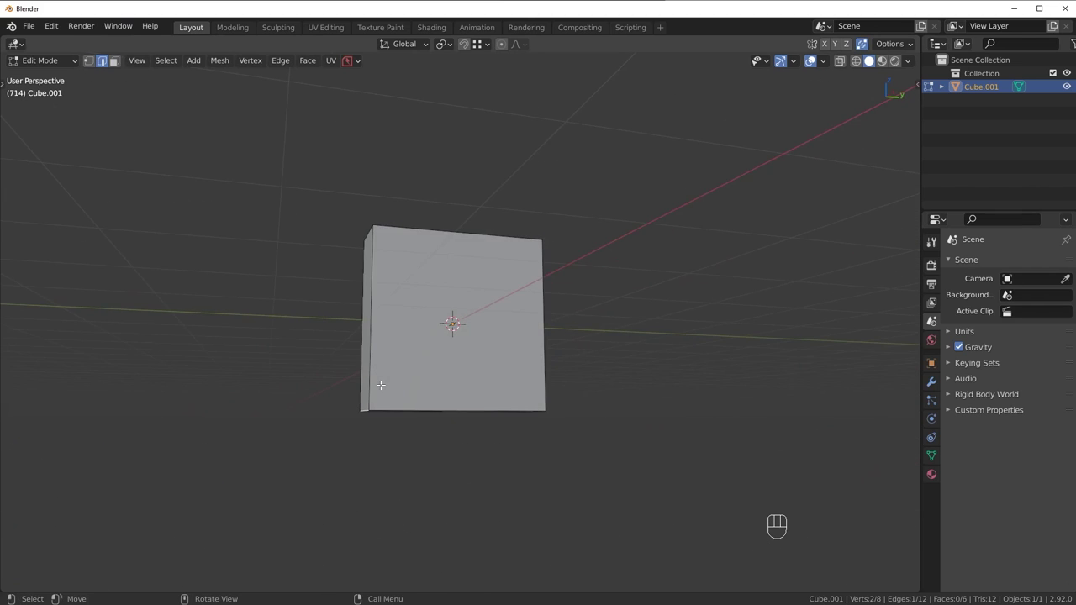
{"action": "key", "text": "KP_3"}
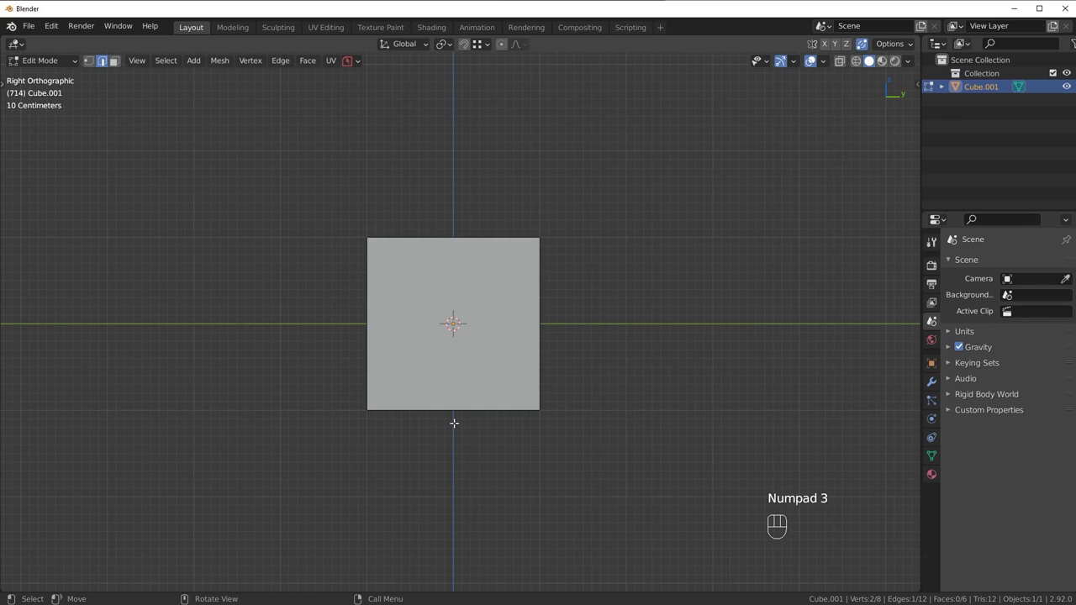
Step: Bevel the bottom negative-Y edge by about 0.45 m and the top negative-Y edge by a larger amount, one segment each
{"action": "key", "text": "ctrl+b"}
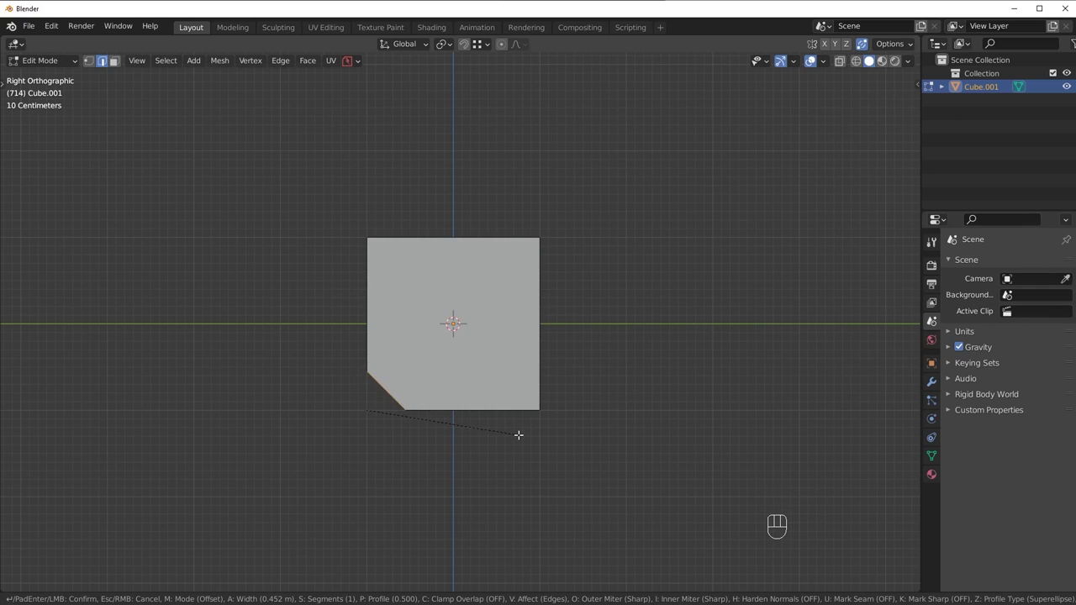
{"action": "left_click", "coordinate": [516, 435]}
{"action": "middle_click_drag", "start_coordinate": [502, 411], "coordinate": [538, 370]}
{"action": "left_click", "coordinate": [366, 257]}
{"action": "key", "text": "ctrl+b"}
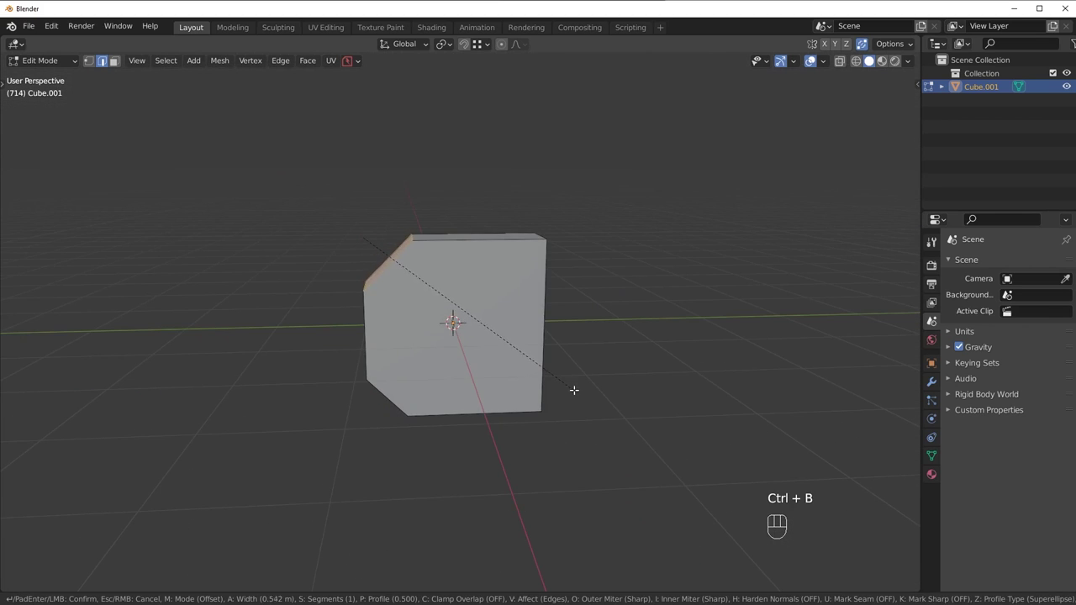
{"action": "left_click", "coordinate": [560, 393]}
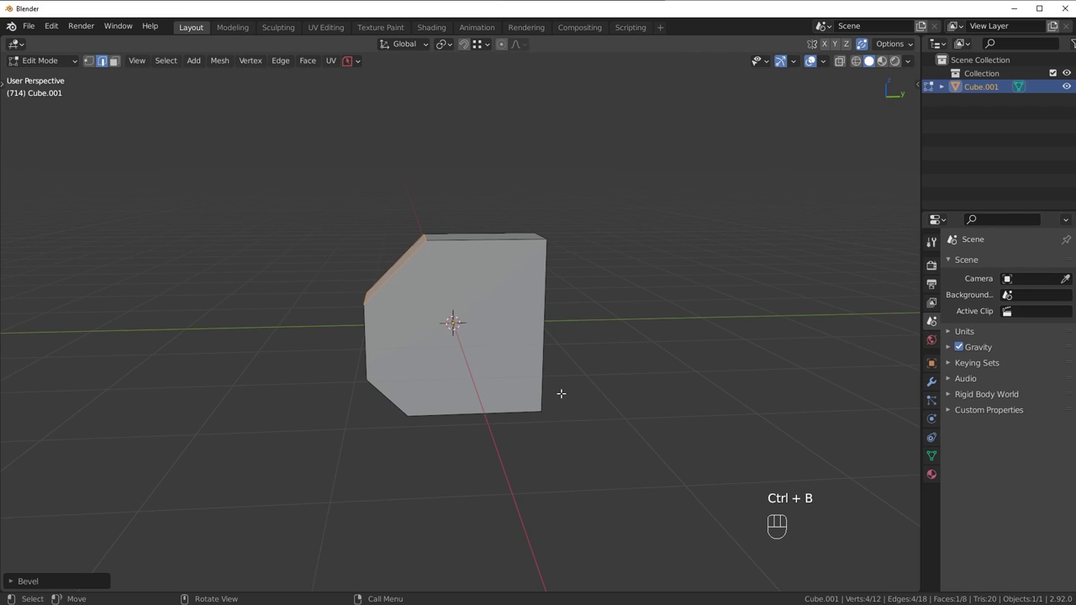
{"action": "key", "text": "KP_3"}
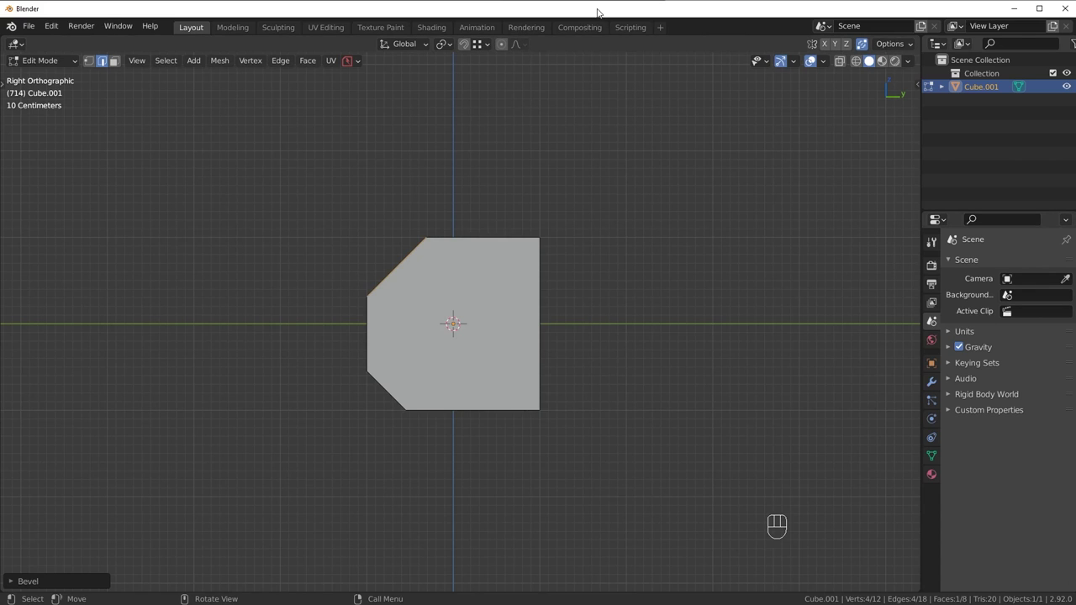
Step: Undo the bevels on the block's top and bottom negative-Y edges
{"action": "key", "text": "ctrl+z"}
{"action": "key", "text": "ctrl+z"}
{"action": "key", "text": "ctrl+z"}
{"action": "key", "text": "ctrl+z"}
Step: Bevel the bottom negative-Y edge by about 0.4 m and the top negative-Y edge more widely, with one segment each
{"action": "key", "text": "ctrl+b"}
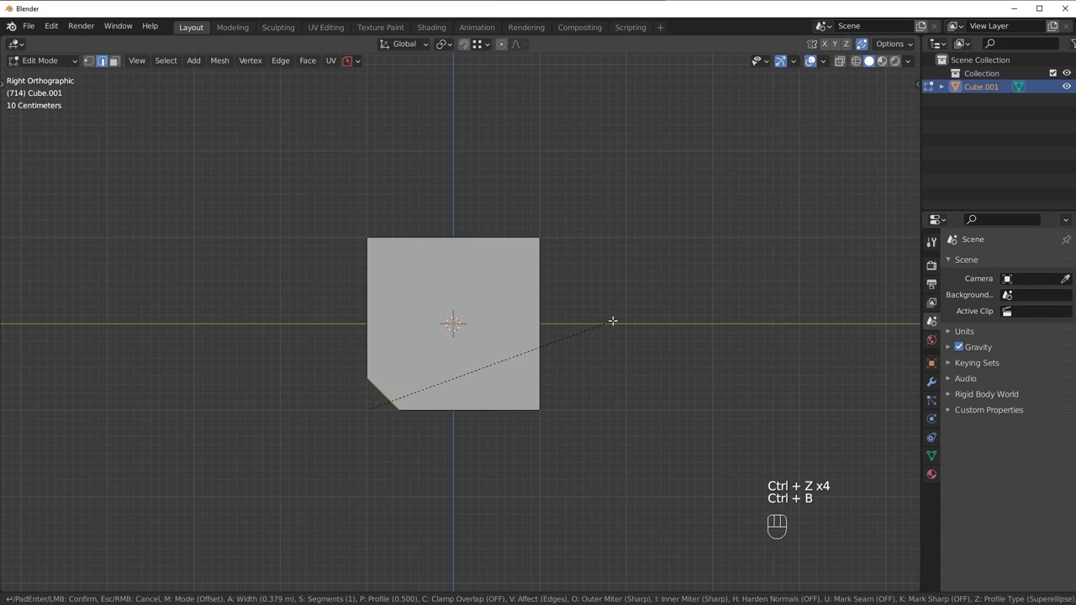
{"action": "left_click", "coordinate": [618, 322]}
{"action": "middle_click_drag", "start_coordinate": [617, 322], "coordinate": [373, 247]}
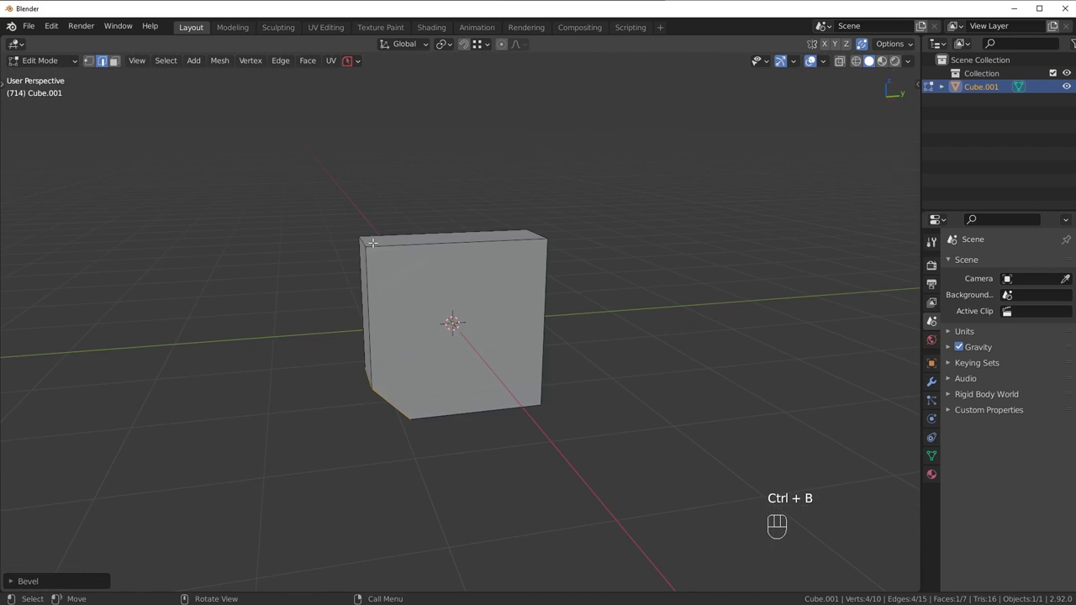
{"action": "key", "text": "KP_3"}
{"action": "key", "text": "ctrl+b"}
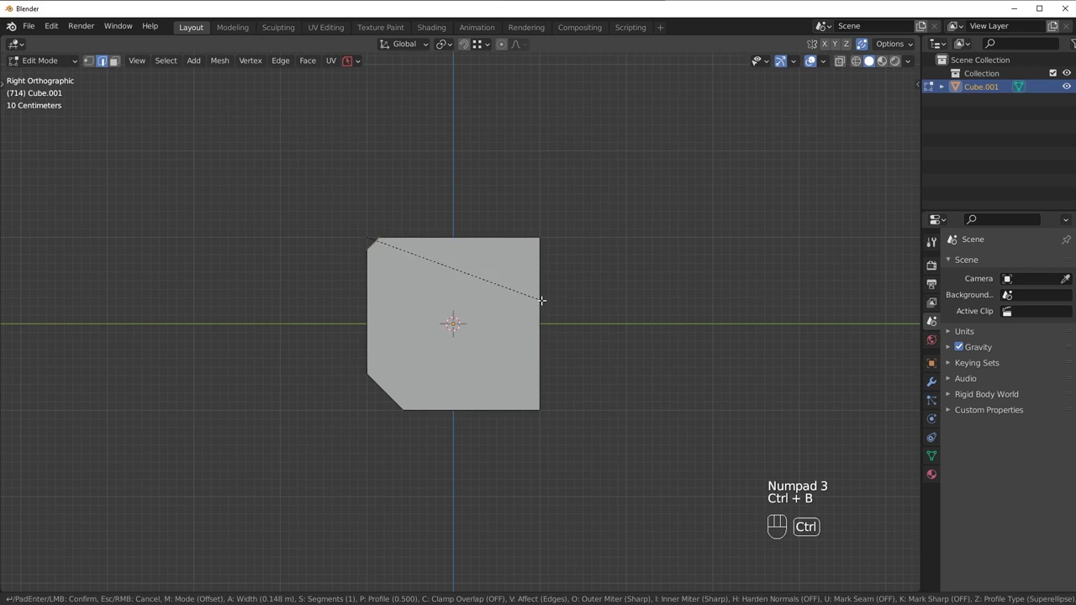
{"action": "left_click", "coordinate": [585, 312]}
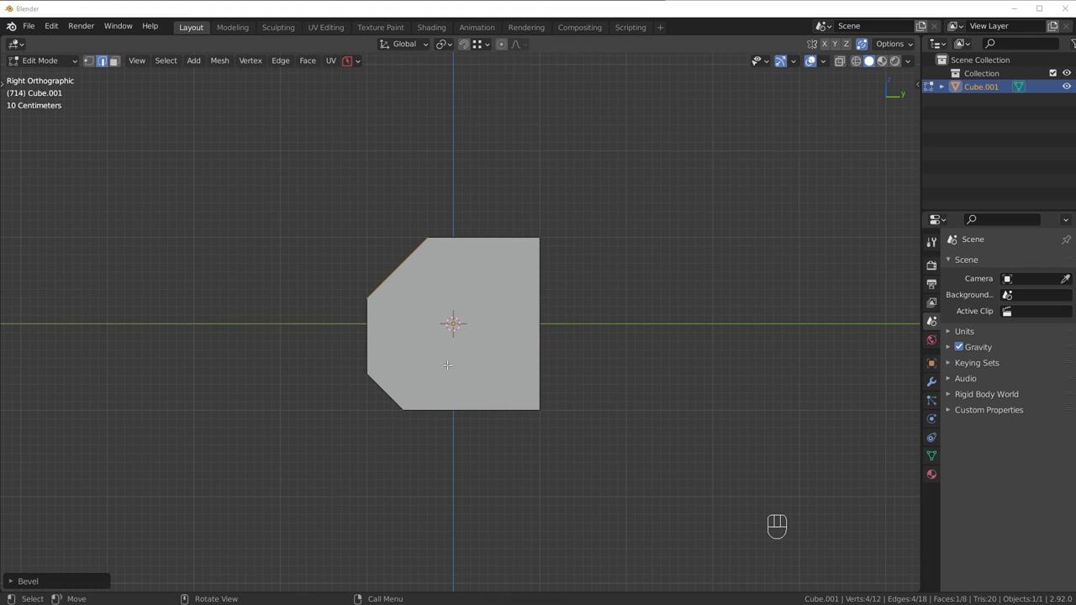
Step: Select the lower edge of the block's large upper chamfer face
{"action": "middle_click_drag", "start_coordinate": [448, 366], "coordinate": [535, 402]}
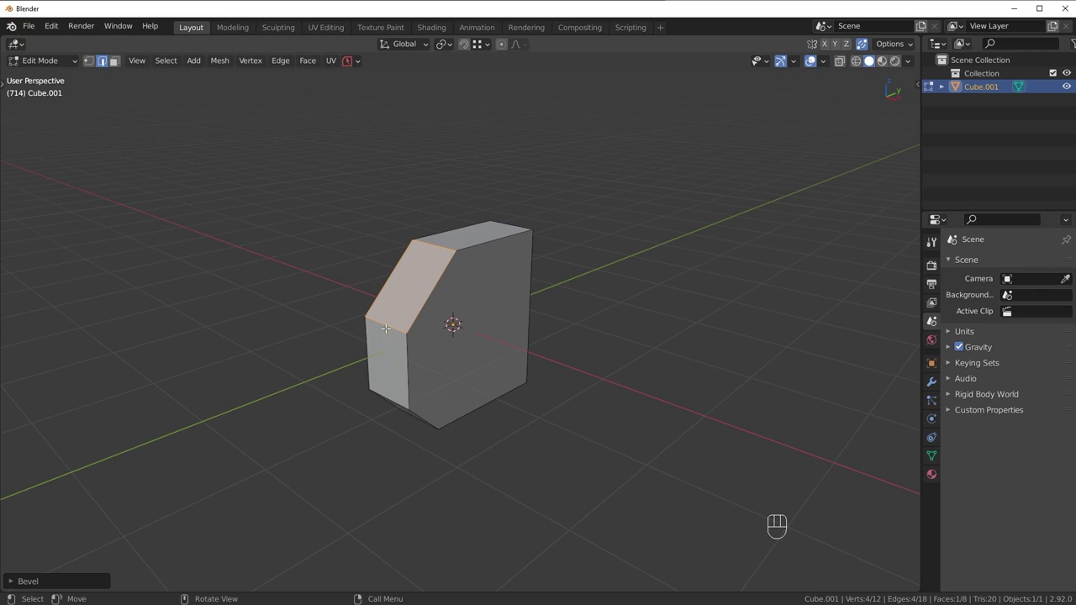
{"action": "scroll", "coordinate": [408, 320], "scroll_direction": "up", "scroll_amount": 2}
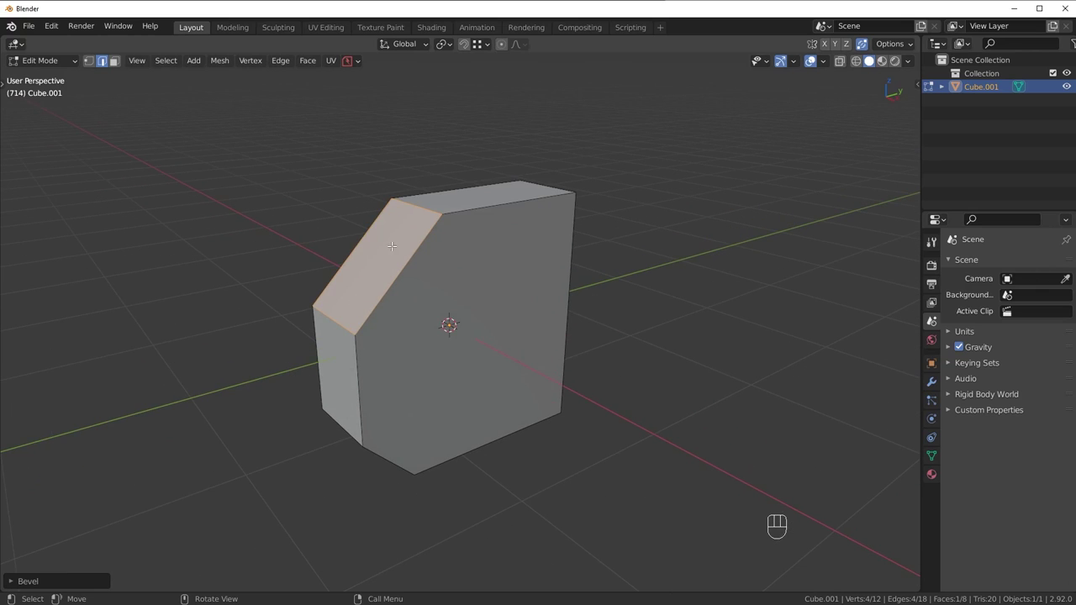
{"action": "left_click", "coordinate": [338, 323]}
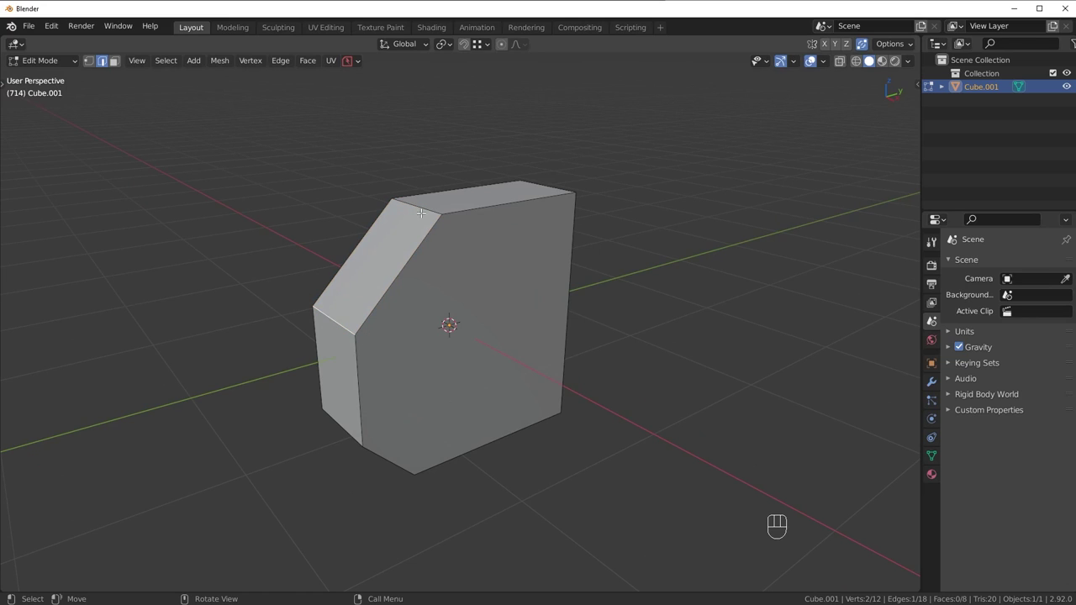
{"action": "middle_click_drag", "start_coordinate": [475, 249], "coordinate": [461, 249]}
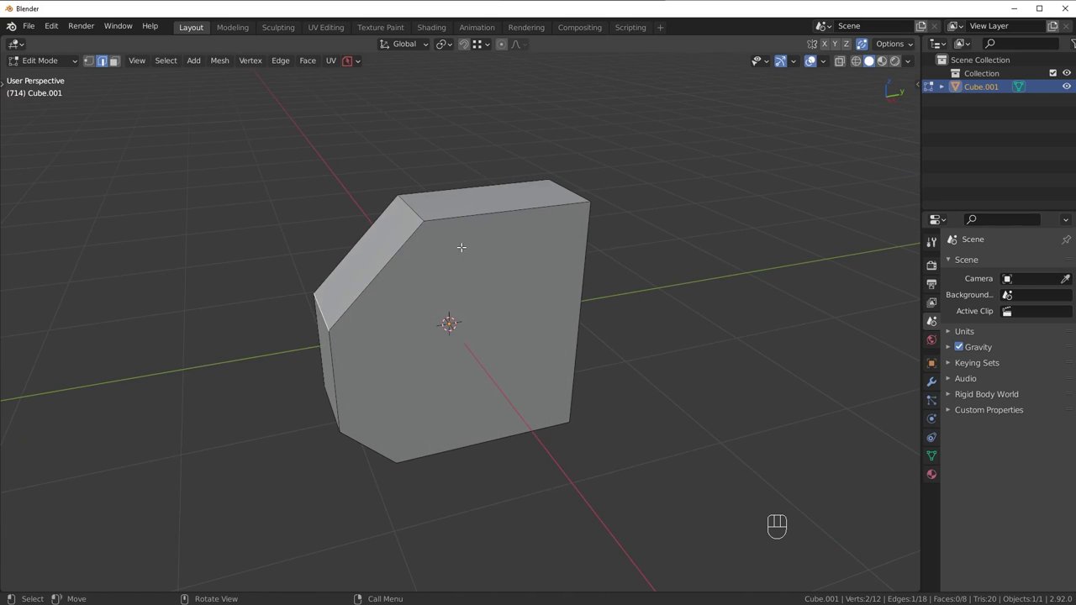
Step: Try to add the upper chamfer's top edge and both edges of the lower chamfer to the selection
{"action": "left_click", "coordinate": [420, 212], "text": "shift"}
{"action": "middle_click_drag", "start_coordinate": [412, 413], "coordinate": [441, 370]}
{"action": "left_click", "coordinate": [349, 410], "text": "shift"}
{"action": "left_click", "coordinate": [395, 462], "text": "shift"}
{"action": "middle_click_drag", "start_coordinate": [522, 427], "coordinate": [445, 453]}
{"action": "middle_click_drag", "start_coordinate": [370, 364], "coordinate": [410, 335]}
{"action": "left_click", "coordinate": [438, 233]}
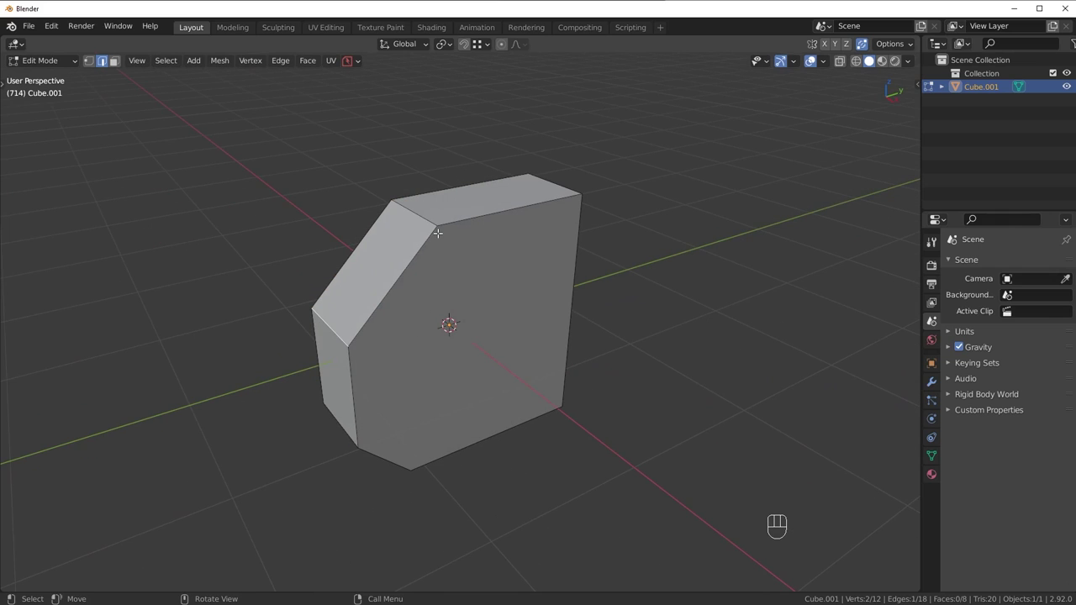
Step: Round both edges of the block's upper chamfer with an eight-segment bevel about 0.17 m wide
{"action": "left_click", "coordinate": [424, 219], "text": "shift"}
{"action": "middle_click_drag", "start_coordinate": [505, 363], "coordinate": [470, 366]}
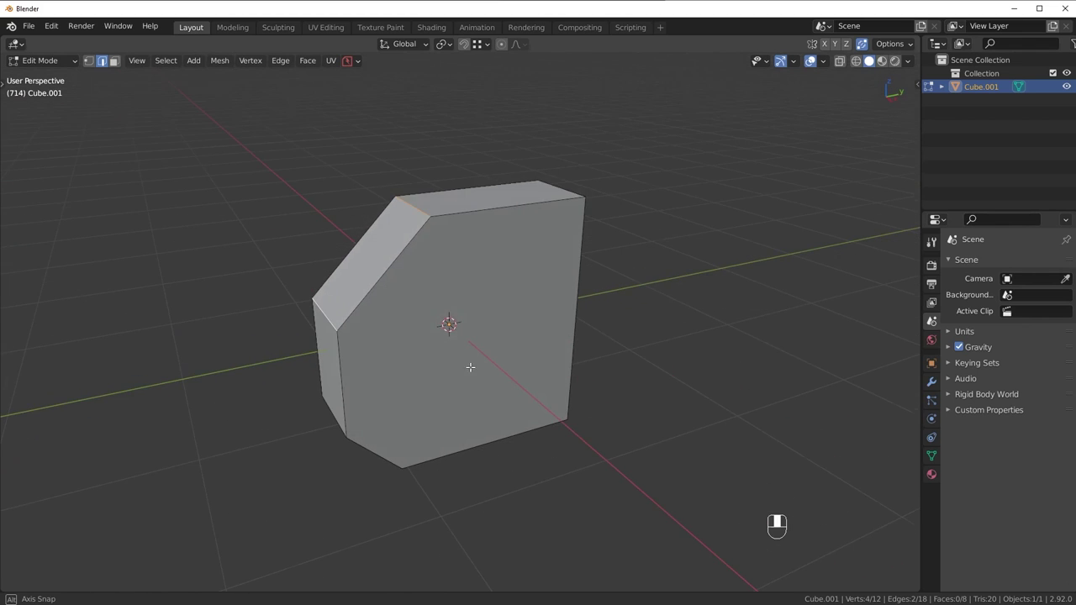
{"action": "key", "text": "ctrl+b"}
{"action": "scroll", "coordinate": [500, 366], "scroll_direction": "up", "scroll_amount": 4}
{"action": "key", "text": "shift"}
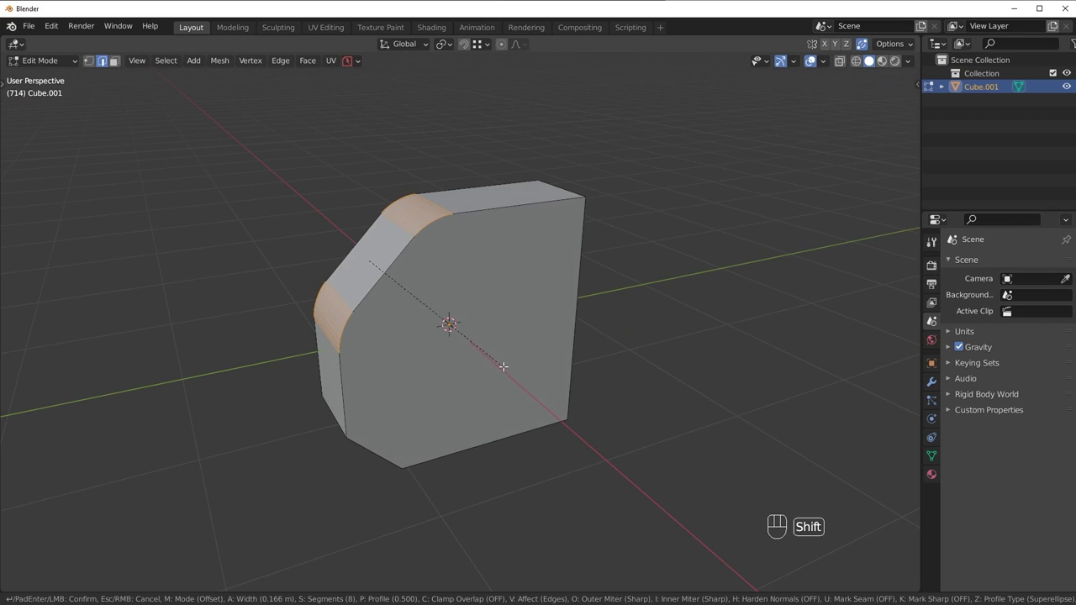
{"action": "left_click", "coordinate": [505, 366]}
Step: Round both edges of the block's lower chamfer with an eight-segment bevel
{"action": "middle_click_drag", "start_coordinate": [454, 430], "coordinate": [405, 405]}
{"action": "left_click", "coordinate": [358, 399]}
{"action": "left_click", "coordinate": [401, 458], "text": "shift"}
{"action": "middle_click_drag", "start_coordinate": [492, 439], "coordinate": [573, 198]}
{"action": "key", "text": "ctrl+b"}
{"action": "left_click", "coordinate": [491, 444]}
Step: Round the block's top and bottom positive-Y edges with eight-segment bevels, and return to Object Mode with nothing selected
{"action": "left_click", "coordinate": [572, 198]}
{"action": "key", "text": "ctrl+b"}
{"action": "left_click", "coordinate": [650, 301]}
{"action": "middle_click_drag", "start_coordinate": [634, 315], "coordinate": [560, 463]}
{"action": "left_click", "coordinate": [650, 484]}
{"action": "key", "text": "ctrl+b"}
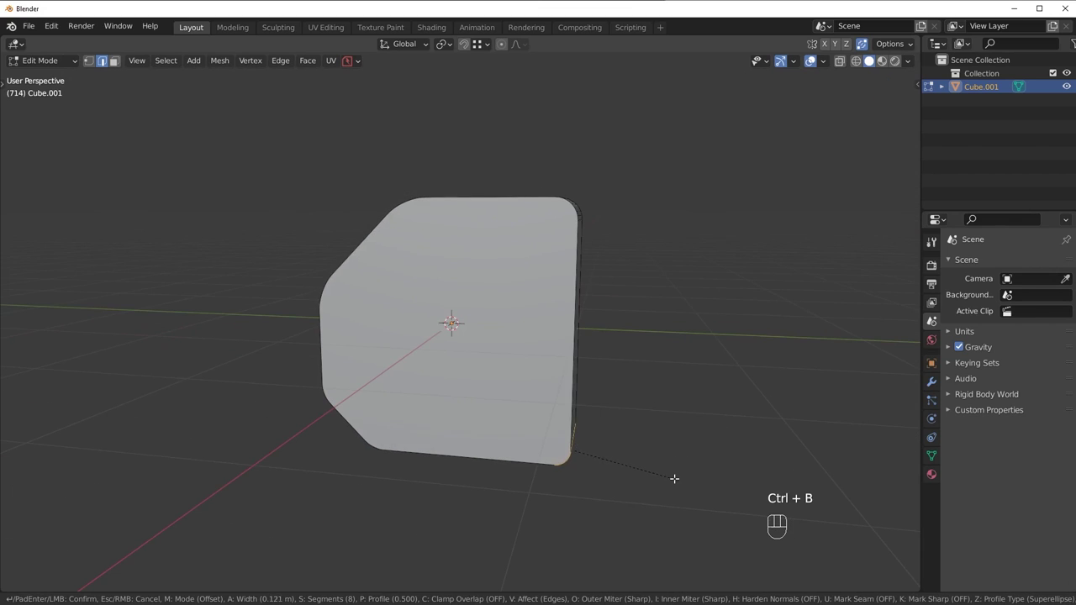
{"action": "left_click", "coordinate": [682, 479]}
{"action": "key", "text": "Tab"}
{"action": "key", "text": "alt+a"}
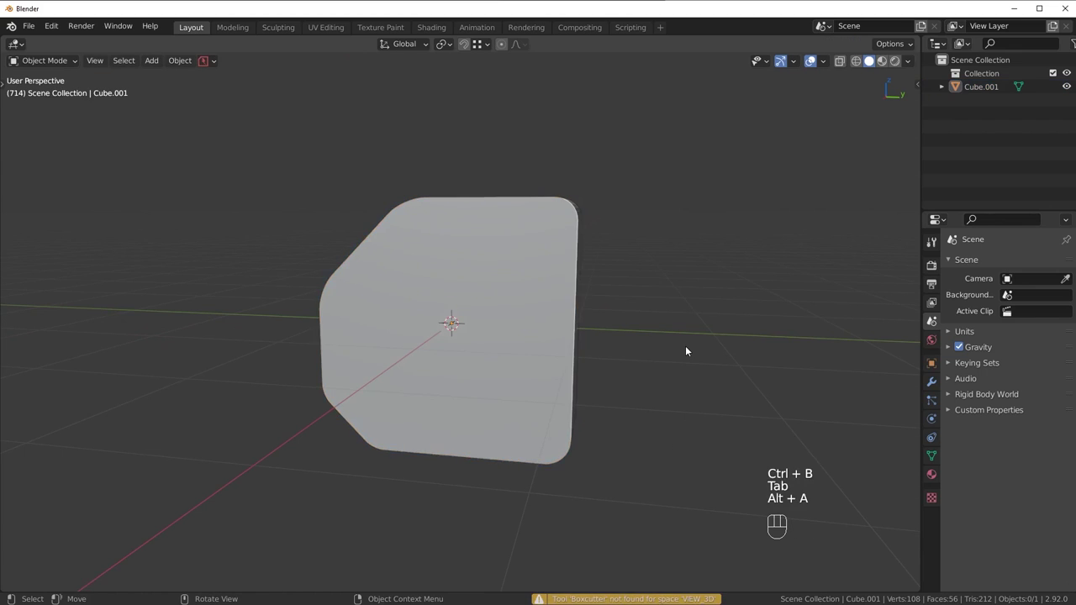
Step: Select all vertices on the block's positive-Y side in wireframe right view and move them slightly outward along Y
{"action": "key", "text": "KP_3"}
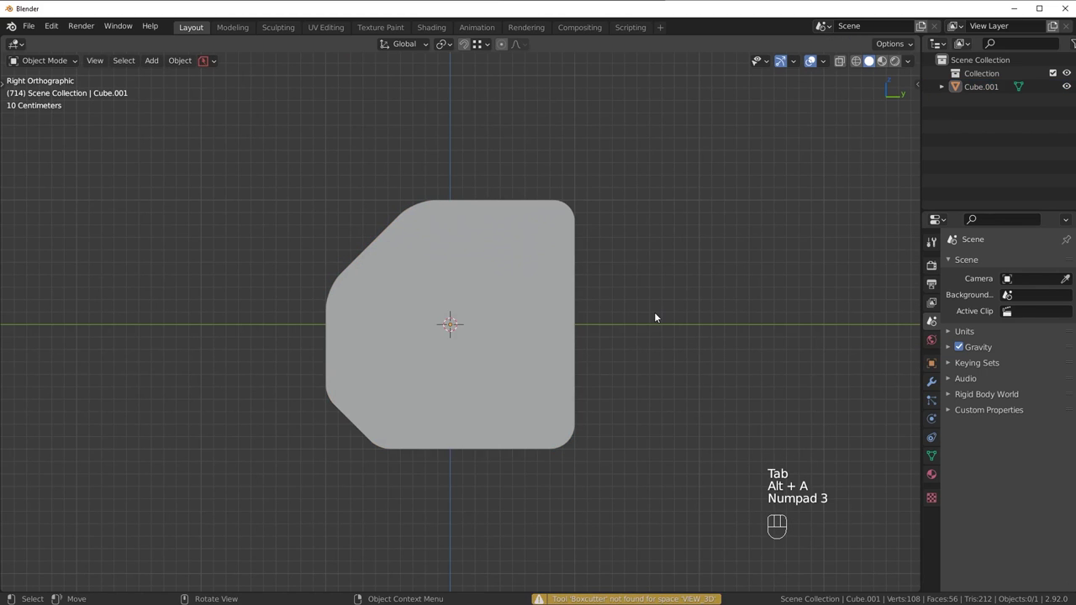
{"action": "scroll", "coordinate": [654, 312], "scroll_direction": "down", "scroll_amount": 2}
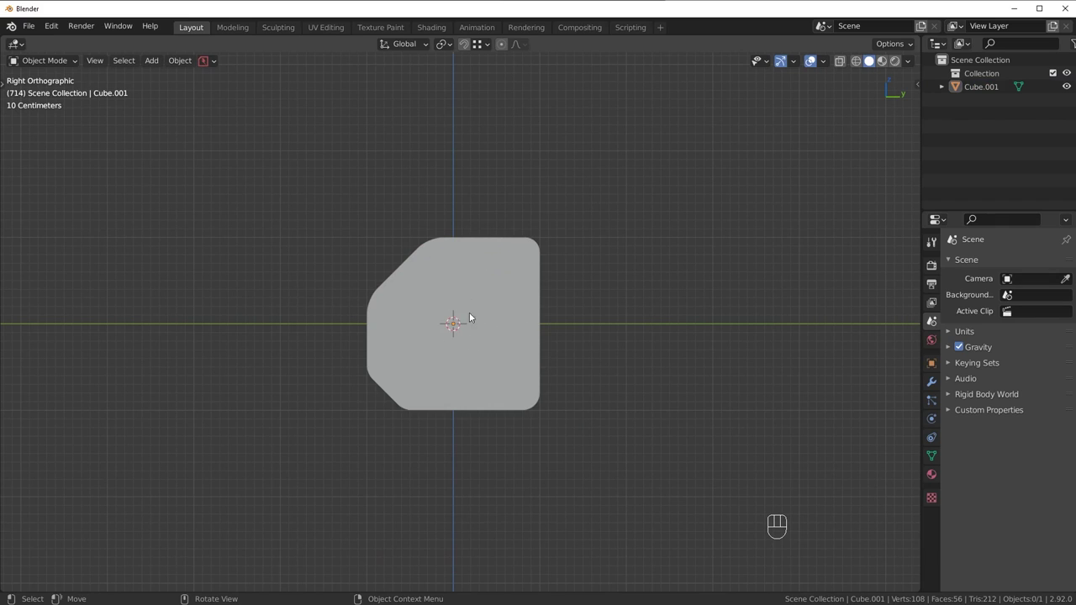
{"action": "left_click", "coordinate": [483, 352]}
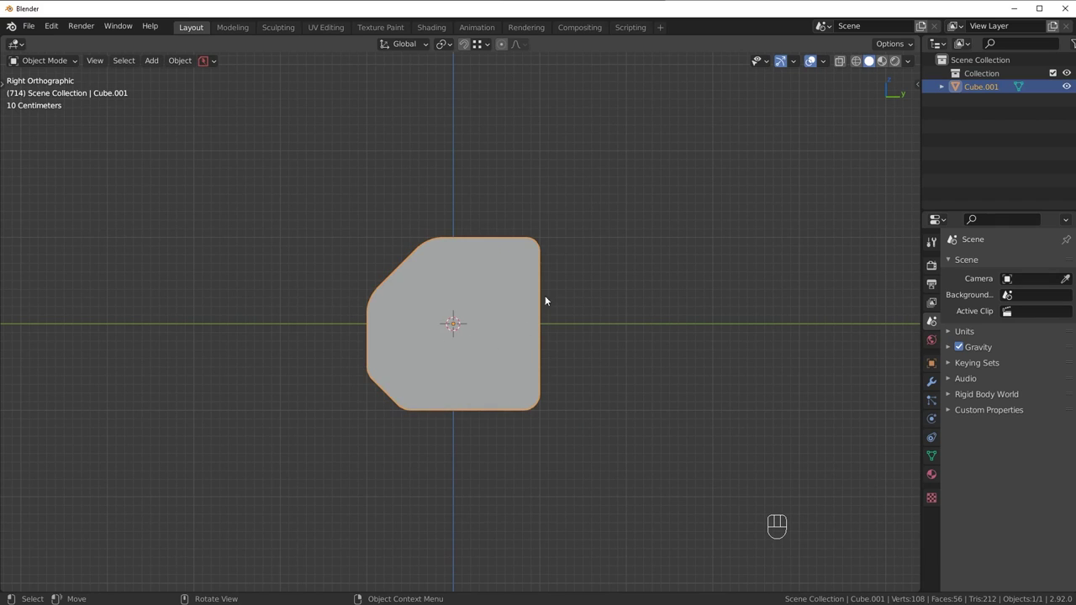
{"action": "key", "text": "Tab"}
{"action": "left_click", "coordinate": [557, 331]}
{"action": "key", "text": "alt+a"}
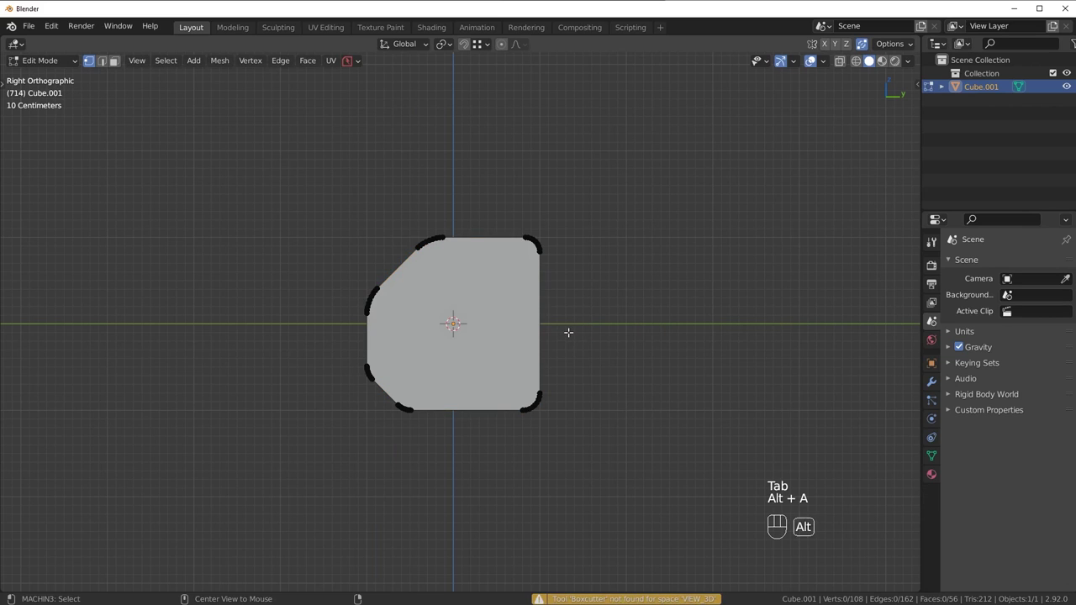
{"action": "left_click", "coordinate": [856, 61]}
{"action": "key", "text": "b"}
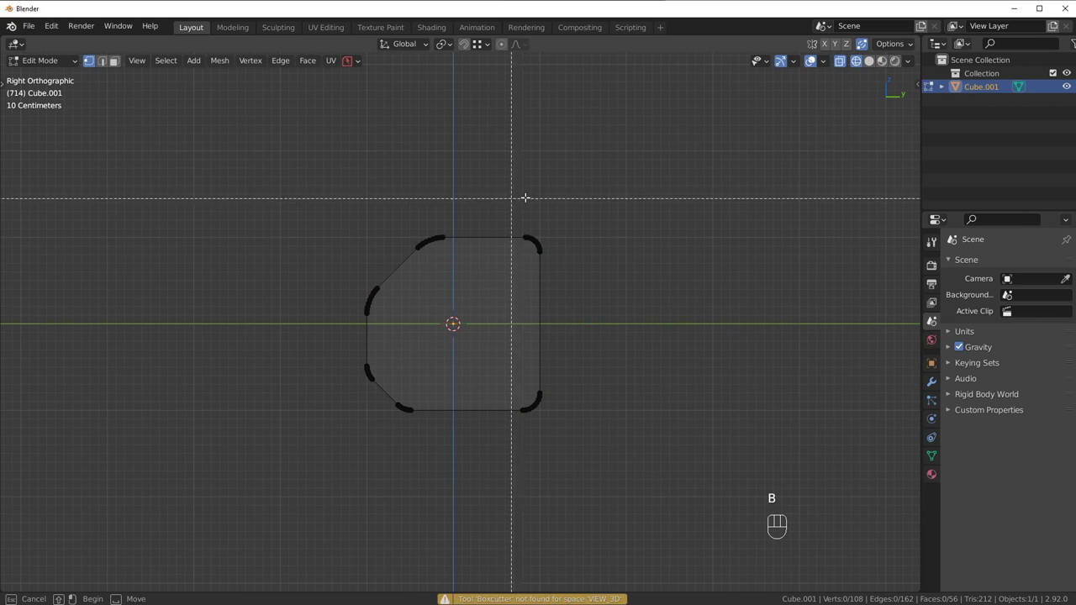
{"action": "left_click_drag", "start_coordinate": [499, 193], "coordinate": [602, 458]}
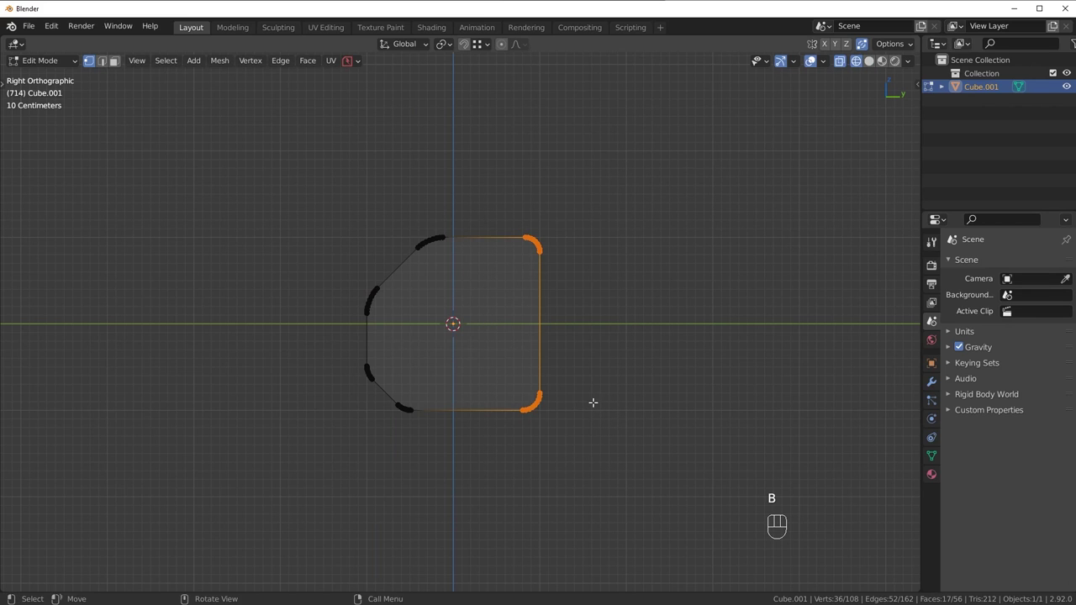
{"action": "key", "text": "g"}
{"action": "left_click", "coordinate": [610, 404]}
{"action": "key", "text": "alt+a"}
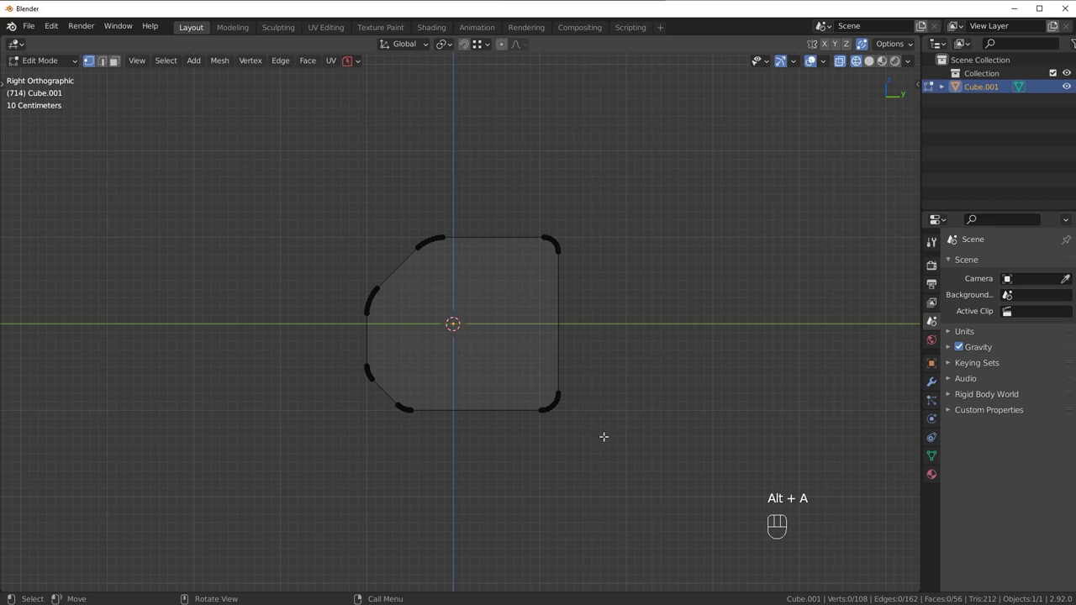
Step: Move the block's lower vertices about 0.25 m down along Z, and return to Object Mode with solid shading
{"action": "key", "text": "b"}
{"action": "left_click_drag", "start_coordinate": [252, 339], "coordinate": [680, 494]}
{"action": "key", "text": "g"}
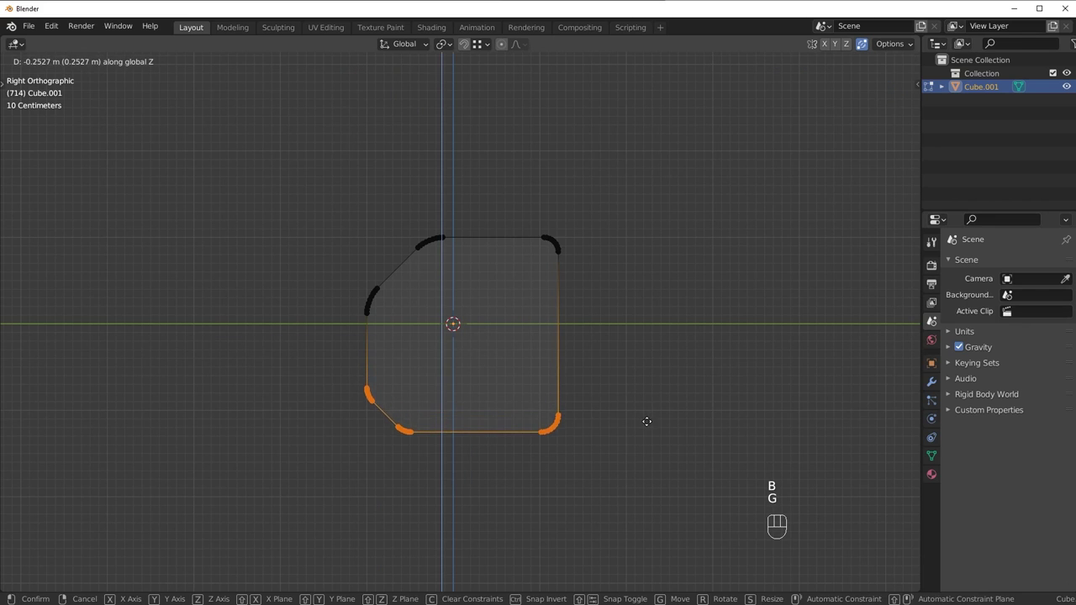
{"action": "left_click", "coordinate": [647, 422]}
{"action": "key", "text": "Tab"}
{"action": "key", "text": "alt+a"}
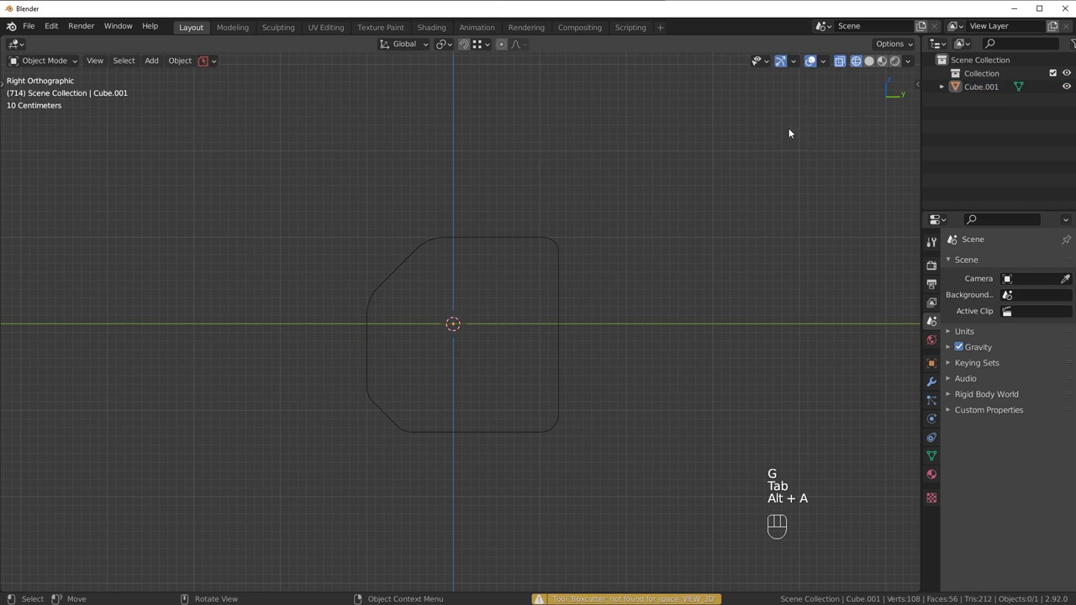
{"action": "left_click", "coordinate": [869, 60]}
{"action": "scroll", "coordinate": [481, 337], "scroll_direction": "up", "scroll_amount": 2}
{"action": "scroll", "coordinate": [551, 269], "scroll_direction": "down", "scroll_amount": 2}
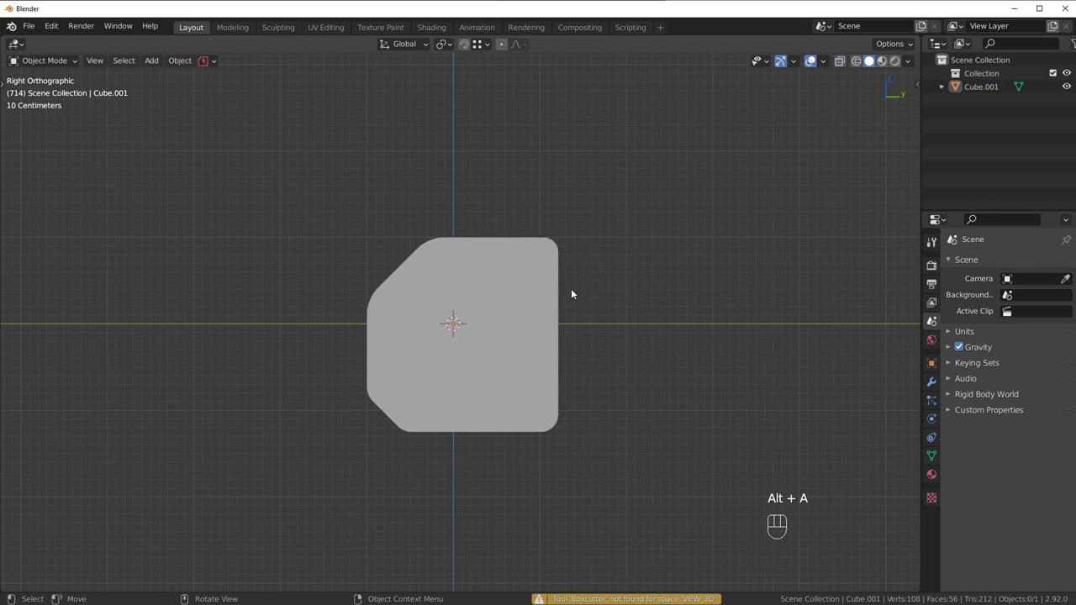
Step: Apply smooth shading to the block
{"action": "middle_click_drag", "start_coordinate": [554, 392], "coordinate": [521, 399]}
{"action": "scroll", "coordinate": [562, 408], "scroll_direction": "up", "scroll_amount": 2}
{"action": "scroll", "coordinate": [521, 398], "scroll_direction": "up", "scroll_amount": 6}
{"action": "middle_click_drag", "start_coordinate": [595, 311], "coordinate": [673, 264]}
{"action": "left_click", "coordinate": [718, 204]}
{"action": "middle_click_drag", "start_coordinate": [718, 204], "coordinate": [671, 271]}
{"action": "right_click", "coordinate": [720, 278]}
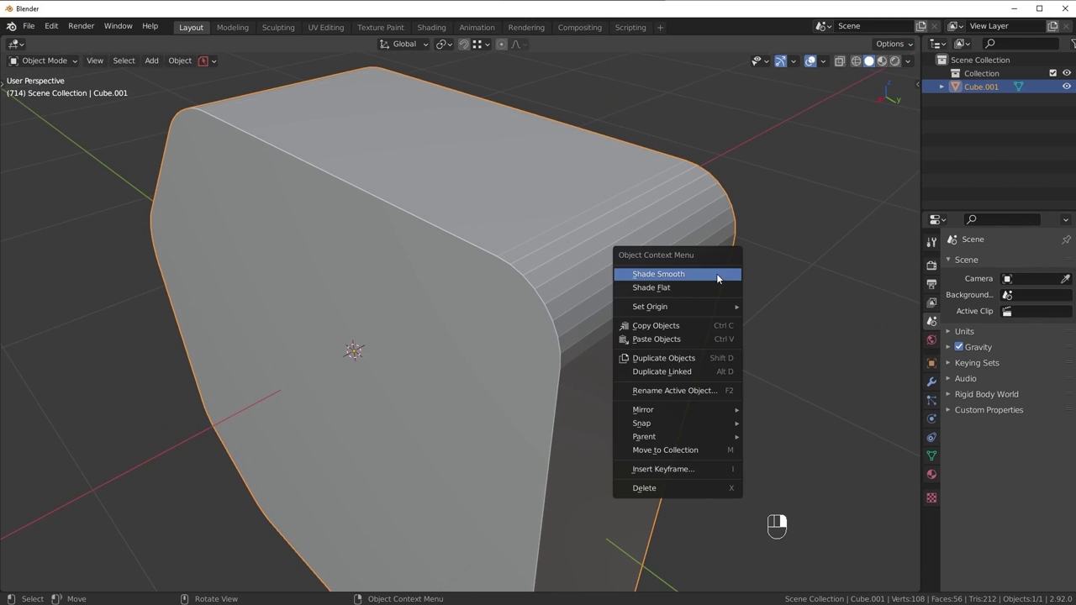
{"action": "left_click", "coordinate": [718, 276]}
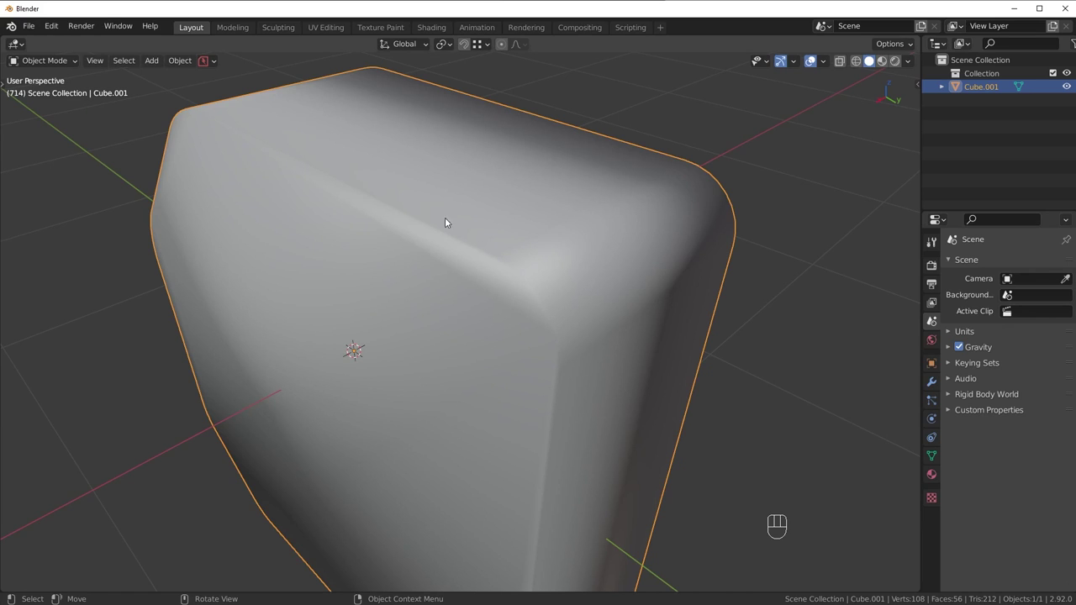
Step: Enable Auto Smooth at 30° in the block's mesh normals
{"action": "left_click", "coordinate": [930, 455]}
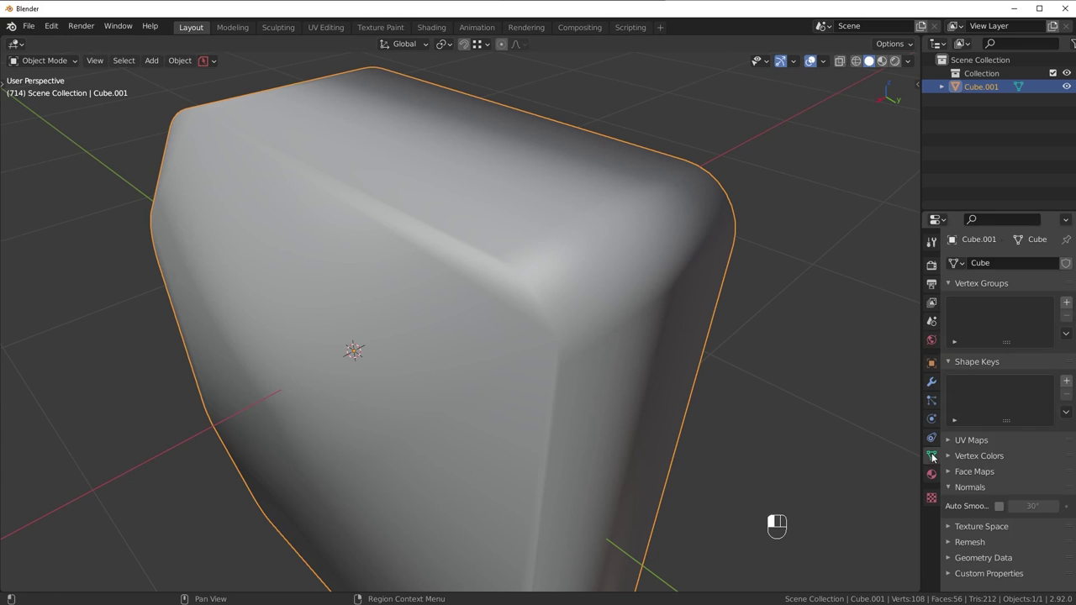
{"action": "left_click", "coordinate": [999, 506]}
{"action": "scroll", "coordinate": [896, 481], "scroll_direction": "down", "scroll_amount": 4}
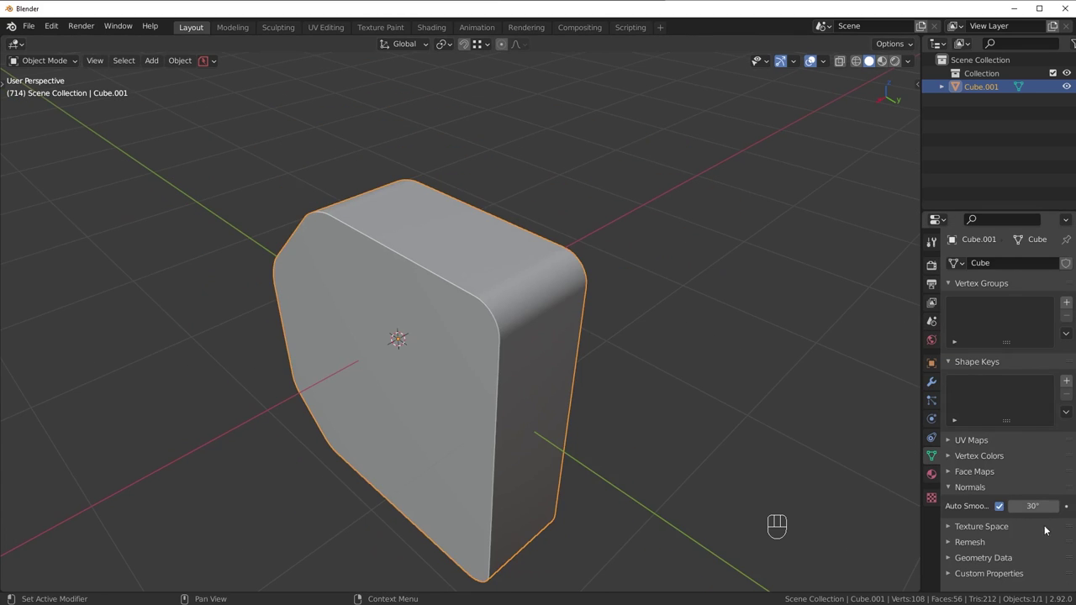
{"action": "mouse_move", "coordinate": [567, 401]}
{"action": "middle_mouse_down"}
{"action": "mouse_move", "coordinate": [697, 355]}
{"action": "mouse_move", "coordinate": [546, 353]}
{"action": "mouse_move", "coordinate": [625, 368]}
{"action": "mouse_move", "coordinate": [648, 345]}
{"action": "mouse_move", "coordinate": [569, 396]}
{"action": "middle_mouse_up"}
{"action": "scroll", "coordinate": [569, 391], "scroll_direction": "up", "scroll_amount": 6}
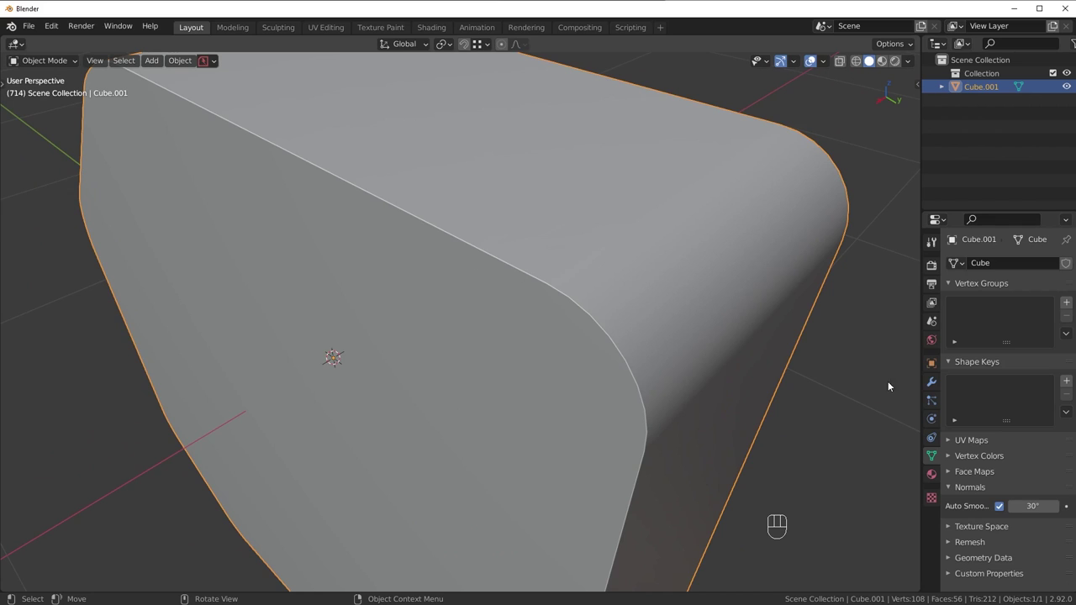
Step: Add a Bevel modifier to the block with 3 segments and an amount of 0.017 m
{"action": "left_click", "coordinate": [931, 383]}
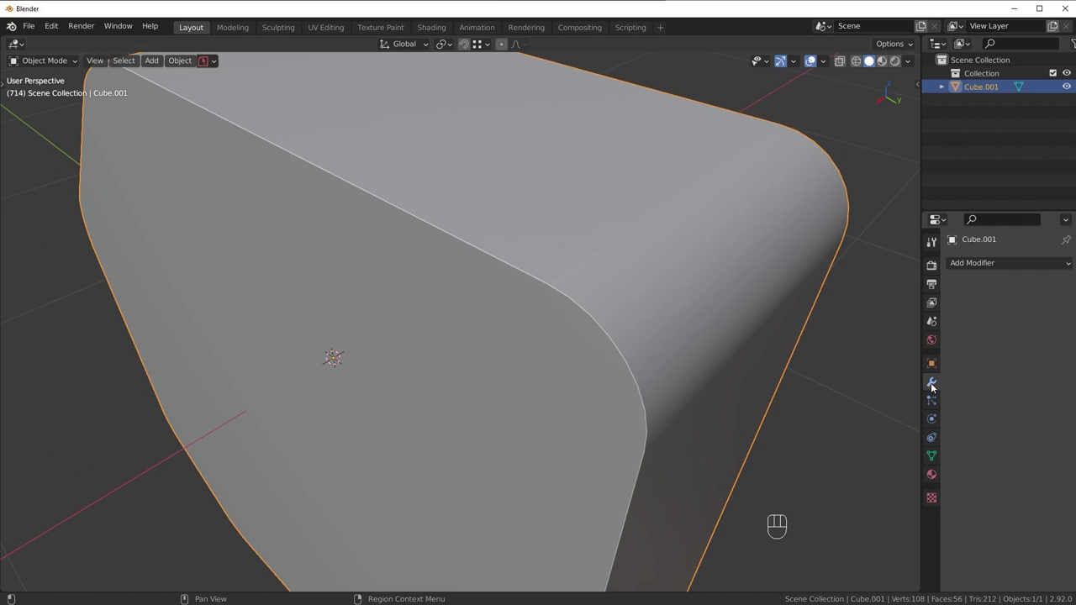
{"action": "left_click", "coordinate": [980, 263]}
{"action": "left_click", "coordinate": [790, 314]}
{"action": "scroll", "coordinate": [811, 314], "scroll_direction": "down", "scroll_amount": 3}
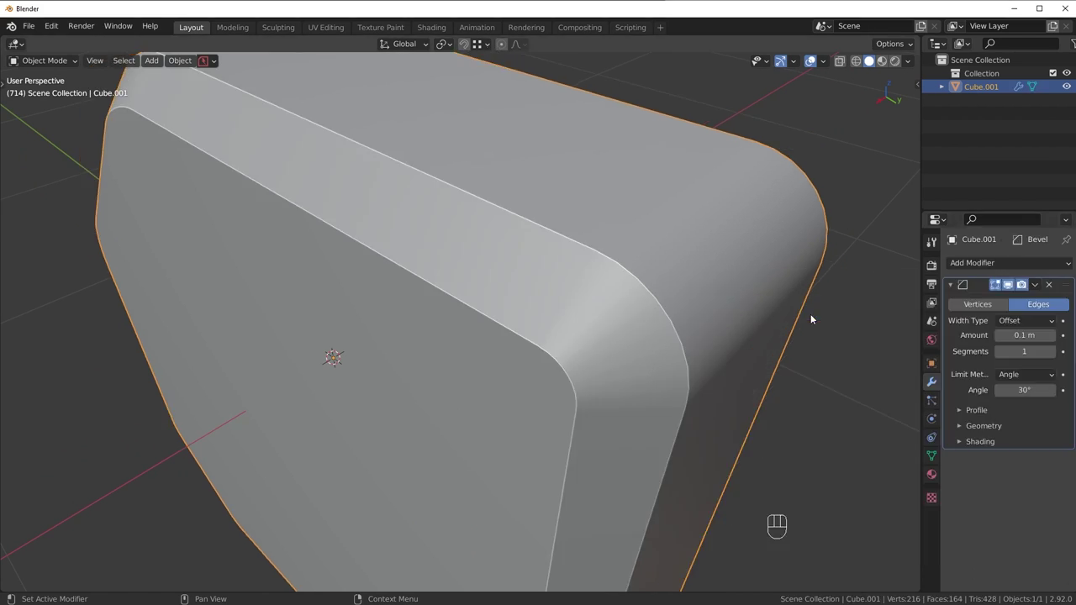
{"action": "middle_click_drag", "start_coordinate": [811, 313], "coordinate": [663, 352]}
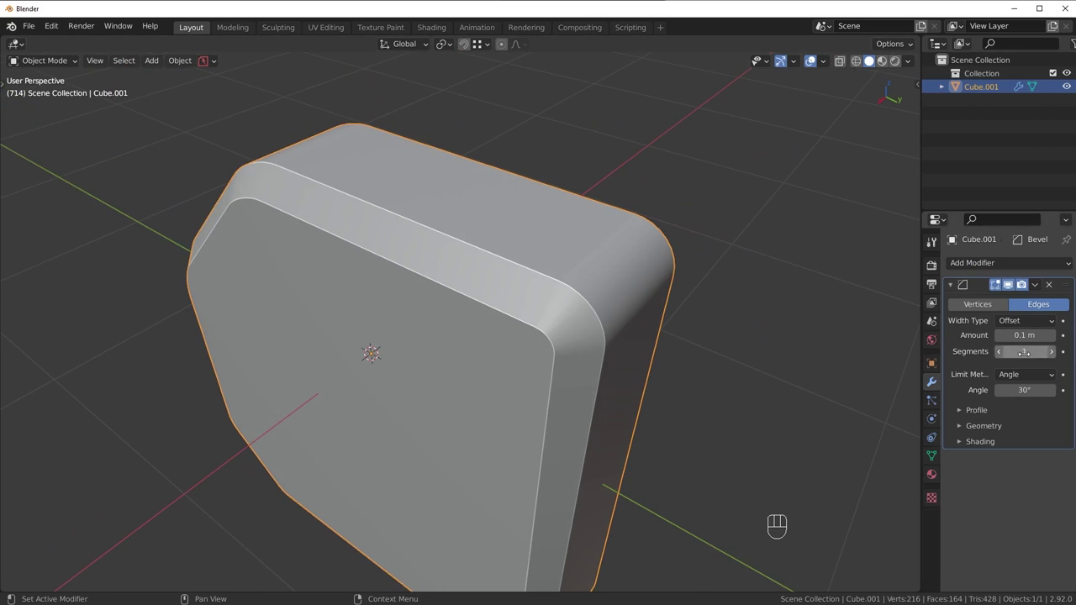
{"action": "left_click", "coordinate": [1051, 352]}
{"action": "left_click", "coordinate": [1050, 352]}
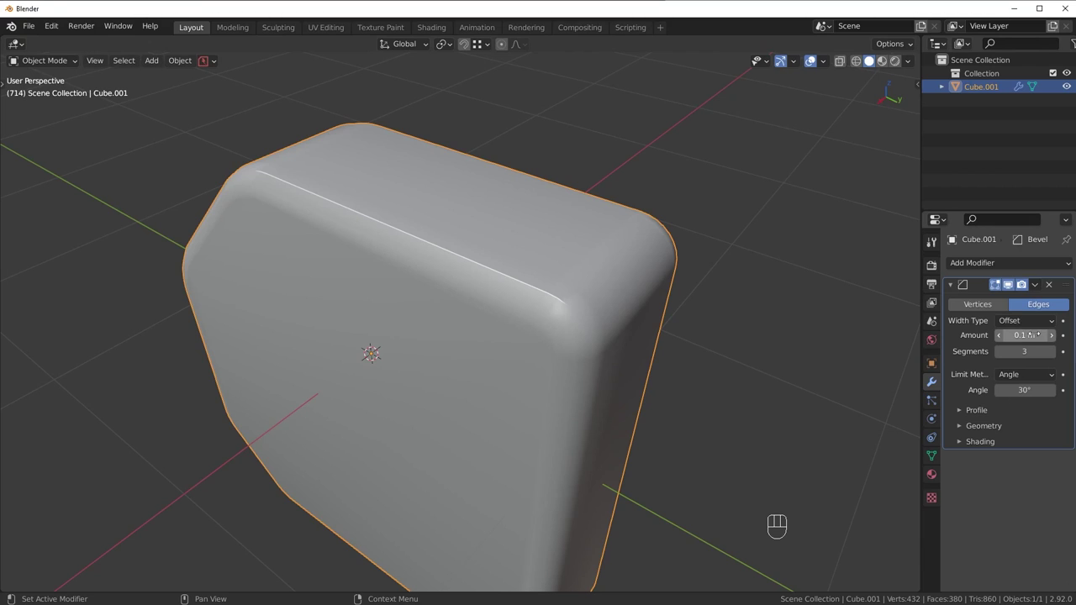
{"action": "left_click_drag", "start_coordinate": [1031, 336], "coordinate": [1055, 336], "text": "shift"}
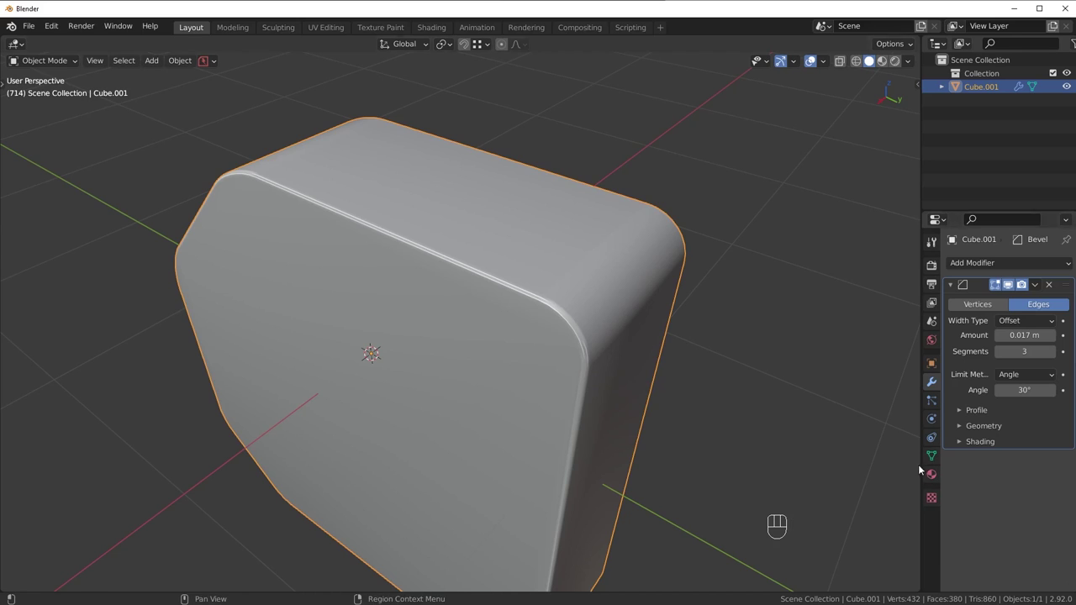
Step: Enable Harden Normals on the Bevel modifier and set its amount to 0.006 m
{"action": "left_click", "coordinate": [1005, 443]}
{"action": "left_click", "coordinate": [1000, 461]}
{"action": "left_click_drag", "start_coordinate": [1024, 336], "coordinate": [1002, 335], "text": "shift"}
{"action": "middle_click_drag", "start_coordinate": [652, 343], "coordinate": [537, 324]}
{"action": "scroll", "coordinate": [612, 331], "scroll_direction": "down", "scroll_amount": 3}
Step: Toggle the Bevel modifier's viewport display off and on to compare the block's edges
{"action": "left_click", "coordinate": [1009, 286]}
{"action": "left_click", "coordinate": [1009, 286]}
{"action": "left_click", "coordinate": [1010, 285]}
{"action": "left_click", "coordinate": [1010, 286]}
{"action": "middle_click_drag", "start_coordinate": [757, 319], "coordinate": [625, 319]}
Step: Deselect the block and add a mesh cube at the 3D cursor in the right orthographic view
{"action": "key", "text": "alt+a"}
{"action": "key", "text": "KP_3"}
{"action": "scroll", "coordinate": [411, 276], "scroll_direction": "up", "scroll_amount": 3}
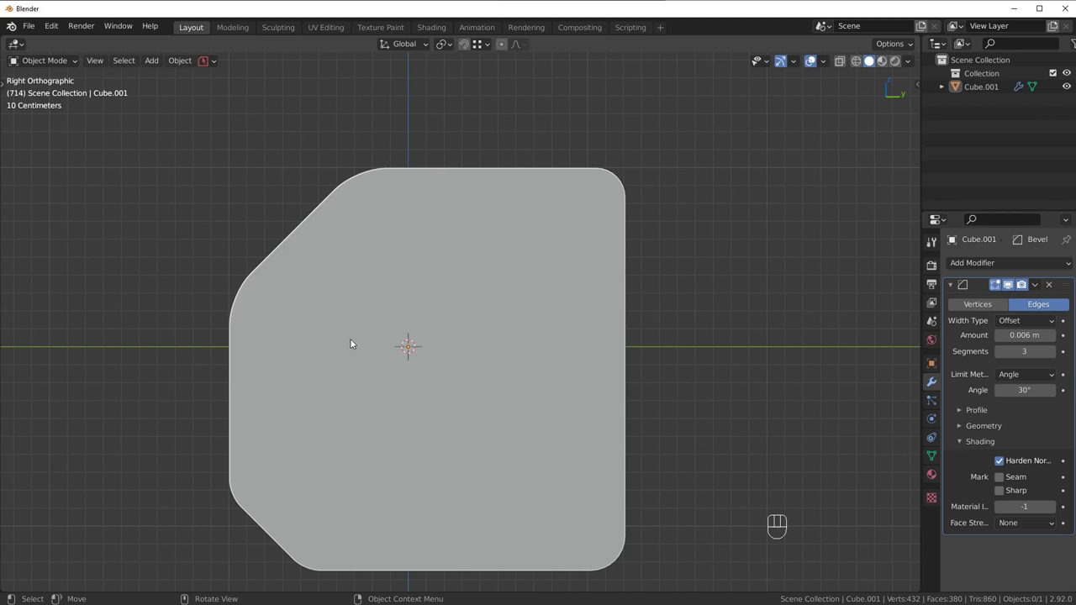
{"action": "scroll", "coordinate": [431, 307], "scroll_direction": "down", "scroll_amount": 3}
{"action": "scroll", "coordinate": [533, 346], "scroll_direction": "down", "scroll_amount": 2}
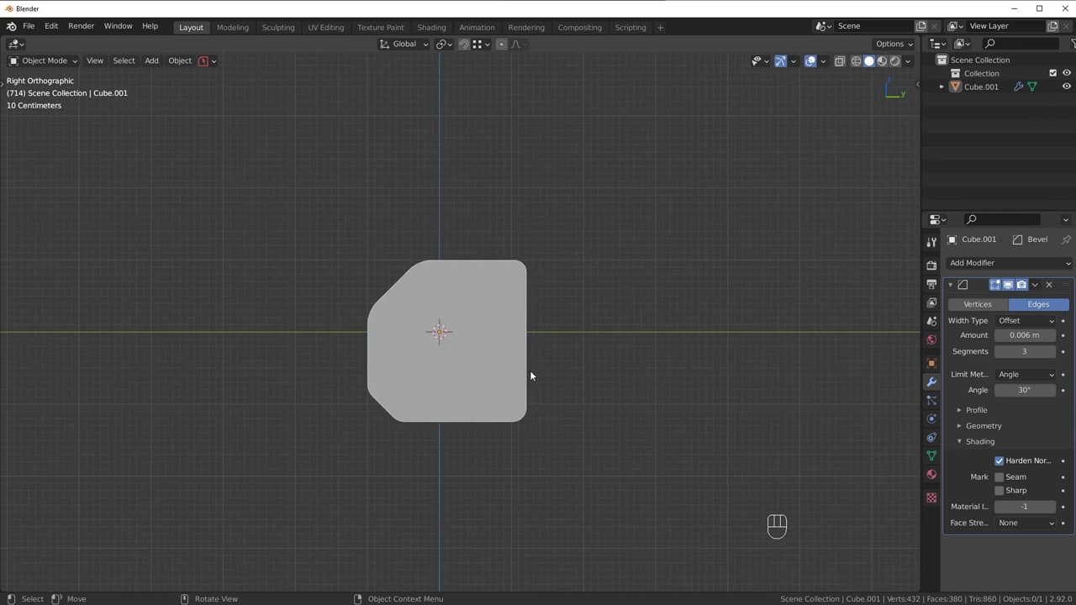
{"action": "scroll", "coordinate": [513, 374], "scroll_direction": "up", "scroll_amount": 3}
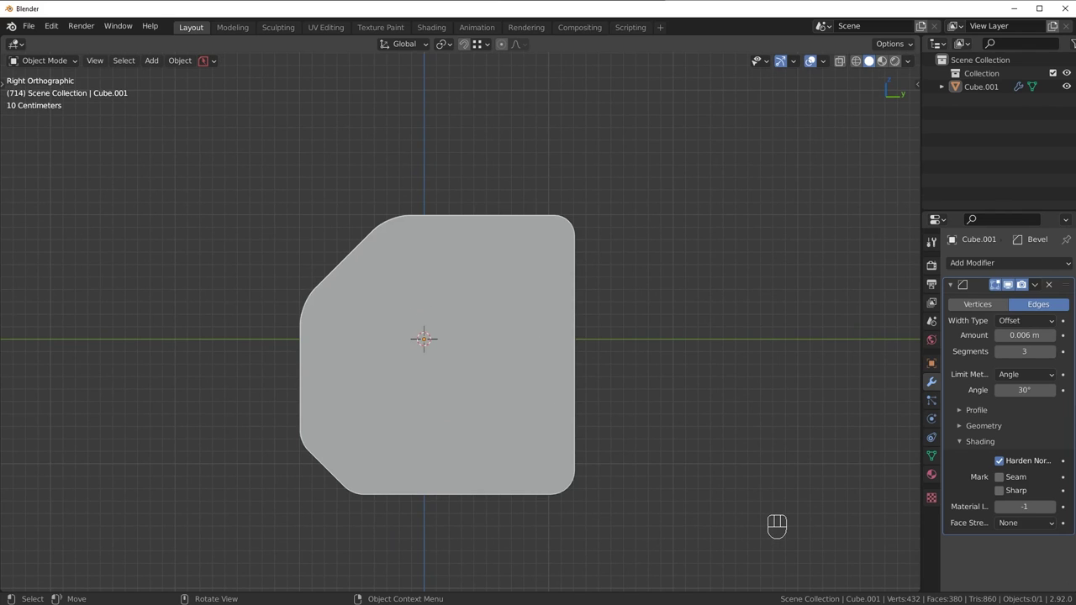
{"action": "scroll", "coordinate": [588, 274], "scroll_direction": "down", "scroll_amount": 2}
{"action": "key", "text": "shift+a"}
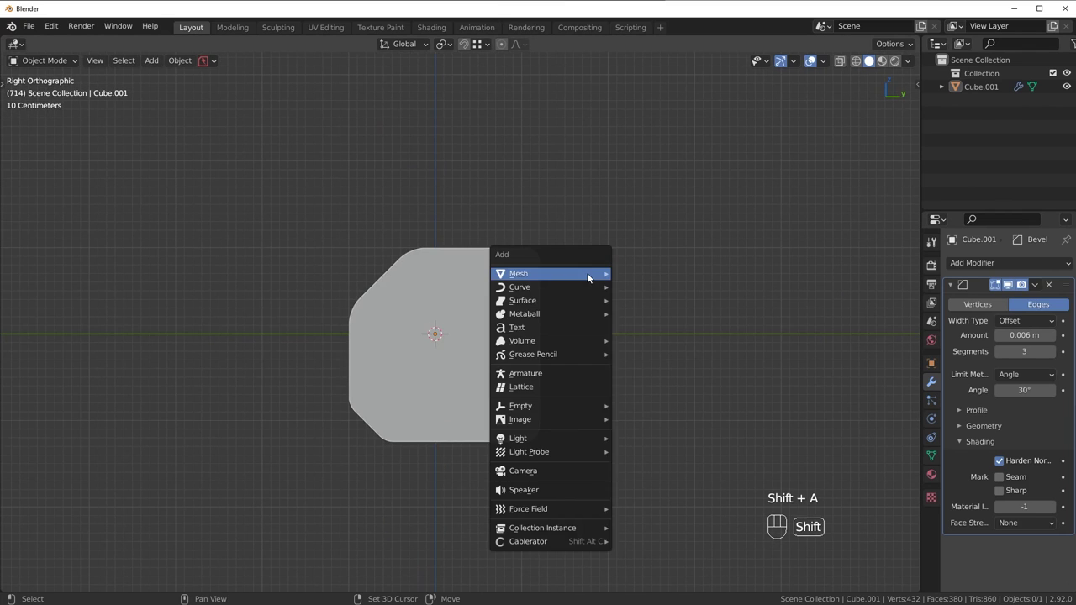
{"action": "mouse_move", "coordinate": [588, 278]}
{"action": "left_click", "coordinate": [653, 300]}
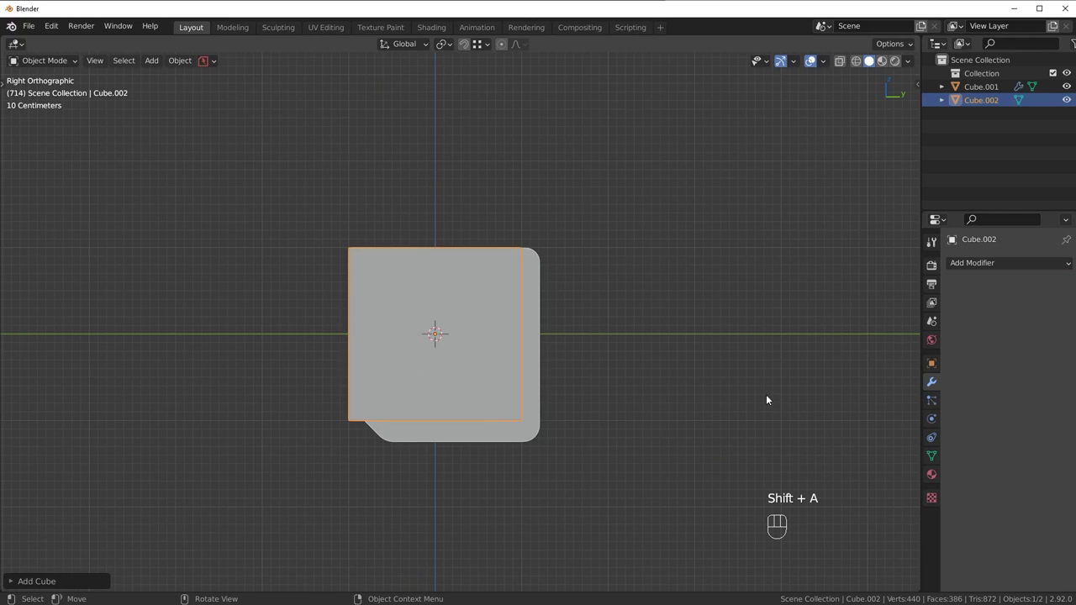
Step: Scale the new cube to about 0.55 and move it about 0.5 m toward positive Y and 0.5 m down
{"action": "key", "text": "s"}
{"action": "left_click", "coordinate": [620, 354]}
{"action": "key", "text": "g"}
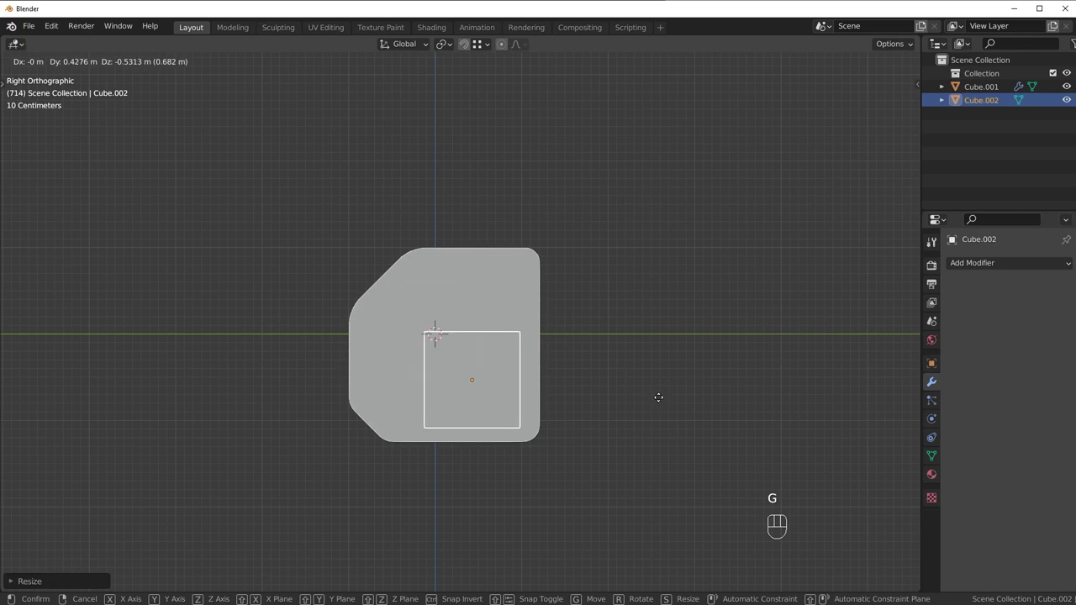
{"action": "left_click", "coordinate": [660, 391]}
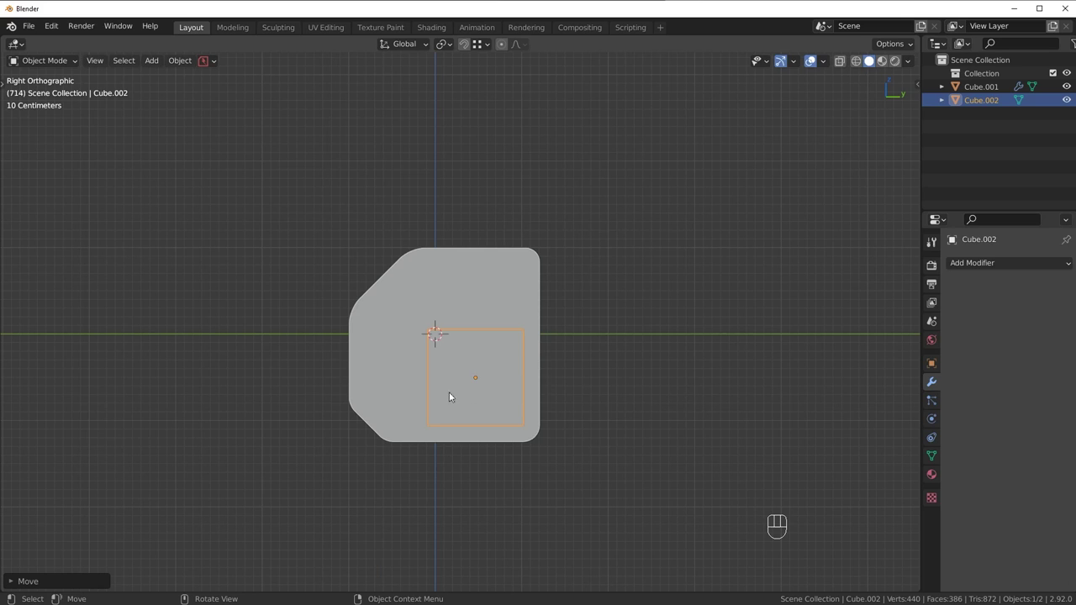
{"action": "scroll", "coordinate": [423, 437], "scroll_direction": "up", "scroll_amount": 3}
{"action": "middle_click_drag", "start_coordinate": [422, 467], "coordinate": [426, 435], "text": "shift"}
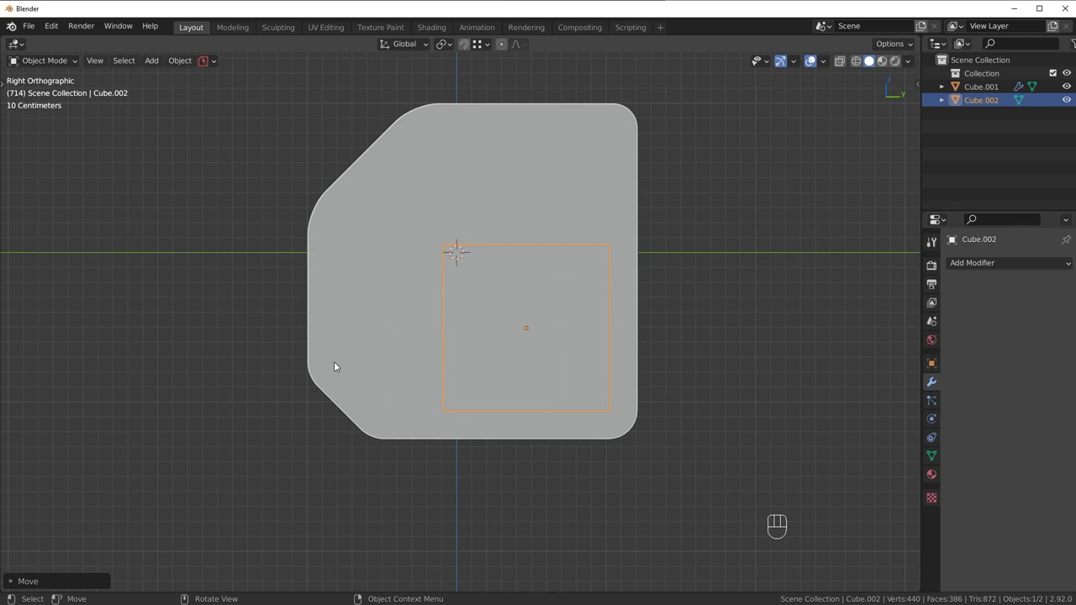
{"action": "scroll", "coordinate": [337, 370], "scroll_direction": "up", "scroll_amount": 2}
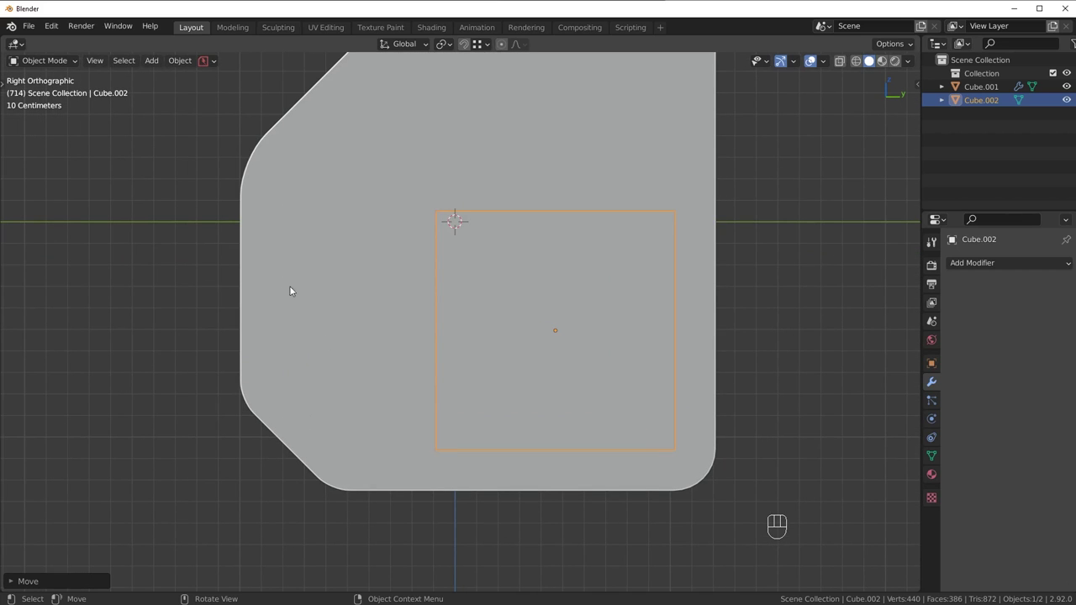
Step: Chamfer the small cube's bottom negative-Y edge with a one-segment bevel about 0.73 m wide
{"action": "middle_click_drag", "start_coordinate": [490, 457], "coordinate": [538, 342]}
{"action": "key", "text": "Tab"}
{"action": "left_click", "coordinate": [538, 397]}
{"action": "middle_click_drag", "start_coordinate": [538, 397], "coordinate": [596, 355]}
{"action": "left_click", "coordinate": [490, 429]}
{"action": "key", "text": "KP_3"}
{"action": "key", "text": "ctrl+b"}
{"action": "scroll", "coordinate": [544, 447], "scroll_direction": "down", "scroll_amount": 7}
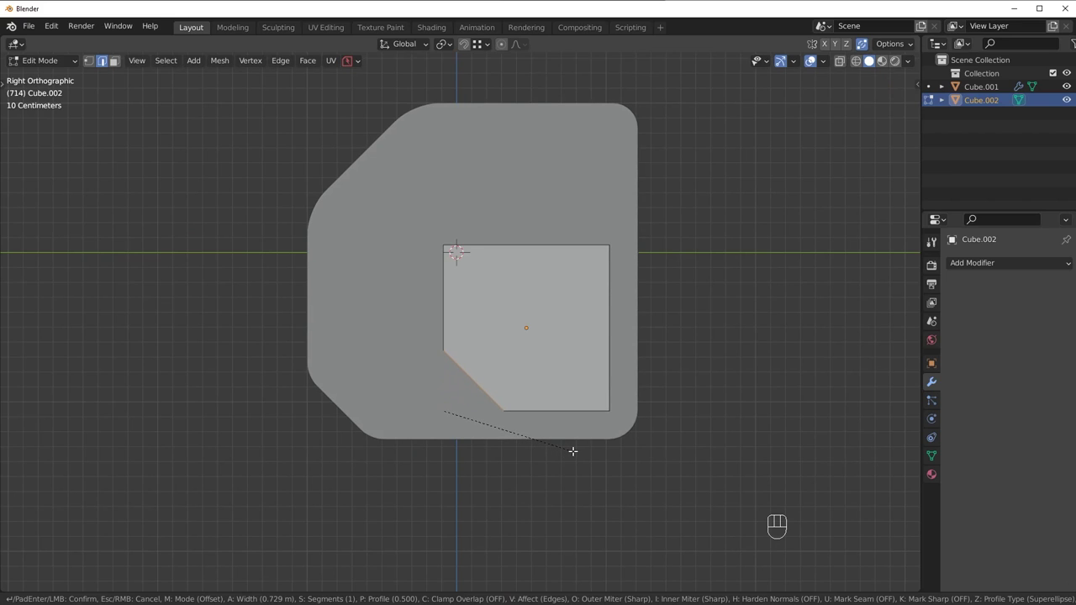
{"action": "left_click", "coordinate": [572, 453]}
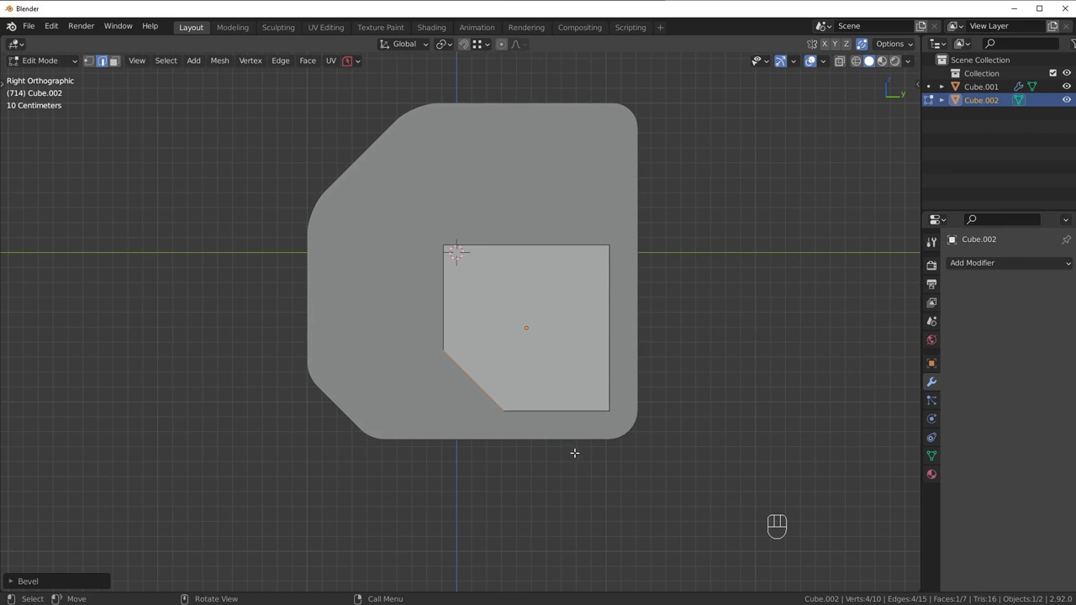
Step: Scale the small cube up slightly in Object Mode and reposition it within the block's lower positive-Y area
{"action": "key", "text": "Tab"}
{"action": "key", "text": "s"}
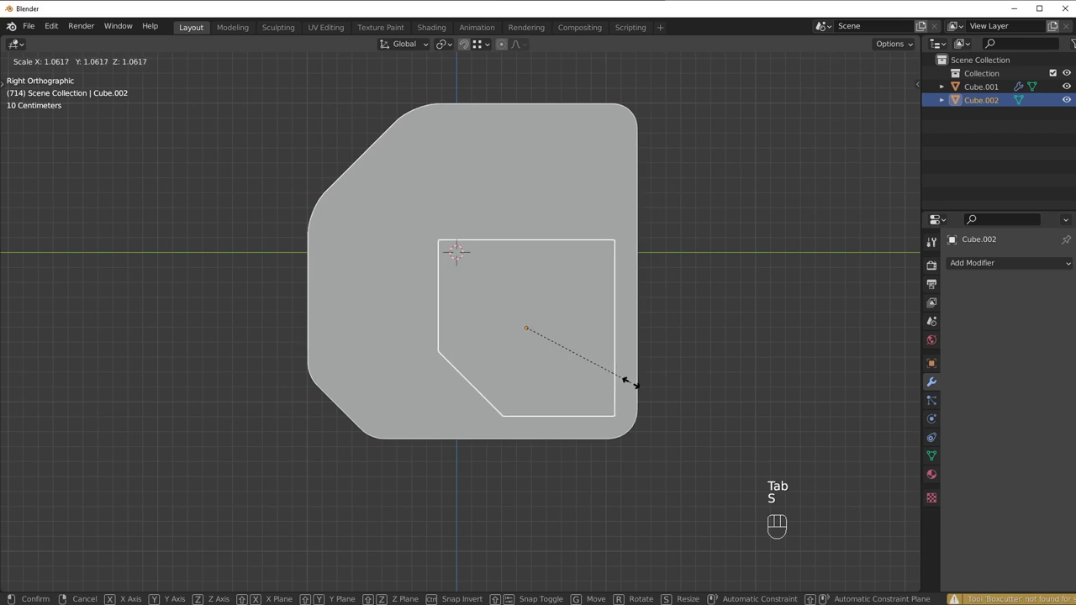
{"action": "left_click", "coordinate": [636, 381]}
{"action": "key", "text": "g"}
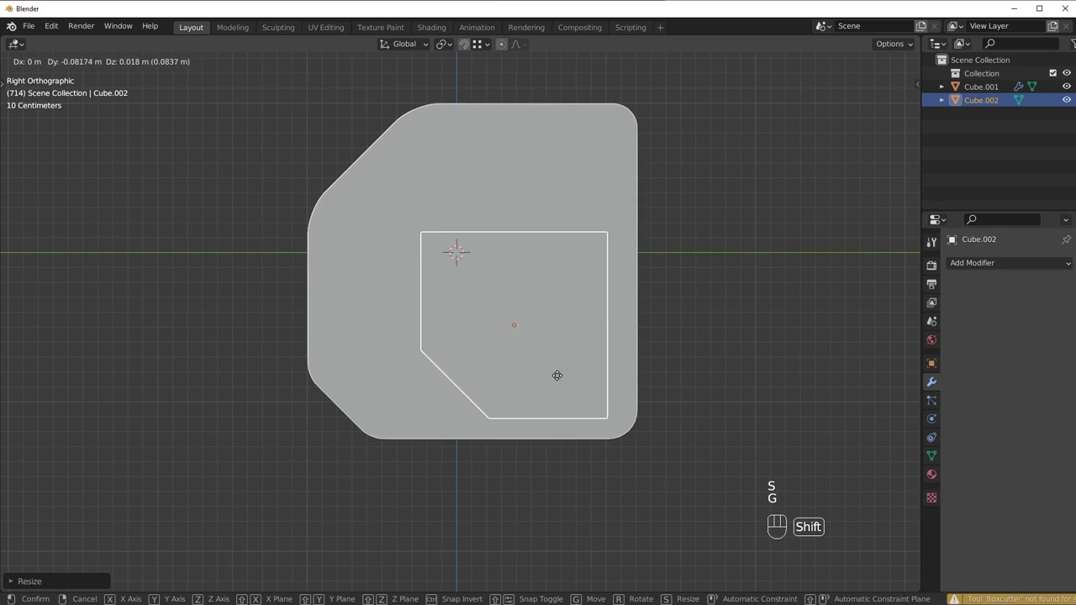
{"action": "left_click", "coordinate": [620, 355]}
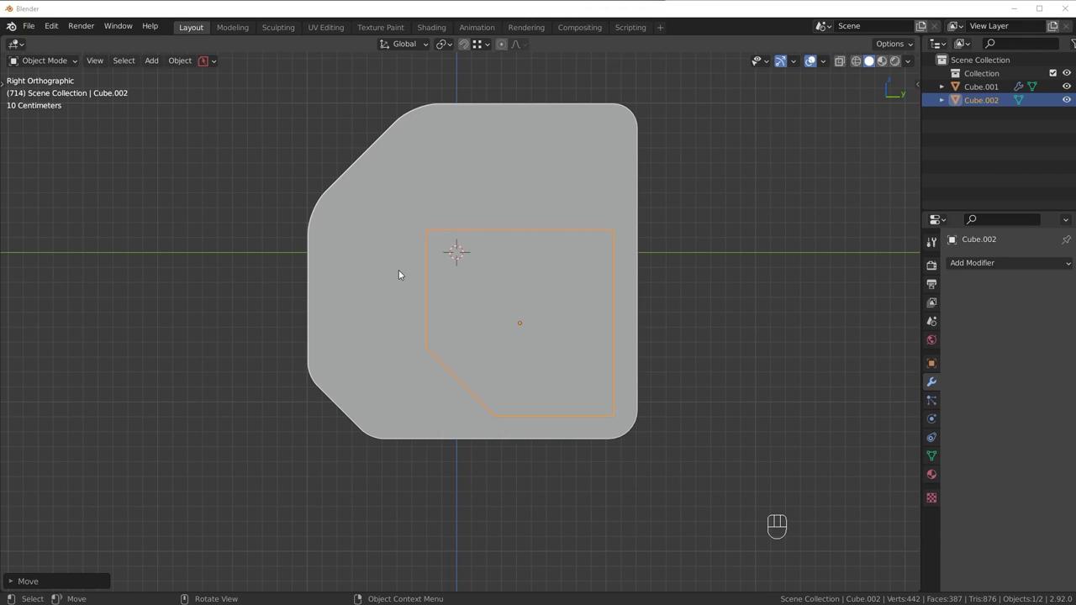
Step: Round both edges of the small cube's chamfer with an eight-segment bevel about 0.13 m wide
{"action": "middle_click_drag", "start_coordinate": [514, 309], "coordinate": [579, 332]}
{"action": "middle_click_drag", "start_coordinate": [570, 390], "coordinate": [498, 388]}
{"action": "key", "text": "Tab"}
{"action": "middle_click_drag", "start_coordinate": [551, 429], "coordinate": [527, 396]}
{"action": "left_click", "coordinate": [527, 396], "text": "shift"}
{"action": "middle_click_drag", "start_coordinate": [378, 109], "coordinate": [437, 211]}
{"action": "middle_click_drag", "start_coordinate": [543, 364], "coordinate": [661, 439]}
{"action": "key", "text": "ctrl+b"}
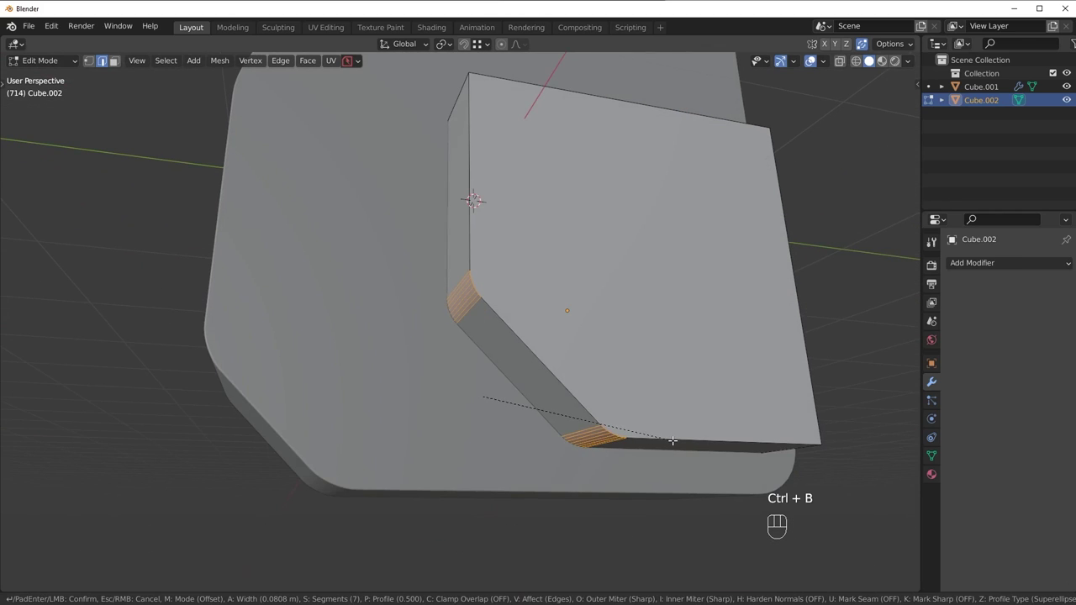
{"action": "scroll", "coordinate": [698, 442], "scroll_direction": "up", "scroll_amount": 1, "text": "shift"}
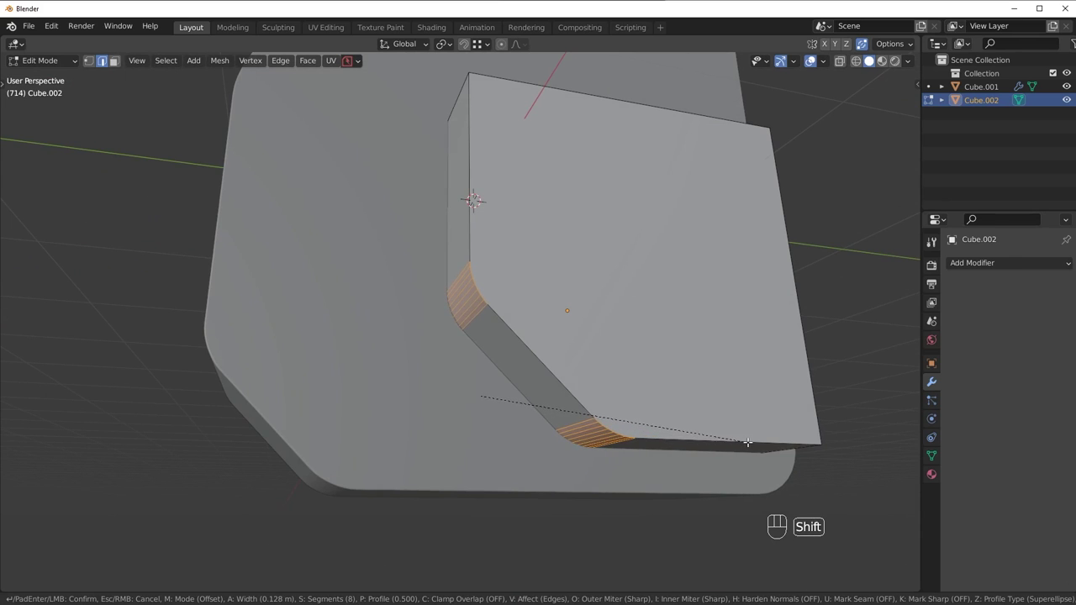
{"action": "left_click", "coordinate": [751, 443]}
Step: Round the small cube's three remaining corner edges with eight-segment bevels, making the upper positive-Y one about 0.26 m wide
{"action": "middle_click_drag", "start_coordinate": [750, 443], "coordinate": [564, 353]}
{"action": "key", "text": "ctrl+b"}
{"action": "left_click", "coordinate": [599, 341]}
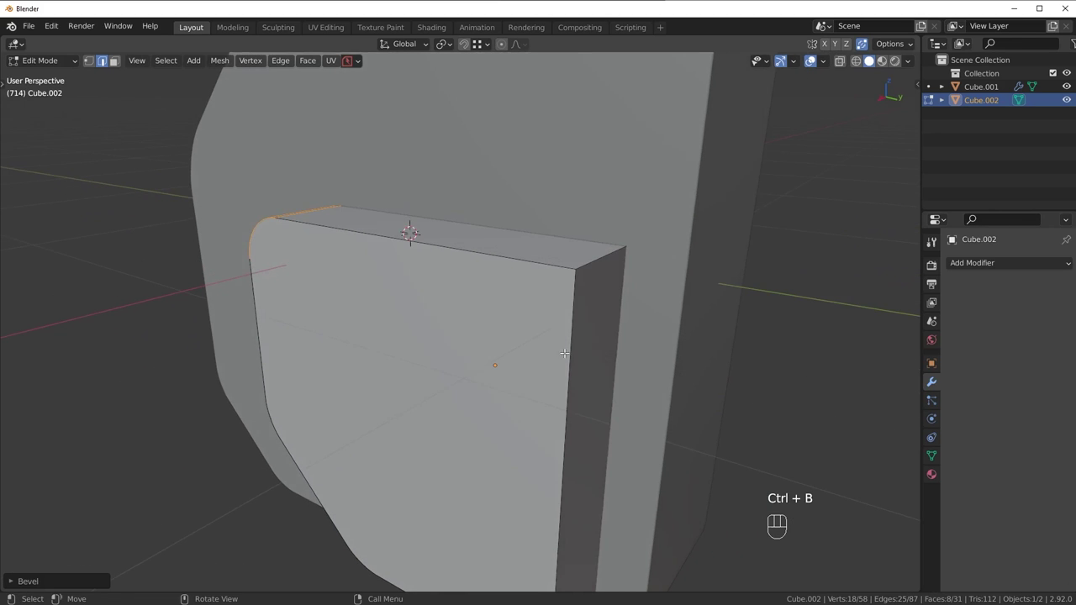
{"action": "left_click", "coordinate": [589, 266]}
{"action": "key", "text": "ctrl+b"}
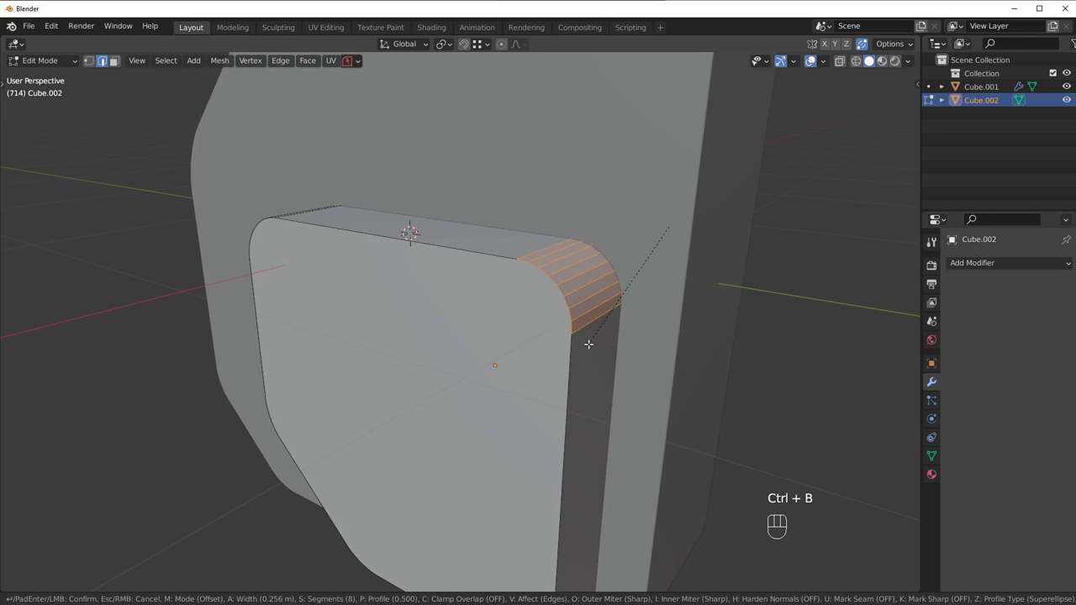
{"action": "left_click", "coordinate": [589, 345]}
{"action": "middle_click_drag", "start_coordinate": [589, 344], "coordinate": [569, 360]}
{"action": "key", "text": "ctrl+b"}
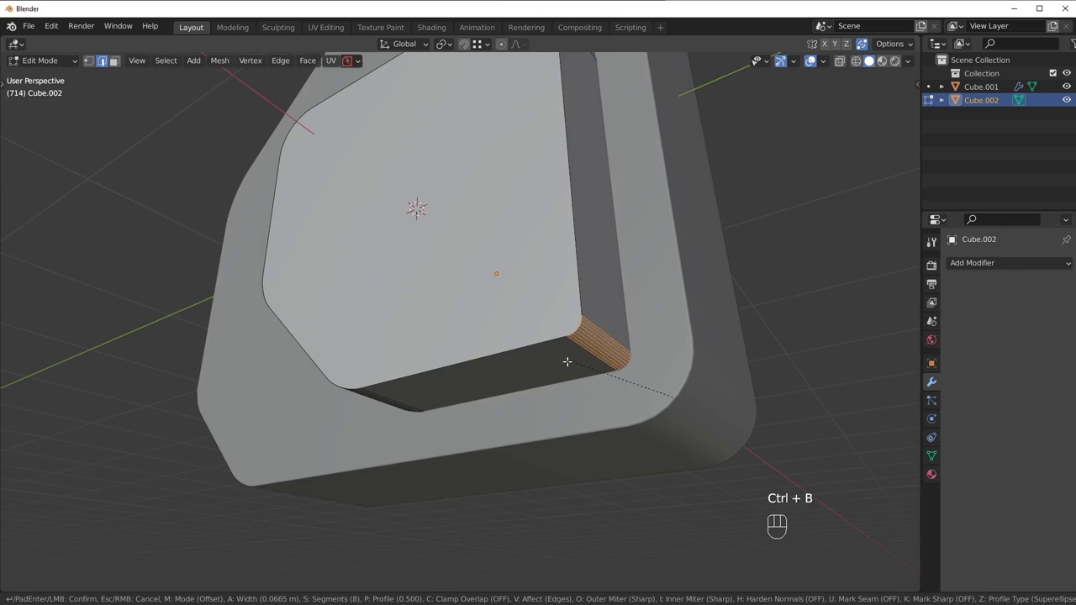
{"action": "left_click", "coordinate": [527, 385]}
Step: Shade the small cube smooth in Object Mode and enable Auto Smooth at 30° for its normals
{"action": "key", "text": "Tab"}
{"action": "scroll", "coordinate": [513, 277], "scroll_direction": "down", "scroll_amount": 3}
{"action": "middle_click_drag", "start_coordinate": [490, 308], "coordinate": [625, 314]}
{"action": "right_click", "coordinate": [547, 254]}
{"action": "left_click", "coordinate": [547, 254]}
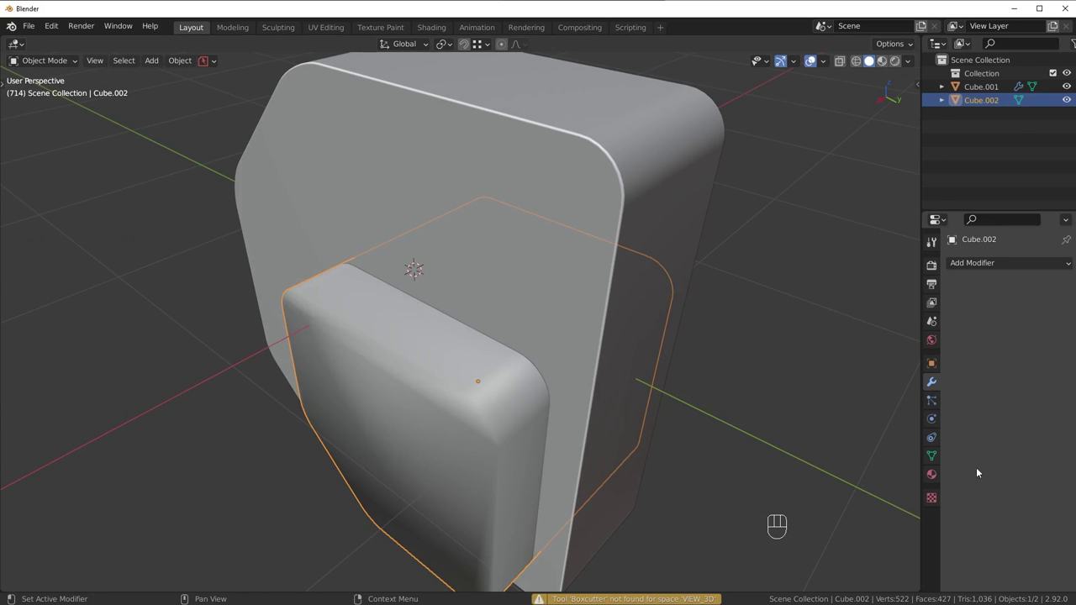
{"action": "left_click", "coordinate": [931, 455]}
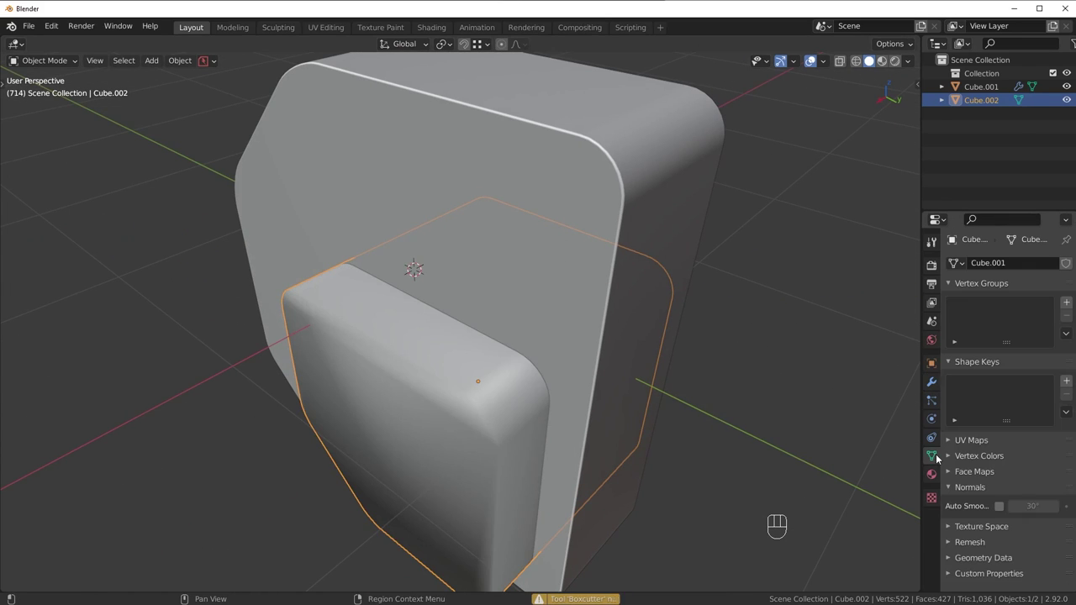
{"action": "left_click", "coordinate": [1000, 506]}
{"action": "mouse_move", "coordinate": [841, 454]}
{"action": "middle_mouse_down"}
{"action": "mouse_move", "coordinate": [591, 386]}
{"action": "mouse_move", "coordinate": [757, 351]}
{"action": "mouse_move", "coordinate": [217, 416]}
{"action": "middle_mouse_up"}
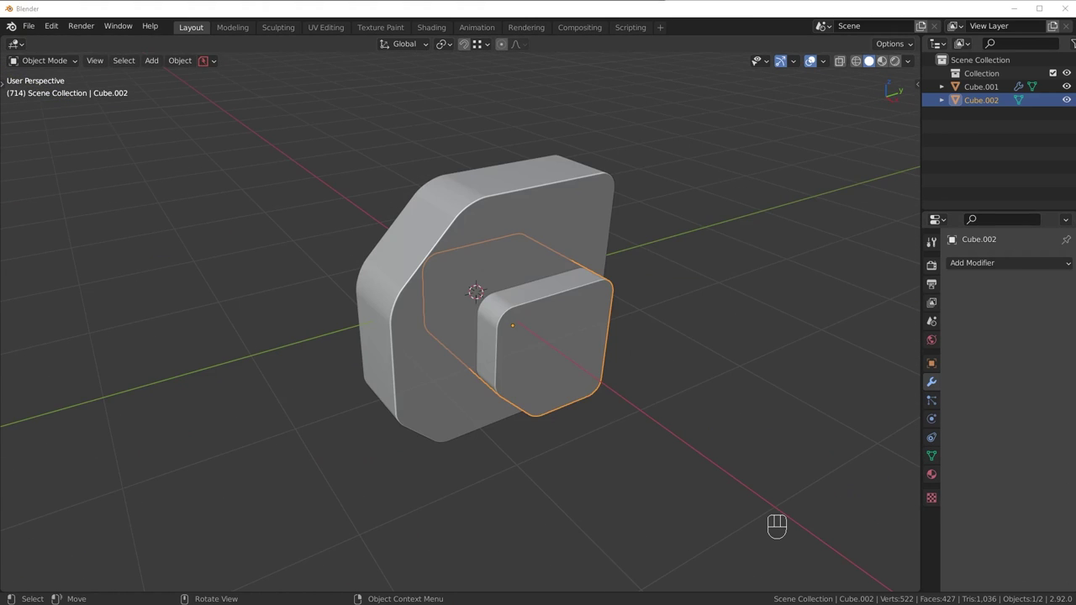
Step: Select the small cube and add the large block to the selection as the active object
{"action": "middle_click_drag", "start_coordinate": [216, 440], "coordinate": [545, 320]}
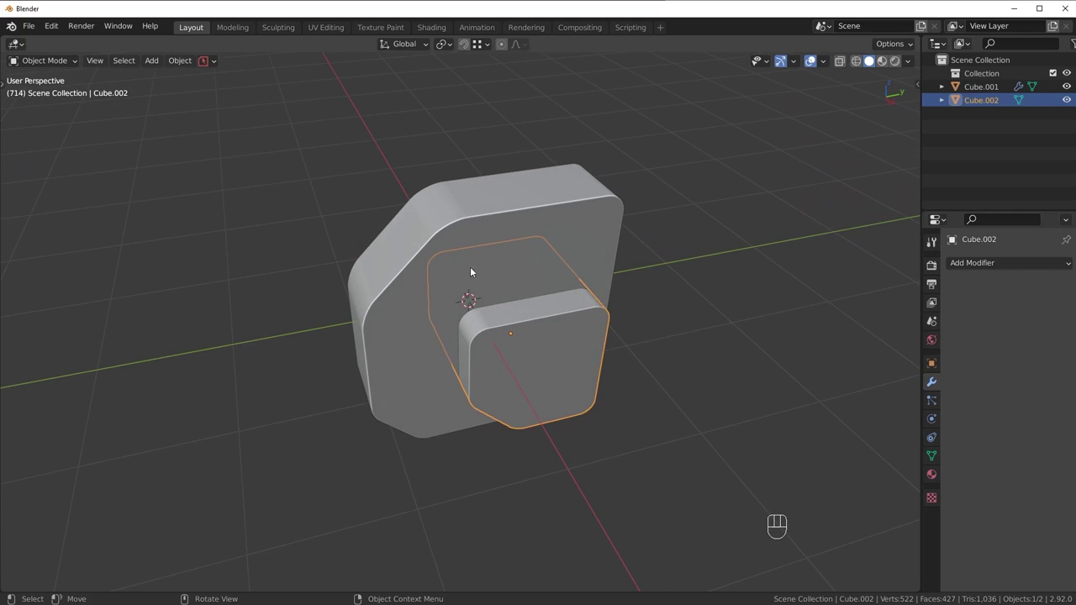
{"action": "middle_click_drag", "start_coordinate": [470, 276], "coordinate": [497, 245]}
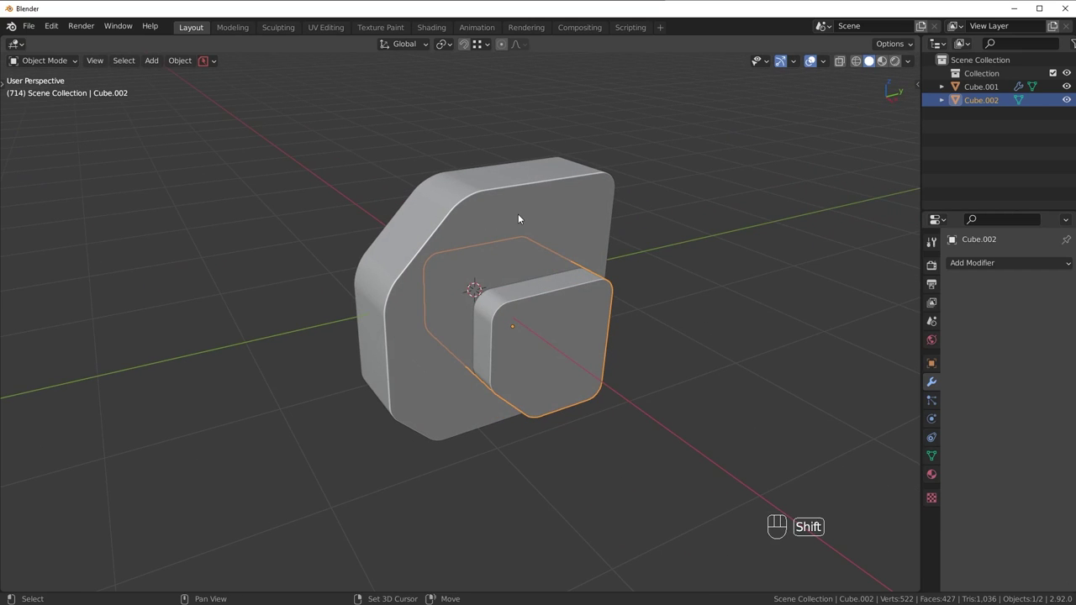
{"action": "left_click", "coordinate": [519, 219], "text": "shift"}
{"action": "left_click", "coordinate": [536, 316]}
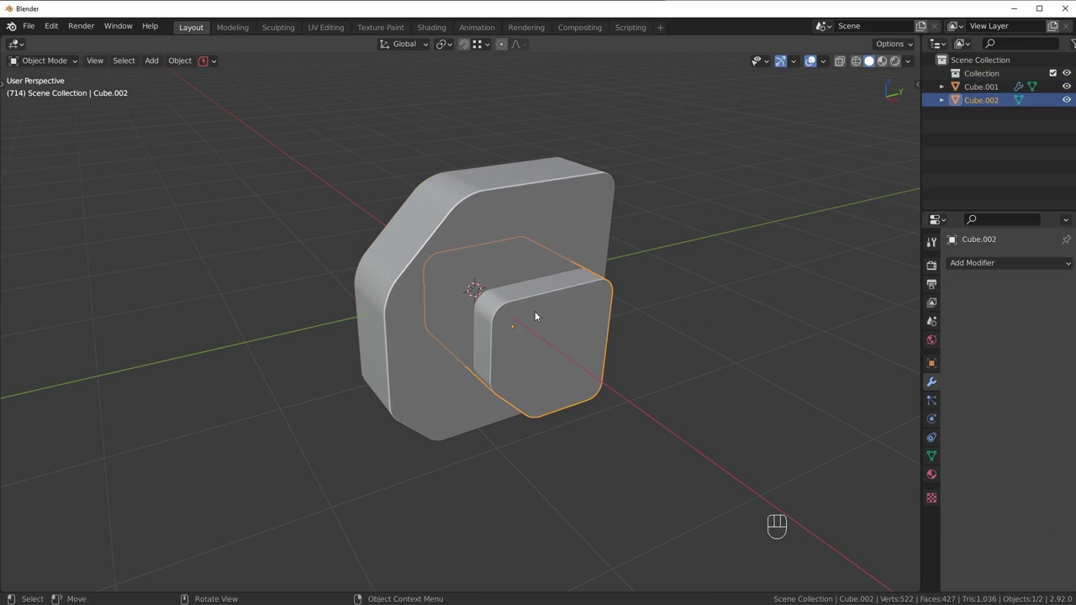
{"action": "left_click", "coordinate": [505, 215], "text": "shift"}
{"action": "middle_click_drag", "start_coordinate": [565, 291], "coordinate": [541, 335]}
{"action": "scroll", "coordinate": [531, 217], "scroll_direction": "up", "scroll_amount": 3}
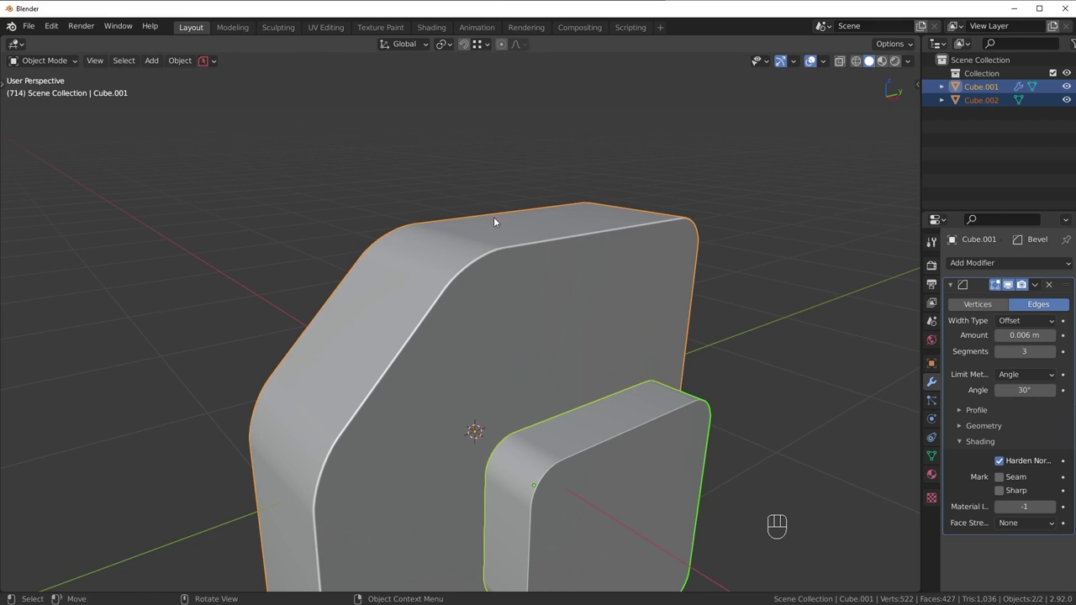
{"action": "middle_click_drag", "start_coordinate": [565, 319], "coordinate": [551, 296]}
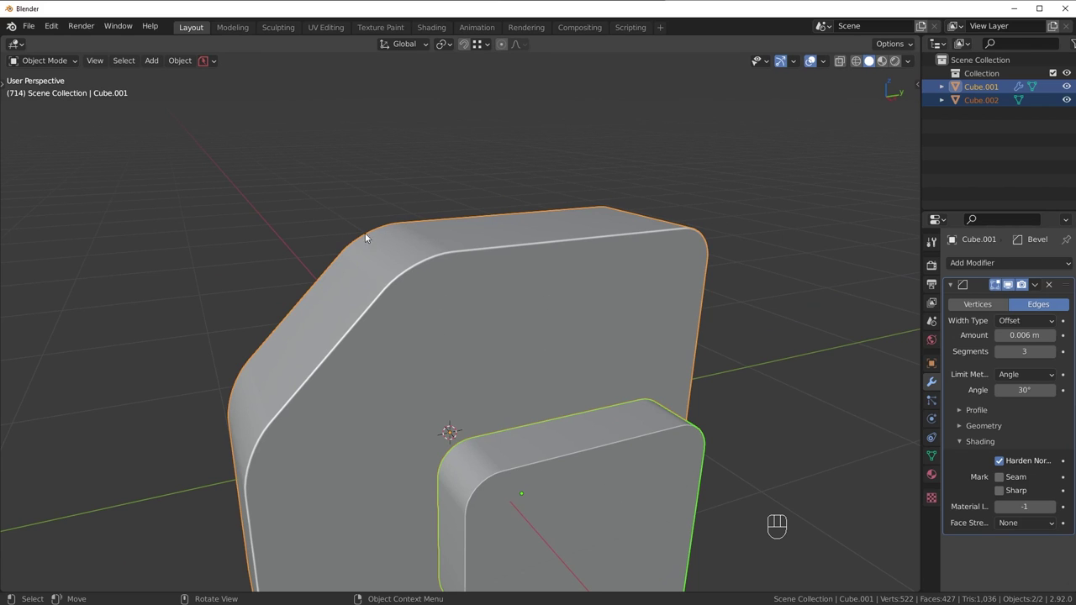
{"action": "scroll", "coordinate": [539, 322], "scroll_direction": "down", "scroll_amount": 4}
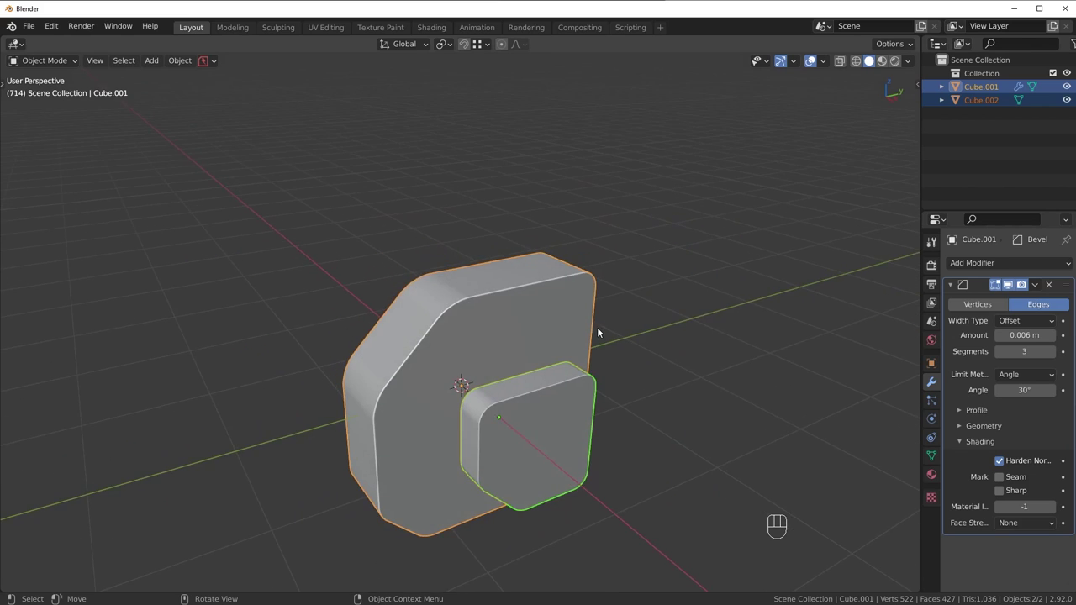
Step: Try subtracting the small cube from the block with a Brush Boolean Difference, and undo it
{"action": "key", "text": "ctrl+KP_Subtract"}
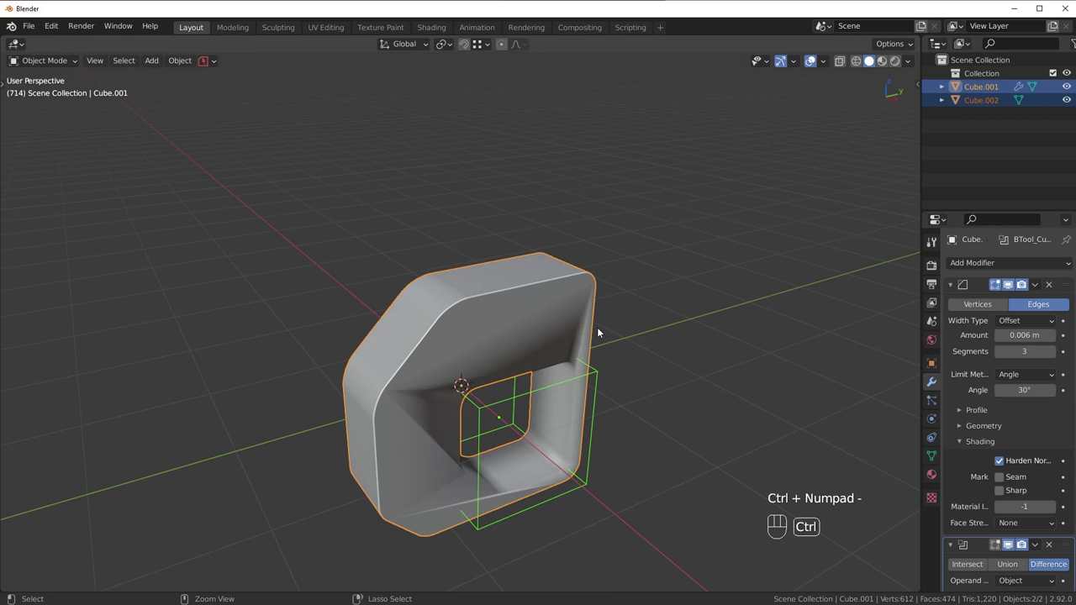
{"action": "mouse_move", "coordinate": [599, 333]}
{"action": "middle_mouse_down"}
{"action": "mouse_move", "coordinate": [531, 356]}
{"action": "mouse_move", "coordinate": [592, 350]}
{"action": "middle_mouse_up"}
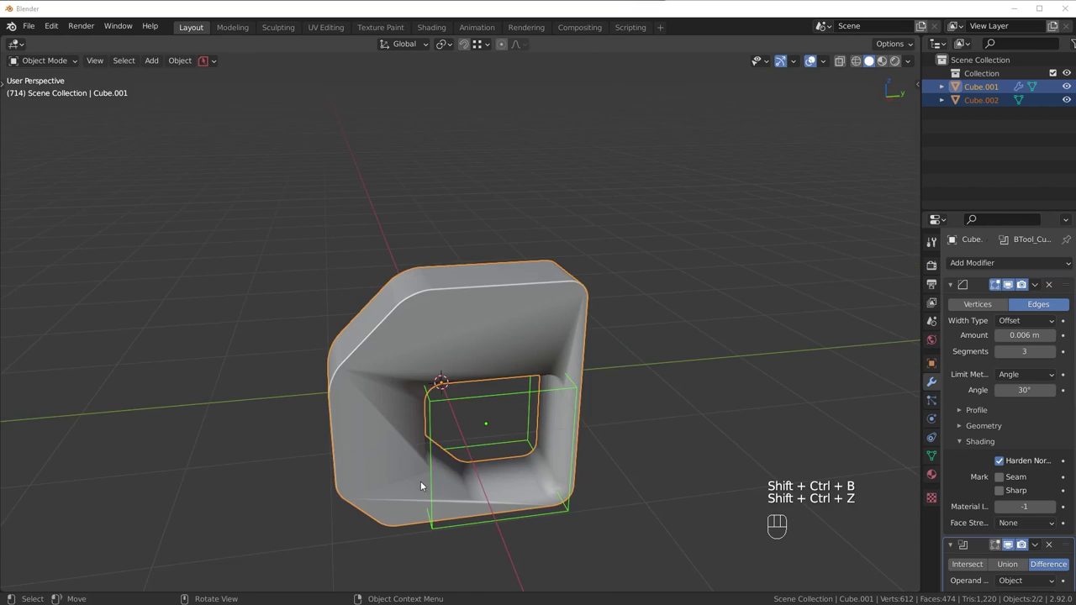
{"action": "middle_click_drag", "start_coordinate": [454, 476], "coordinate": [497, 457]}
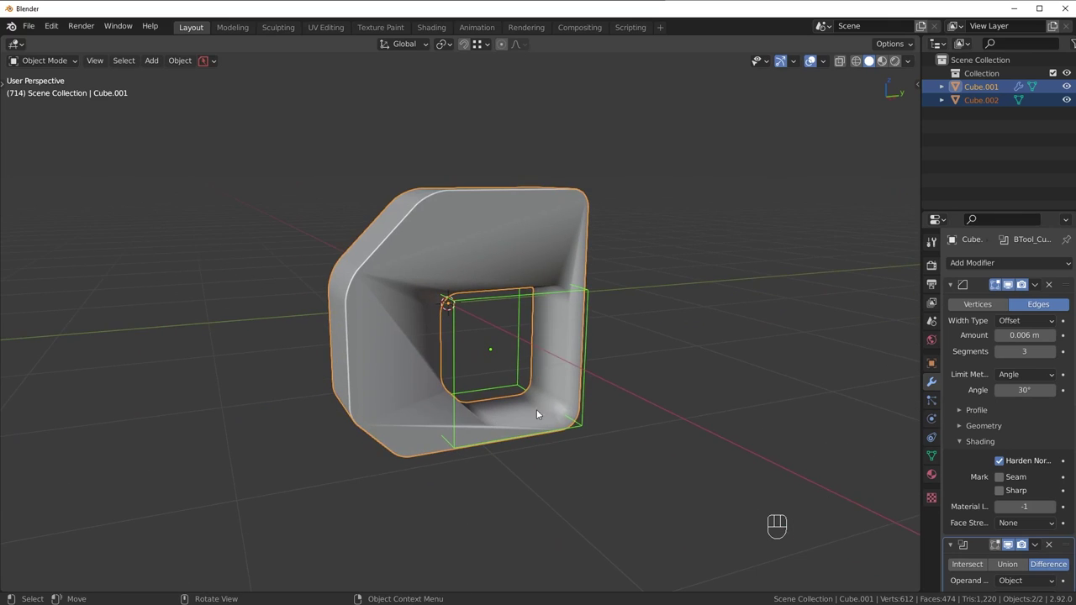
{"action": "key", "text": "ctrl+z"}
{"action": "key", "text": "ctrl+z"}
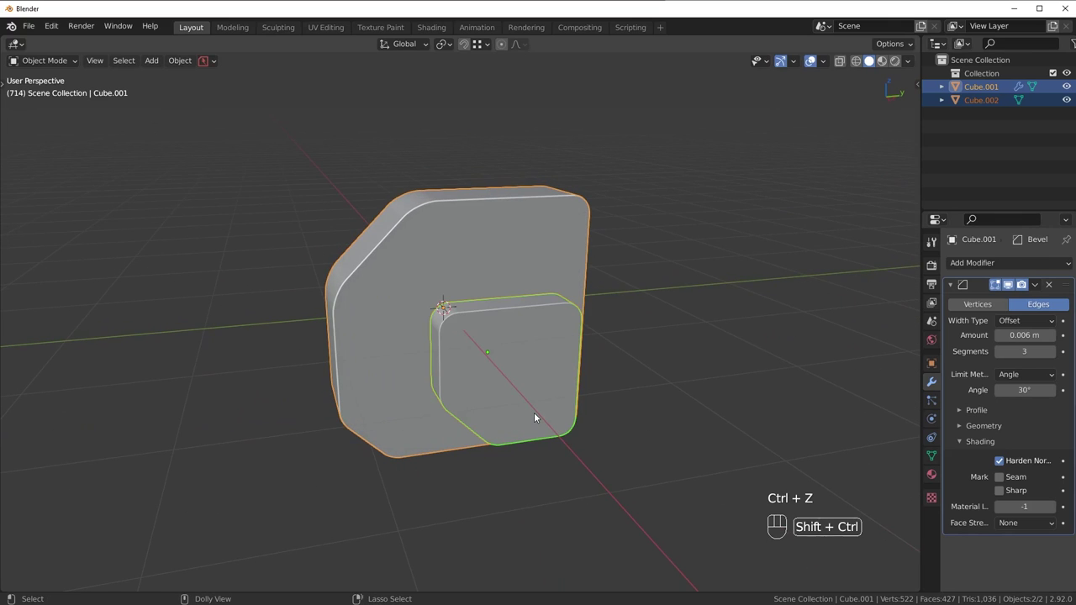
Step: Cut the small cube's shape out of the block with Bool Tool's Brush Boolean Difference
{"action": "key", "text": "shift+ctrl+b"}
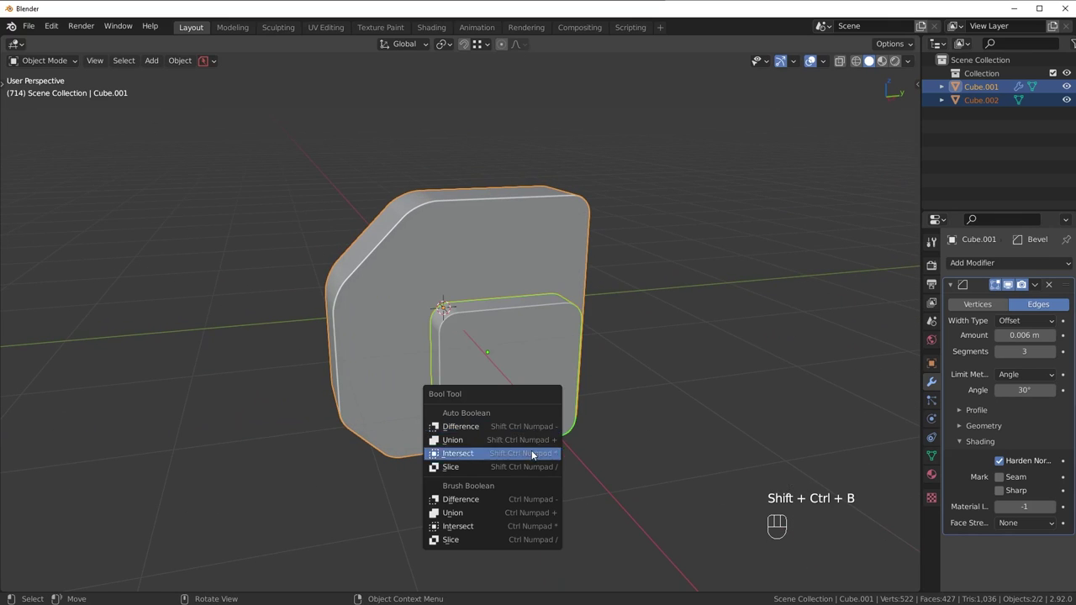
{"action": "left_click", "coordinate": [501, 501]}
{"action": "middle_click_drag", "start_coordinate": [652, 448], "coordinate": [609, 441]}
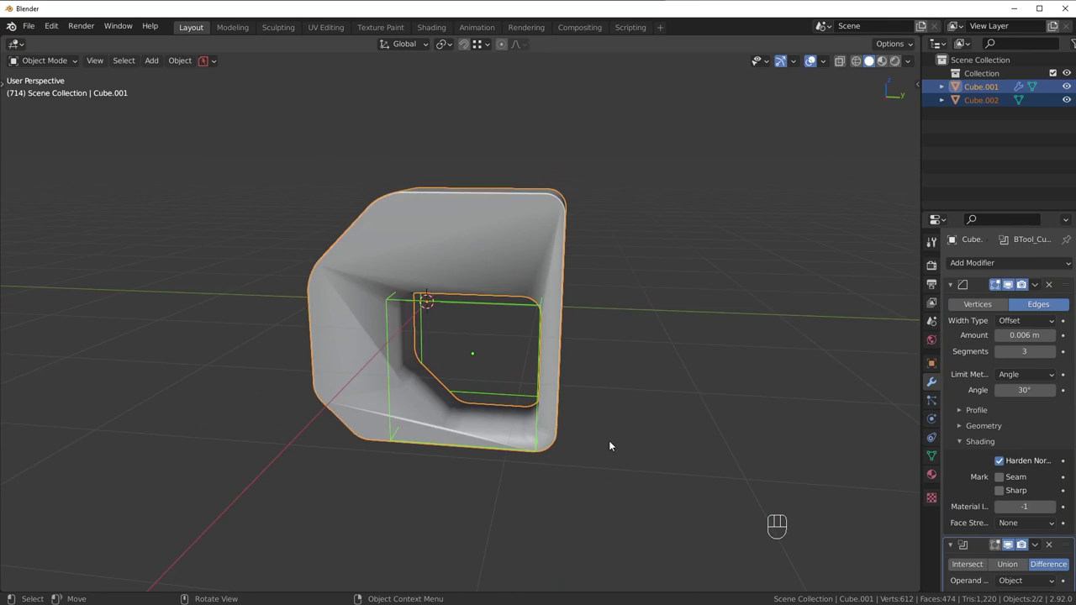
{"action": "scroll", "coordinate": [523, 412], "scroll_direction": "up", "scroll_amount": 4}
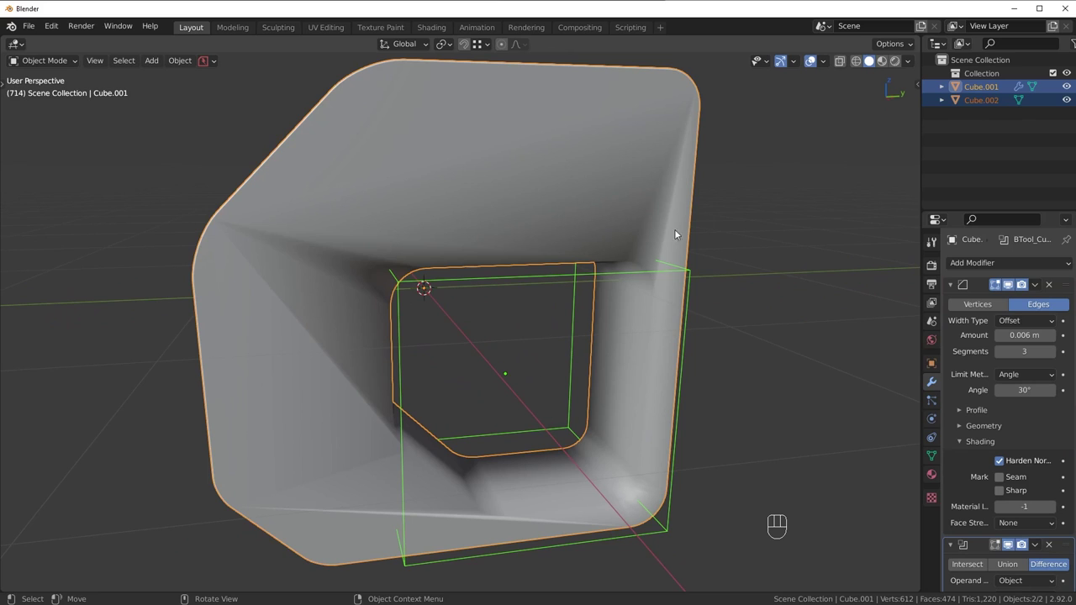
Step: Select only the block and widen the Properties editor to show the full modifier names
{"action": "left_click", "coordinate": [637, 276]}
{"action": "left_click", "coordinate": [615, 173]}
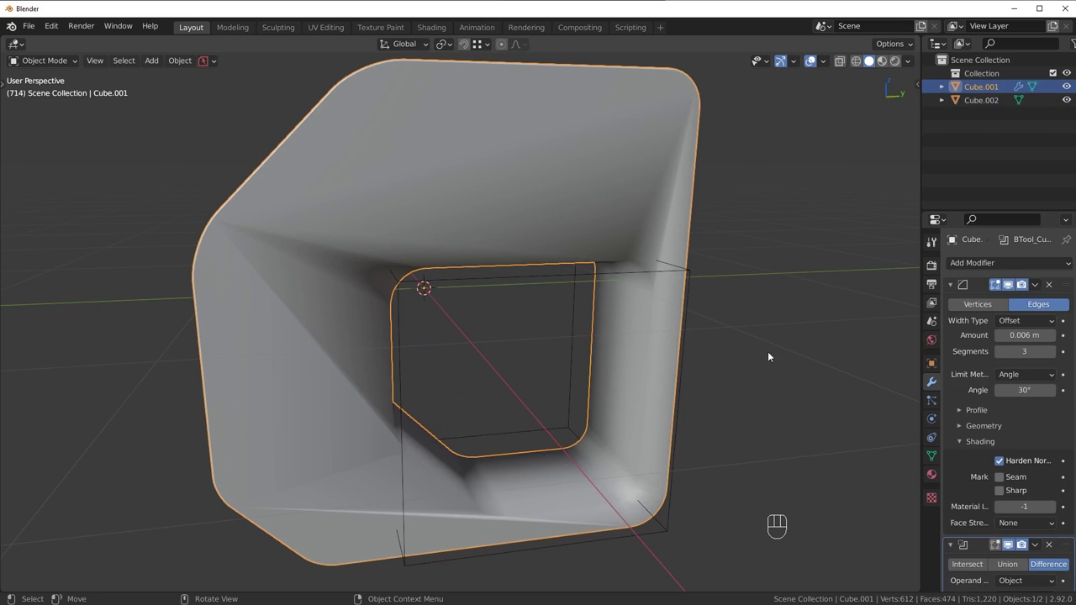
{"action": "left_click_drag", "start_coordinate": [923, 357], "coordinate": [848, 358]}
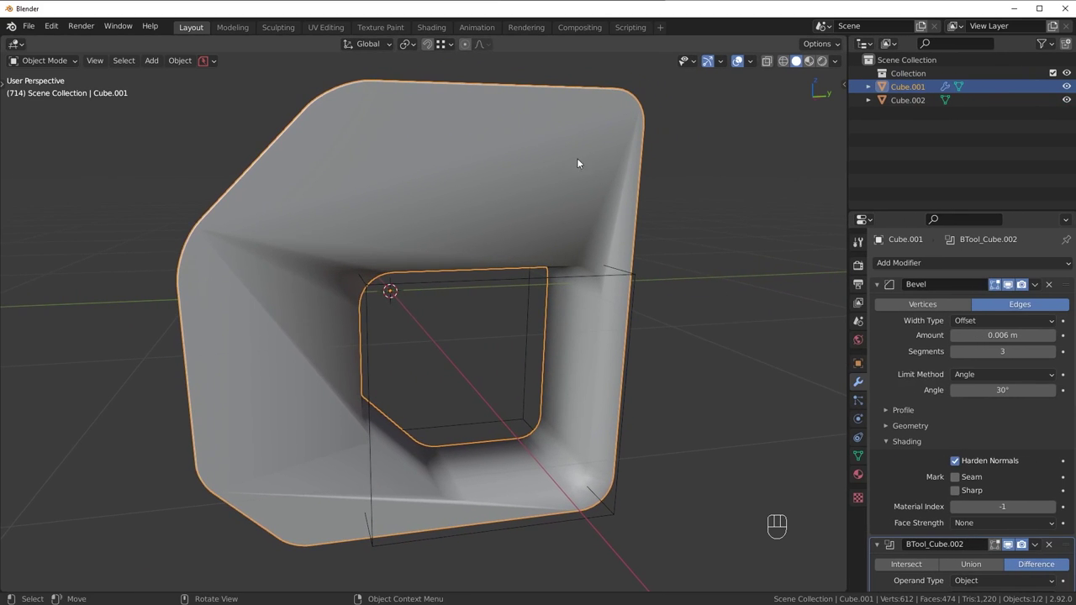
Step: Toggle the block's Bevel modifier off and on in the viewport to compare its outer edges
{"action": "middle_click_drag", "start_coordinate": [561, 140], "coordinate": [464, 256]}
{"action": "scroll", "coordinate": [464, 256], "scroll_direction": "up", "scroll_amount": 2}
{"action": "middle_click_drag", "start_coordinate": [533, 183], "coordinate": [572, 176]}
{"action": "middle_click_drag", "start_coordinate": [673, 211], "coordinate": [672, 333], "text": "shift"}
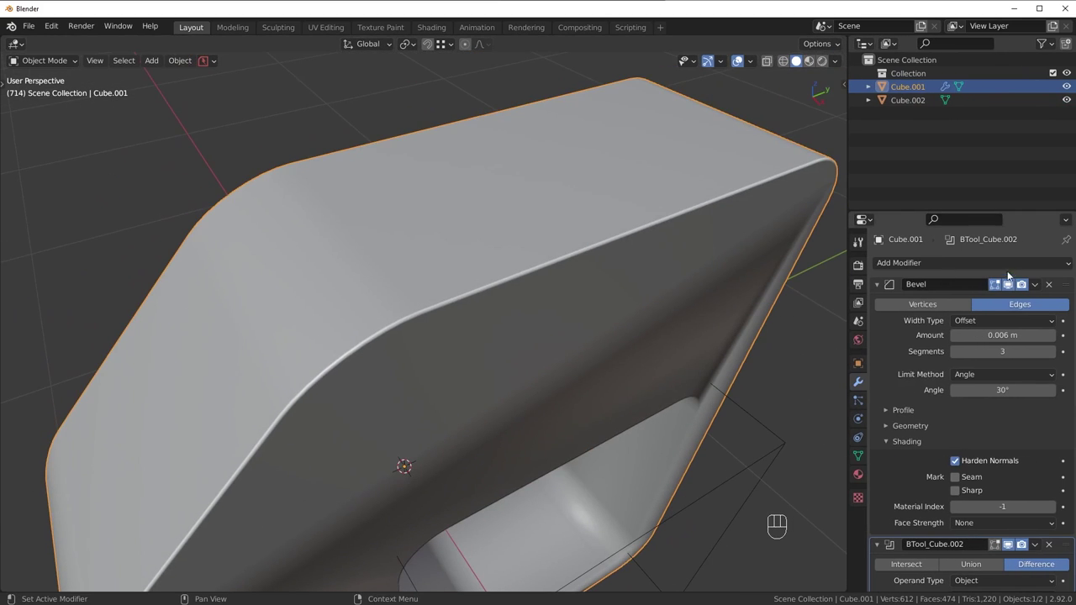
{"action": "left_click", "coordinate": [1008, 285]}
{"action": "left_click", "coordinate": [1008, 285]}
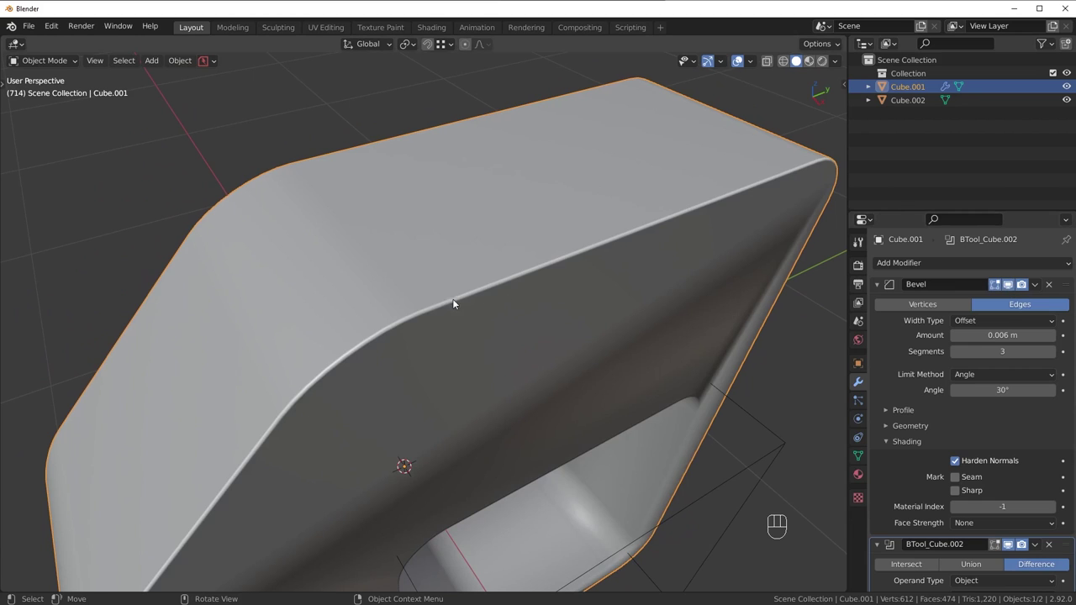
Step: Examine the shading on the block's front face around the cut-out and along the bevelled outer edges
{"action": "scroll", "coordinate": [534, 367], "scroll_direction": "down", "scroll_amount": 3}
{"action": "middle_click_drag", "start_coordinate": [555, 397], "coordinate": [534, 266]}
{"action": "scroll", "coordinate": [959, 497], "scroll_direction": "down", "scroll_amount": 2}
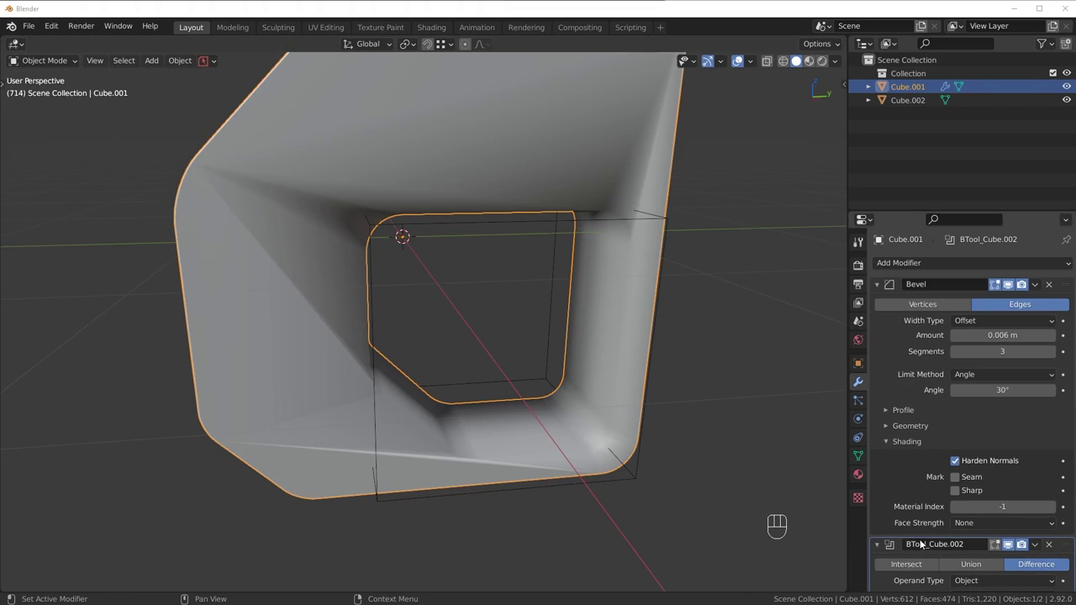
{"action": "middle_click_drag", "start_coordinate": [551, 227], "coordinate": [581, 342]}
{"action": "middle_click_drag", "start_coordinate": [535, 462], "coordinate": [559, 393]}
{"action": "scroll", "coordinate": [676, 504], "scroll_direction": "down", "scroll_amount": 4}
{"action": "scroll", "coordinate": [558, 394], "scroll_direction": "up", "scroll_amount": 5}
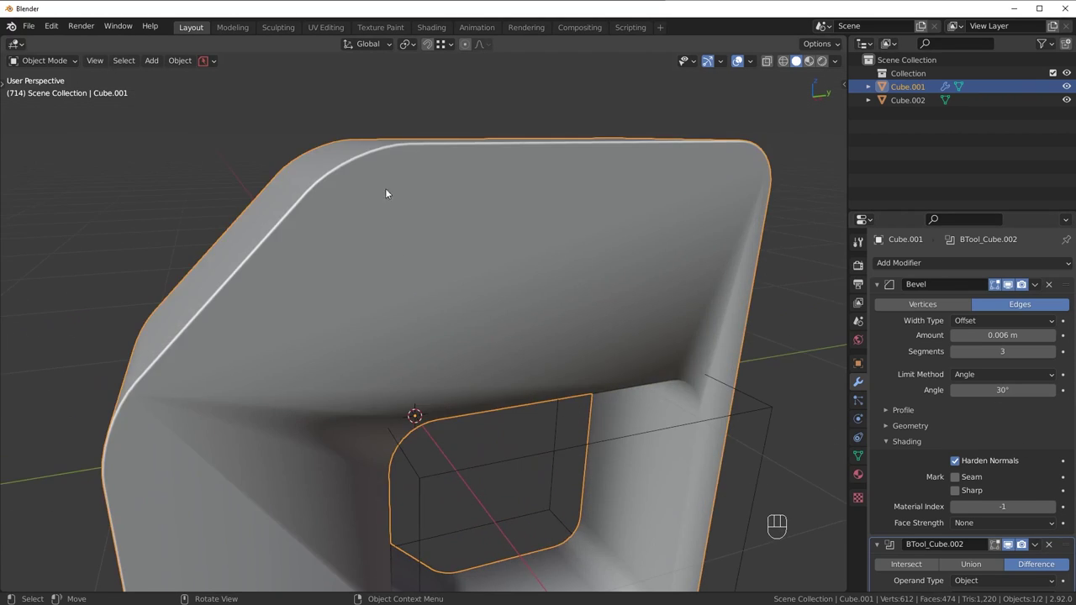
{"action": "middle_click_drag", "start_coordinate": [461, 187], "coordinate": [444, 244]}
{"action": "scroll", "coordinate": [613, 314], "scroll_direction": "down", "scroll_amount": 4}
{"action": "middle_click_drag", "start_coordinate": [691, 419], "coordinate": [674, 399]}
Step: Toggle the block's Boolean modifier off and on in the viewport to compare the shading with and without the cut
{"action": "left_click", "coordinate": [1019, 546]}
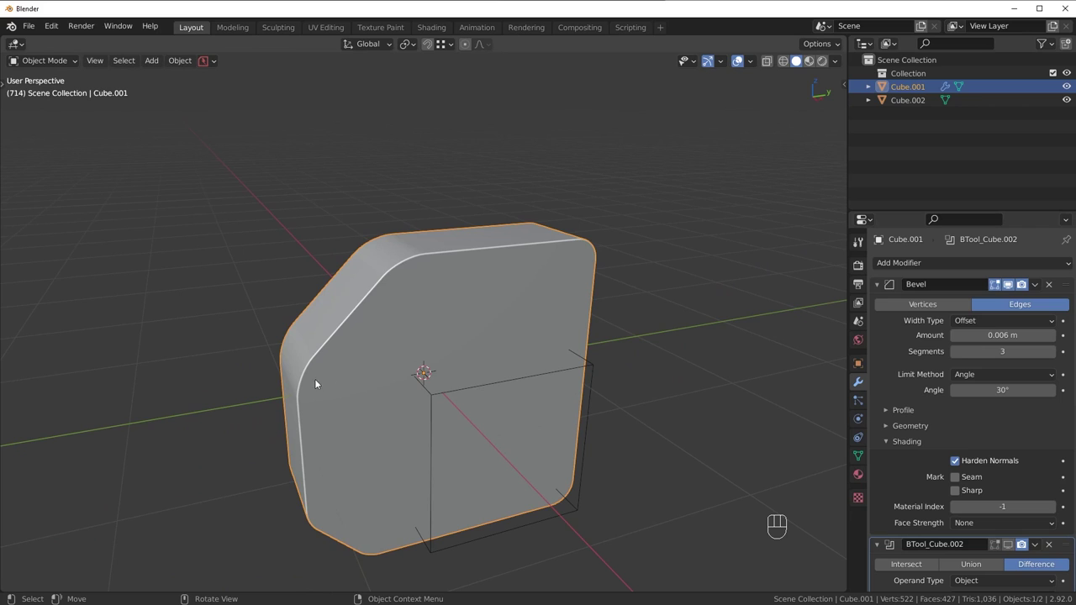
{"action": "left_click", "coordinate": [1008, 545]}
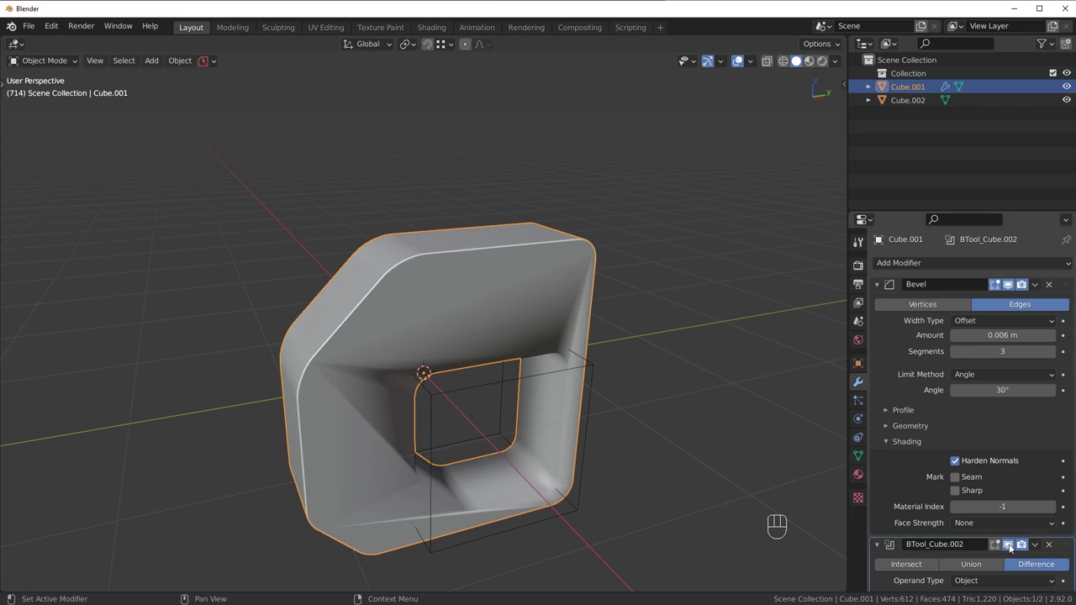
{"action": "middle_click_drag", "start_coordinate": [577, 352], "coordinate": [522, 263]}
{"action": "scroll", "coordinate": [523, 263], "scroll_direction": "up", "scroll_amount": 2}
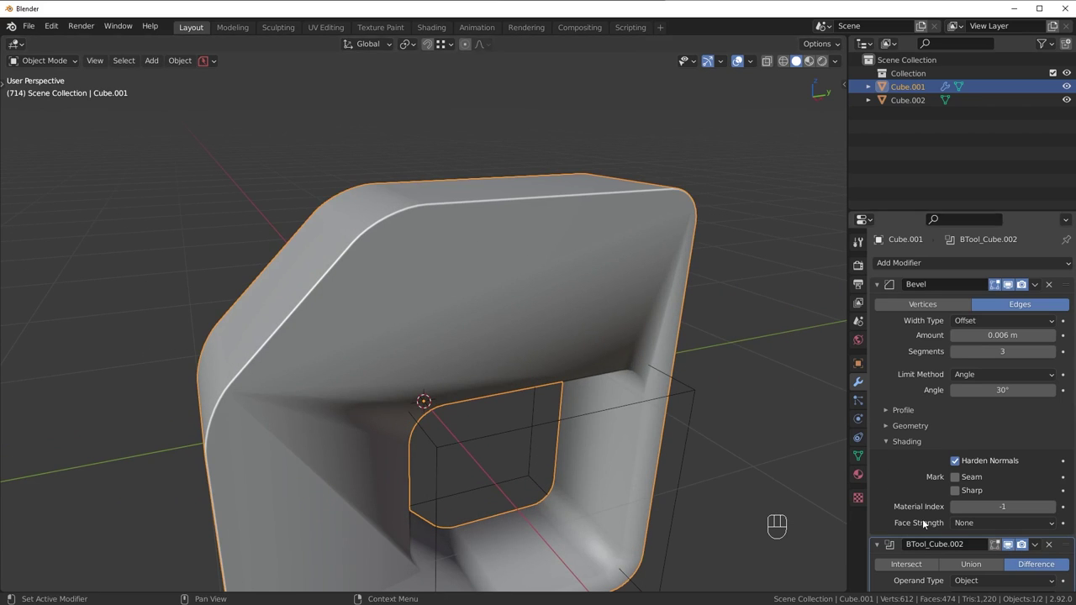
Step: Move the block's Boolean modifier above the Bevel modifier in the stack and check the cut-out's edges
{"action": "left_click_drag", "start_coordinate": [1066, 548], "coordinate": [1065, 277]}
{"action": "middle_click_drag", "start_coordinate": [547, 266], "coordinate": [545, 273]}
{"action": "middle_click_drag", "start_coordinate": [607, 425], "coordinate": [548, 446]}
{"action": "mouse_move", "coordinate": [548, 445]}
{"action": "middle_mouse_down", "text": "shift"}
{"action": "mouse_move", "coordinate": [587, 312]}
{"action": "mouse_move", "coordinate": [477, 307]}
{"action": "mouse_move", "coordinate": [559, 299]}
{"action": "middle_mouse_up", "text": "shift"}
{"action": "scroll", "coordinate": [555, 321], "scroll_direction": "down", "scroll_amount": 5}
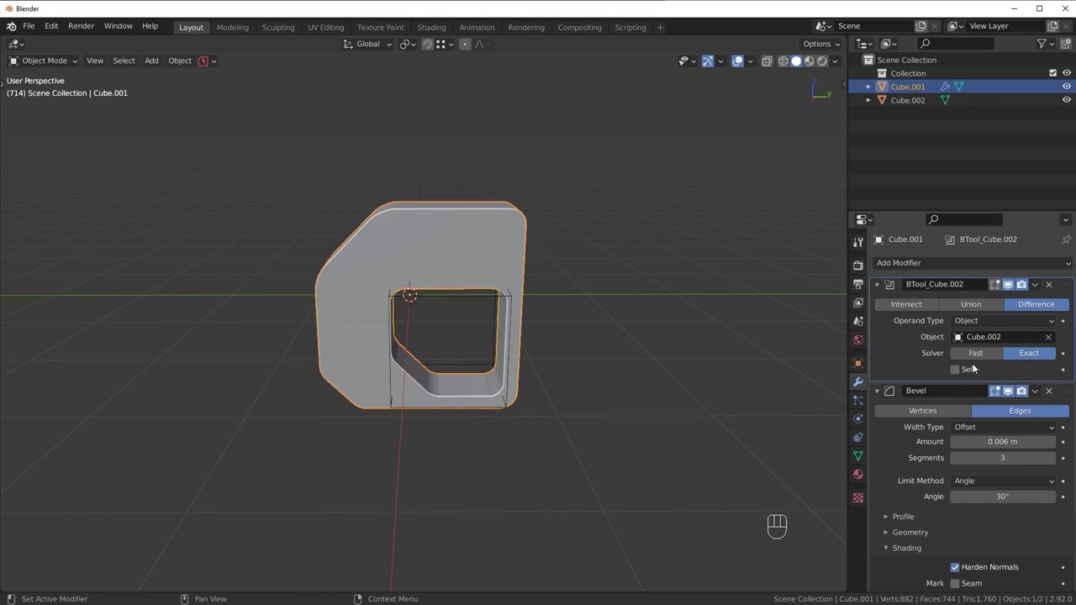
{"action": "scroll", "coordinate": [418, 337], "scroll_direction": "up", "scroll_amount": 2}
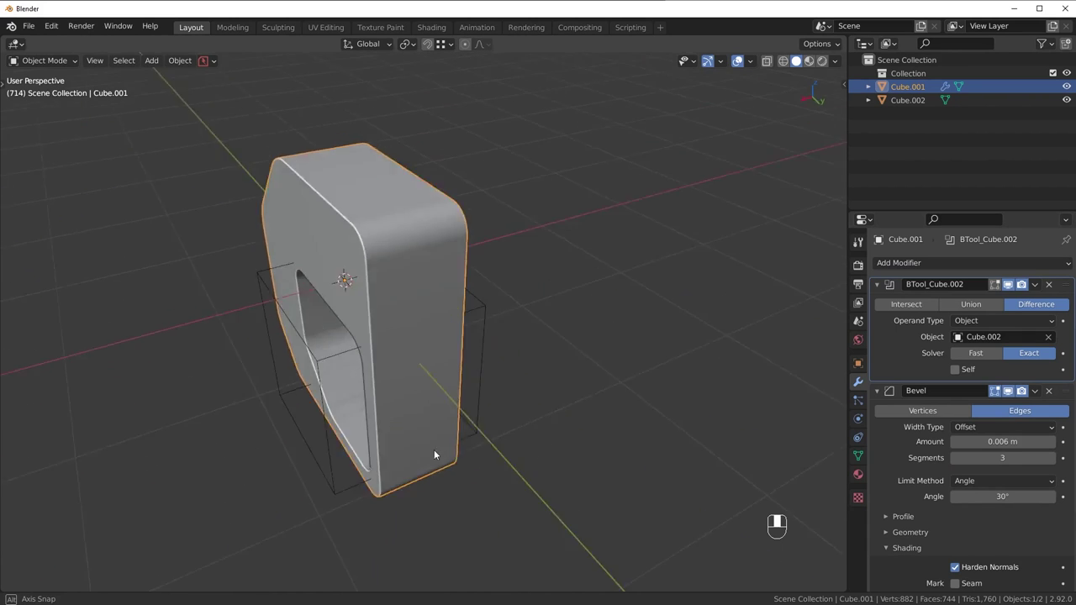
Step: Set the cutter object's viewport display to Wire
{"action": "key", "text": "KP_3"}
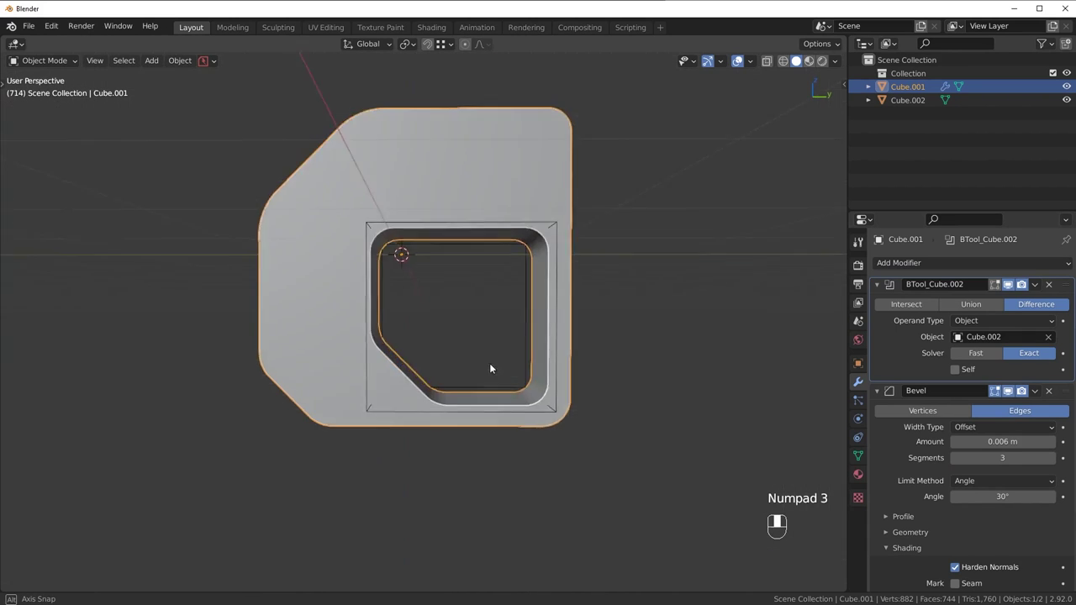
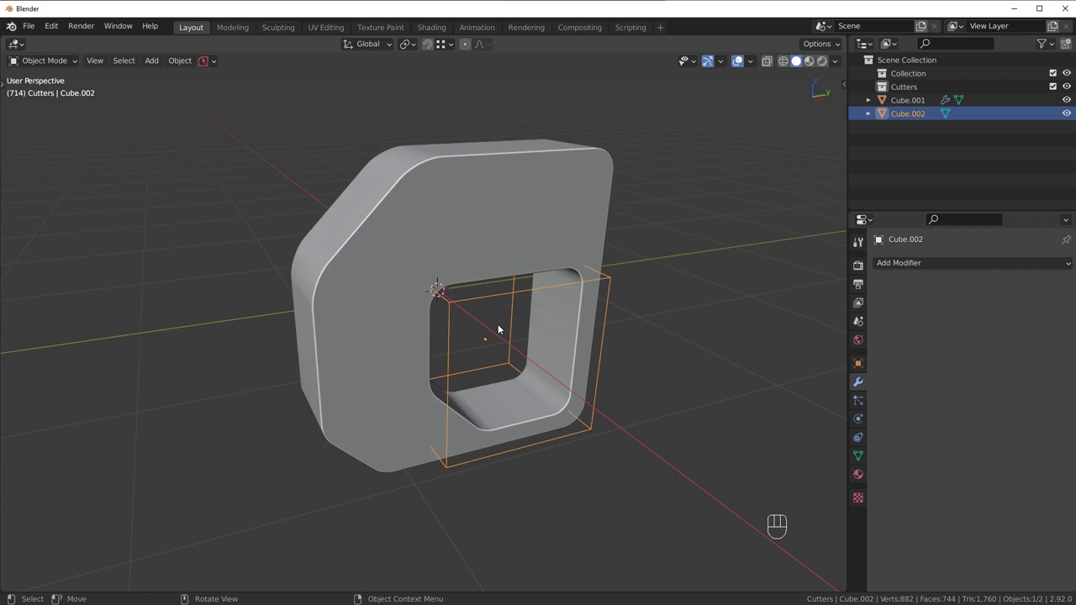
{"action": "scroll", "coordinate": [451, 339], "scroll_direction": "up", "scroll_amount": 2}
{"action": "scroll", "coordinate": [446, 310], "scroll_direction": "down", "scroll_amount": 3}
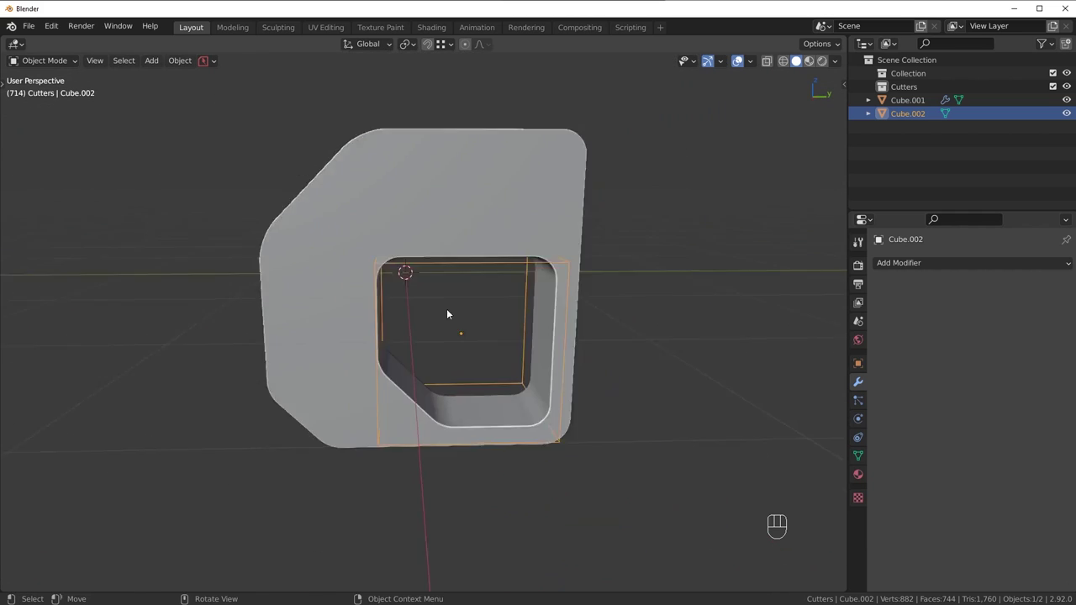
{"action": "middle_click_drag", "start_coordinate": [503, 407], "coordinate": [538, 353]}
{"action": "left_click", "coordinate": [858, 364]}
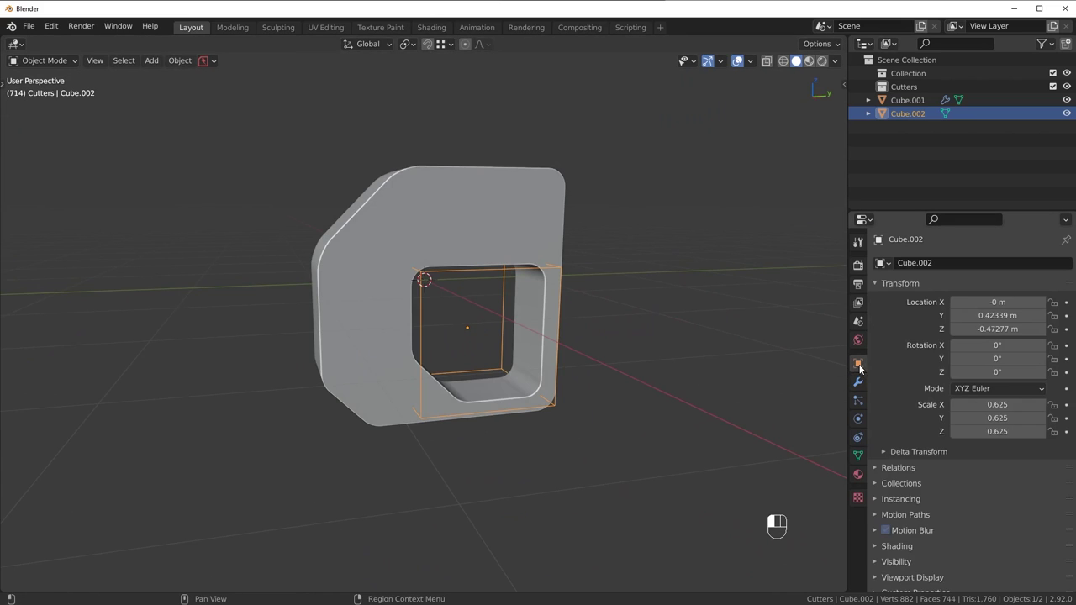
{"action": "scroll", "coordinate": [903, 494], "scroll_direction": "down", "scroll_amount": 1}
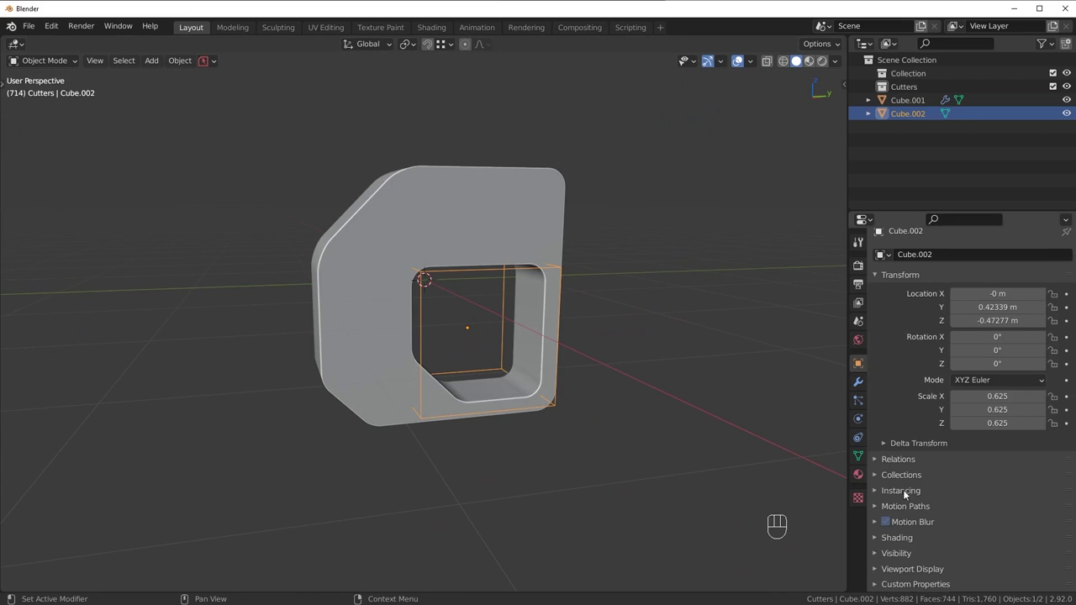
{"action": "left_click", "coordinate": [920, 569]}
{"action": "scroll", "coordinate": [950, 550], "scroll_direction": "down", "scroll_amount": 5}
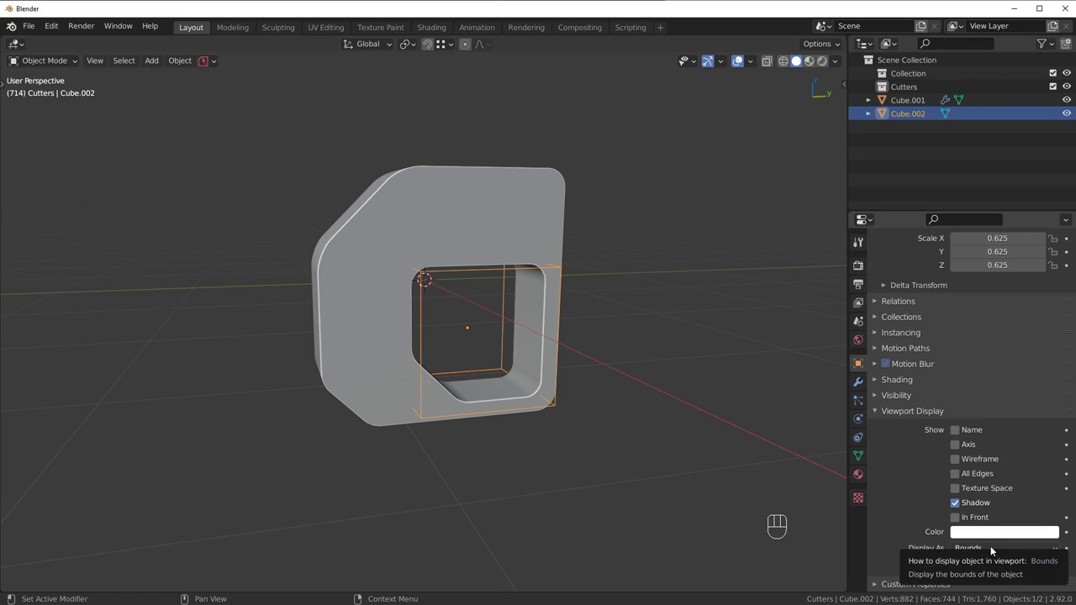
{"action": "left_click", "coordinate": [990, 546]}
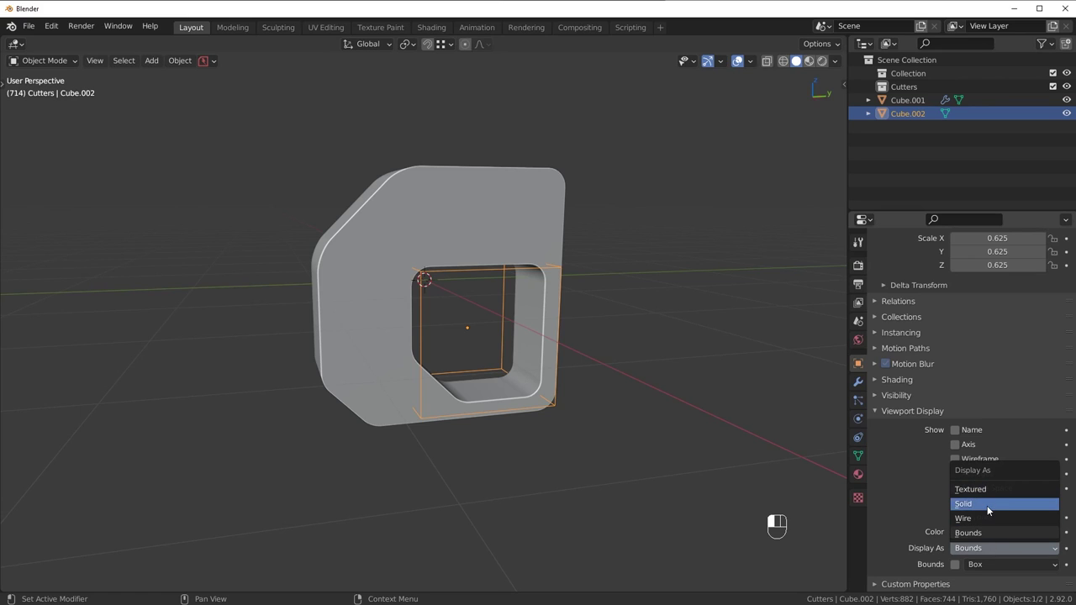
{"action": "left_click", "coordinate": [984, 521]}
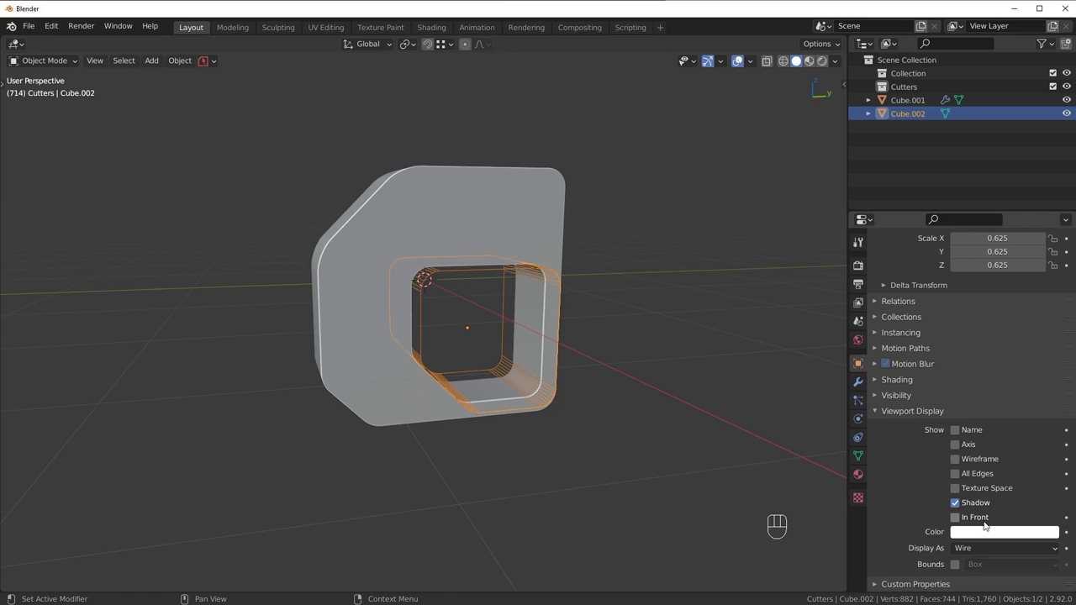
Step: Move the cutter into the Cutters collection and hide that collection in the viewport
{"action": "mouse_move", "coordinate": [657, 445]}
{"action": "middle_mouse_down"}
{"action": "mouse_move", "coordinate": [546, 469]}
{"action": "mouse_move", "coordinate": [637, 449]}
{"action": "middle_mouse_up"}
{"action": "scroll", "coordinate": [522, 412], "scroll_direction": "up", "scroll_amount": 4}
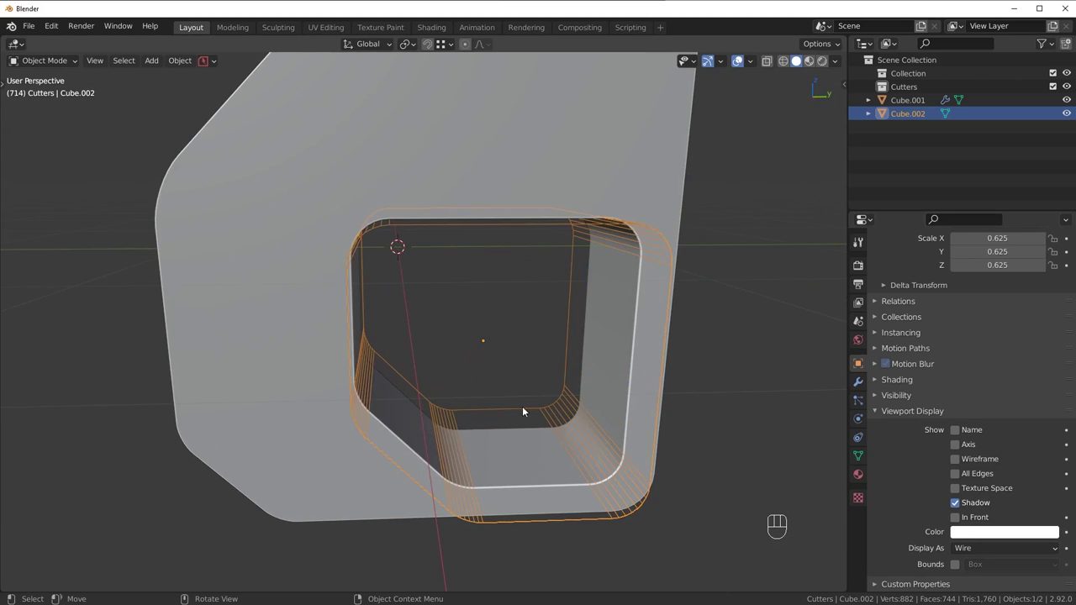
{"action": "middle_click_drag", "start_coordinate": [578, 381], "coordinate": [633, 395]}
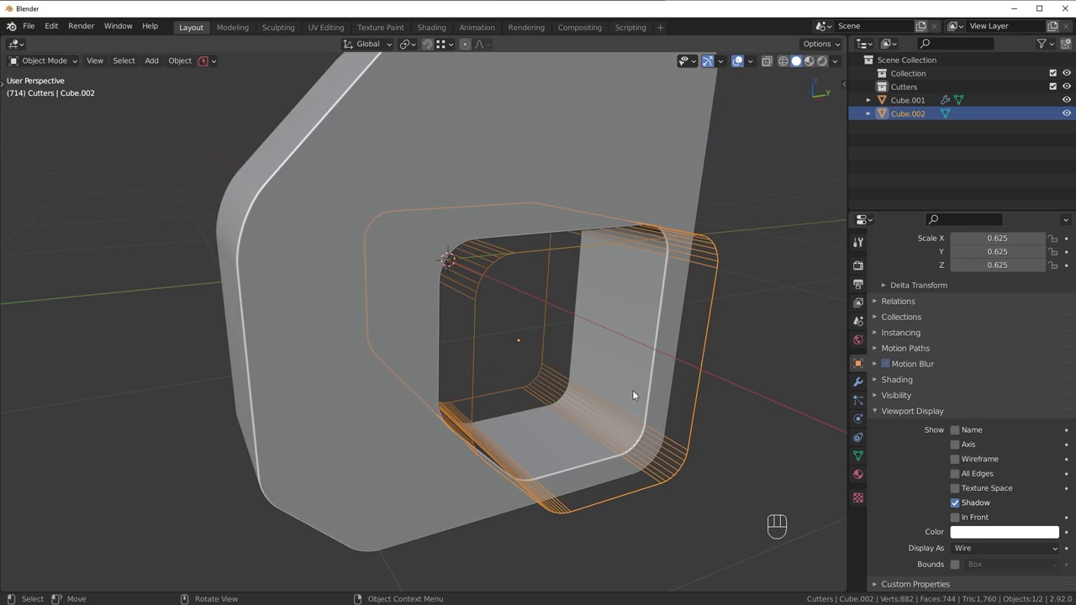
{"action": "scroll", "coordinate": [633, 394], "scroll_direction": "down", "scroll_amount": 3}
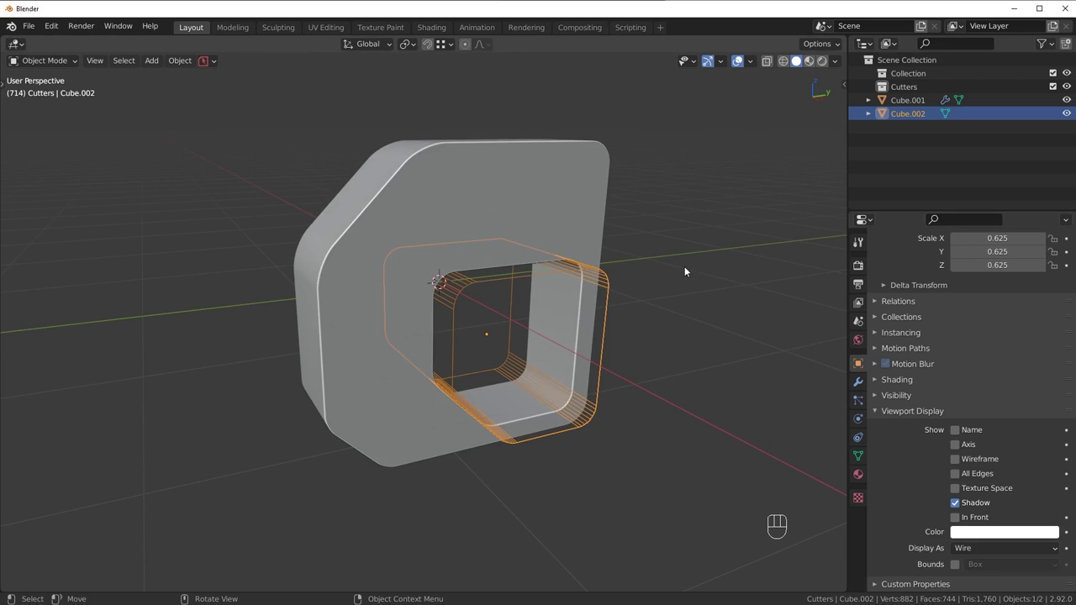
{"action": "middle_click_drag", "start_coordinate": [612, 338], "coordinate": [640, 305]}
{"action": "key", "text": "m"}
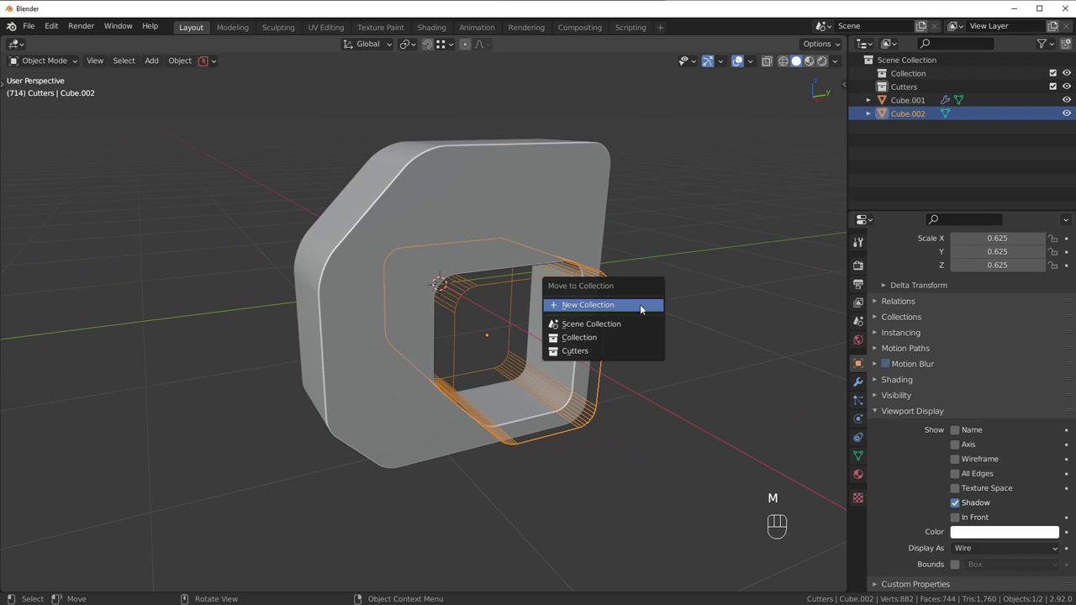
{"action": "left_click", "coordinate": [607, 351]}
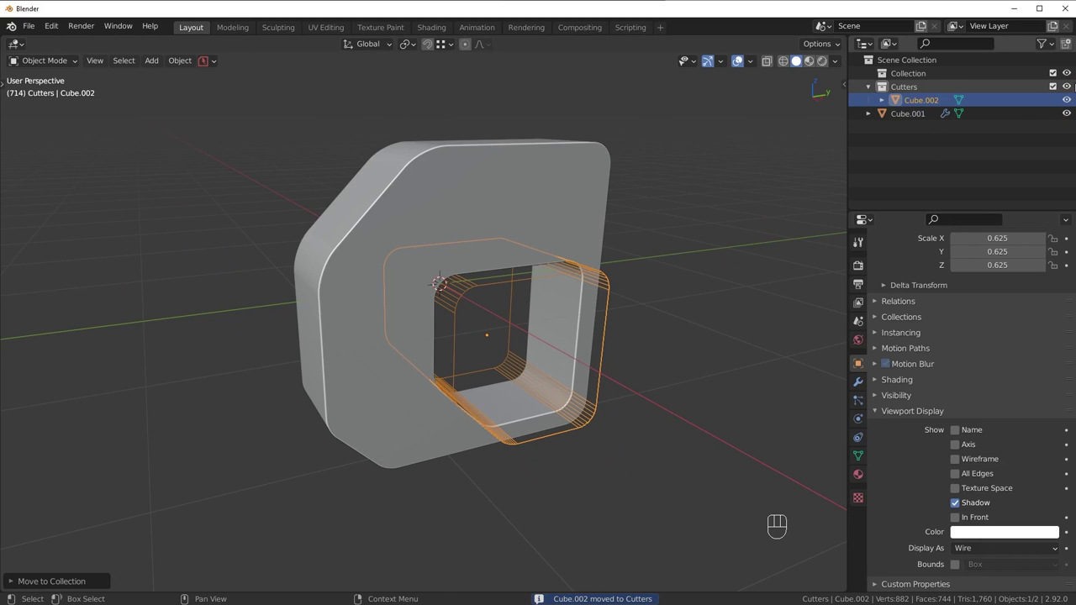
{"action": "left_click", "coordinate": [1066, 87]}
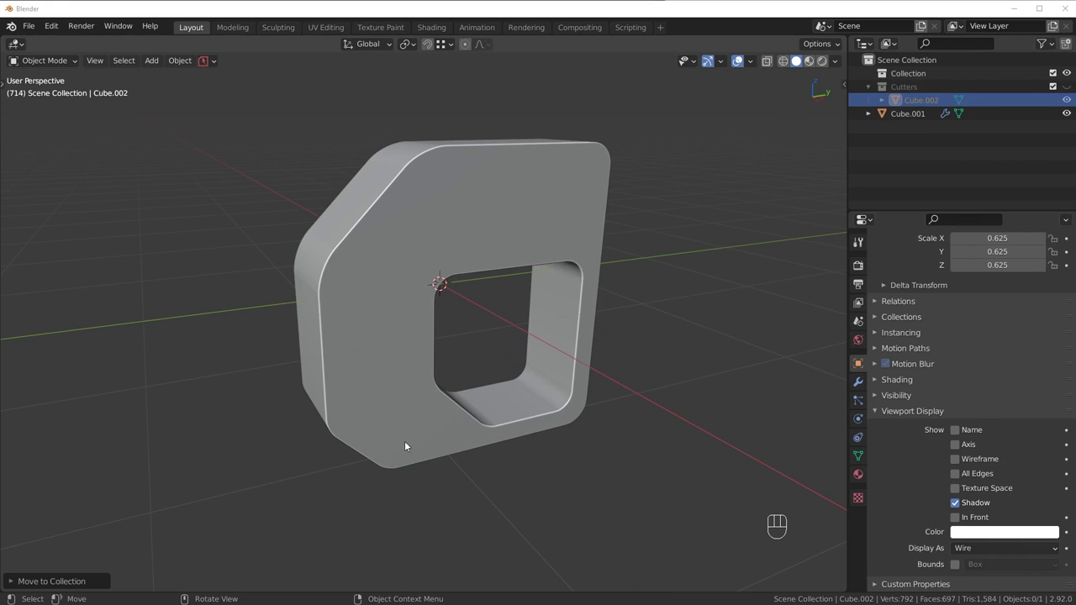
Step: Show the render visibility toggles in the Outliner and disable the Cutters collection in renders
{"action": "middle_click_drag", "start_coordinate": [405, 441], "coordinate": [627, 395]}
{"action": "left_click", "coordinate": [1042, 44]}
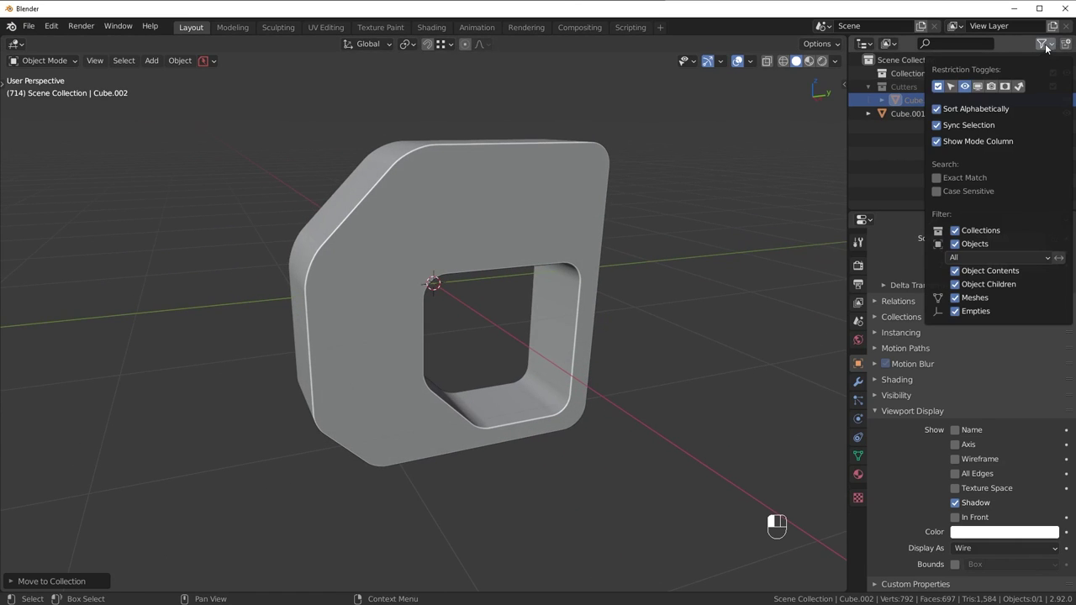
{"action": "left_click", "coordinate": [992, 87]}
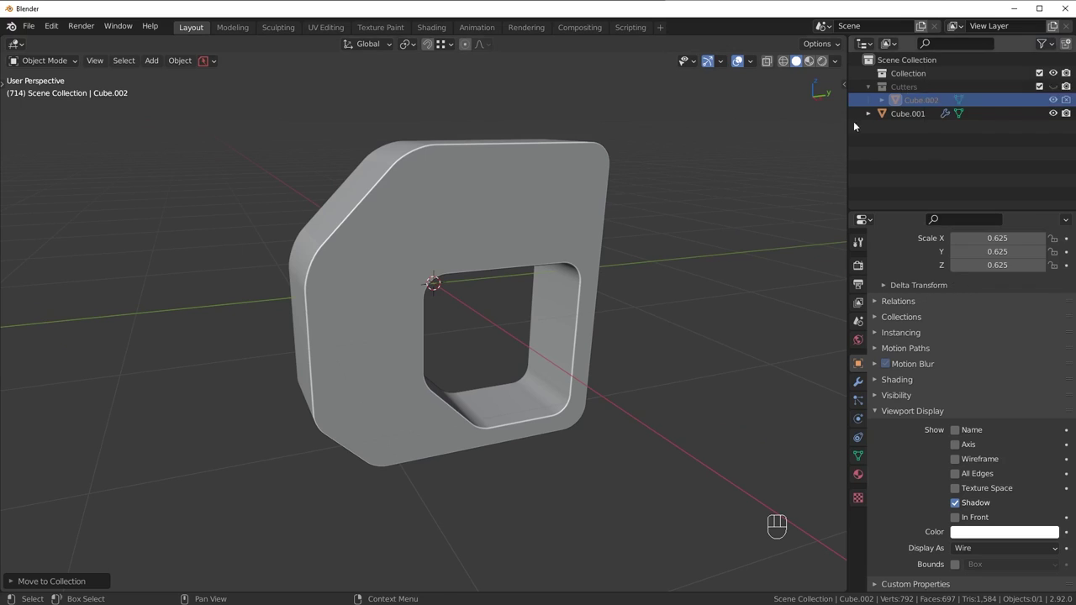
{"action": "left_click", "coordinate": [1067, 86]}
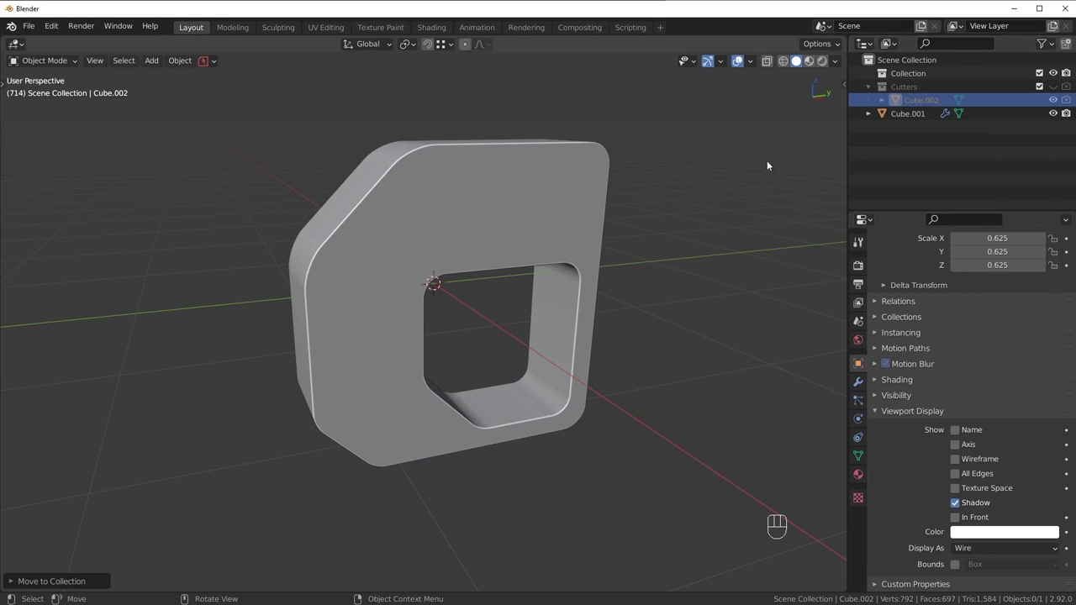
Step: Hide the cutter object itself in the viewport, in addition to its collection
{"action": "left_click", "coordinate": [1054, 101]}
{"action": "middle_click_drag", "start_coordinate": [664, 230], "coordinate": [606, 235]}
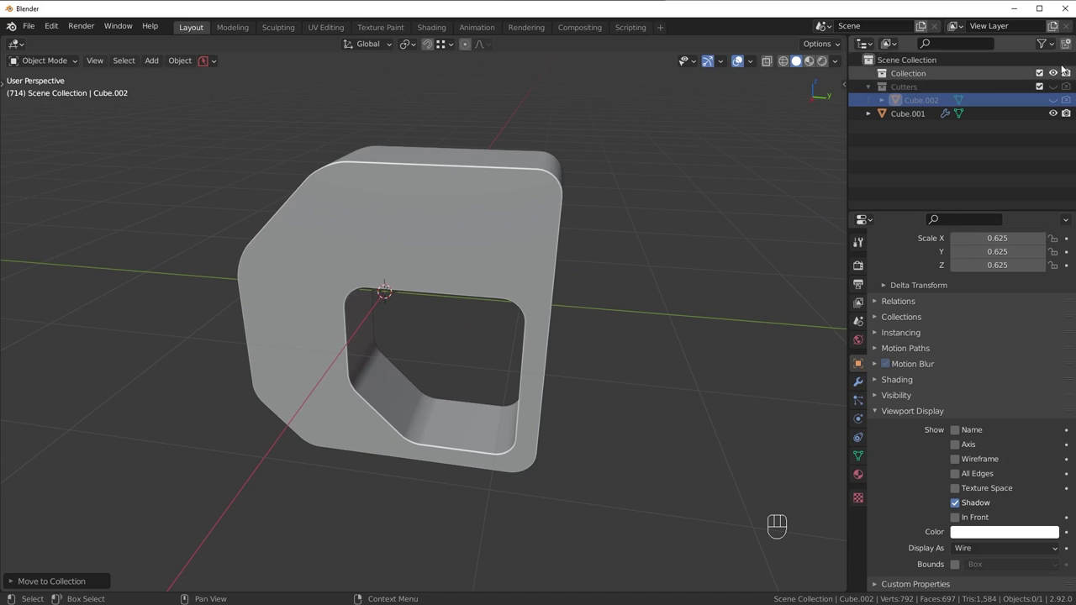
{"action": "left_click", "coordinate": [1044, 44]}
{"action": "left_click", "coordinate": [991, 85]}
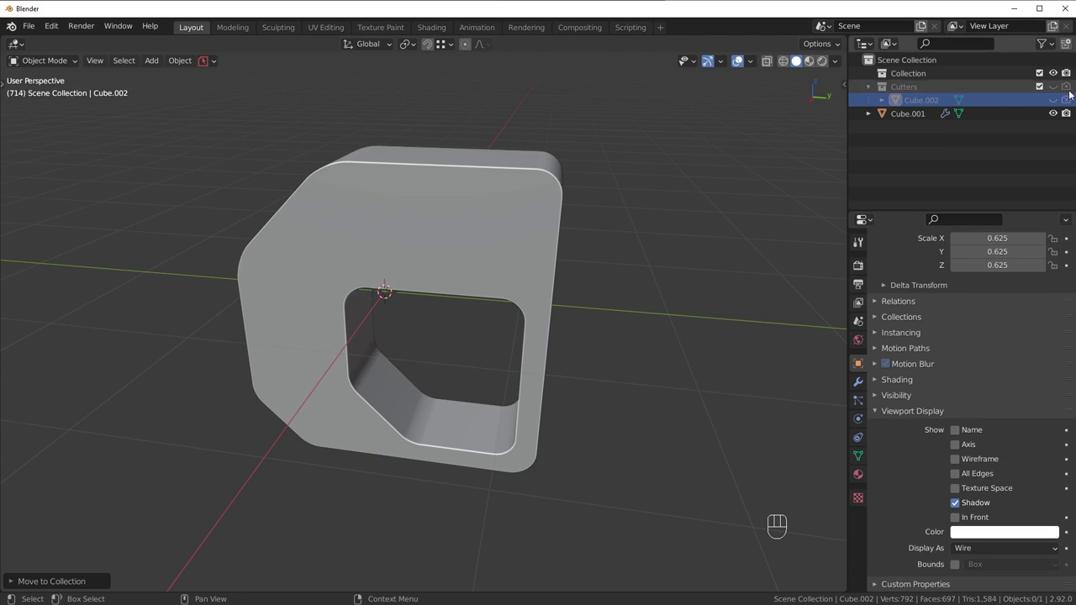
{"action": "middle_click_drag", "start_coordinate": [567, 257], "coordinate": [639, 252]}
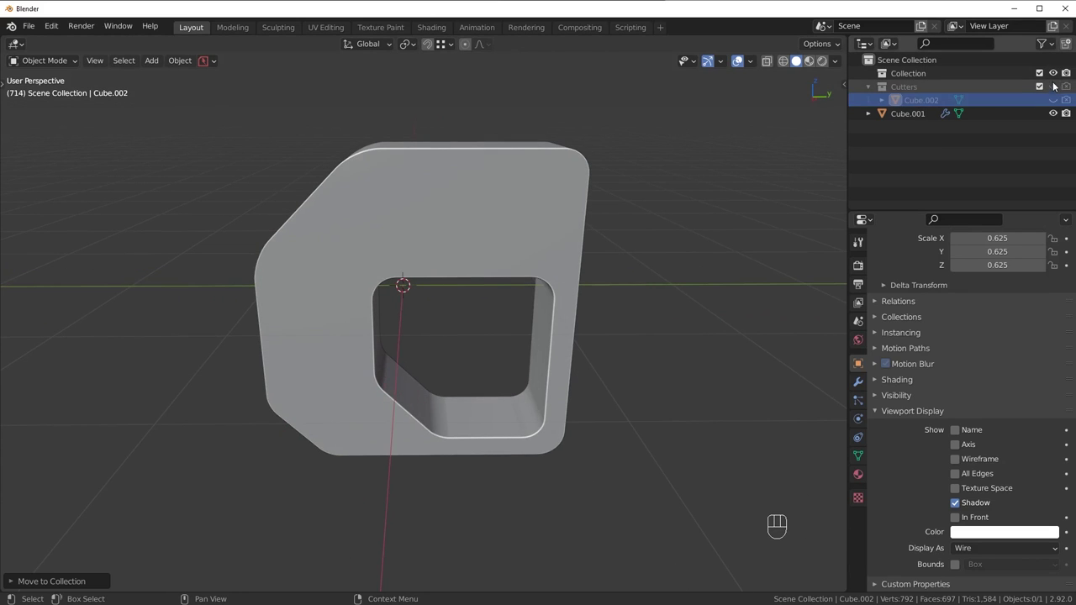
Step: Toggle the viewport visibility of the Cutters collection and its cutter on and off again
{"action": "left_click", "coordinate": [1053, 87]}
{"action": "left_click", "coordinate": [1053, 100]}
{"action": "left_click", "coordinate": [1053, 100]}
{"action": "left_click", "coordinate": [1054, 87]}
Step: Select the main block, Cube.001, and move it into the collection named Collection
{"action": "scroll", "coordinate": [588, 294], "scroll_direction": "down", "scroll_amount": 5}
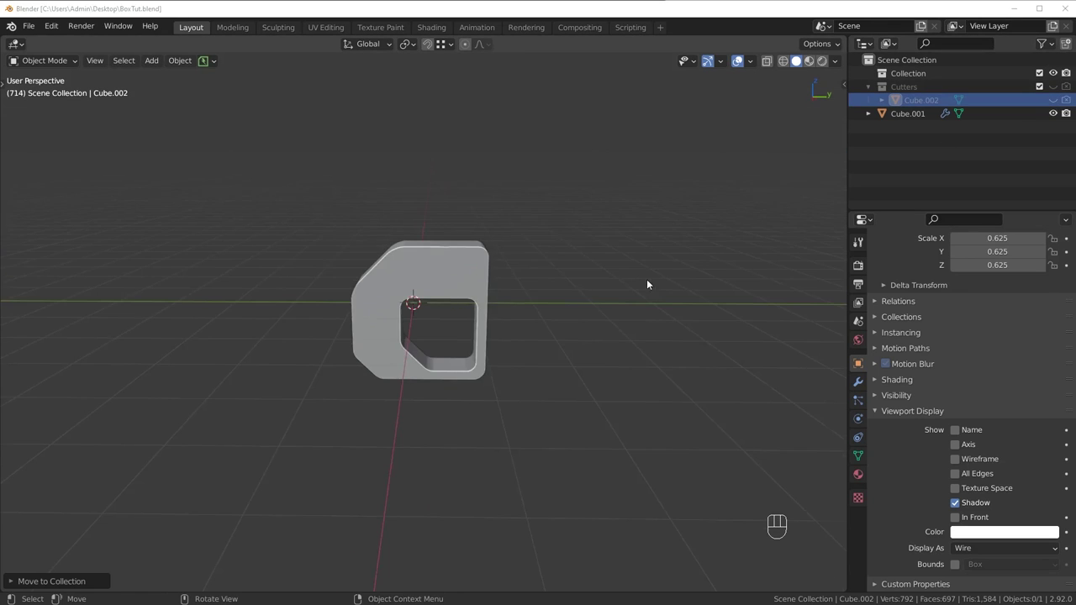
{"action": "middle_click_drag", "start_coordinate": [646, 279], "coordinate": [593, 288]}
{"action": "middle_click_drag", "start_coordinate": [629, 243], "coordinate": [660, 235]}
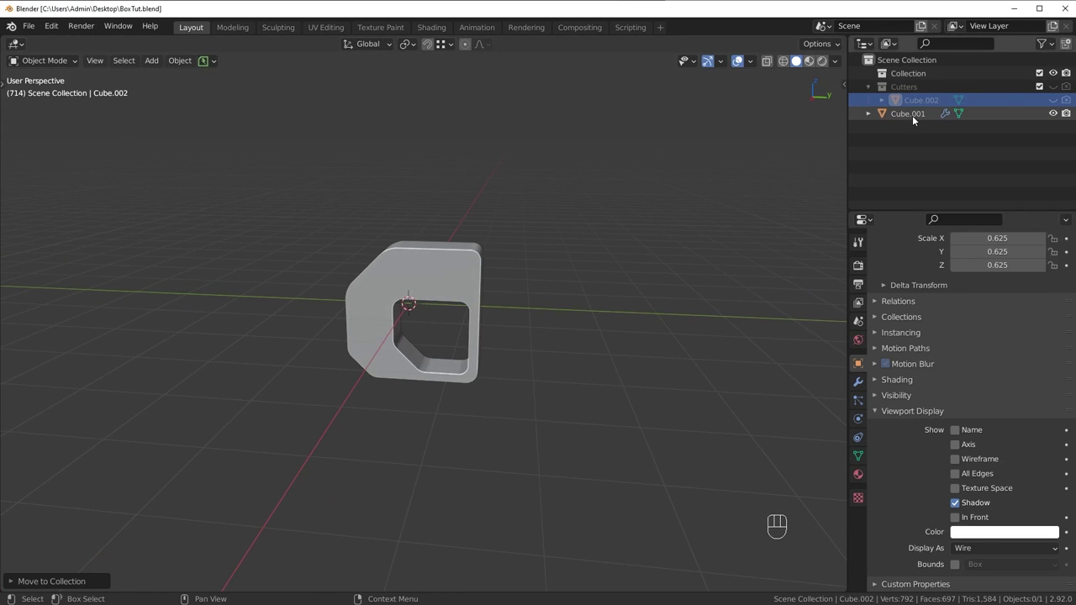
{"action": "left_click", "coordinate": [912, 115]}
{"action": "scroll", "coordinate": [419, 185], "scroll_direction": "up", "scroll_amount": 4}
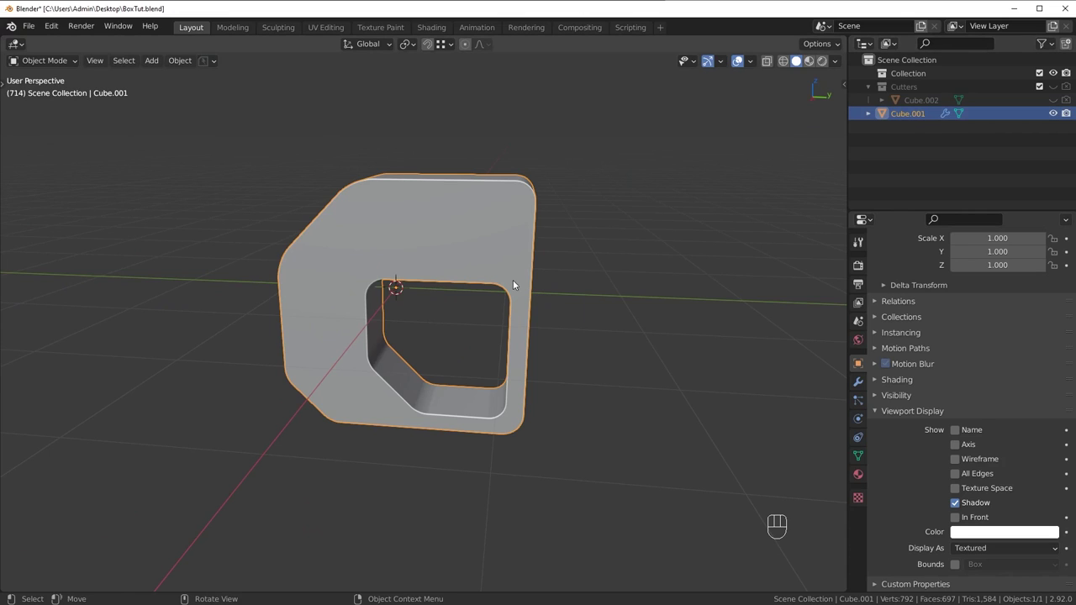
{"action": "key", "text": "m"}
{"action": "left_click", "coordinate": [480, 266]}
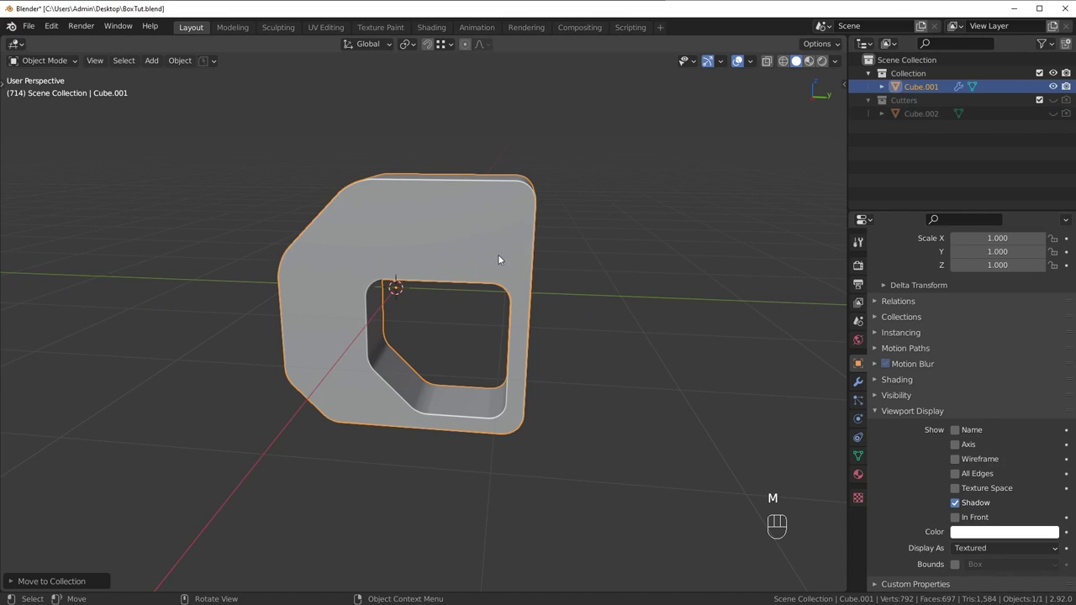
Step: Collapse both collections in the Outliner and deselect everything in the scene
{"action": "left_click", "coordinate": [868, 74]}
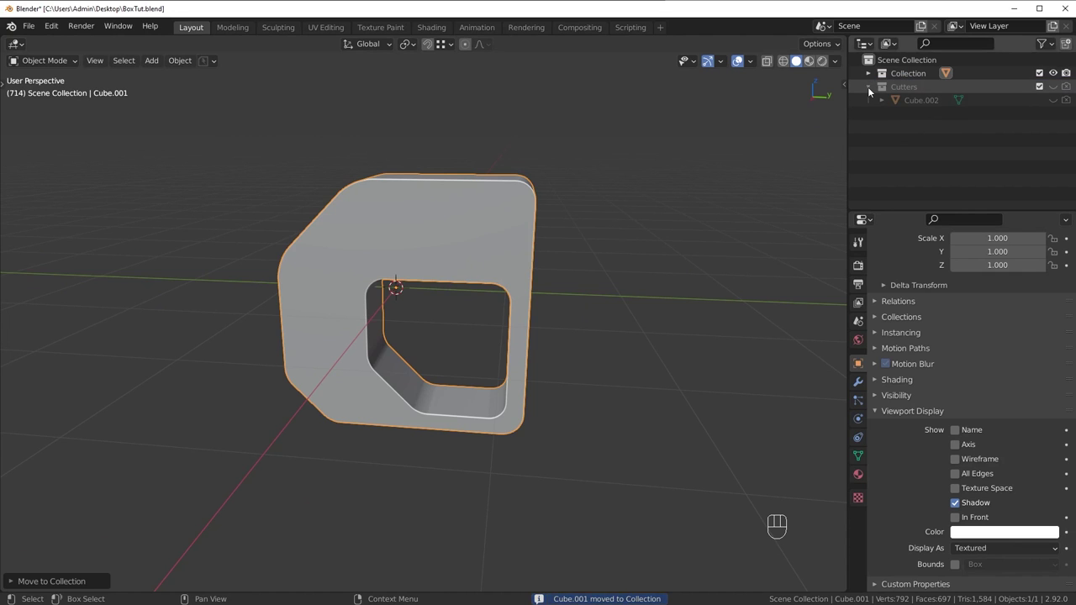
{"action": "left_click", "coordinate": [869, 87]}
{"action": "key", "text": "alt+a"}
{"action": "middle_click_drag", "start_coordinate": [625, 242], "coordinate": [521, 340]}
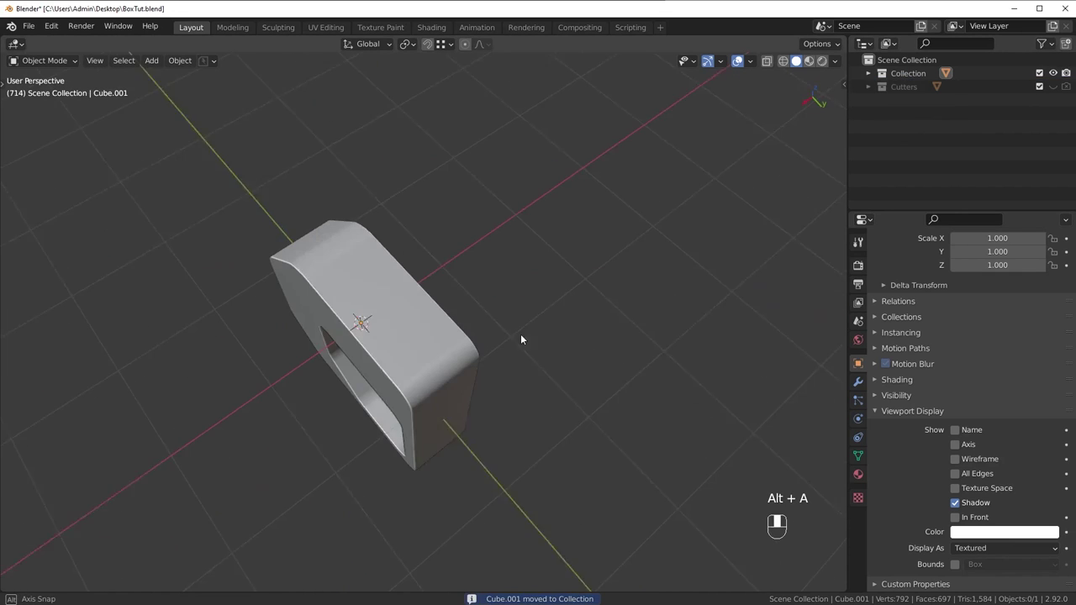
{"action": "middle_click_drag", "start_coordinate": [589, 218], "coordinate": [618, 277]}
{"action": "middle_click_drag", "start_coordinate": [536, 255], "coordinate": [657, 247]}
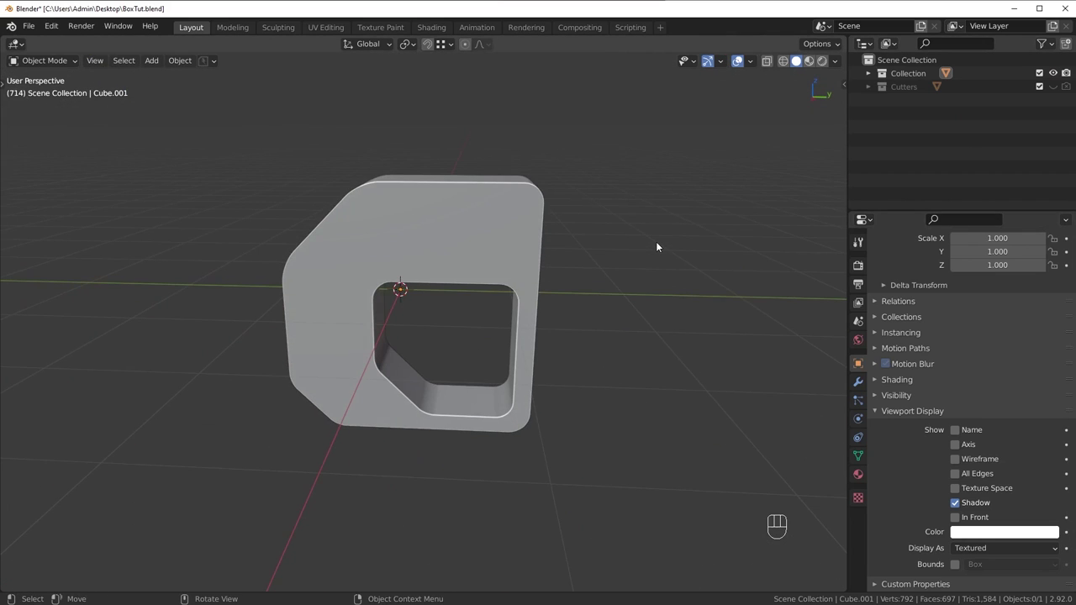
Step: Unhide the Cutters collection and its cutter in the viewport, and select the cutter
{"action": "key", "text": "KP_3"}
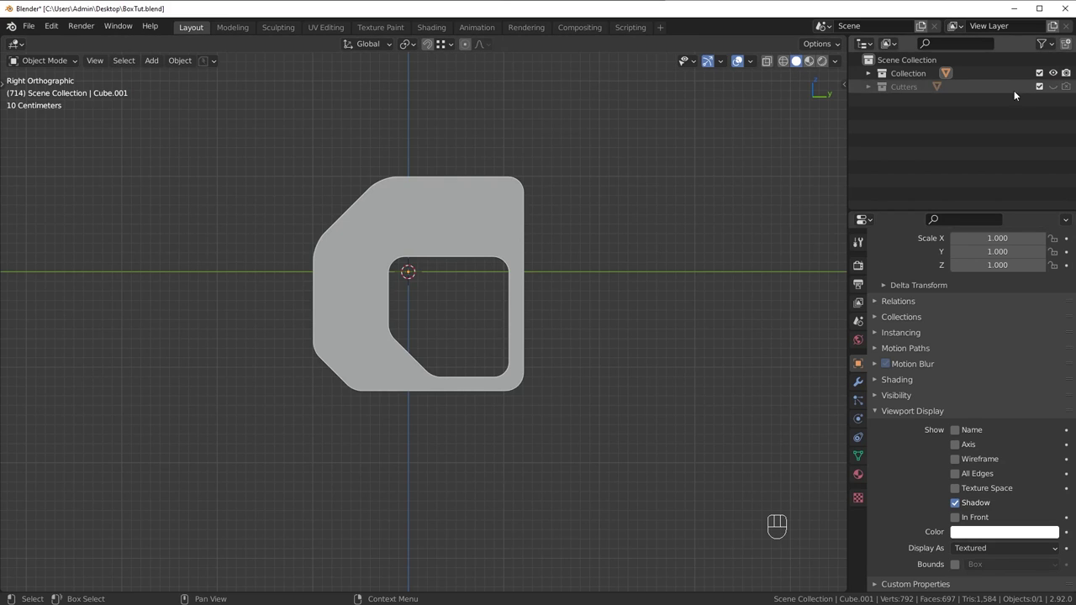
{"action": "left_click", "coordinate": [1039, 87]}
{"action": "left_click", "coordinate": [869, 87]}
{"action": "left_click", "coordinate": [1054, 101]}
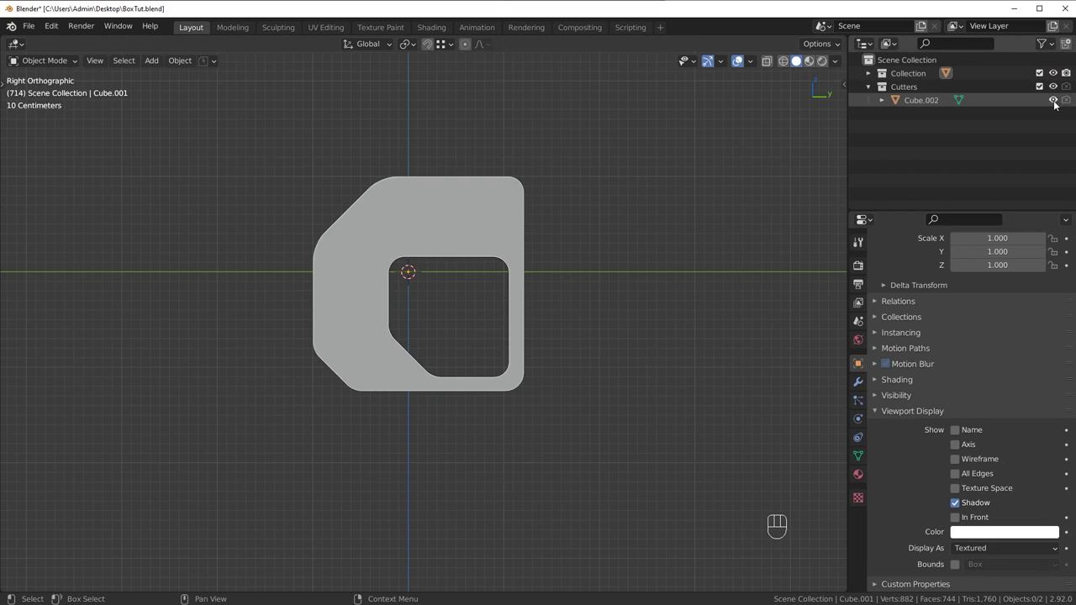
{"action": "middle_click_drag", "start_coordinate": [568, 281], "coordinate": [561, 267]}
{"action": "left_click", "coordinate": [561, 267]}
Step: Try moving the cutter freely within the block in the right orthographic view
{"action": "key", "text": "KP_3"}
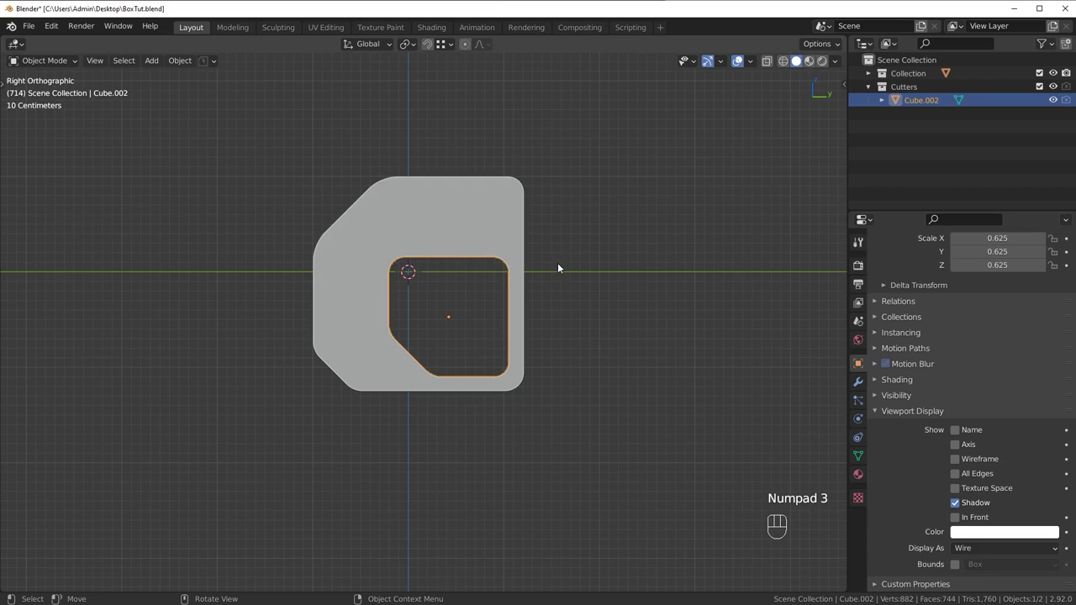
{"action": "key", "text": "g"}
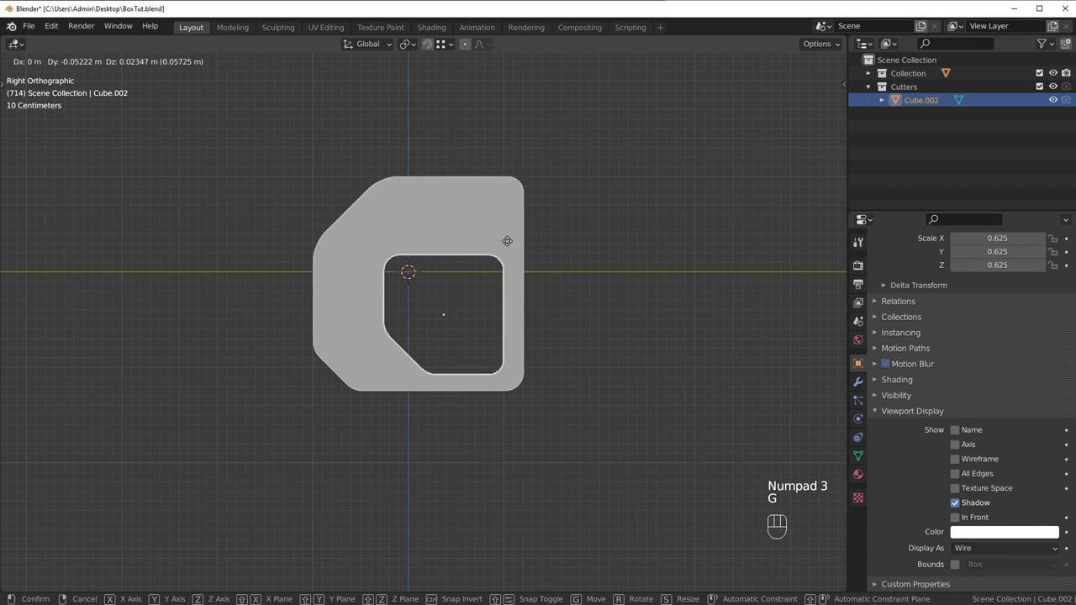
{"action": "left_click", "coordinate": [514, 244]}
Step: Try moving the cutter freely through the block in perspective view
{"action": "scroll", "coordinate": [500, 412], "scroll_direction": "up", "scroll_amount": 2}
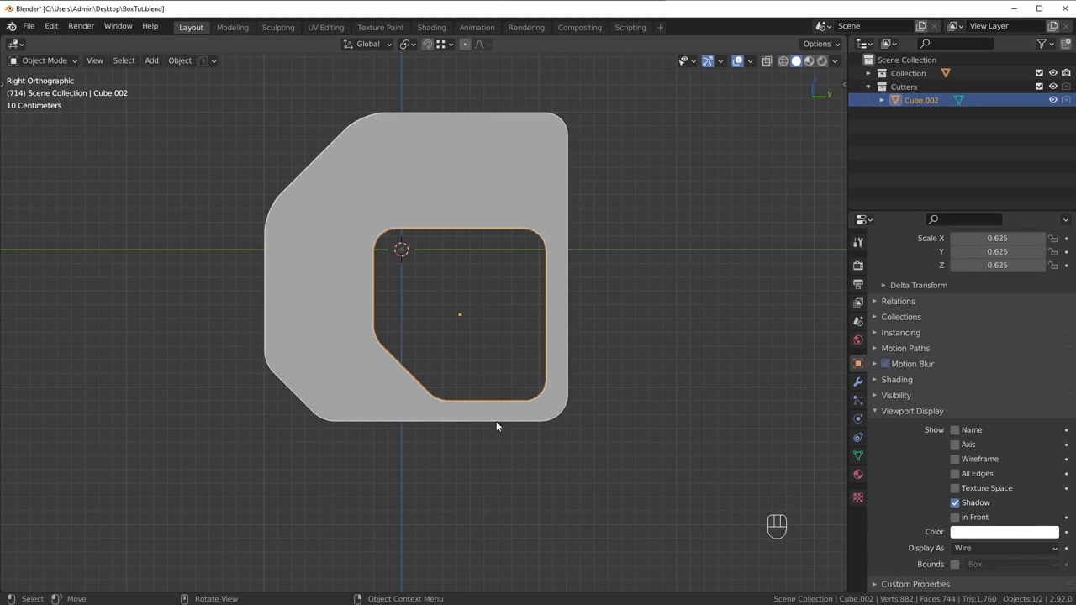
{"action": "middle_click_drag", "start_coordinate": [488, 313], "coordinate": [620, 360]}
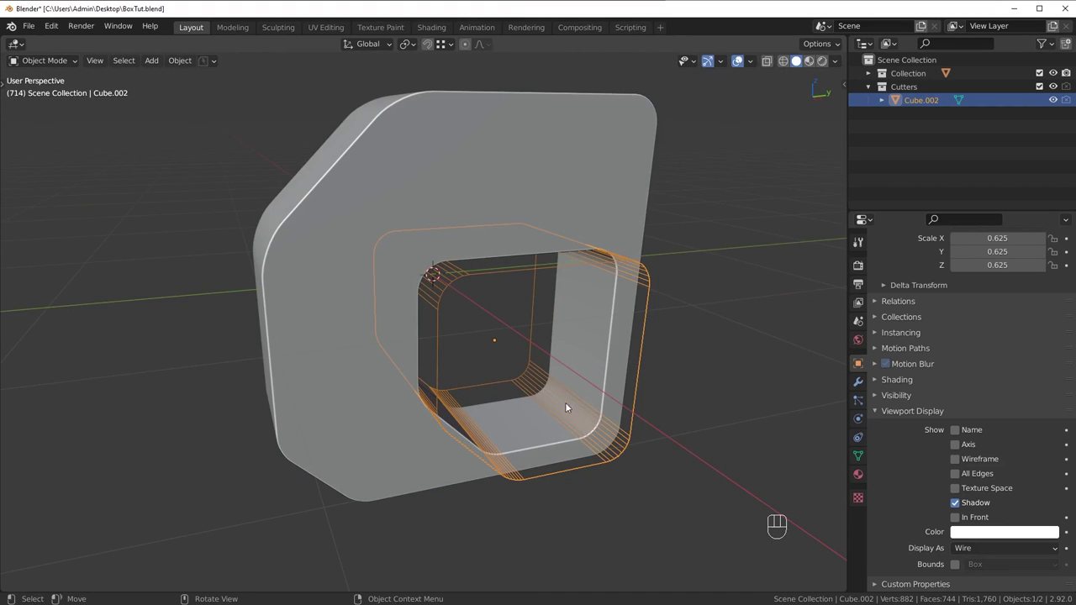
{"action": "middle_click_drag", "start_coordinate": [565, 408], "coordinate": [647, 357]}
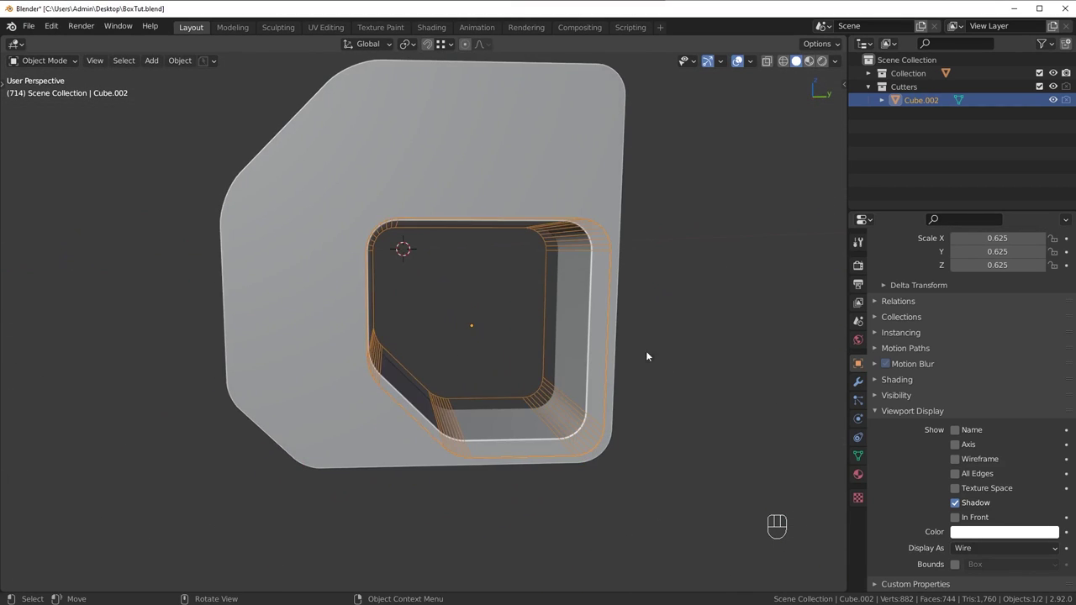
{"action": "key", "text": "g"}
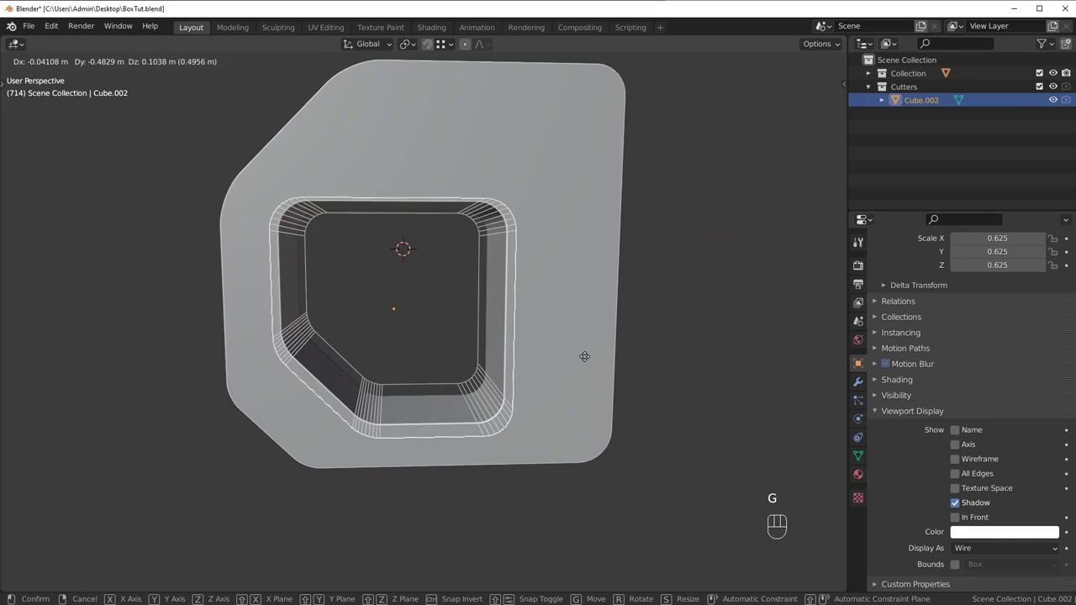
{"action": "left_click", "coordinate": [592, 363]}
{"action": "middle_click_drag", "start_coordinate": [608, 367], "coordinate": [608, 279]}
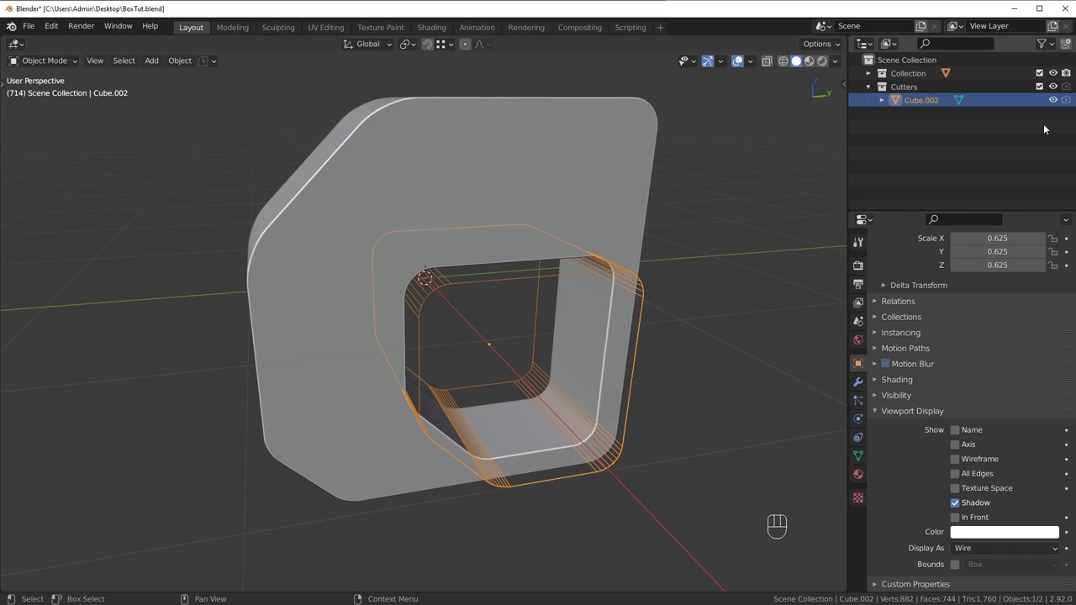
Step: Hide the Cutters collection and its cutter, select the main block and check its base mesh in Edit Mode
{"action": "left_click", "coordinate": [1054, 98]}
{"action": "left_click", "coordinate": [550, 179]}
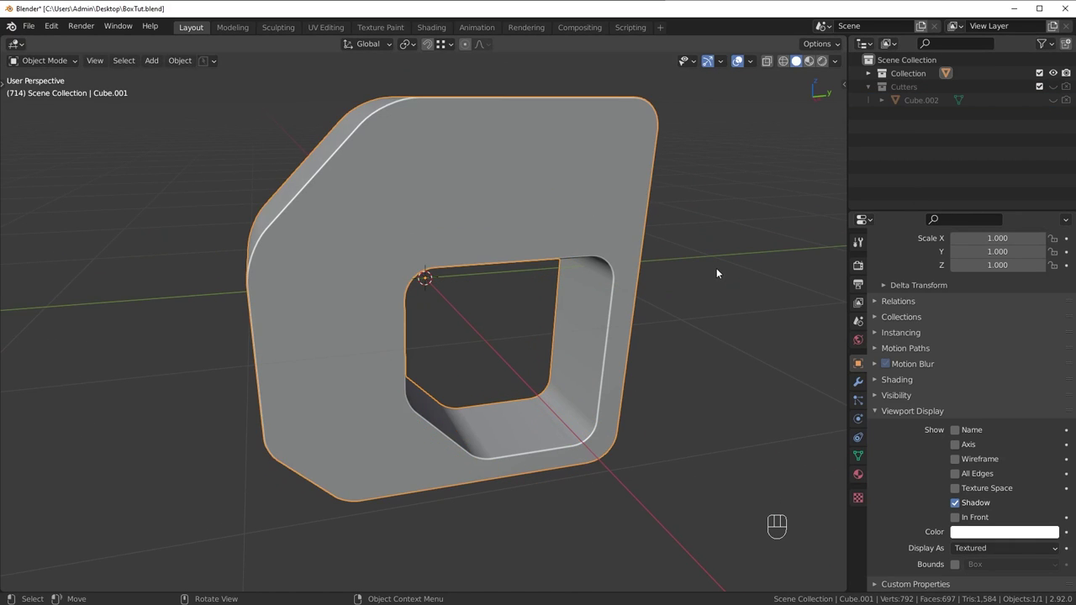
{"action": "key", "text": "Tab"}
{"action": "middle_click_drag", "start_coordinate": [440, 316], "coordinate": [512, 445]}
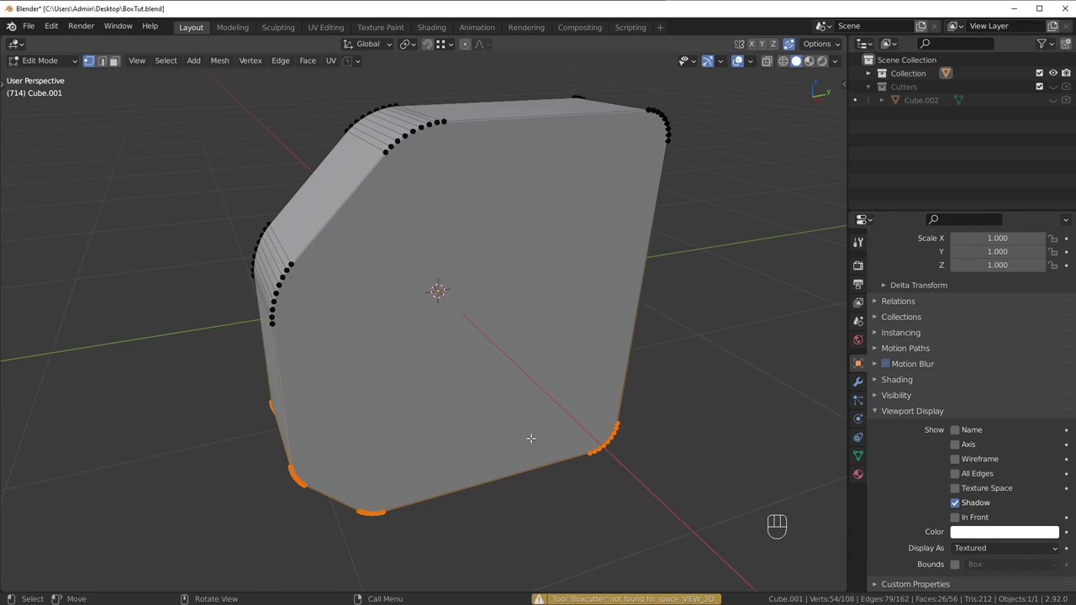
{"action": "key", "text": "Tab"}
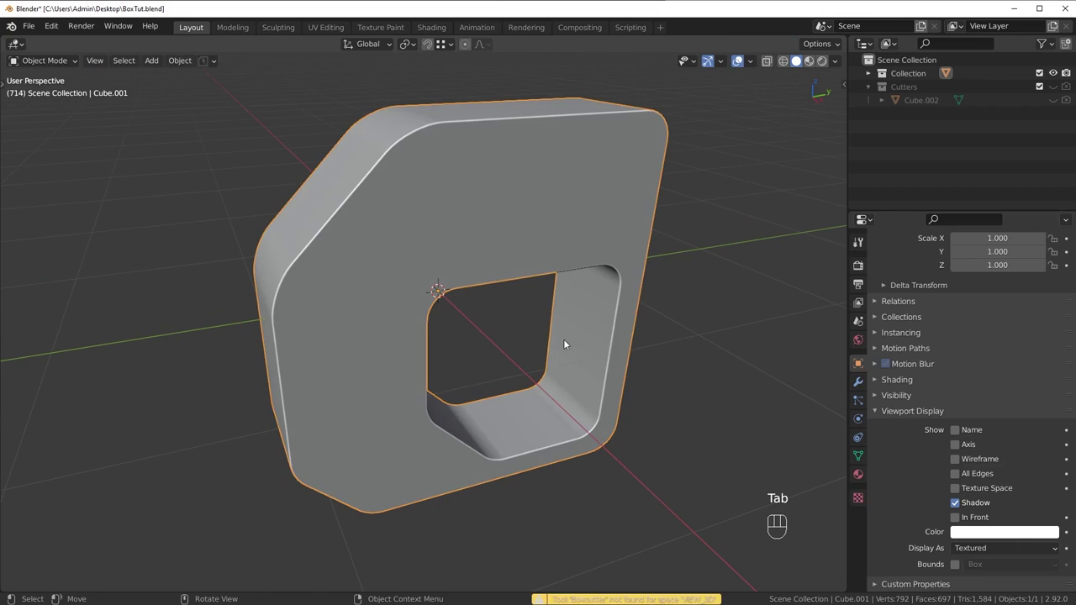
Step: Review the block's modifier stack, toggling the Boolean's viewport display off and on, and recheck the mesh in Edit Mode
{"action": "left_click", "coordinate": [858, 383]}
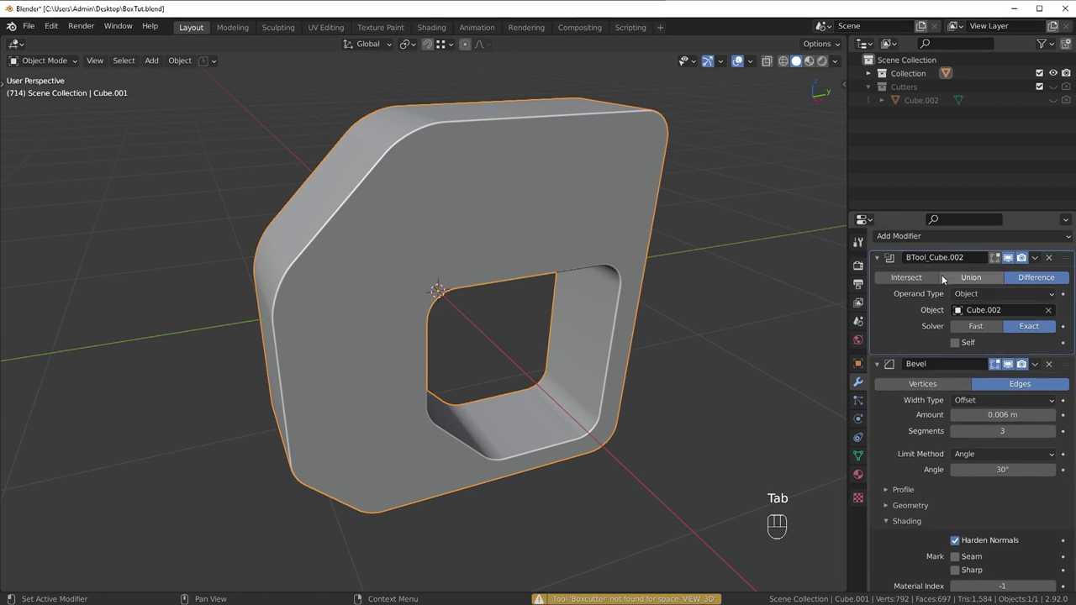
{"action": "scroll", "coordinate": [942, 277], "scroll_direction": "up", "scroll_amount": 2}
{"action": "left_click", "coordinate": [1009, 285]}
{"action": "left_click", "coordinate": [1008, 285]}
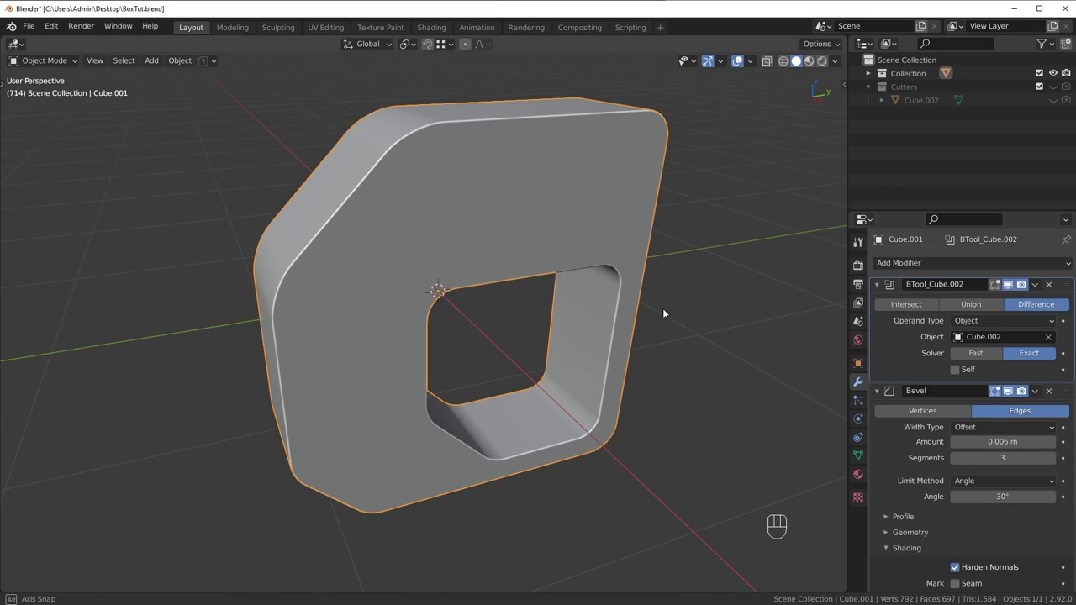
{"action": "middle_click_drag", "start_coordinate": [662, 308], "coordinate": [787, 303]}
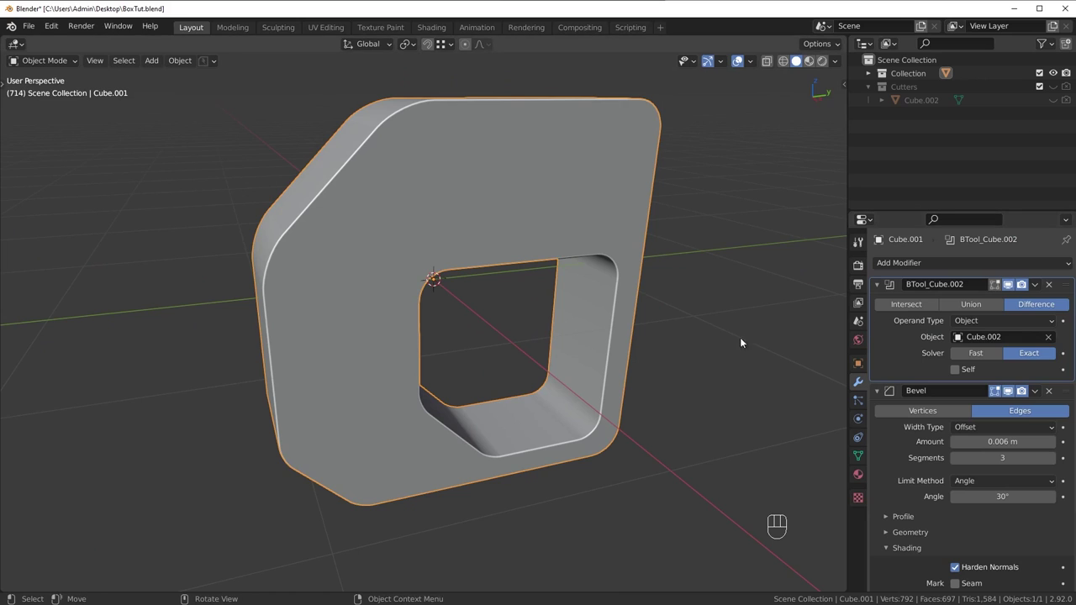
{"action": "key", "text": "Tab"}
{"action": "key", "text": "Tab"}
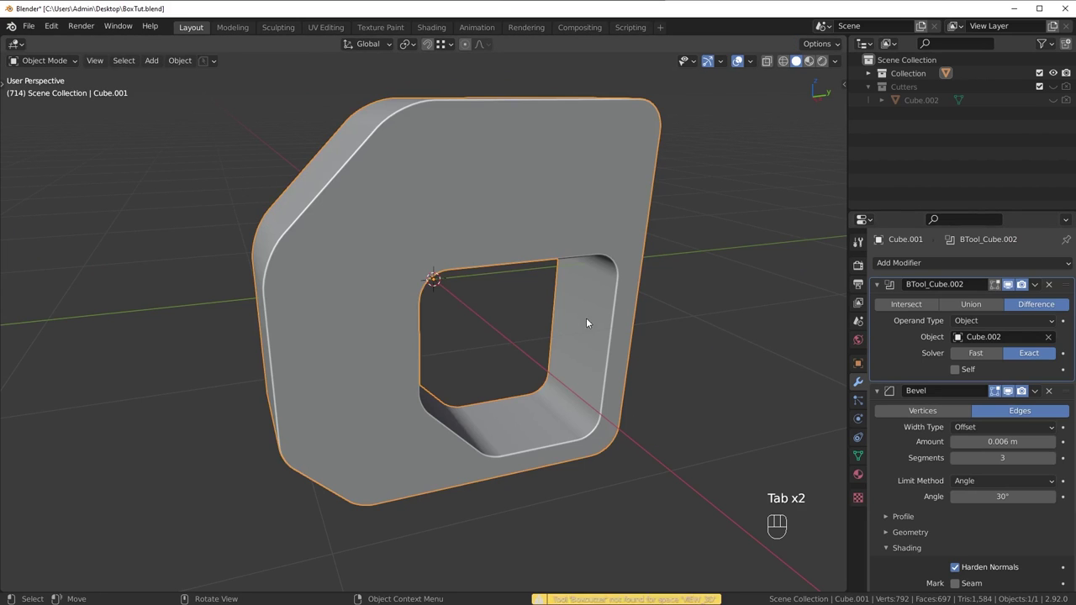
Step: Apply the BTool_Cube.002 Boolean modifier to the main block and clear its mesh selection in Edit Mode
{"action": "left_click", "coordinate": [1035, 285]}
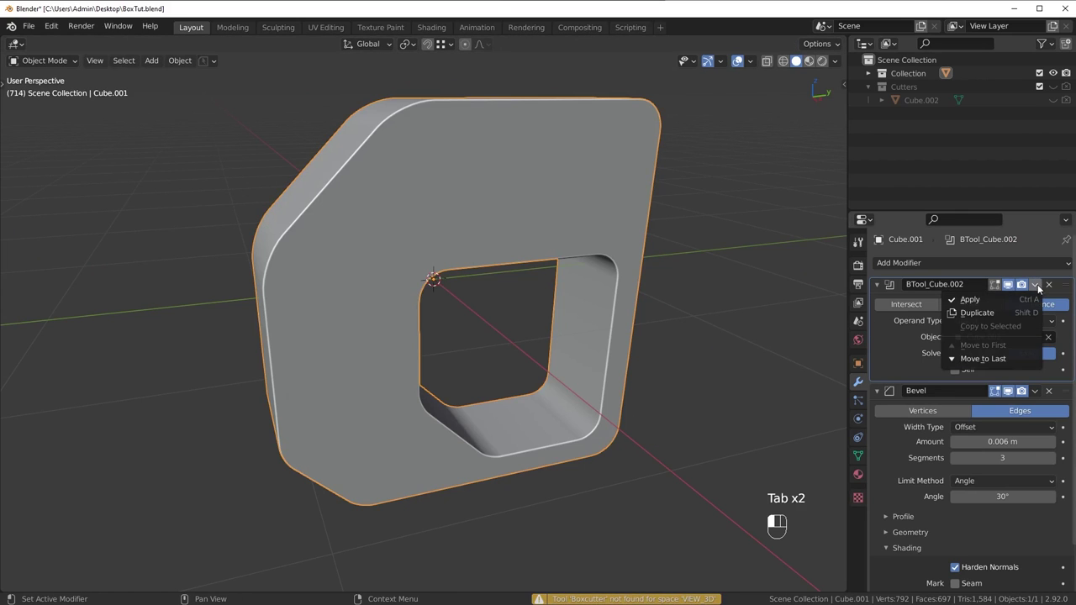
{"action": "left_click", "coordinate": [912, 301]}
{"action": "middle_click_drag", "start_coordinate": [830, 311], "coordinate": [640, 362]}
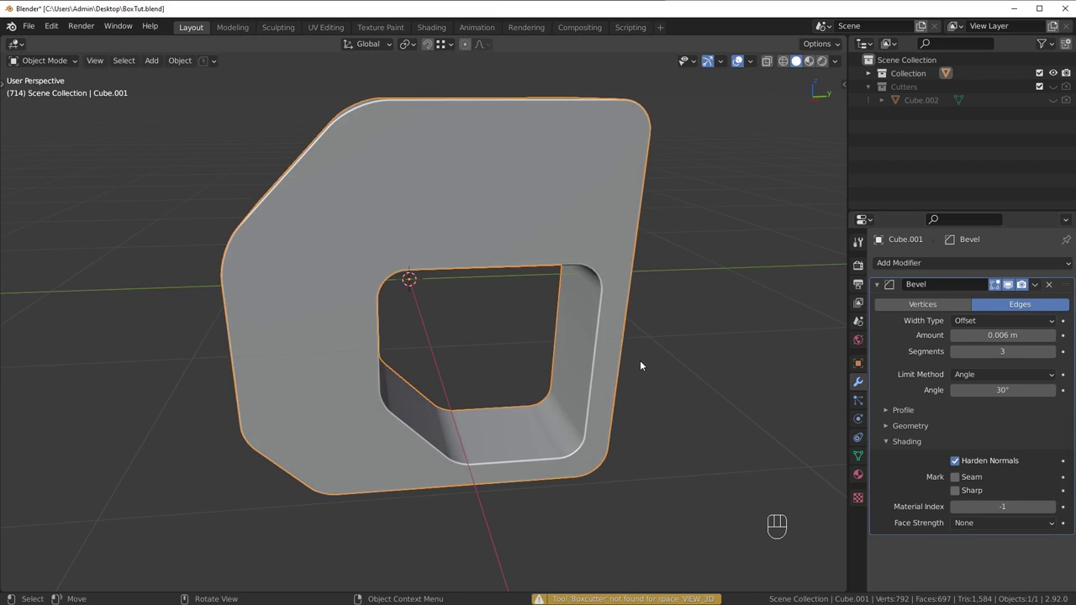
{"action": "key", "text": "Tab"}
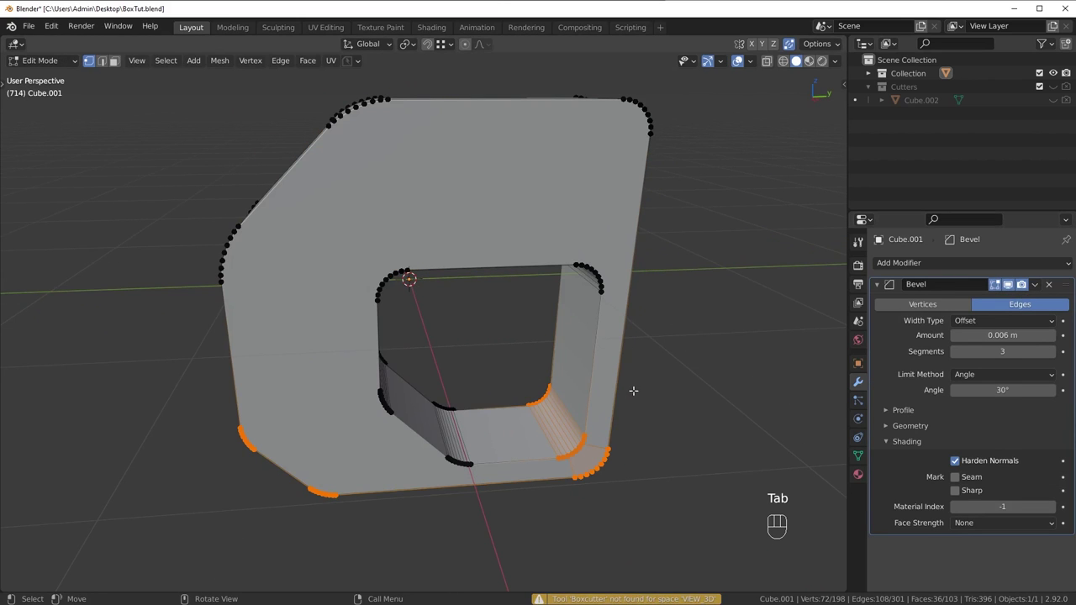
{"action": "key", "text": "alt+a"}
{"action": "key", "text": "Tab"}
Step: Unhide the cutter, try moving it, then hide it again and reselect the main block
{"action": "left_click", "coordinate": [1054, 100]}
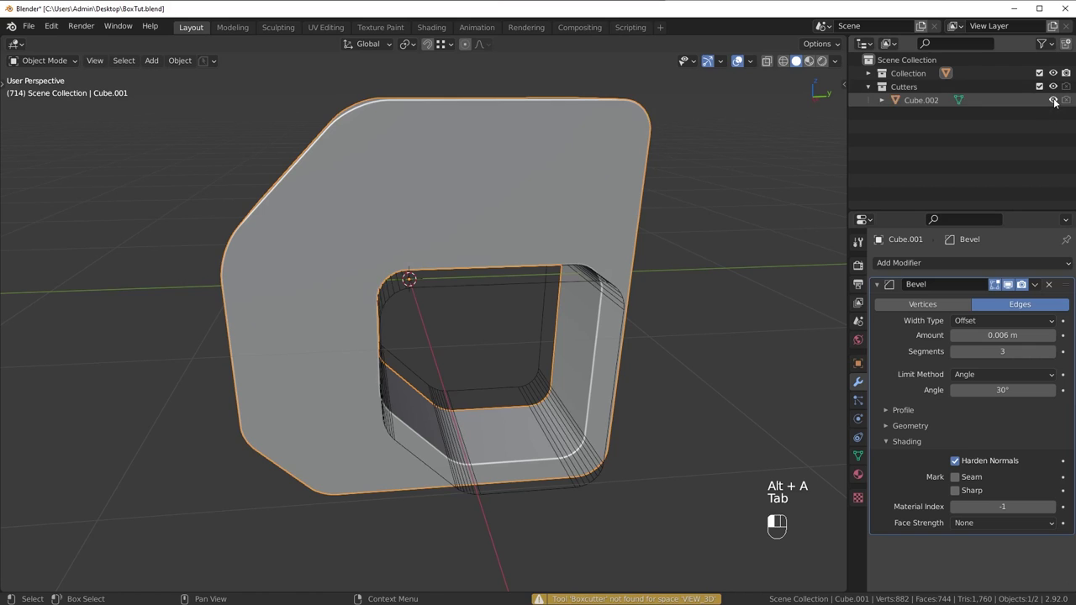
{"action": "left_click", "coordinate": [603, 283]}
{"action": "key", "text": "g"}
{"action": "right_click", "coordinate": [743, 268]}
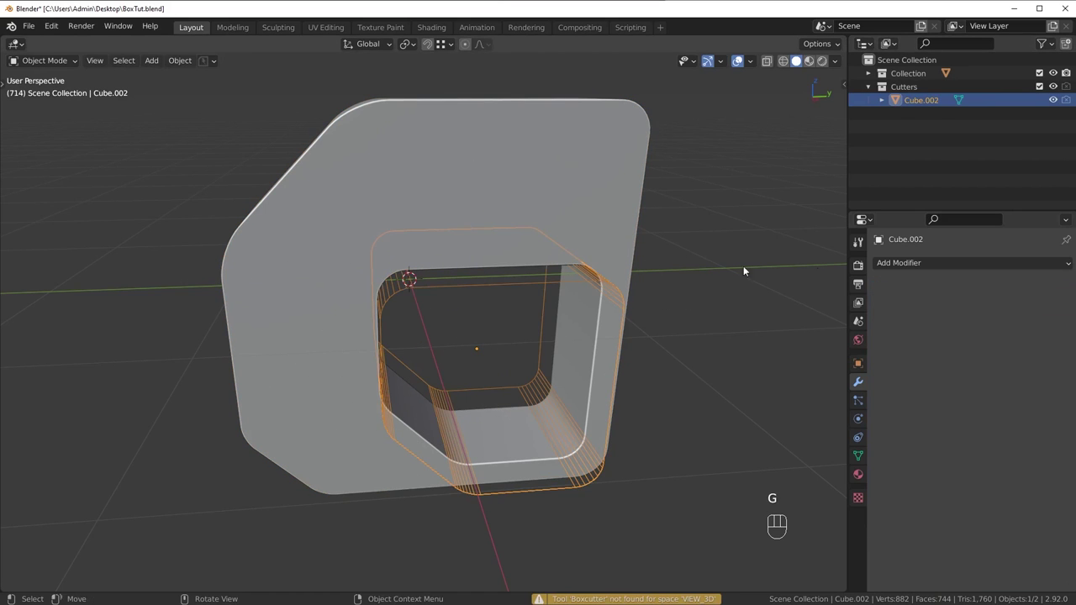
{"action": "left_click", "coordinate": [1053, 100]}
{"action": "left_click", "coordinate": [577, 240]}
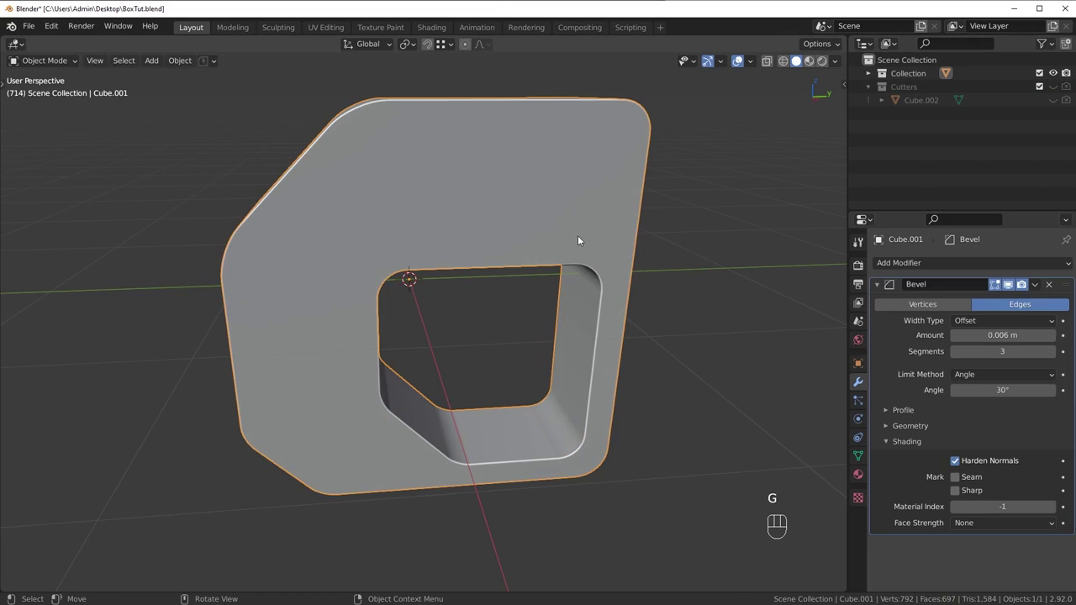
Step: Examine the block's applied opening from several angles, briefly showing and hiding the Cutters collection and its cutter
{"action": "middle_click_drag", "start_coordinate": [385, 409], "coordinate": [520, 286]}
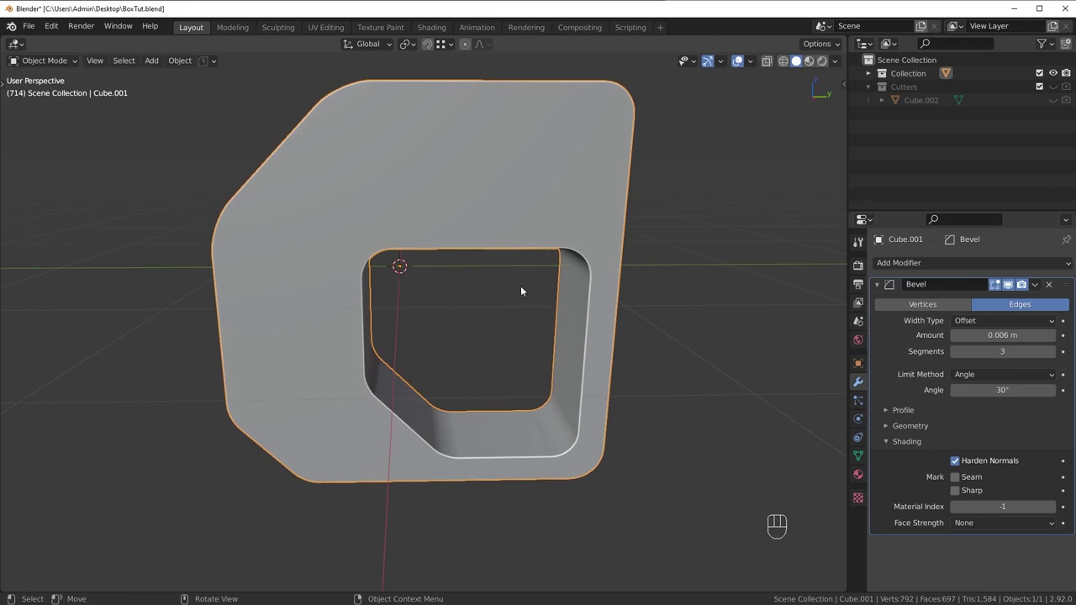
{"action": "middle_click_drag", "start_coordinate": [695, 288], "coordinate": [674, 310]}
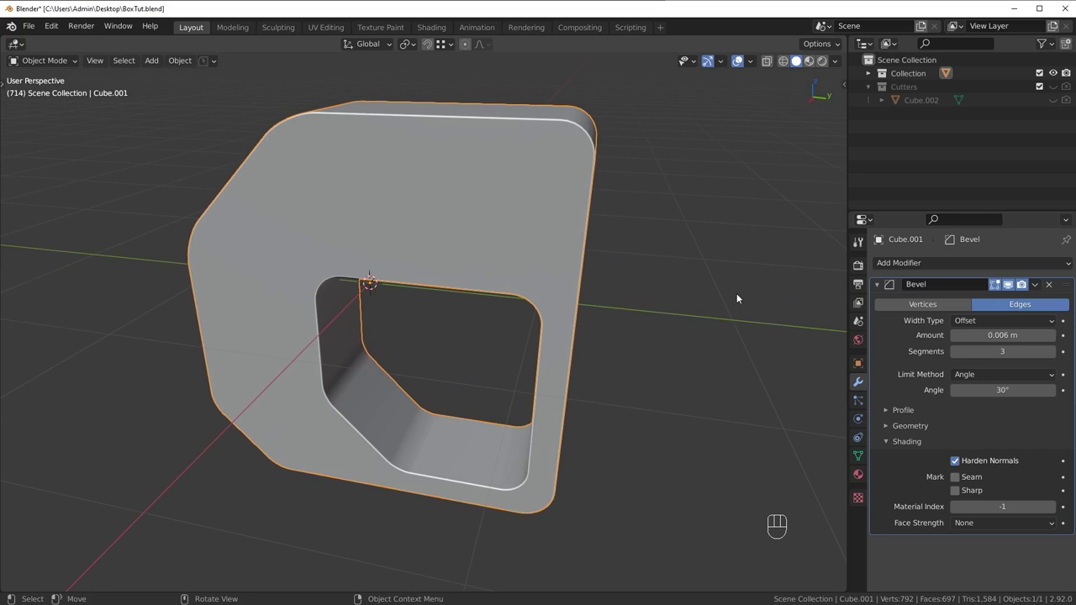
{"action": "middle_click_drag", "start_coordinate": [737, 298], "coordinate": [608, 333]}
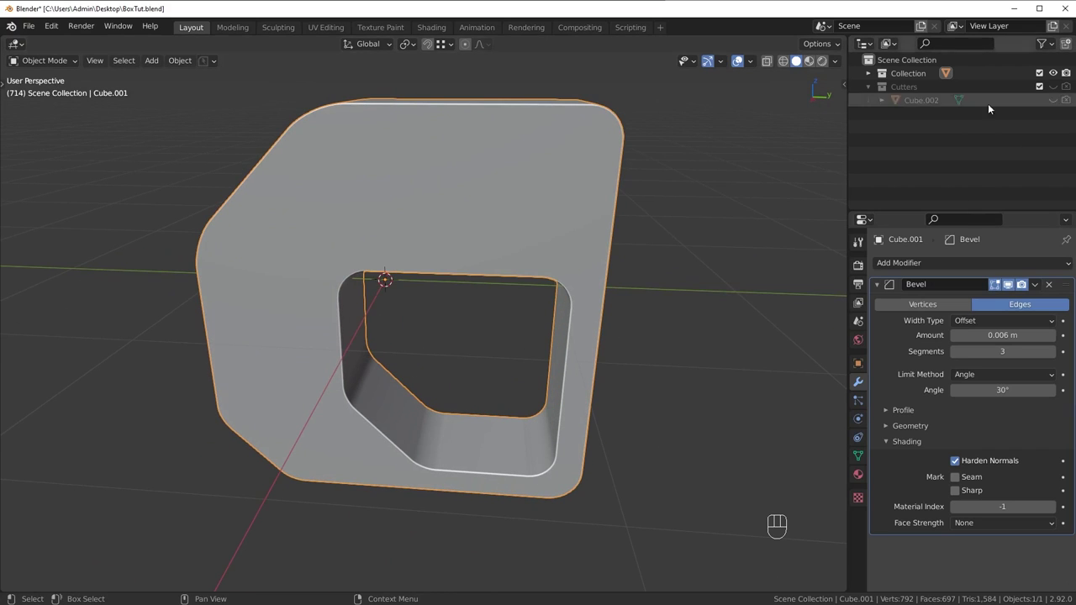
{"action": "left_click", "coordinate": [1054, 87]}
{"action": "left_click", "coordinate": [1053, 100]}
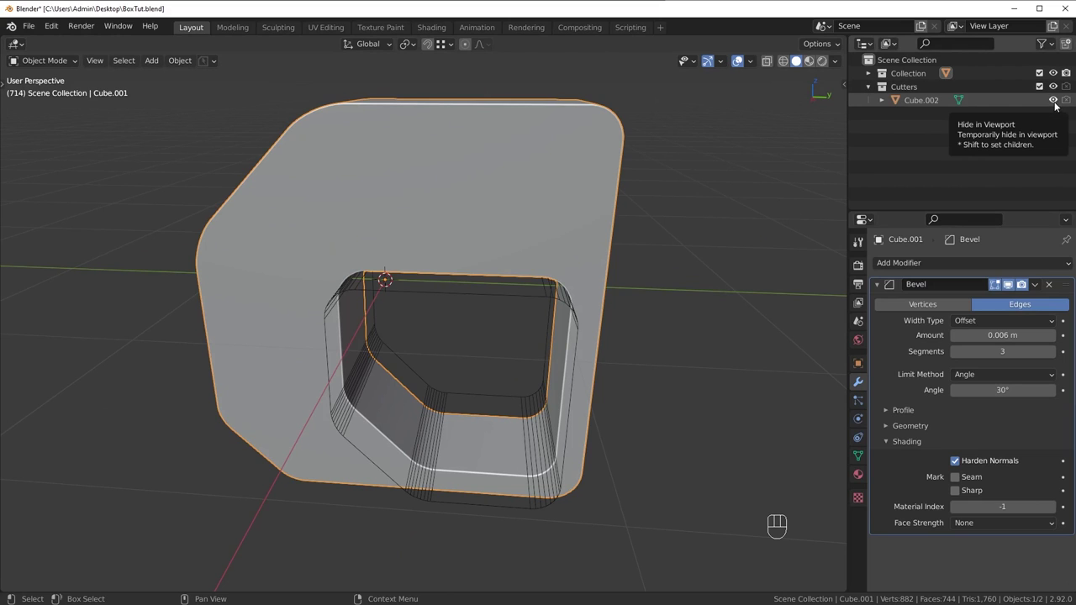
{"action": "left_click", "coordinate": [1054, 101]}
{"action": "left_click", "coordinate": [1053, 86]}
{"action": "middle_click_drag", "start_coordinate": [612, 311], "coordinate": [609, 295]}
{"action": "scroll", "coordinate": [608, 295], "scroll_direction": "down", "scroll_amount": 3}
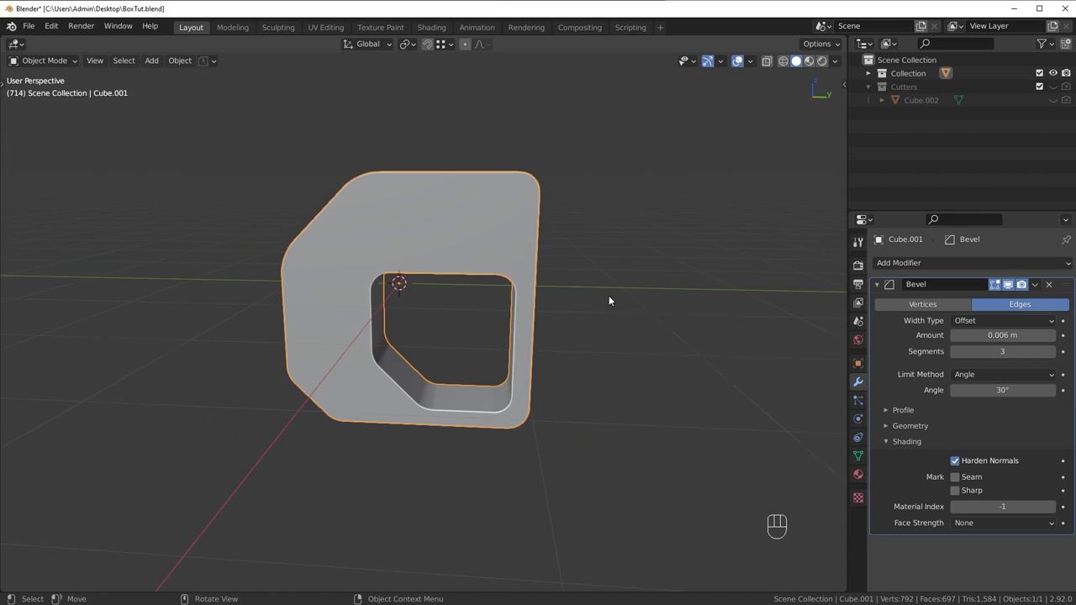
{"action": "mouse_move", "coordinate": [454, 329]}
{"action": "middle_mouse_down"}
{"action": "mouse_move", "coordinate": [388, 343]}
{"action": "mouse_move", "coordinate": [466, 357]}
{"action": "mouse_move", "coordinate": [467, 345]}
{"action": "middle_mouse_up"}
{"action": "scroll", "coordinate": [467, 344], "scroll_direction": "up", "scroll_amount": 2}
{"action": "middle_click_drag", "start_coordinate": [466, 345], "coordinate": [589, 294]}
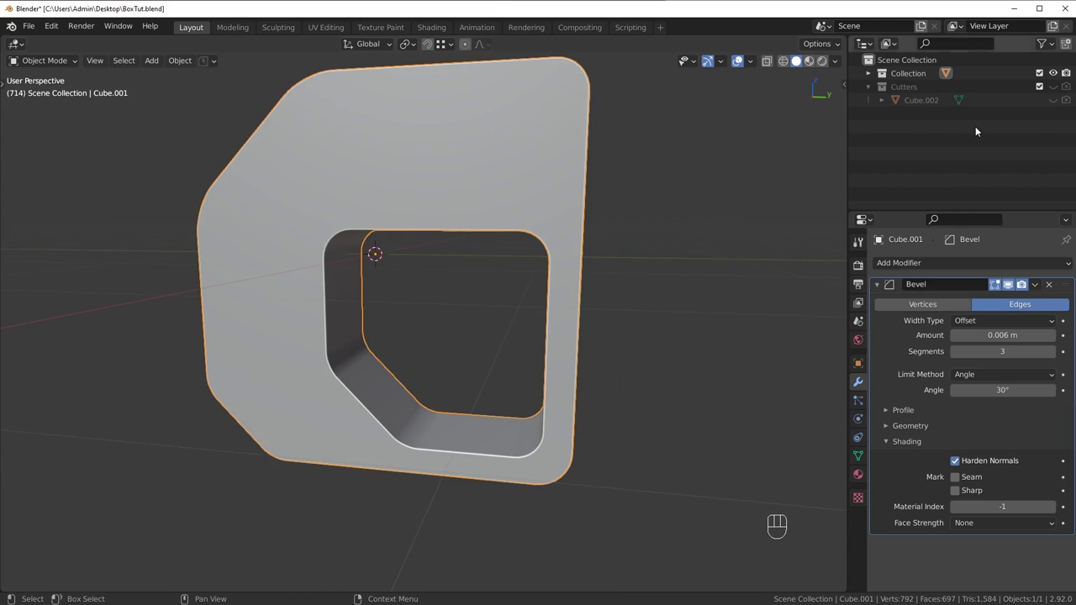
Step: Unhide the Cutters collection and its cutter, select the cutter and view it in right orthographic view
{"action": "left_click", "coordinate": [1053, 87]}
{"action": "left_click", "coordinate": [1053, 100]}
{"action": "middle_click_drag", "start_coordinate": [515, 271], "coordinate": [551, 285]}
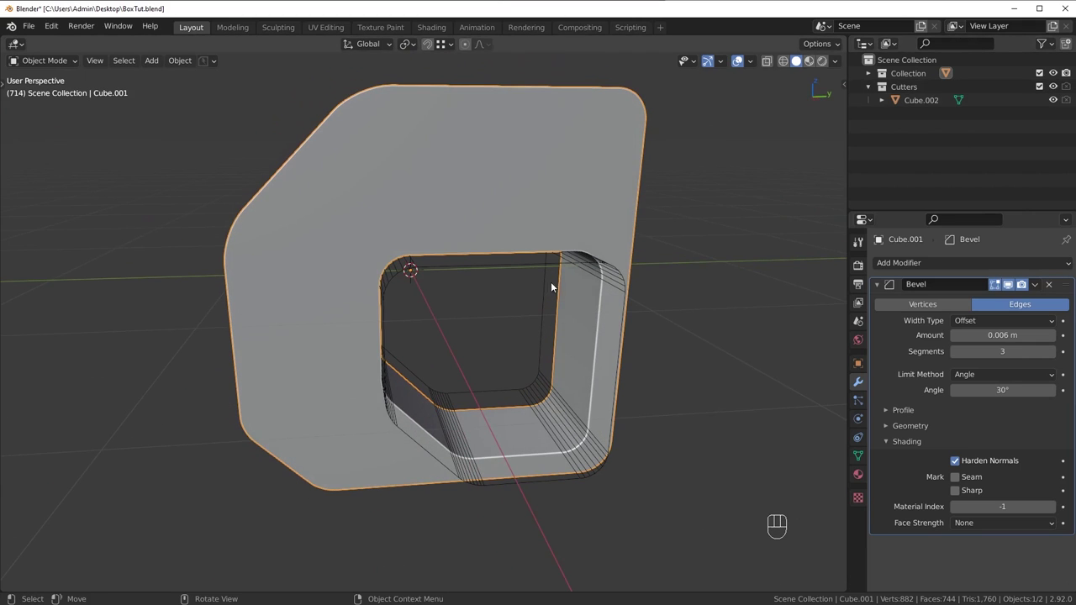
{"action": "scroll", "coordinate": [496, 269], "scroll_direction": "up", "scroll_amount": 2}
{"action": "scroll", "coordinate": [370, 227], "scroll_direction": "down", "scroll_amount": 3}
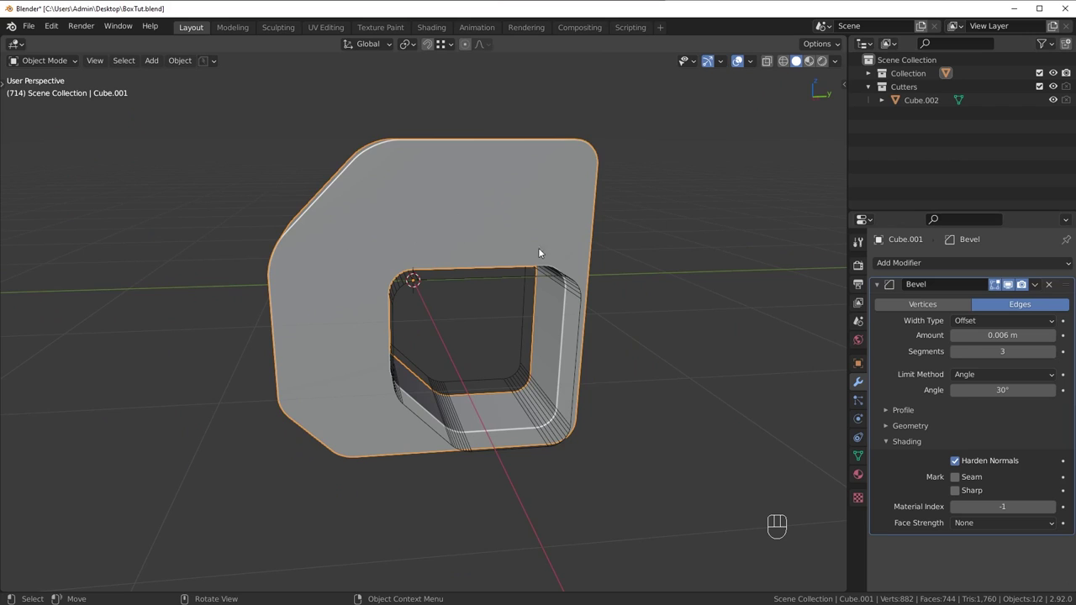
{"action": "middle_click_drag", "start_coordinate": [539, 252], "coordinate": [412, 293]}
{"action": "left_click", "coordinate": [429, 324]}
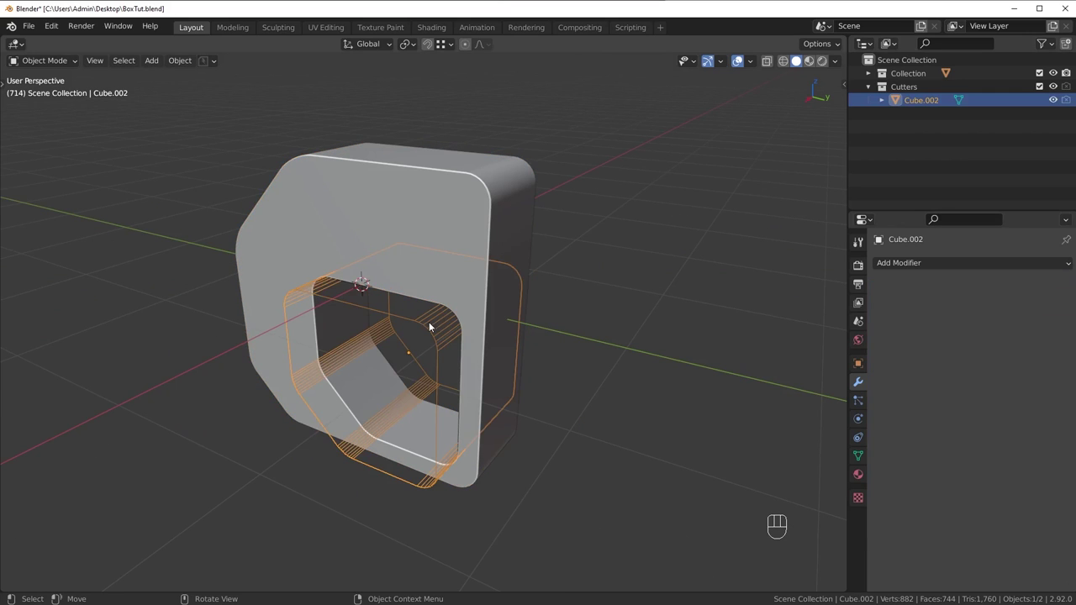
{"action": "key", "text": "KP_3"}
{"action": "scroll", "coordinate": [429, 326], "scroll_direction": "up", "scroll_amount": 3}
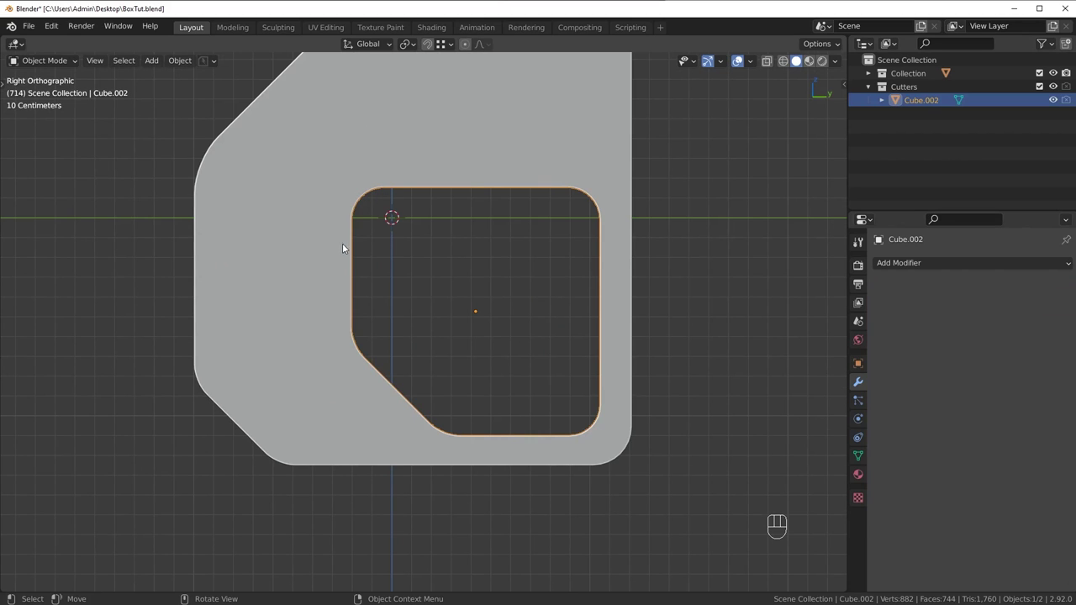
Step: Select the cutter's entire mesh in Edit Mode and expand it outward by about 0.08 m with Shrink/Fatten
{"action": "key", "text": "Tab"}
{"action": "key", "text": "a"}
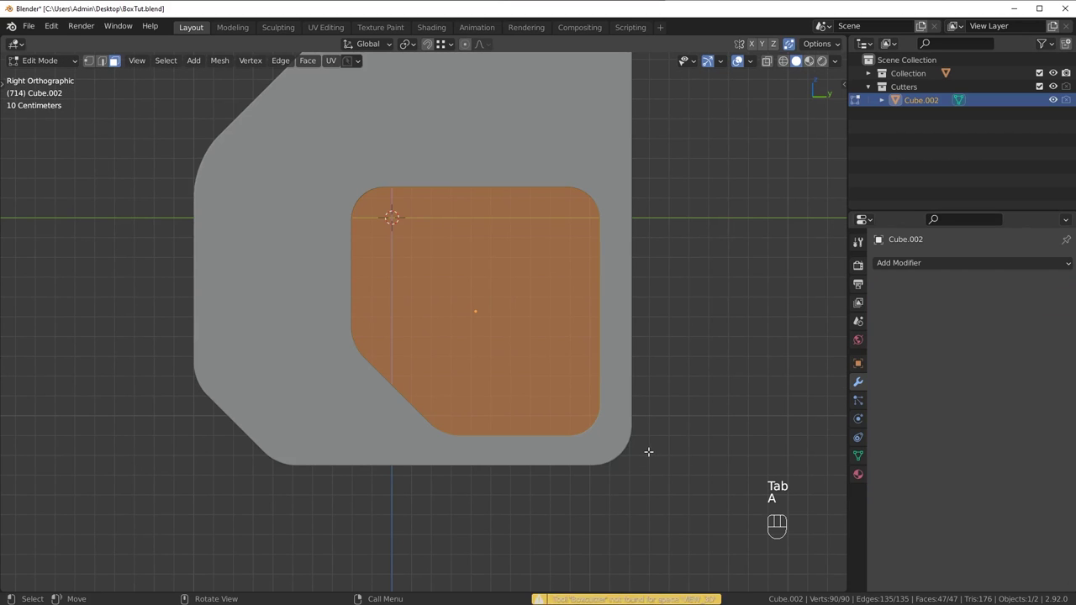
{"action": "middle_click_drag", "start_coordinate": [653, 420], "coordinate": [619, 374]}
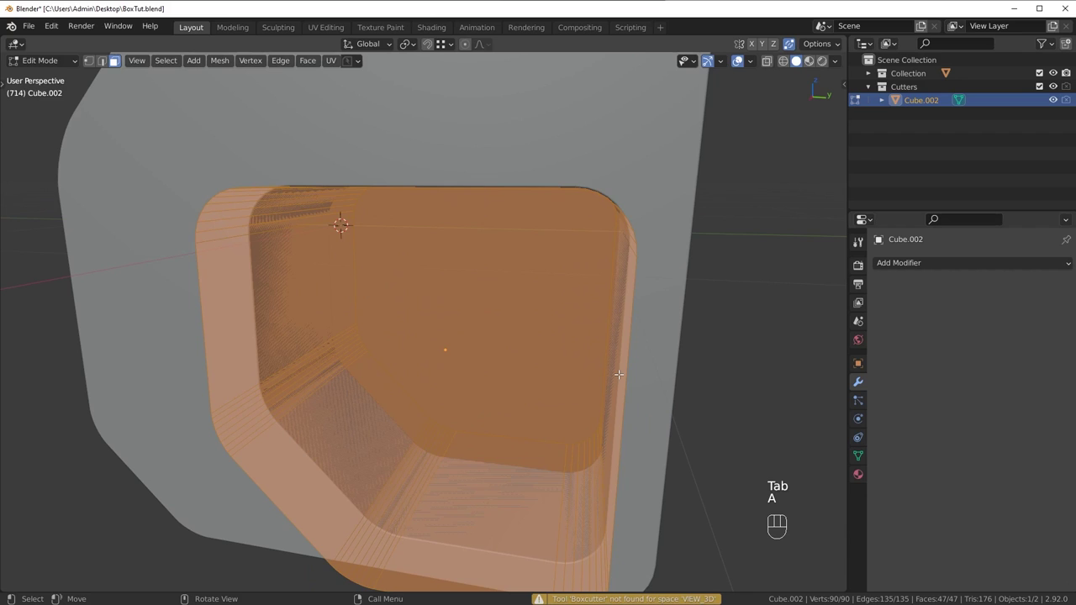
{"action": "scroll", "coordinate": [619, 374], "scroll_direction": "down", "scroll_amount": 6}
{"action": "key", "text": "Tab"}
{"action": "key", "text": "Tab"}
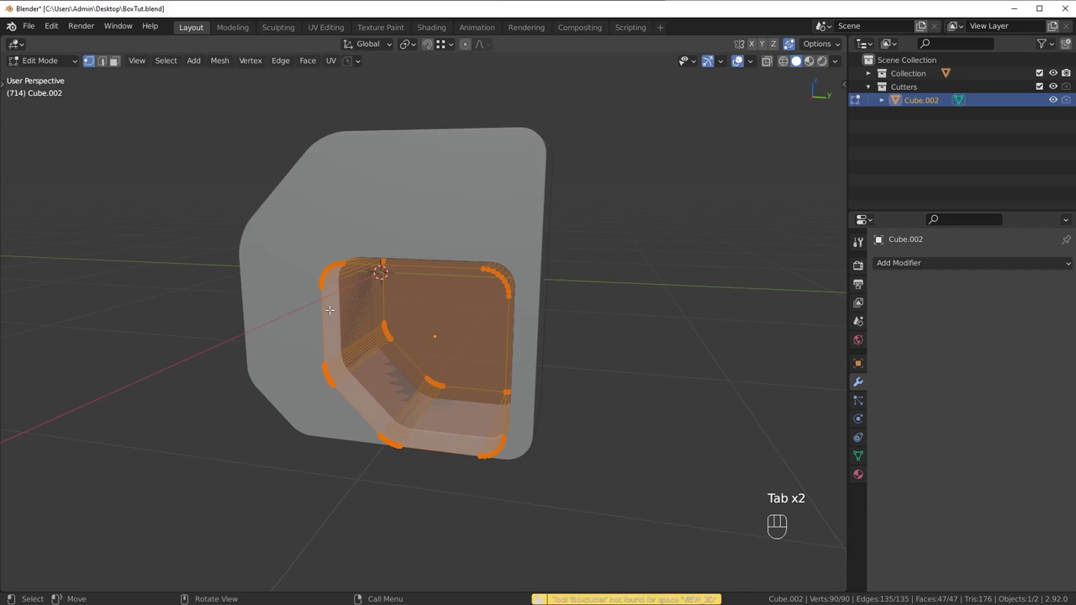
{"action": "key", "text": "a"}
{"action": "key", "text": "KP_3"}
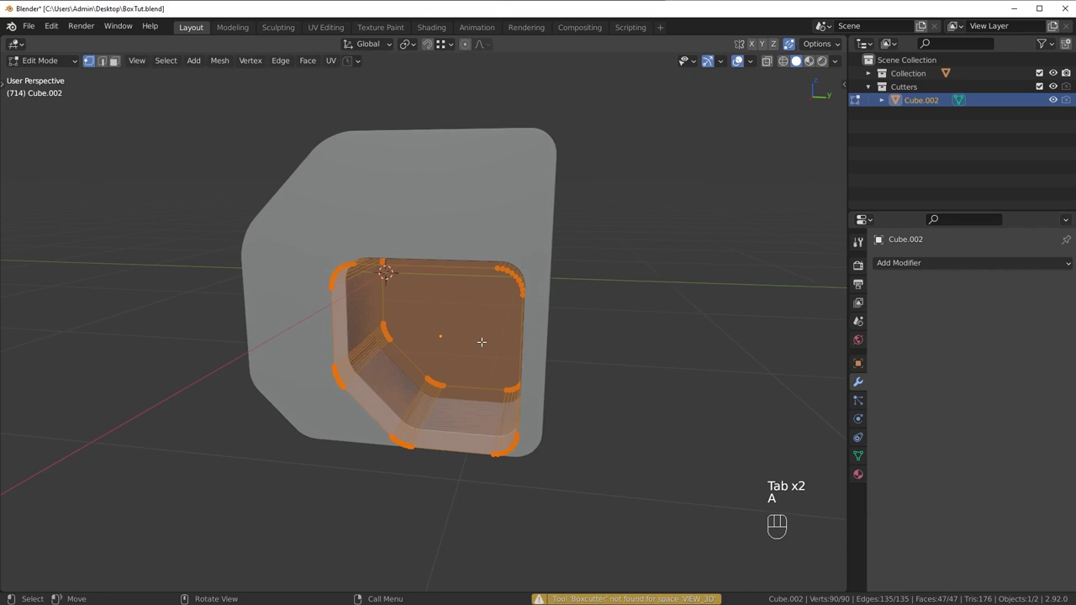
{"action": "key", "text": "alt"}
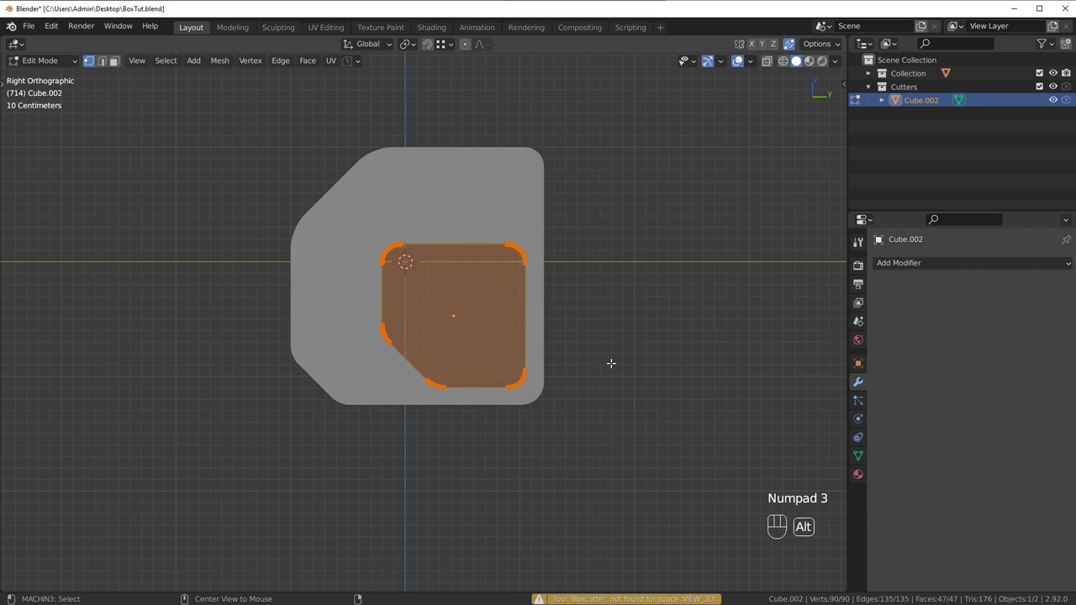
{"action": "key", "text": "alt+s"}
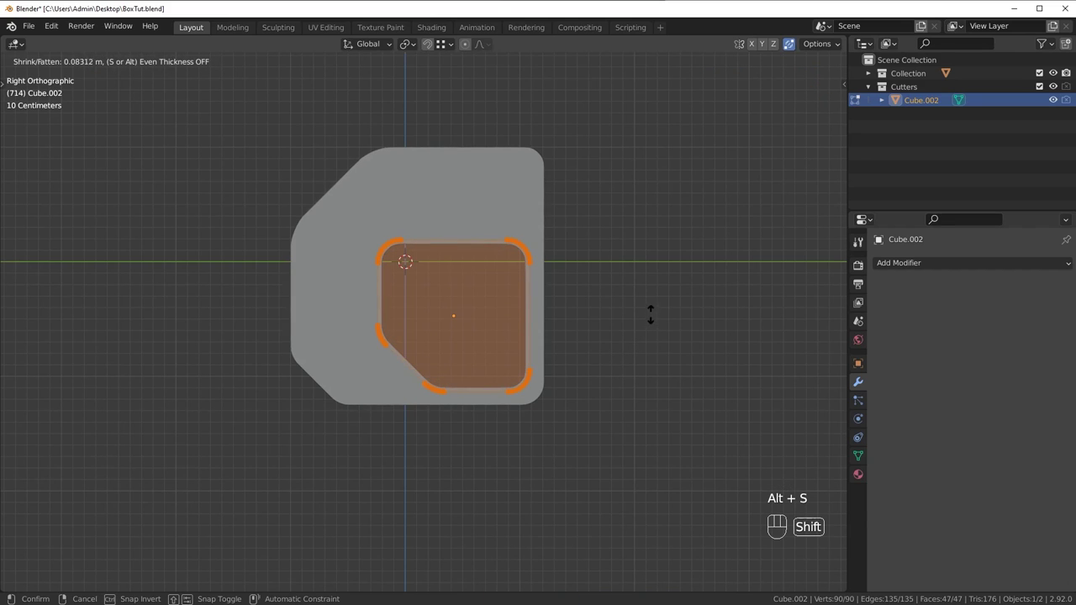
{"action": "left_click", "coordinate": [648, 307]}
{"action": "scroll", "coordinate": [584, 345], "scroll_direction": "up", "scroll_amount": 5}
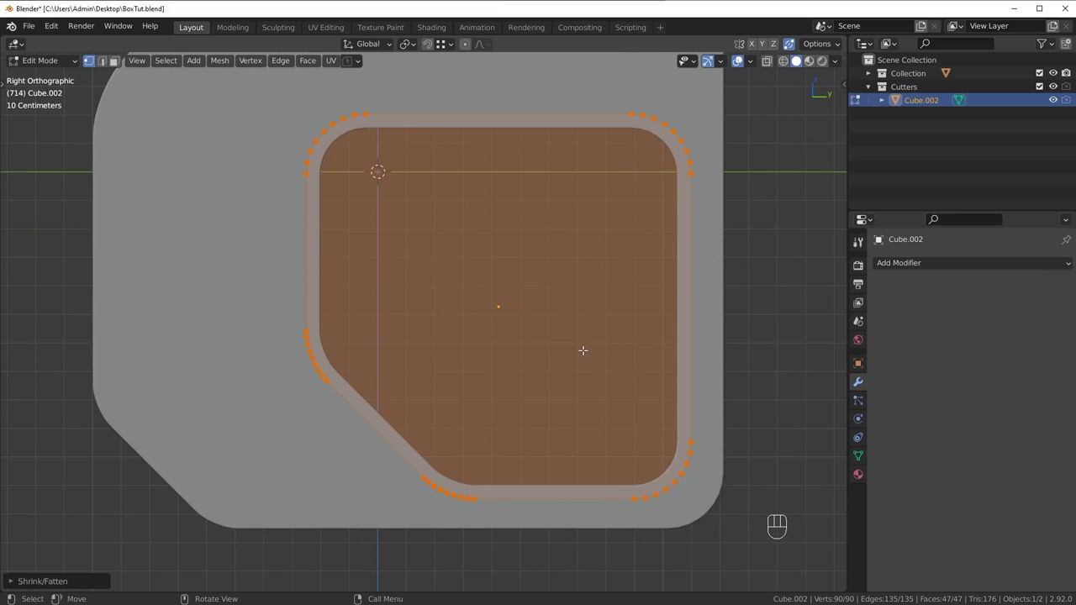
Step: Shrink the cutter's whole mesh very slightly with a fine Shrink/Fatten adjustment
{"action": "middle_click_drag", "start_coordinate": [588, 259], "coordinate": [566, 294], "text": "shift"}
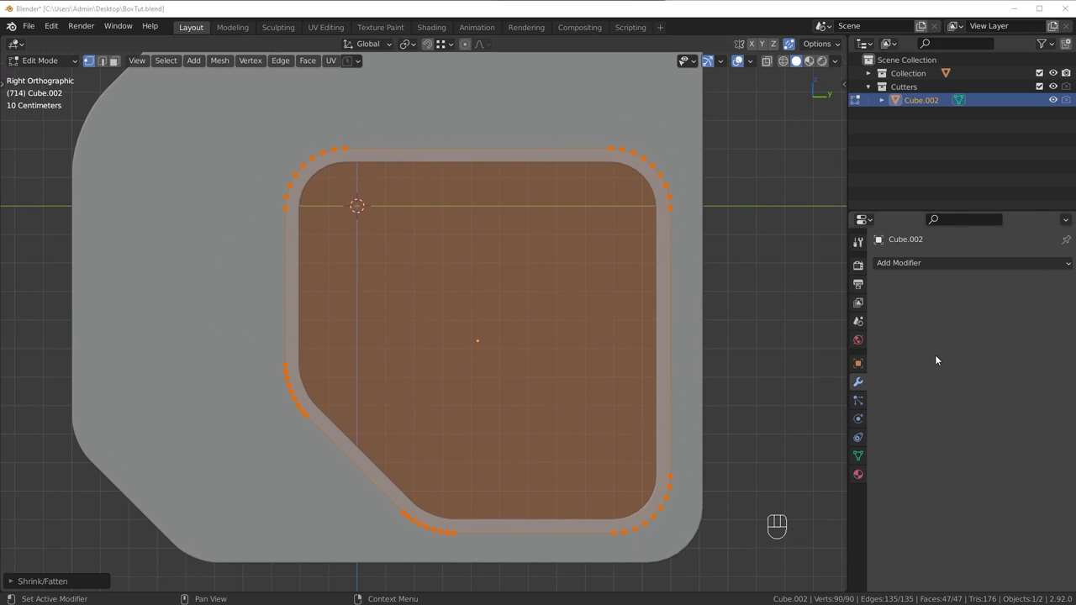
{"action": "key", "text": "alt+s"}
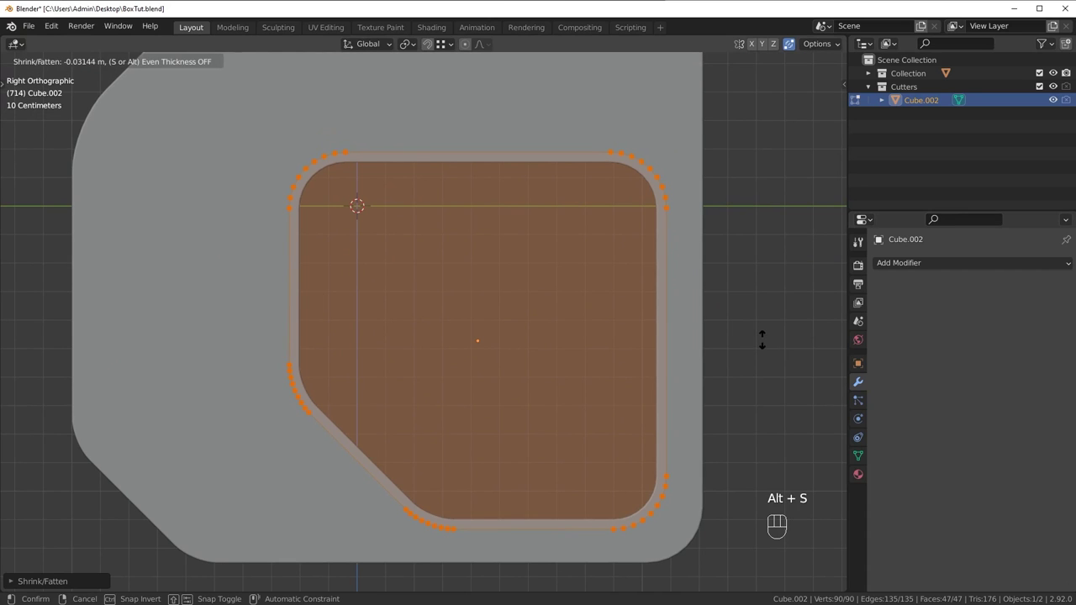
{"action": "left_click", "coordinate": [783, 310], "text": "shift"}
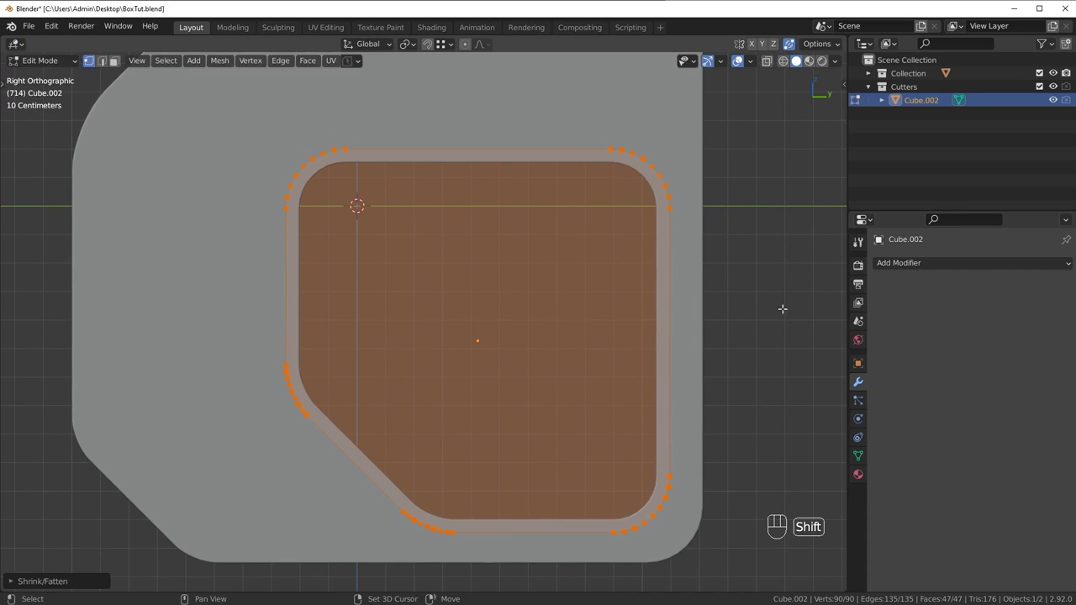
Step: Leave Edit Mode, add the main block to the selection as the active object, and slice it with the cutter using Bool Tool
{"action": "key", "text": "Tab"}
{"action": "middle_click_drag", "start_coordinate": [609, 294], "coordinate": [555, 249]}
{"action": "left_click", "coordinate": [545, 220], "text": "shift"}
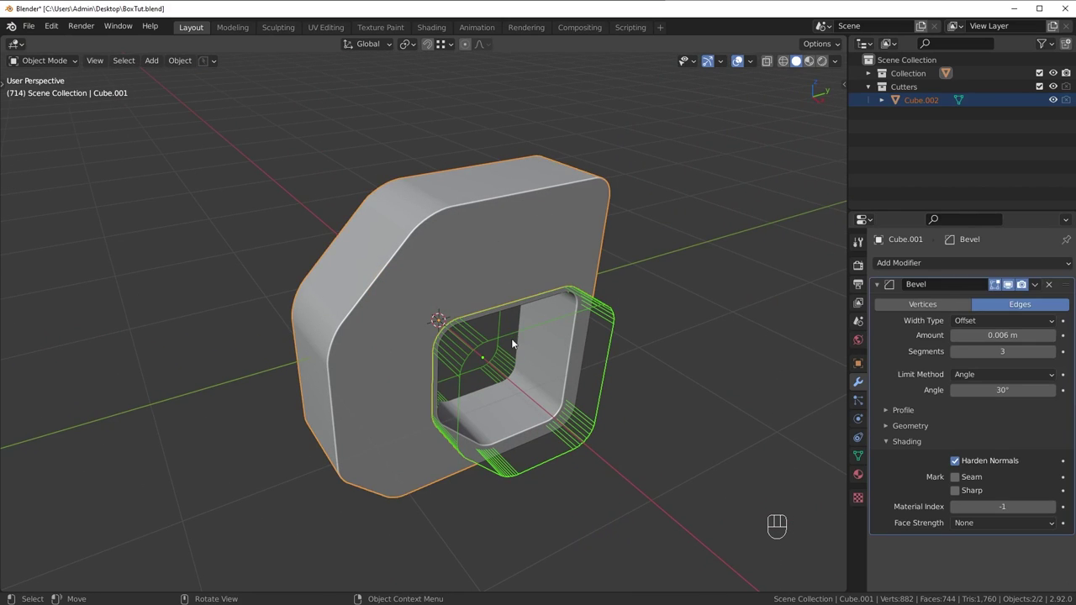
{"action": "key", "text": "ctrl"}
{"action": "key", "text": "ctrl+KP_Divide"}
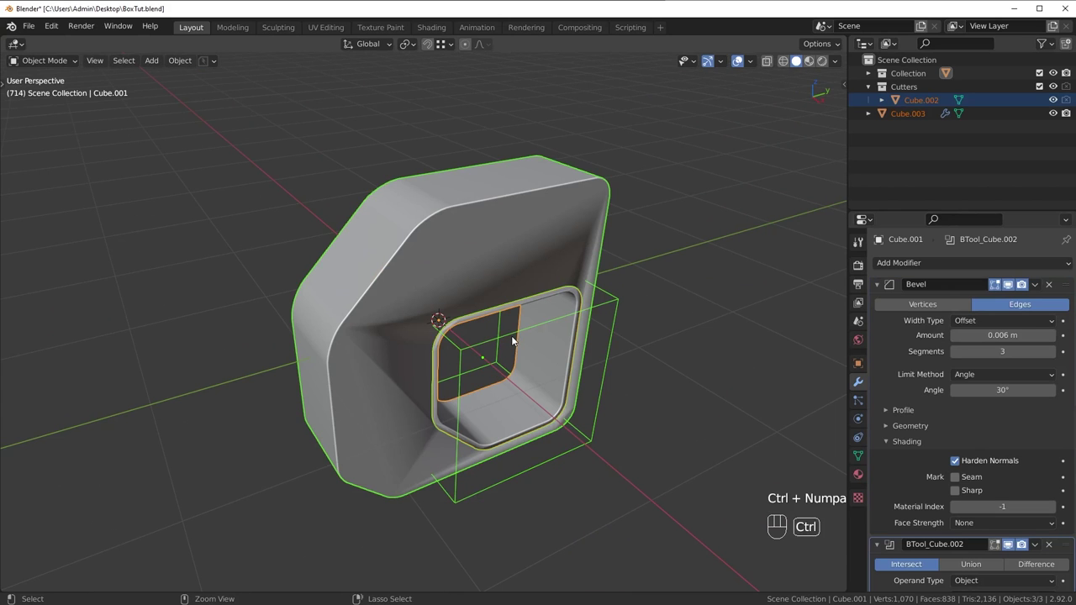
Step: Move the BTool_Cube.002 Boolean above the Bevel in the modifier stacks of both the inner frame piece and the outer block
{"action": "middle_click_drag", "start_coordinate": [538, 420], "coordinate": [487, 398]}
{"action": "middle_click_drag", "start_coordinate": [333, 404], "coordinate": [231, 382]}
{"action": "middle_click_drag", "start_coordinate": [304, 359], "coordinate": [405, 356]}
{"action": "scroll", "coordinate": [436, 305], "scroll_direction": "up", "scroll_amount": 1}
{"action": "left_click", "coordinate": [433, 295]}
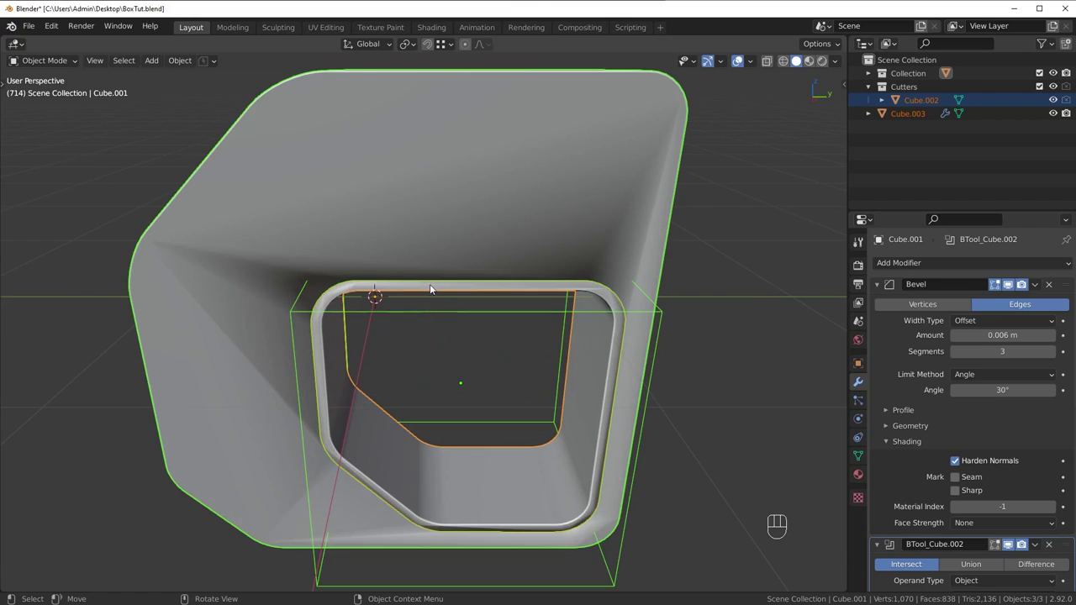
{"action": "scroll", "coordinate": [453, 291], "scroll_direction": "up", "scroll_amount": 2}
{"action": "left_click_drag", "start_coordinate": [1065, 545], "coordinate": [1057, 267]}
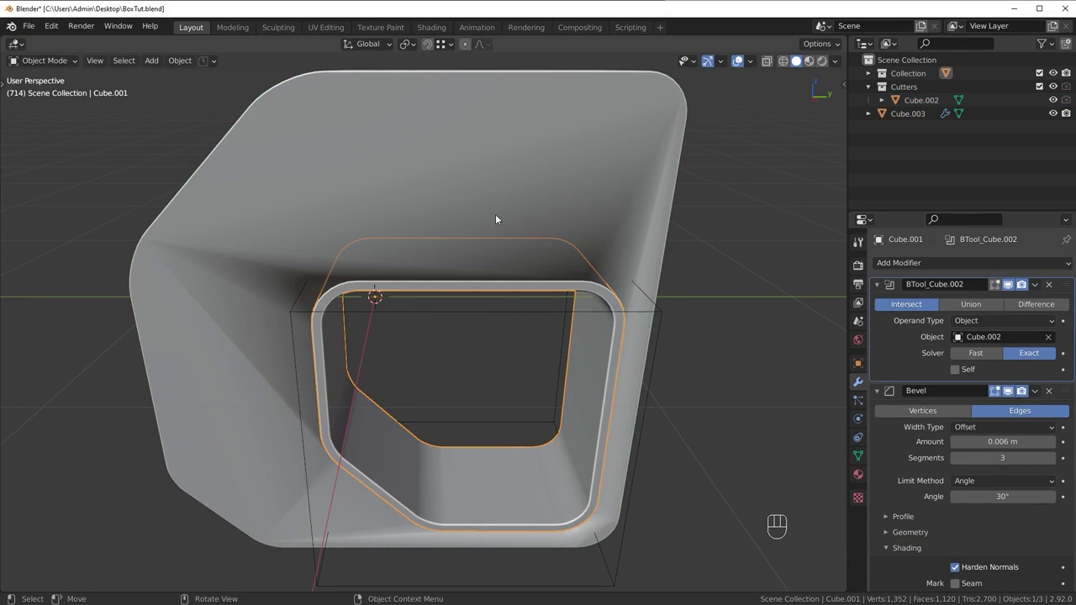
{"action": "left_click", "coordinate": [576, 303]}
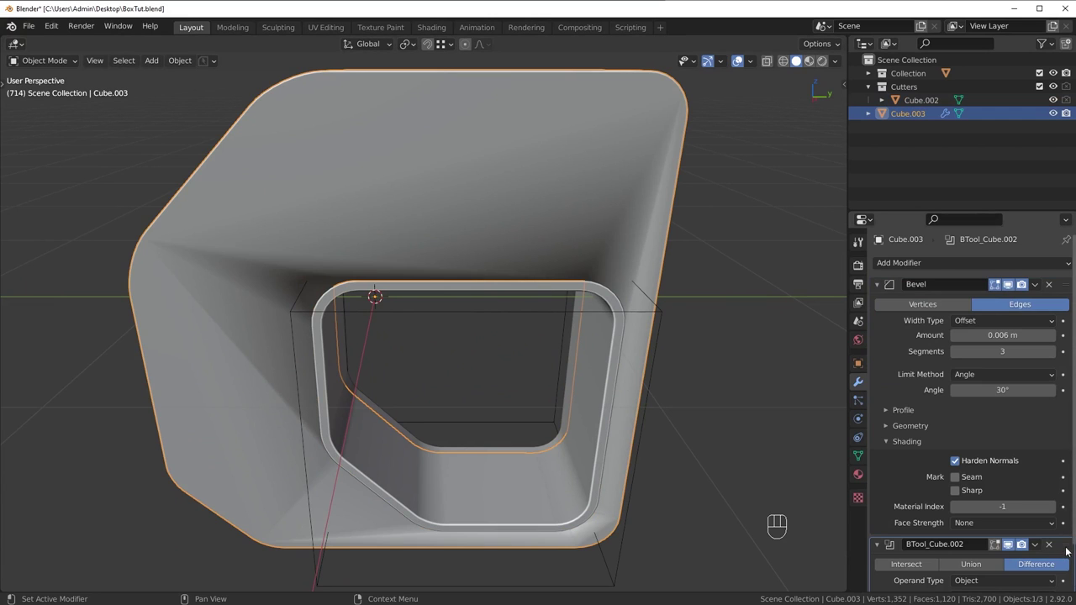
{"action": "left_click_drag", "start_coordinate": [1066, 551], "coordinate": [1066, 284]}
Step: Hide the cutter and the Cutters collection and examine the gap around the opening in right orthographic view
{"action": "middle_click_drag", "start_coordinate": [605, 353], "coordinate": [668, 244]}
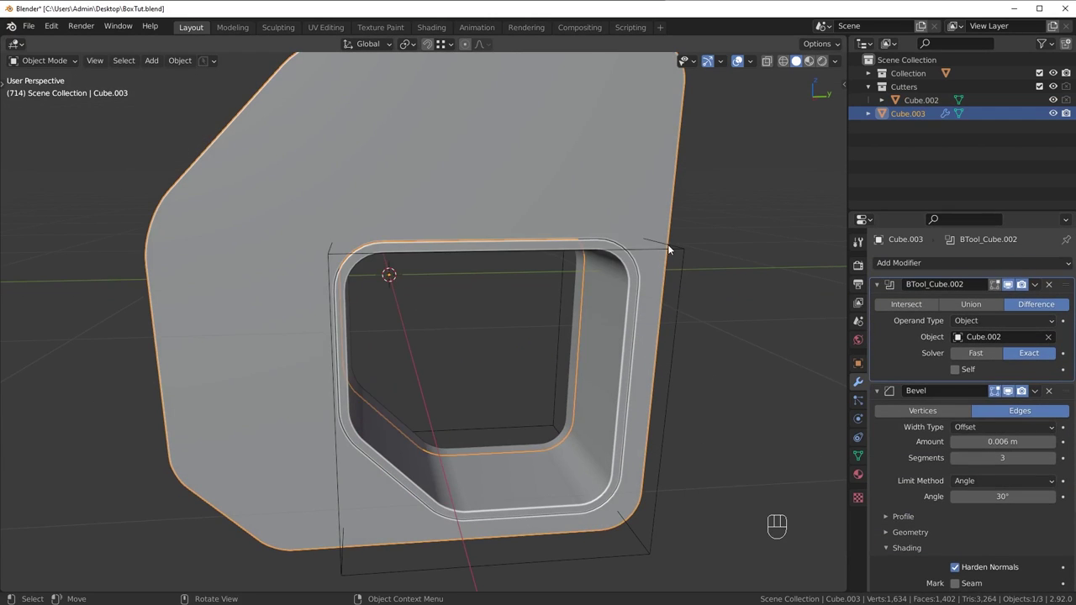
{"action": "left_click", "coordinate": [668, 244]}
{"action": "left_click", "coordinate": [1054, 100]}
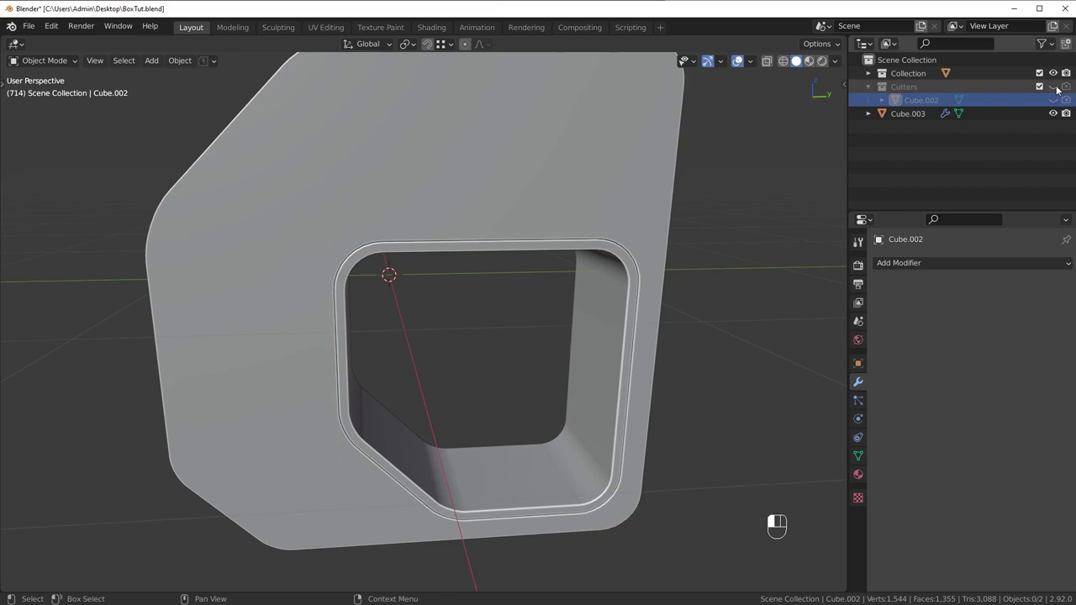
{"action": "scroll", "coordinate": [668, 319], "scroll_direction": "down", "scroll_amount": 4}
{"action": "middle_click_drag", "start_coordinate": [668, 319], "coordinate": [611, 309]}
{"action": "key", "text": "KP_3"}
{"action": "scroll", "coordinate": [504, 380], "scroll_direction": "up", "scroll_amount": 6}
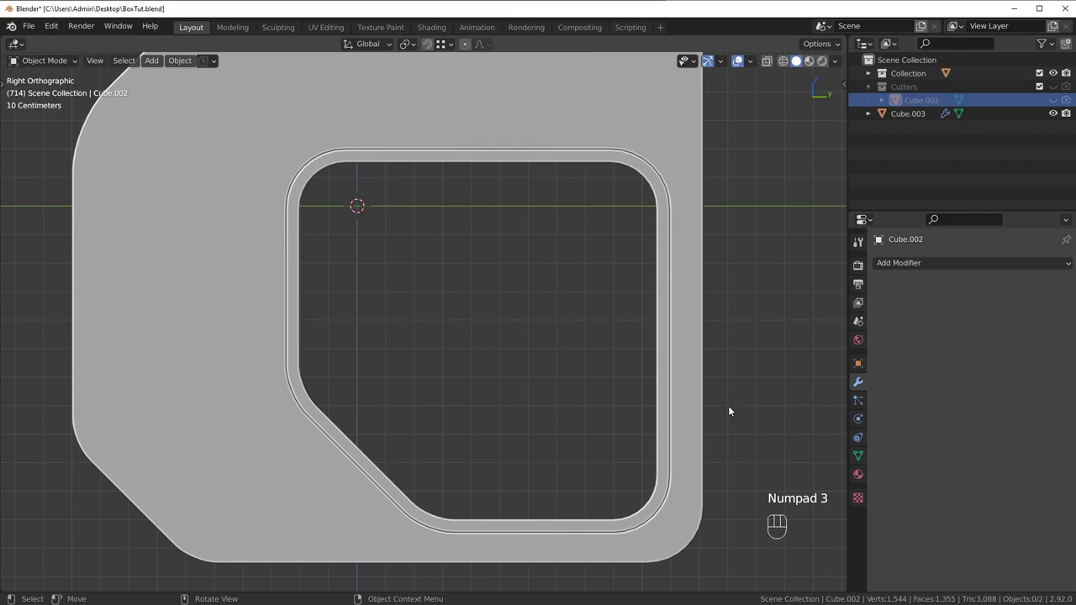
Step: Unhide the Cutters collection and its cutter, and expand the cutter's whole mesh slightly with Shrink/Fatten
{"action": "left_click", "coordinate": [1054, 100]}
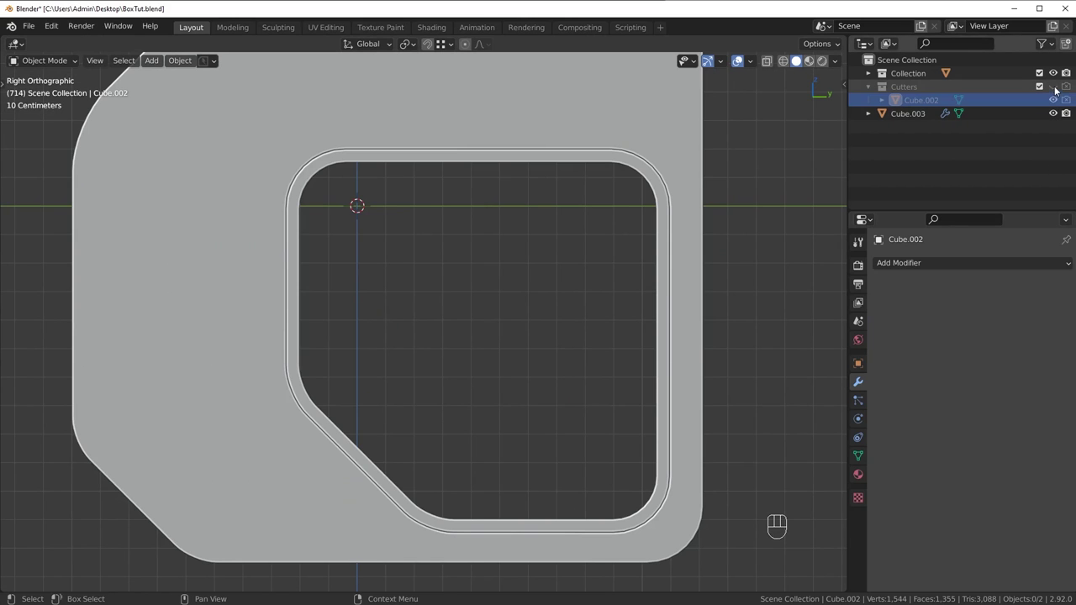
{"action": "scroll", "coordinate": [573, 289], "scroll_direction": "down", "scroll_amount": 4}
{"action": "middle_click_drag", "start_coordinate": [573, 288], "coordinate": [632, 275]}
{"action": "left_click", "coordinate": [532, 345]}
{"action": "key", "text": "Tab"}
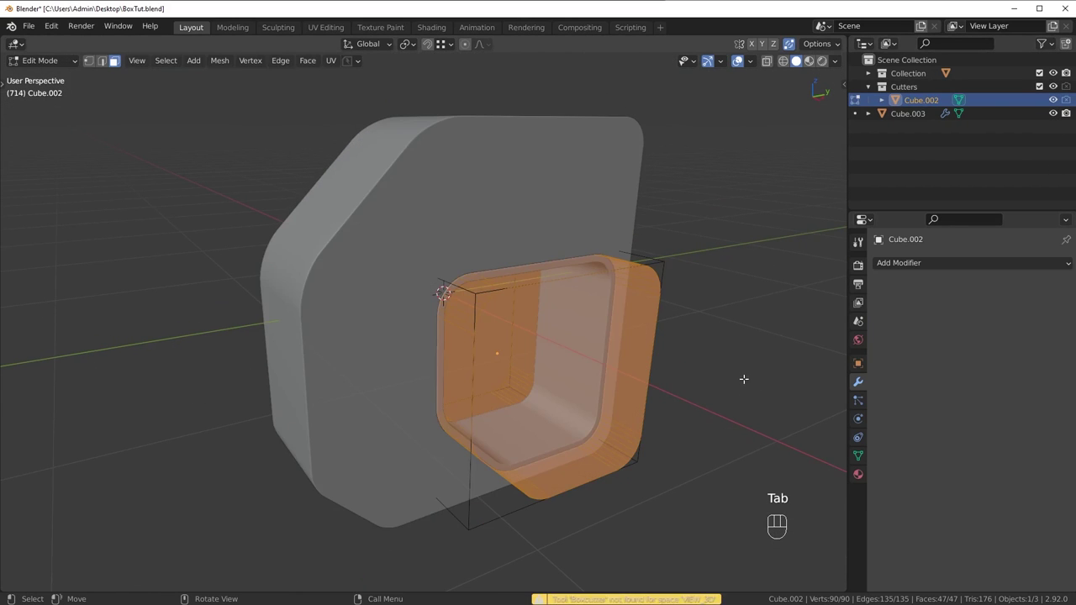
{"action": "middle_click_drag", "start_coordinate": [725, 395], "coordinate": [694, 394]}
{"action": "key", "text": "alt+s"}
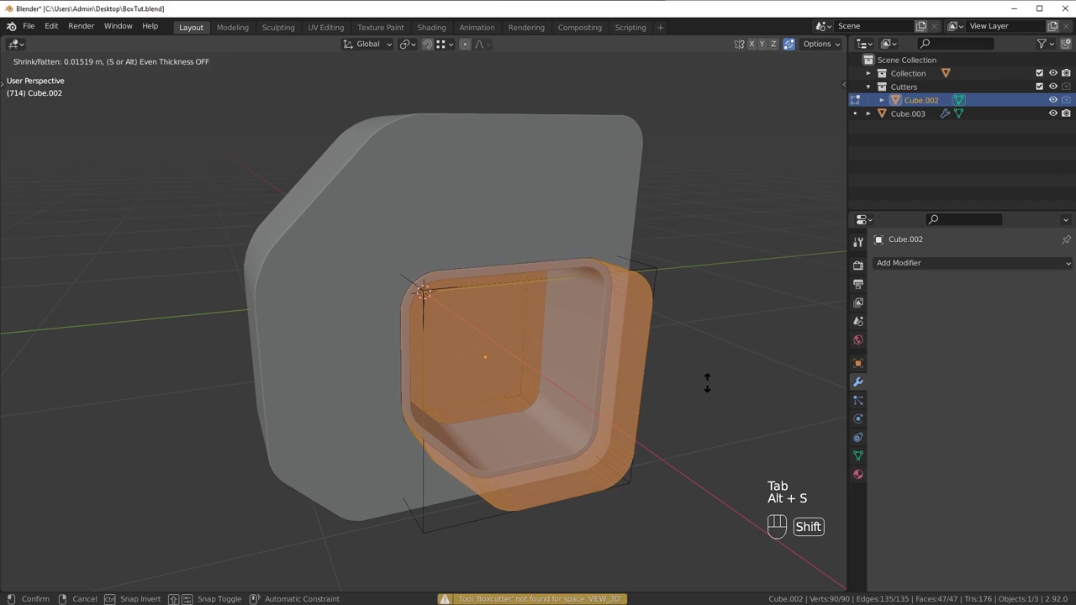
{"action": "left_click", "coordinate": [712, 375]}
{"action": "key", "text": "Tab"}
Step: Hide the enlarged cutter and its Cutters collection, and check the sliced block from the right and at an angle
{"action": "left_click", "coordinate": [1053, 100]}
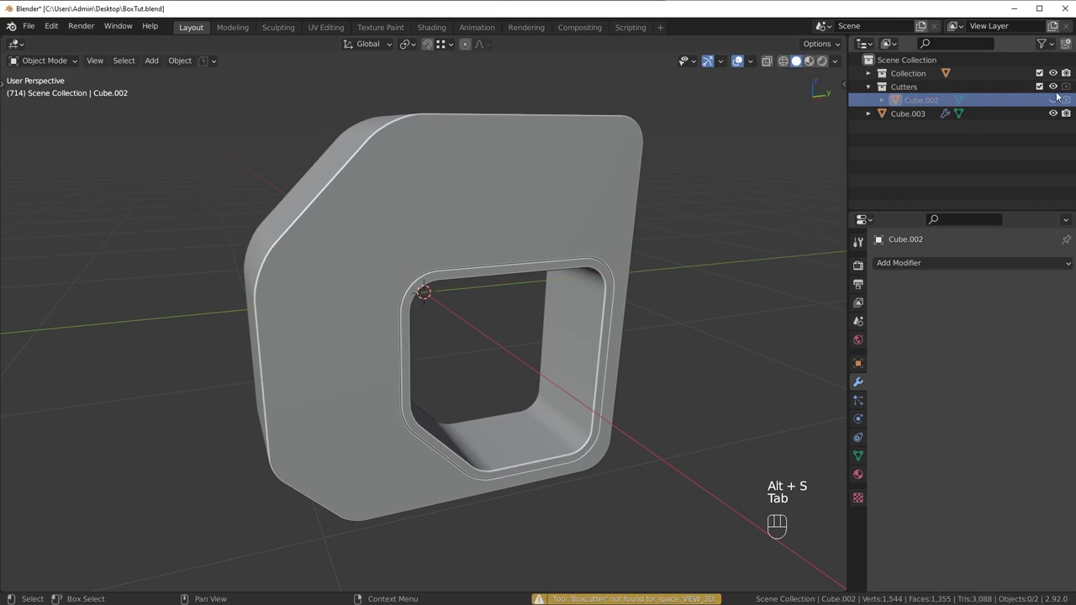
{"action": "left_click", "coordinate": [1053, 87]}
{"action": "middle_click_drag", "start_coordinate": [740, 205], "coordinate": [663, 203]}
{"action": "key", "text": "KP_3"}
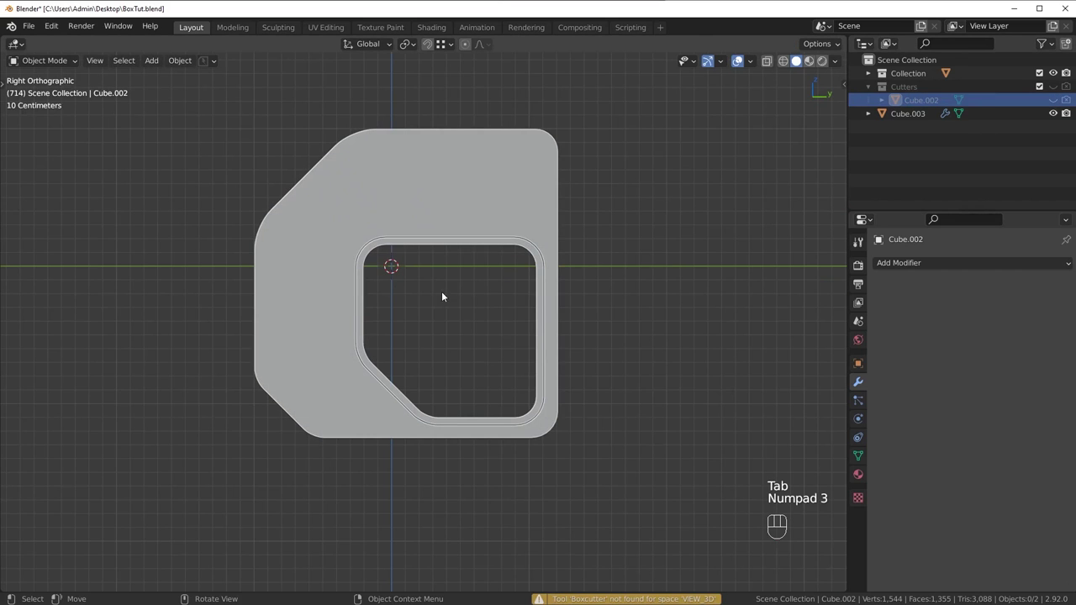
{"action": "middle_click_drag", "start_coordinate": [505, 471], "coordinate": [347, 404]}
Step: Select the inner frame piece, inspect its mesh in Edit Mode, and try to apply its BTool_Cube.002 Boolean modifier
{"action": "left_click", "coordinate": [347, 414]}
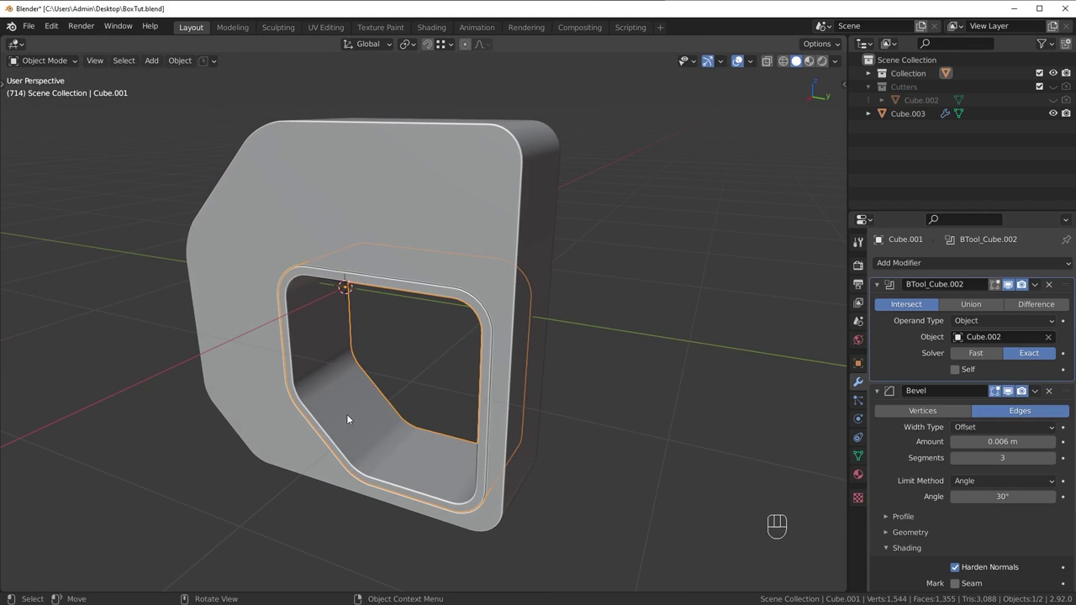
{"action": "key", "text": "Tab"}
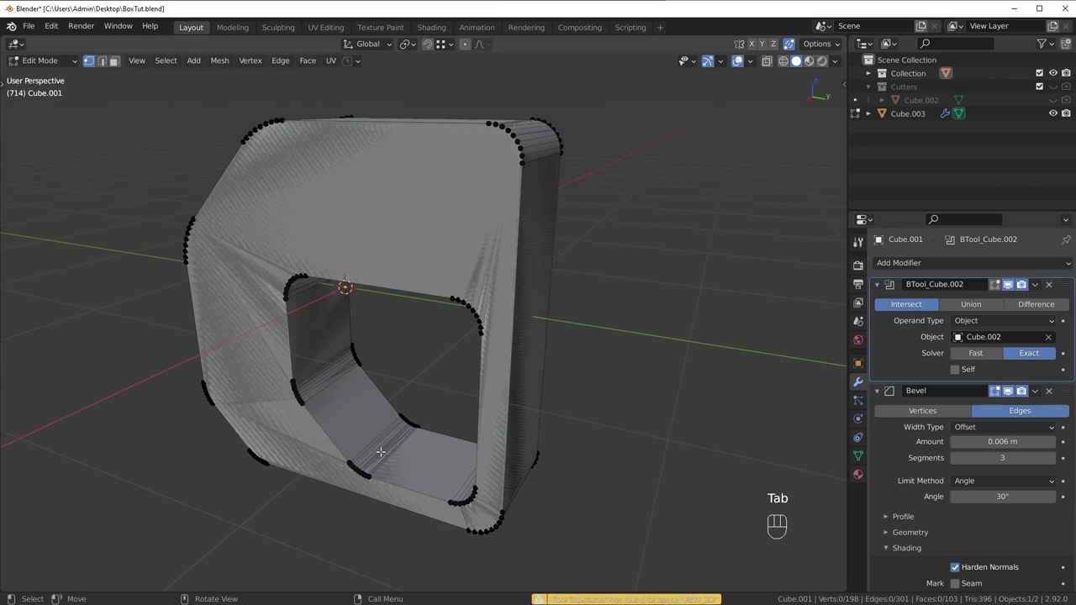
{"action": "key", "text": "Tab"}
{"action": "left_click", "coordinate": [410, 394]}
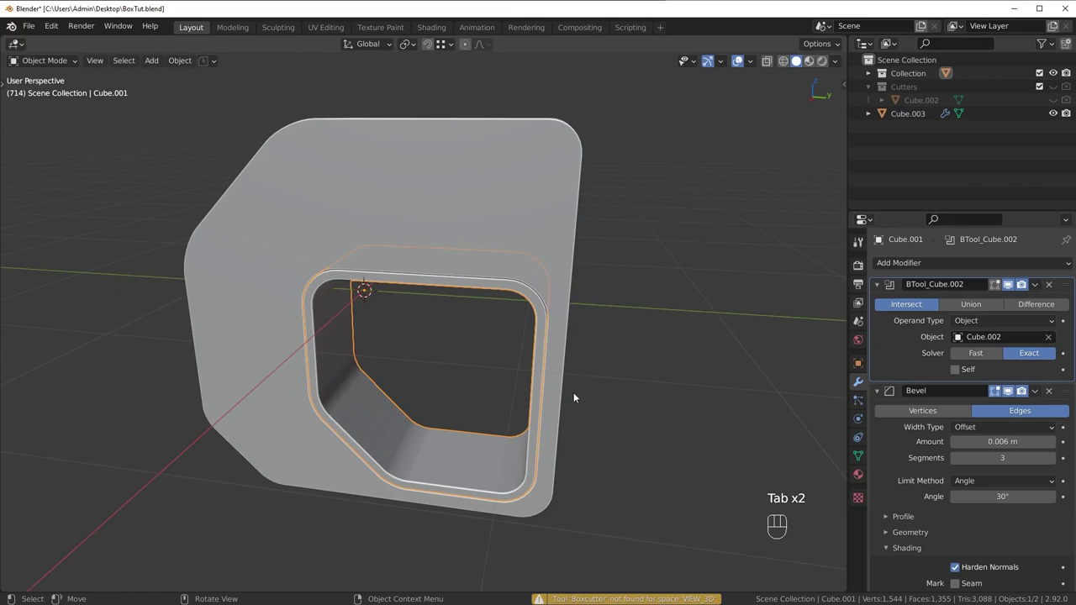
{"action": "middle_click_drag", "start_coordinate": [574, 394], "coordinate": [707, 340]}
{"action": "left_click", "coordinate": [1035, 285]}
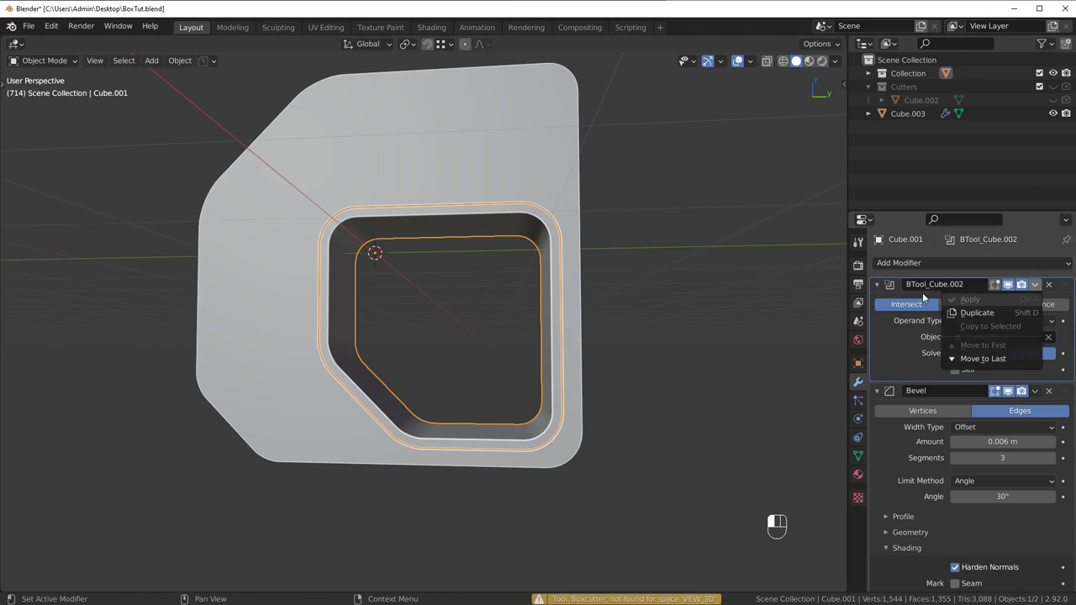
{"action": "left_click", "coordinate": [1035, 285]}
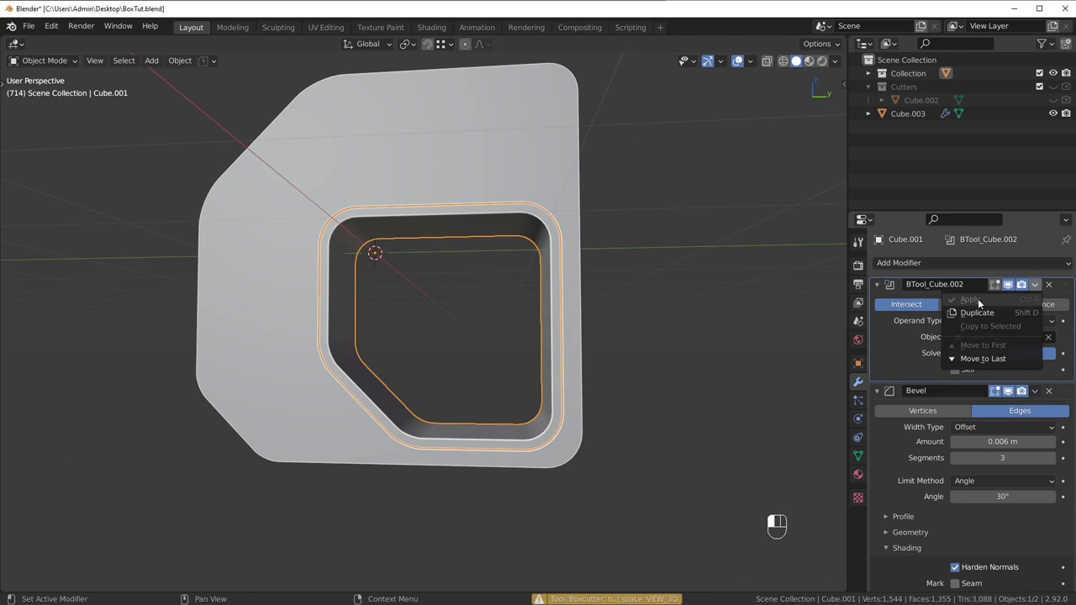
Step: Make the inner frame piece's mesh data single-user and apply its BTool_Cube.002 Boolean modifier
{"action": "middle_click_drag", "start_coordinate": [614, 194], "coordinate": [417, 250]}
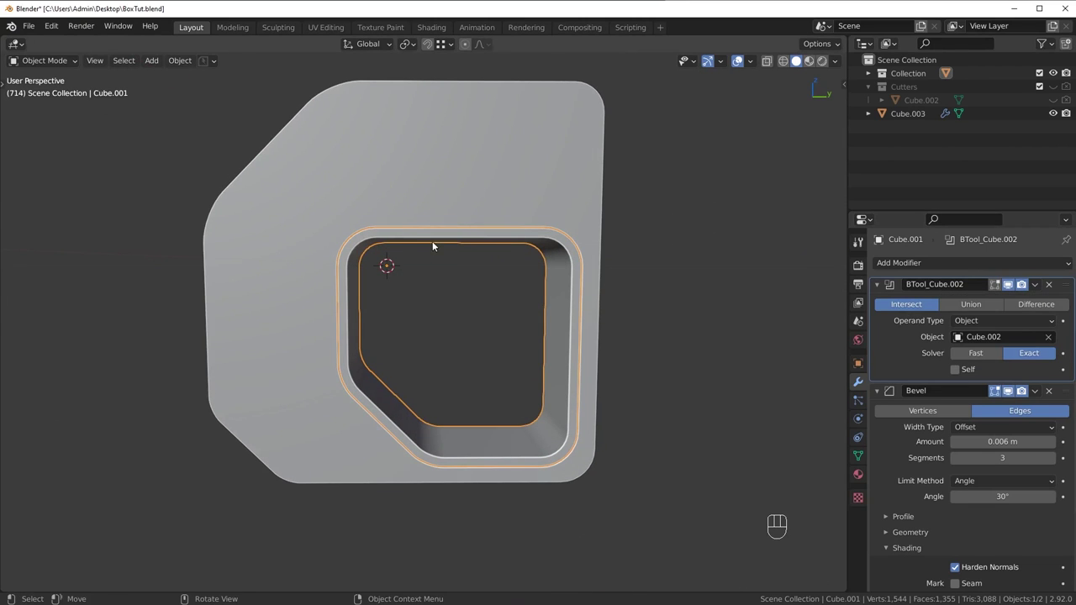
{"action": "left_click", "coordinate": [471, 112]}
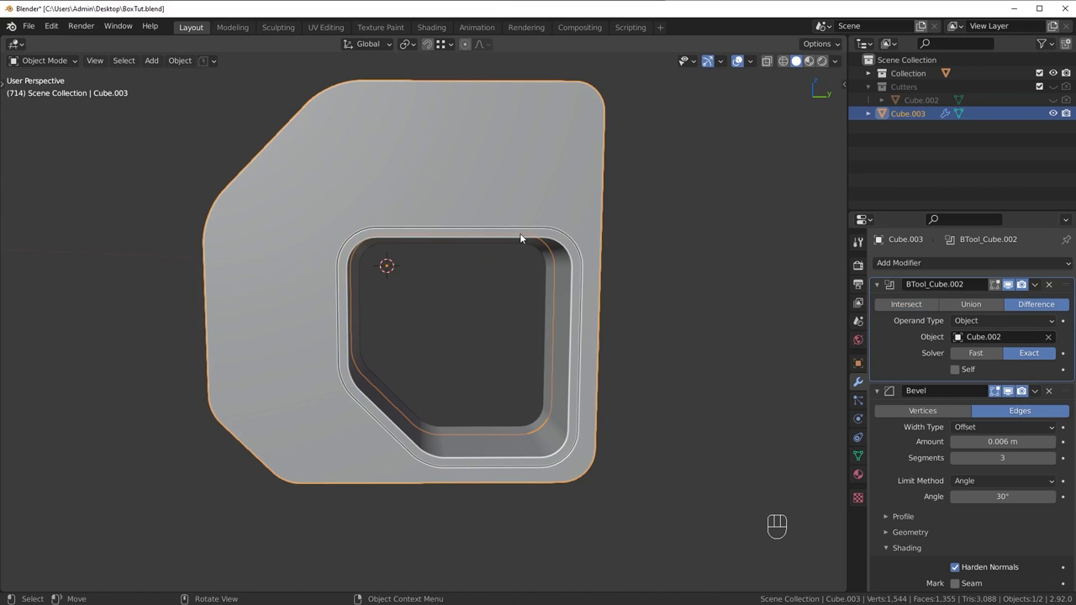
{"action": "middle_click_drag", "start_coordinate": [433, 184], "coordinate": [472, 216]}
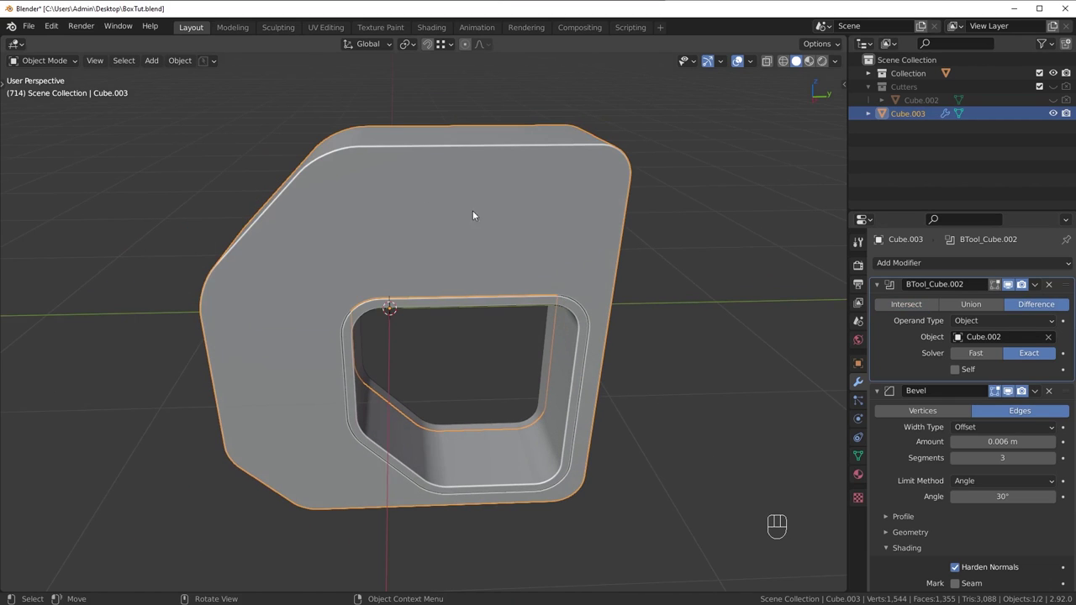
{"action": "left_click", "coordinate": [442, 301]}
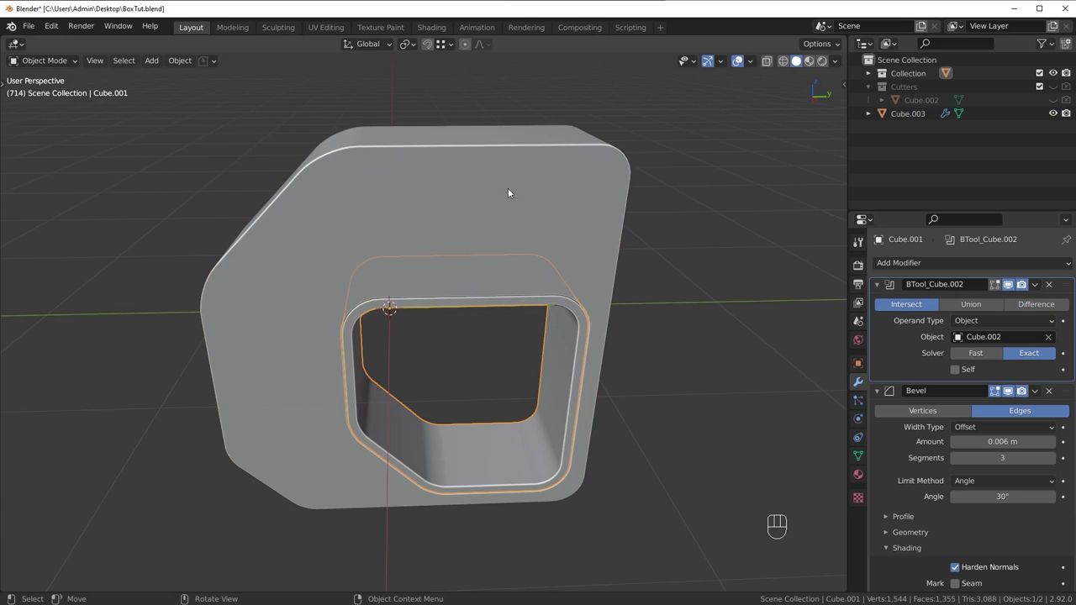
{"action": "left_click", "coordinate": [859, 455]}
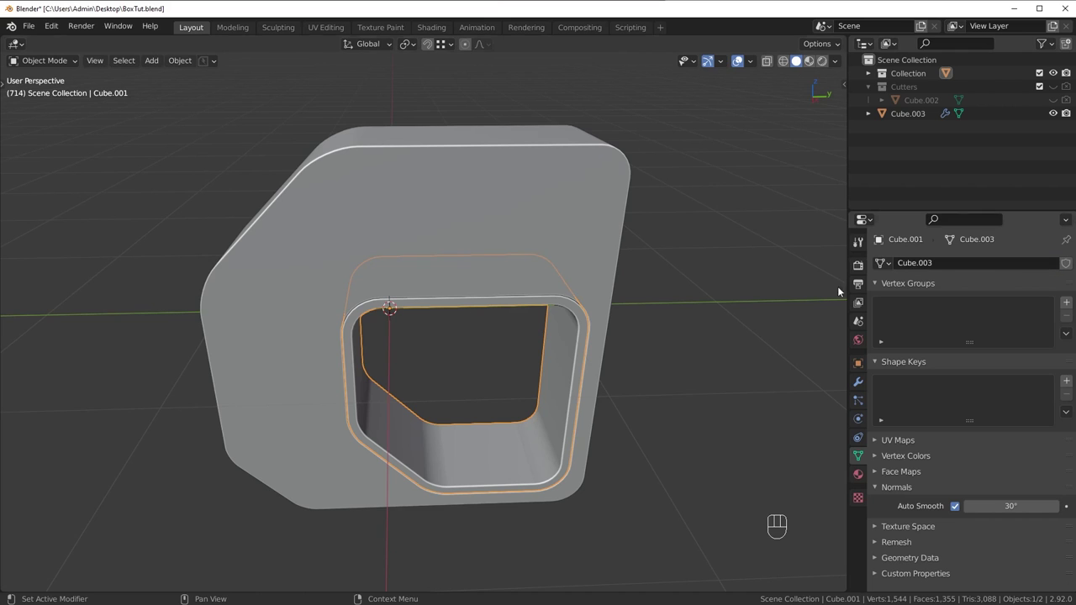
{"action": "left_click", "coordinate": [858, 381]}
{"action": "left_click", "coordinate": [1035, 285]}
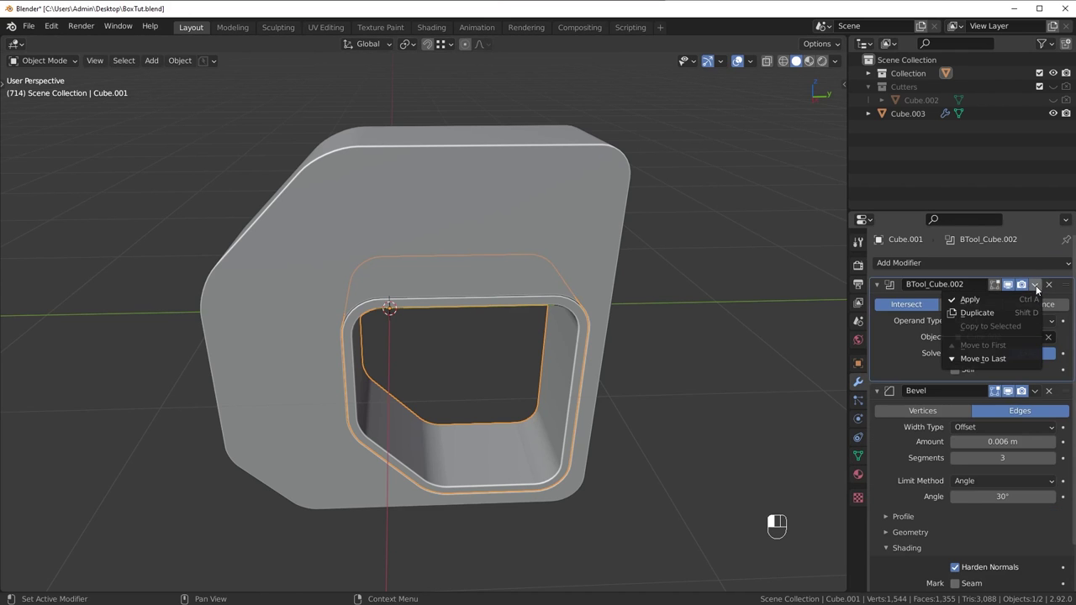
{"action": "left_click", "coordinate": [972, 300]}
Step: Add one centred loop cut around the inner wall of the frame piece in Edit Mode
{"action": "middle_click_drag", "start_coordinate": [738, 306], "coordinate": [400, 415]}
{"action": "key", "text": "Tab"}
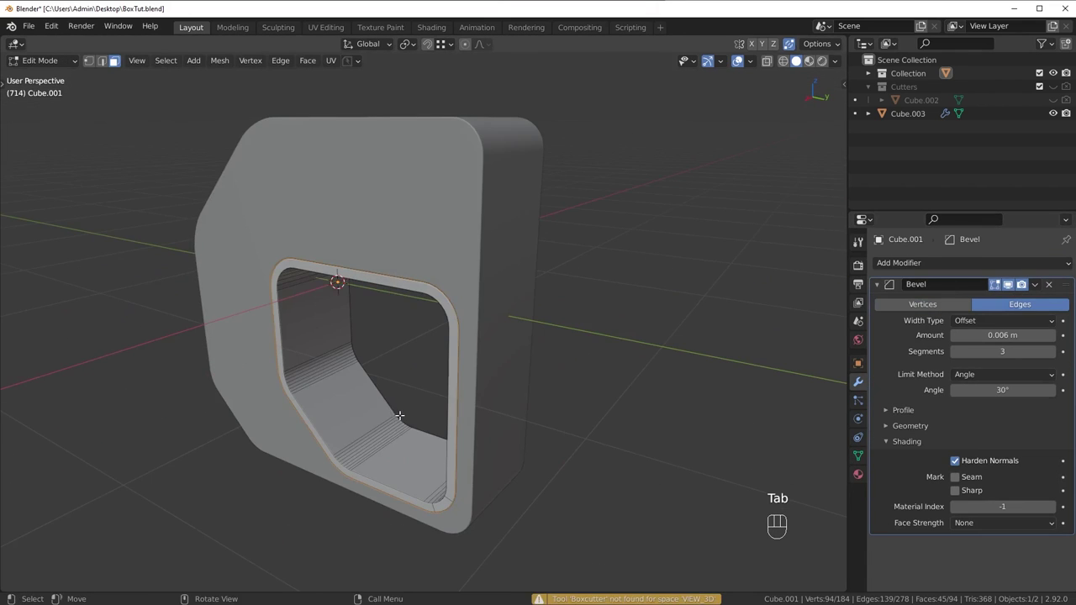
{"action": "middle_click_drag", "start_coordinate": [397, 455], "coordinate": [276, 482], "text": "shift"}
{"action": "scroll", "coordinate": [359, 459], "scroll_direction": "up", "scroll_amount": 3}
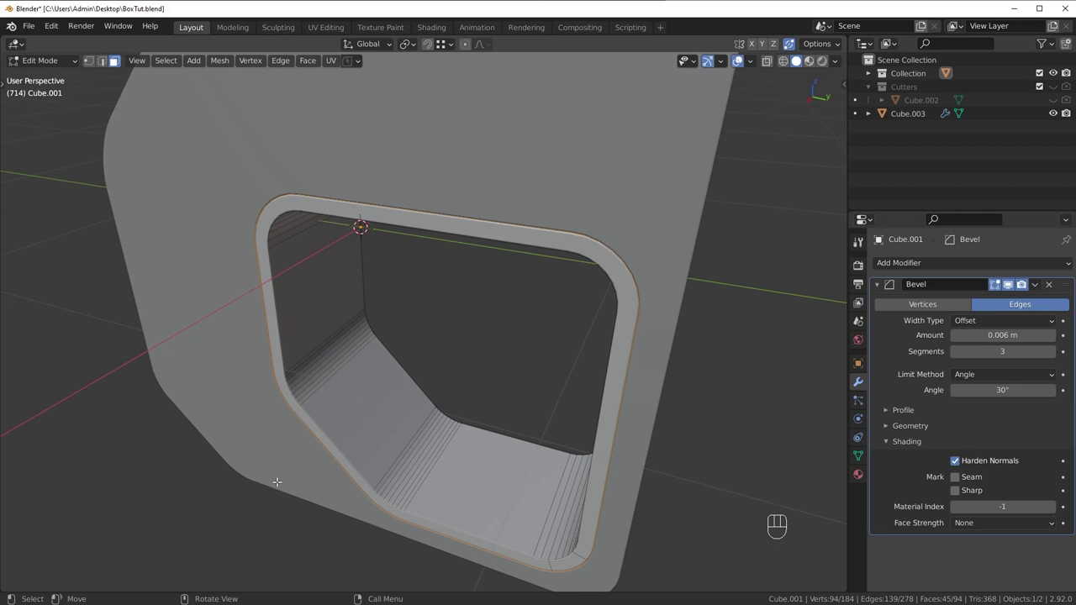
{"action": "middle_click_drag", "start_coordinate": [337, 448], "coordinate": [322, 356]}
{"action": "key", "text": "ctrl+r"}
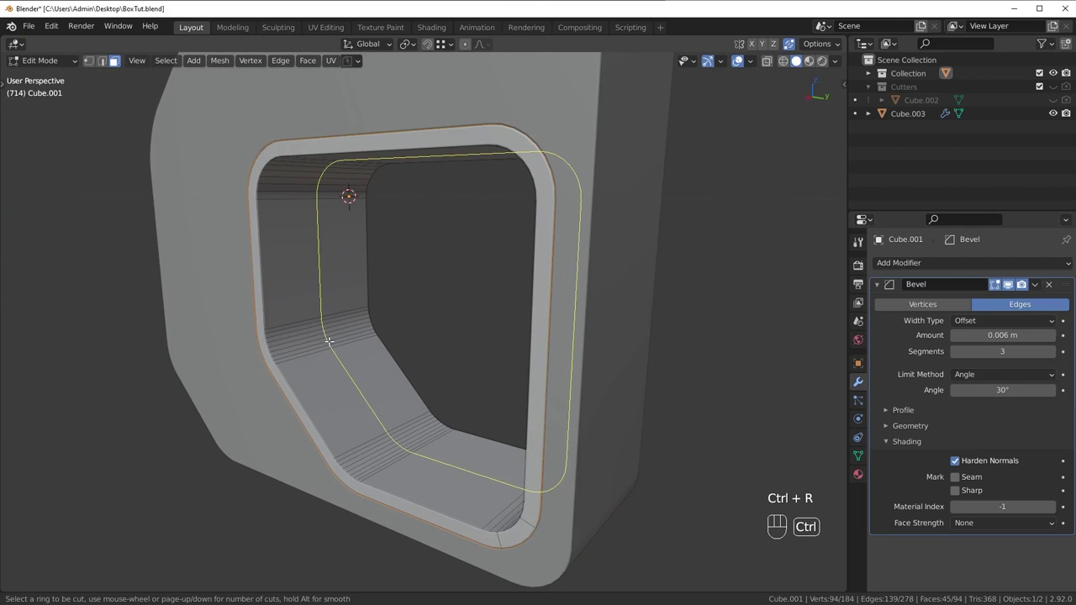
{"action": "left_click", "coordinate": [329, 341]}
{"action": "left_click", "coordinate": [328, 341]}
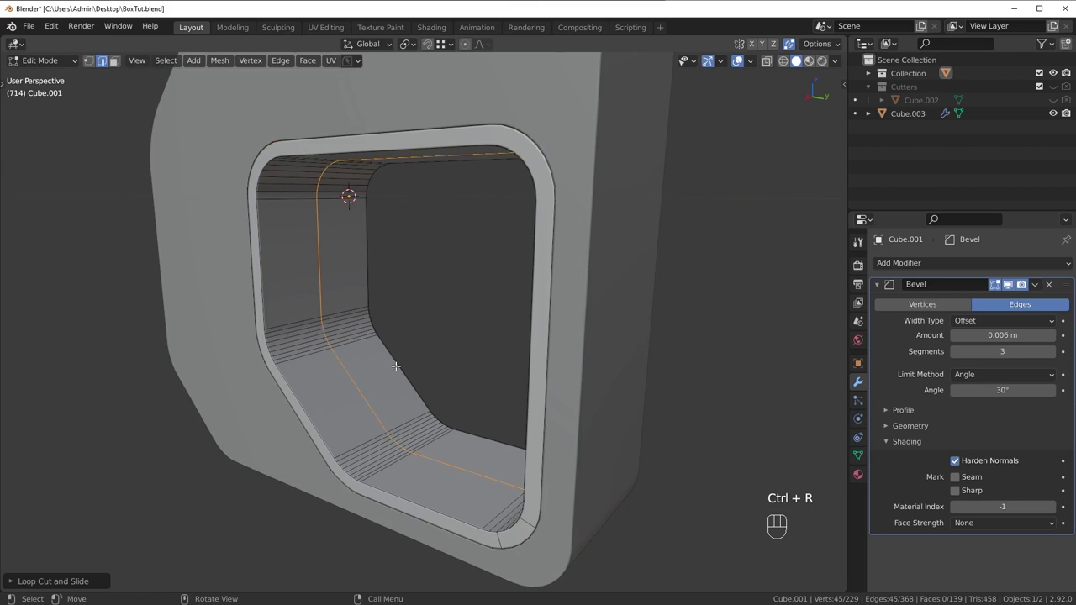
Step: Select the shortest edge path along the inner wall's loop cut, from the upper corner by the 3D cursor to the bottom wall
{"action": "middle_click_drag", "start_coordinate": [523, 427], "coordinate": [655, 448]}
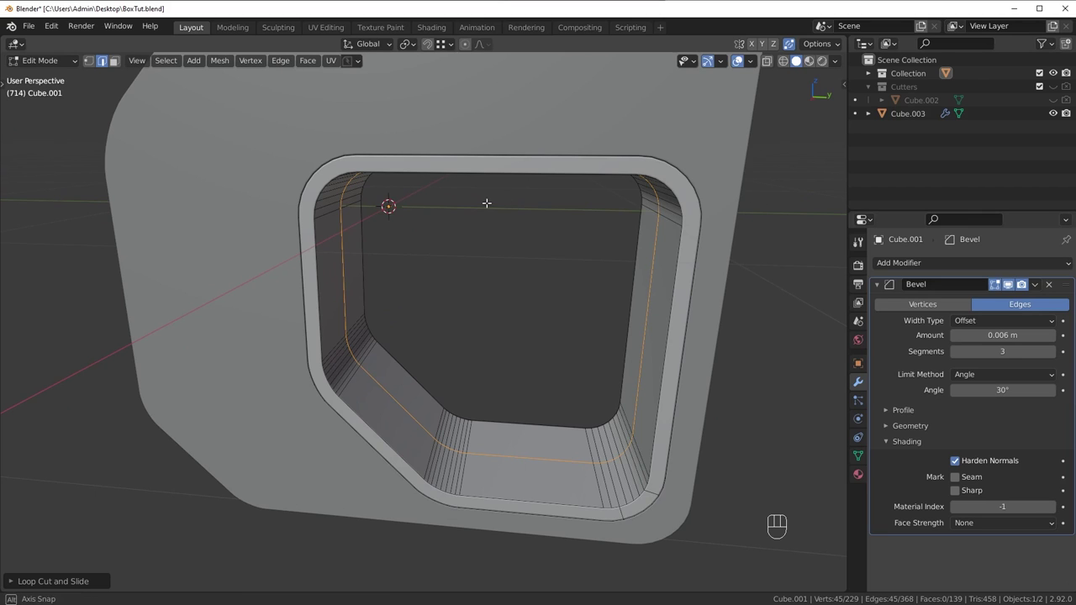
{"action": "middle_click_drag", "start_coordinate": [487, 202], "coordinate": [373, 148]}
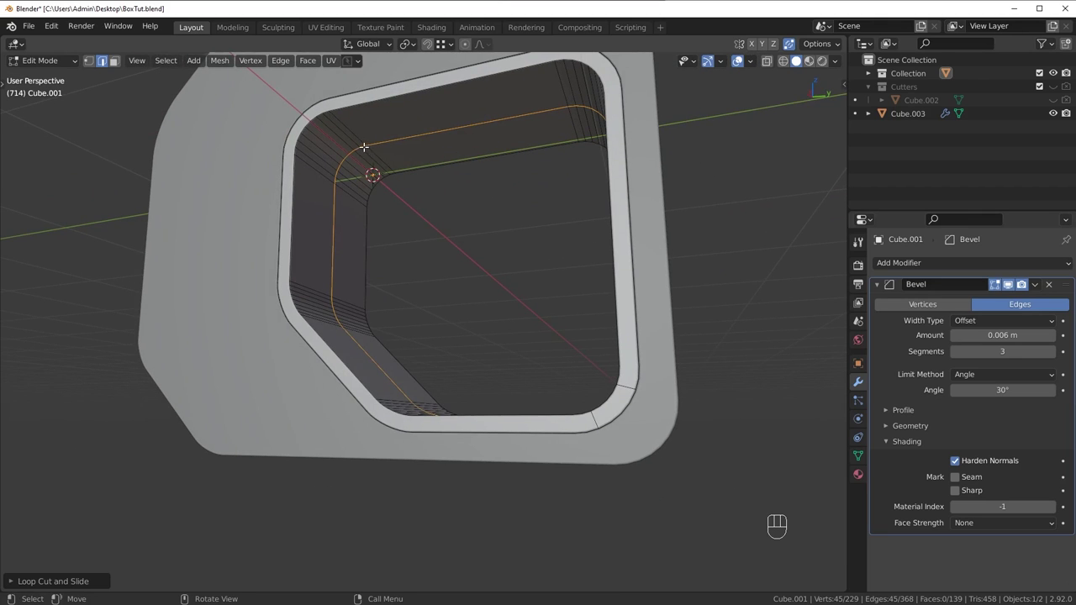
{"action": "left_click", "coordinate": [363, 147]}
{"action": "middle_click_drag", "start_coordinate": [448, 197], "coordinate": [494, 495]}
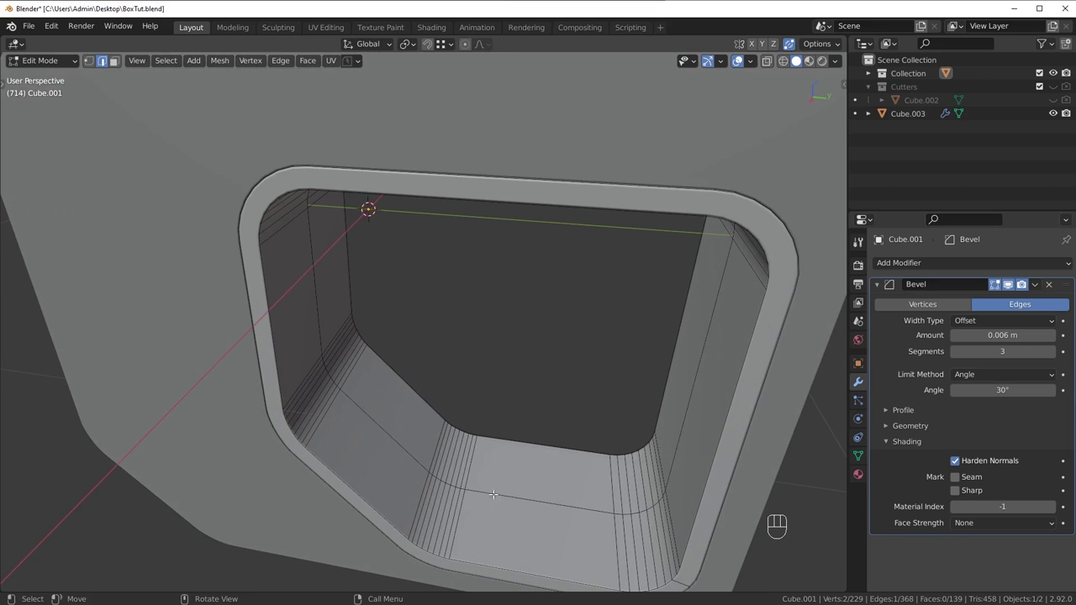
{"action": "left_click", "coordinate": [464, 489], "text": "ctrl"}
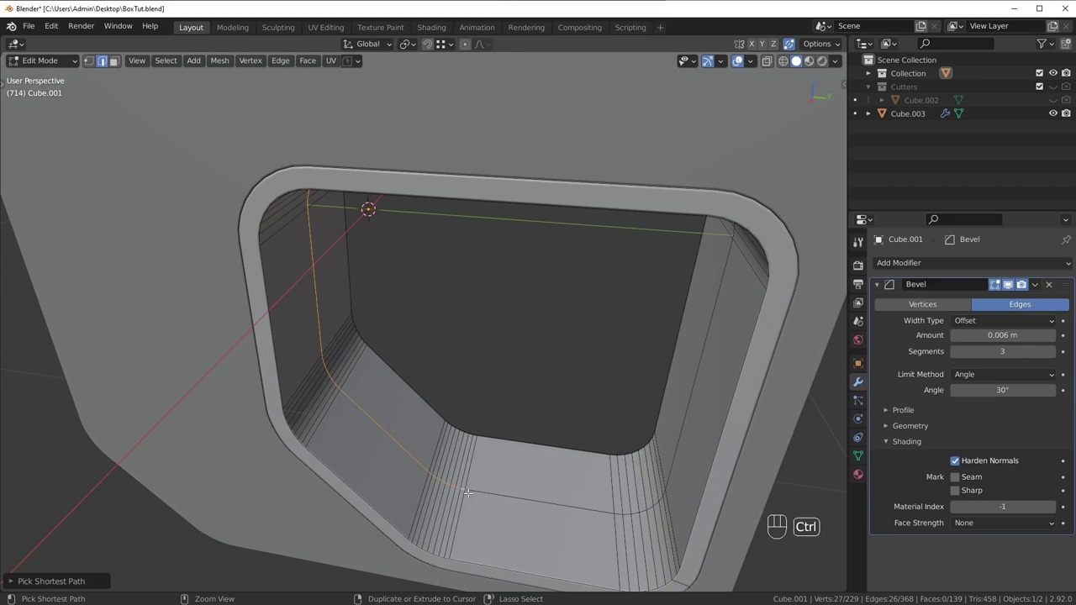
Step: Try to move the selected edge path along the global Y axis without proportional editing
{"action": "scroll", "coordinate": [532, 416], "scroll_direction": "down", "scroll_amount": 6}
{"action": "key", "text": "g"}
{"action": "key", "text": "y"}
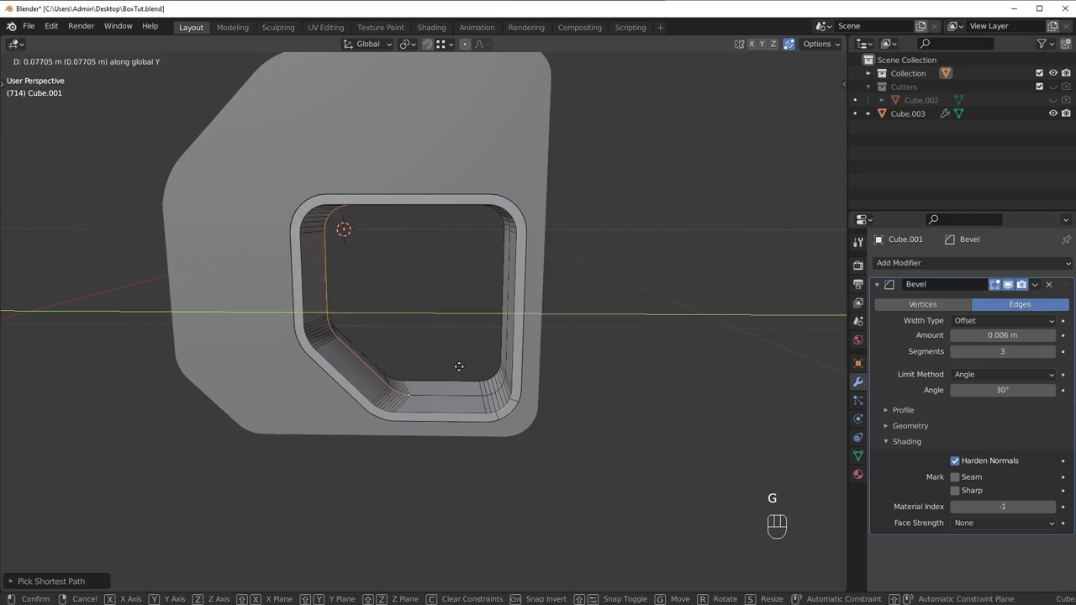
{"action": "left_click", "coordinate": [452, 363]}
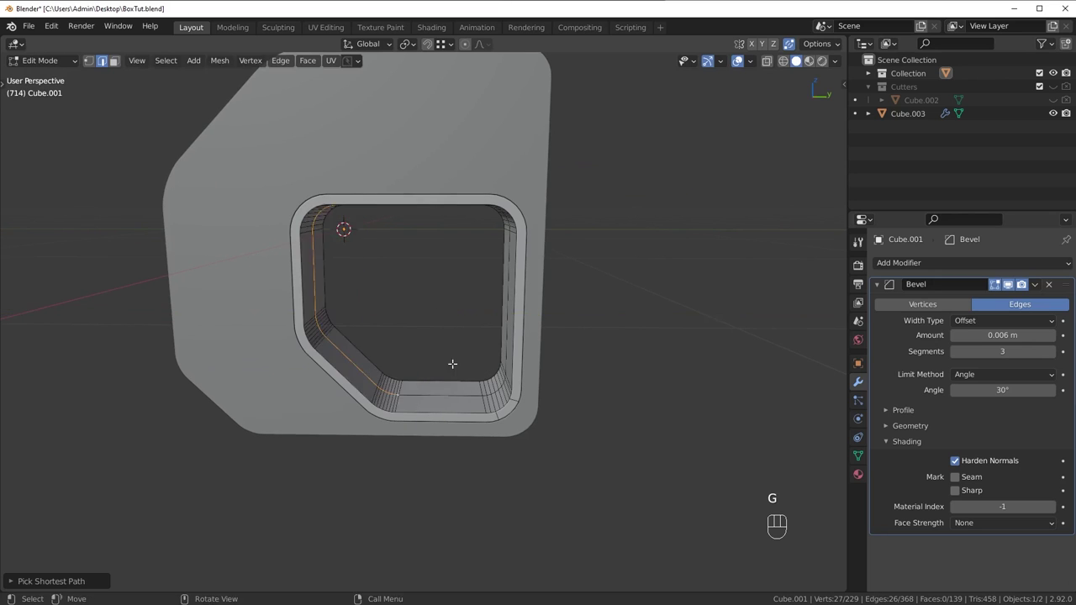
{"action": "middle_click_drag", "start_coordinate": [451, 363], "coordinate": [559, 274]}
{"action": "middle_click_drag", "start_coordinate": [622, 208], "coordinate": [575, 217]}
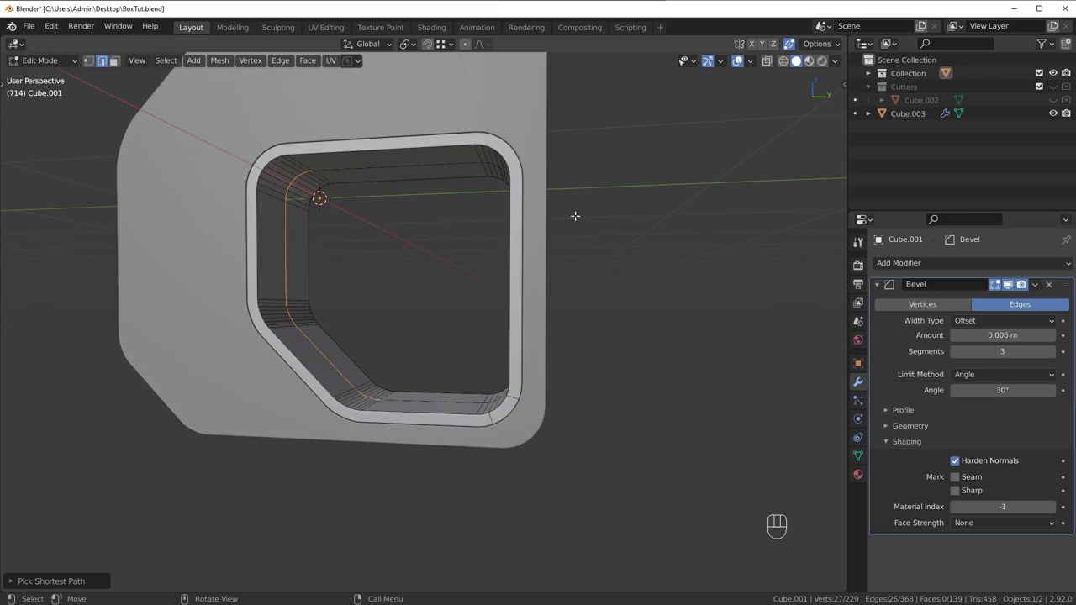
Step: Try to move the edge path along global Y with smooth proportional editing, reducing the influence size to 0.47
{"action": "left_click", "coordinate": [465, 44]}
{"action": "scroll", "coordinate": [468, 252], "scroll_direction": "up", "scroll_amount": 2}
{"action": "key", "text": "g"}
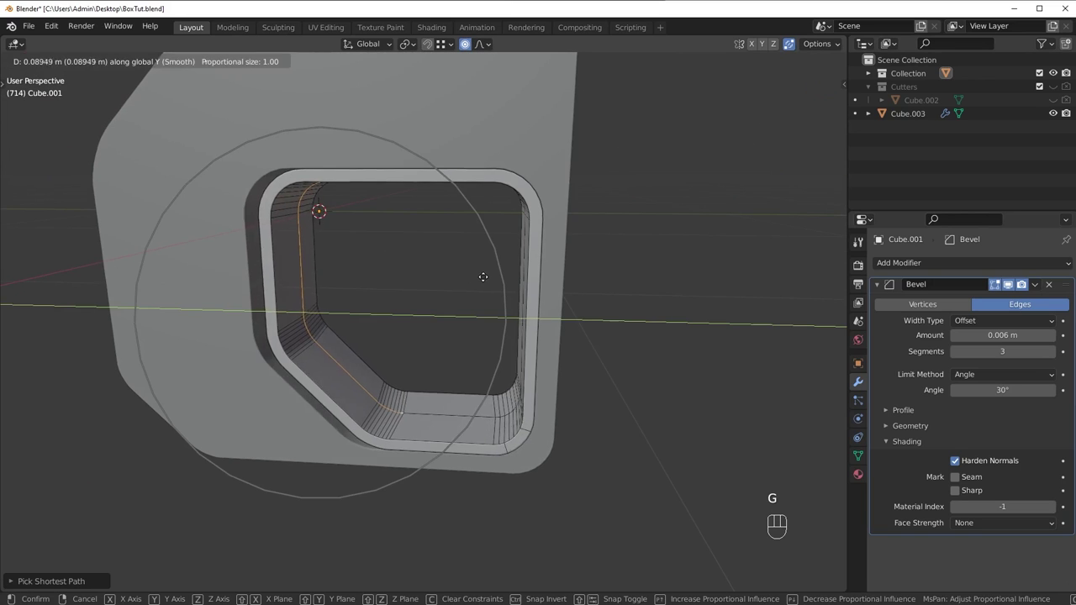
{"action": "scroll", "coordinate": [477, 278], "scroll_direction": "up", "scroll_amount": 8}
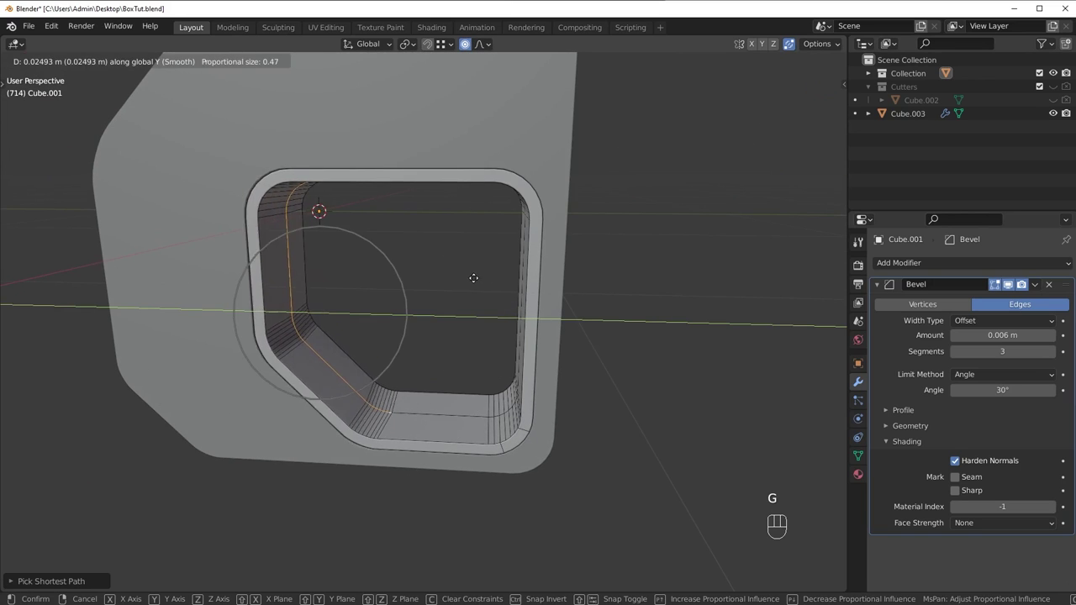
{"action": "left_click", "coordinate": [516, 269]}
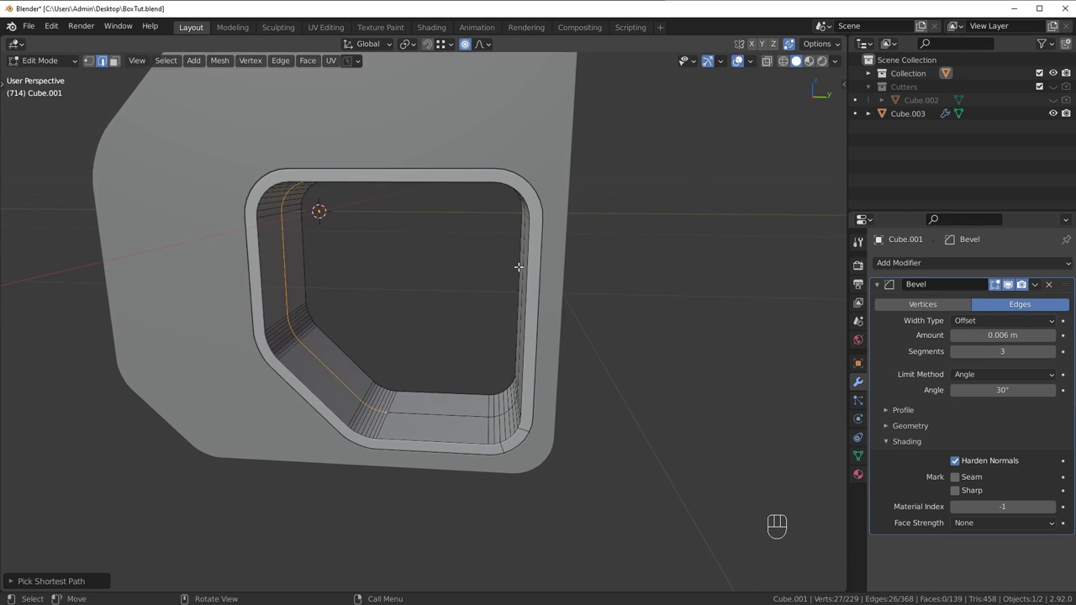
{"action": "key", "text": "KP_3"}
{"action": "key", "text": "g"}
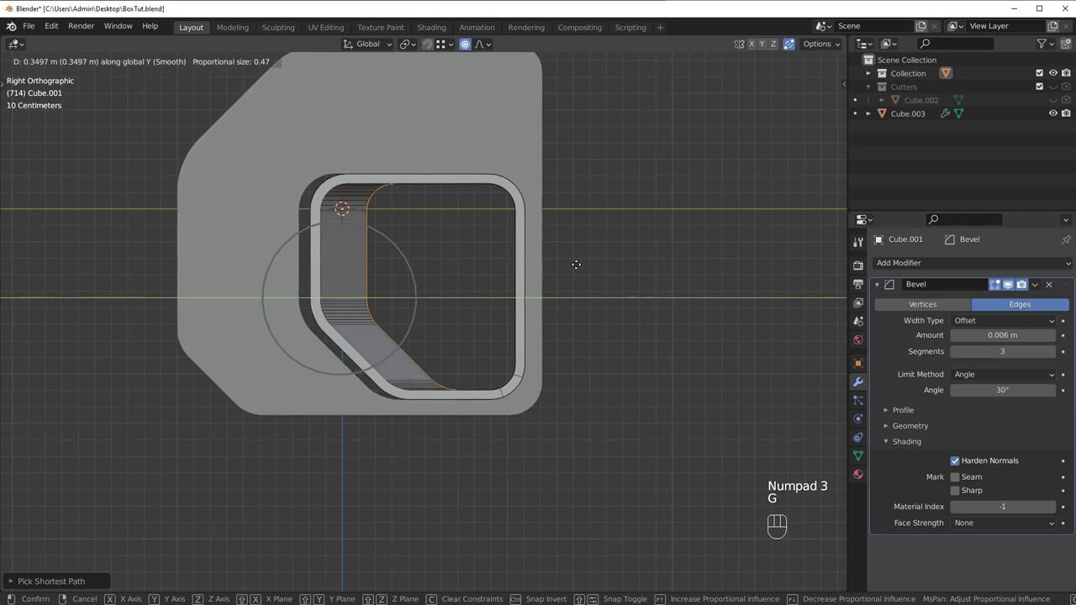
{"action": "right_click", "coordinate": [461, 138]}
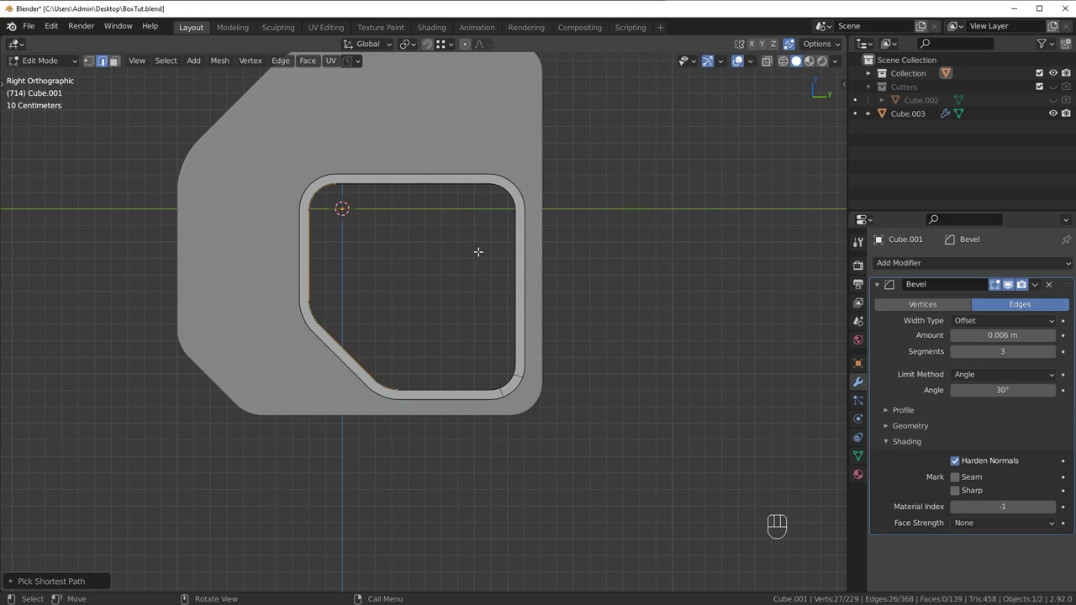
Step: Move the edge path along global Y into the opening to form a ridge, hiding the viewport overlays during placement
{"action": "key", "text": "g"}
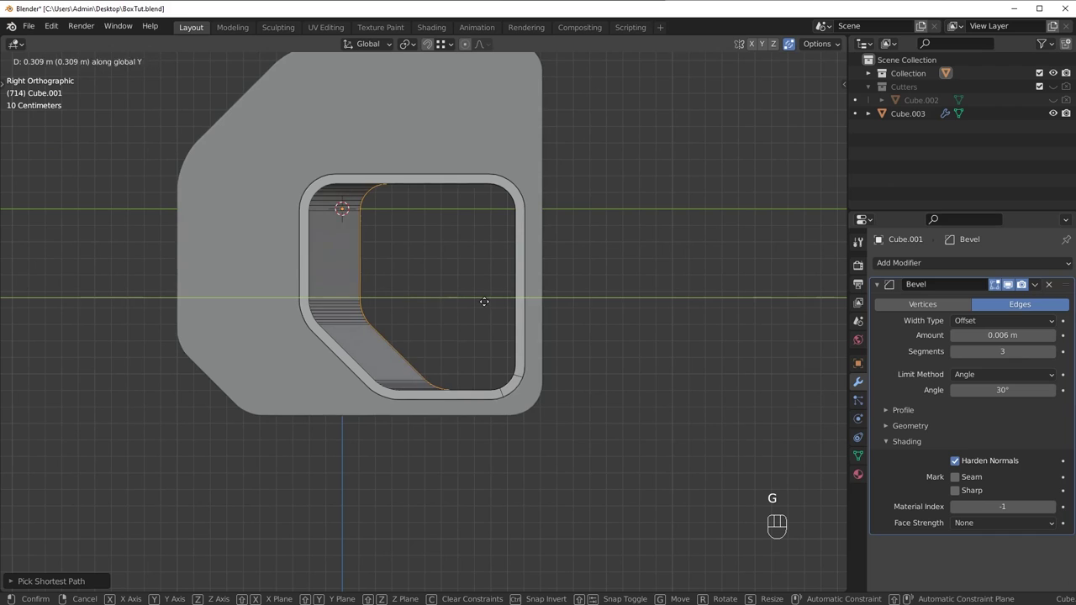
{"action": "right_click", "coordinate": [485, 300]}
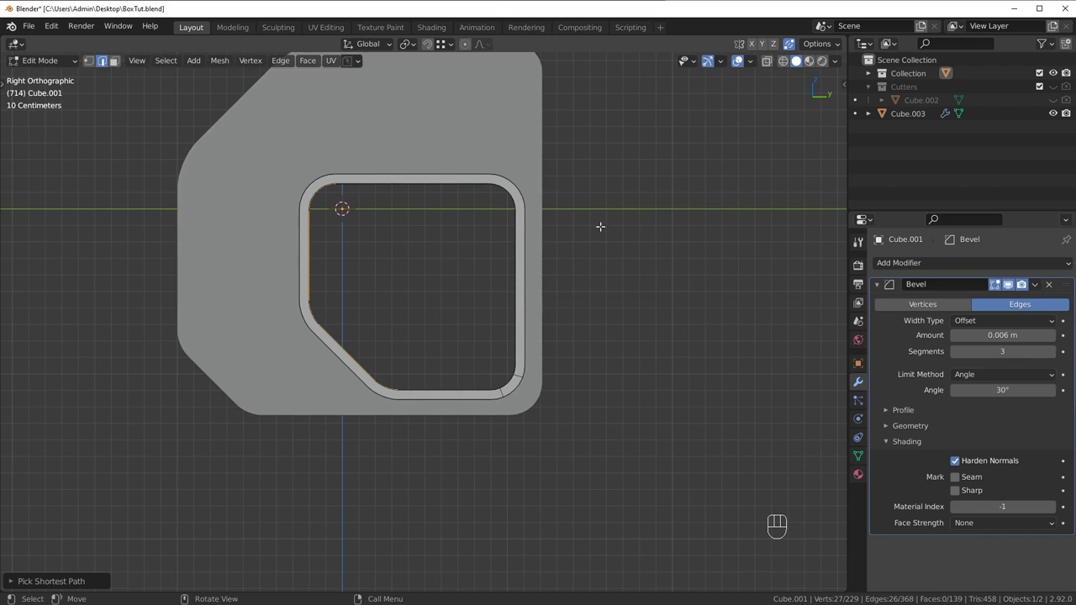
{"action": "left_click", "coordinate": [738, 62]}
{"action": "key", "text": "g"}
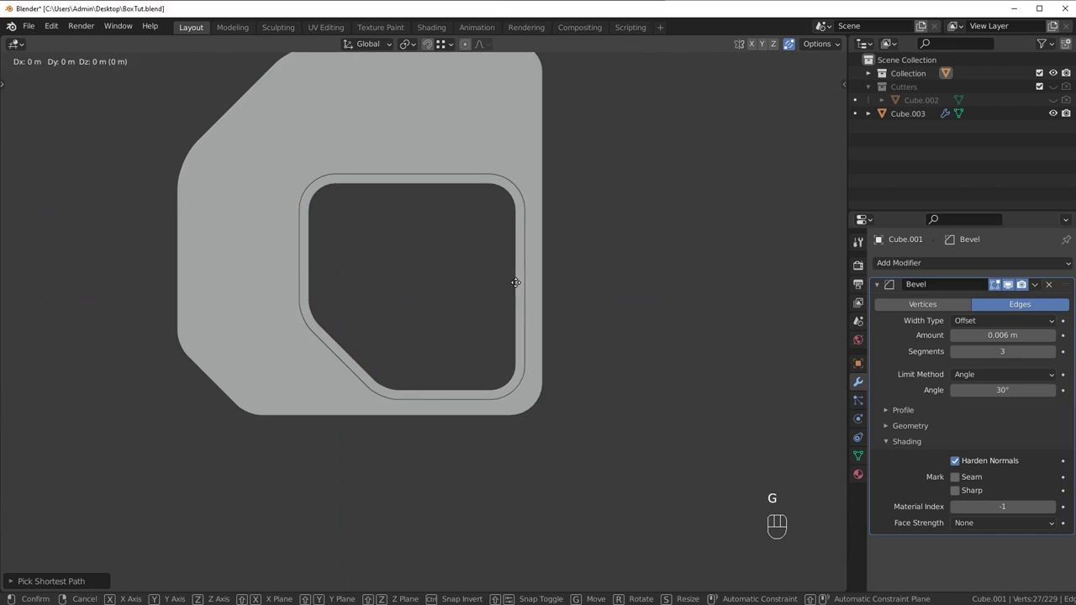
{"action": "left_click", "coordinate": [567, 285]}
{"action": "middle_click_drag", "start_coordinate": [568, 285], "coordinate": [697, 135]}
{"action": "left_click", "coordinate": [739, 68]}
{"action": "middle_click_drag", "start_coordinate": [521, 286], "coordinate": [545, 341]}
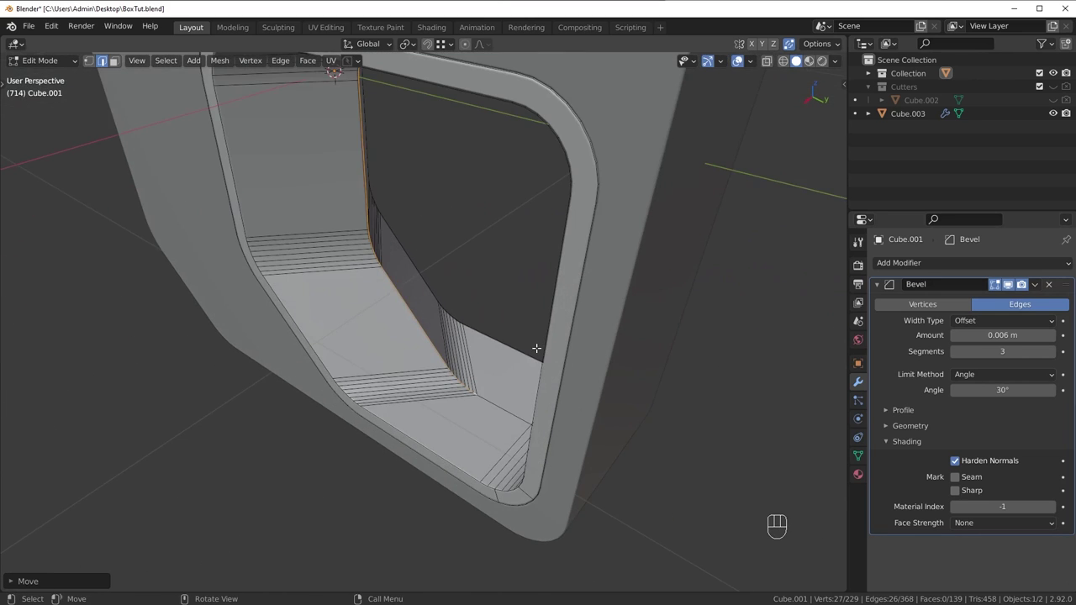
Step: Bevel the ridge edges with 8 segments and a width of about 0.21 m, and check the shape in Object Mode
{"action": "key", "text": "ctrl+b"}
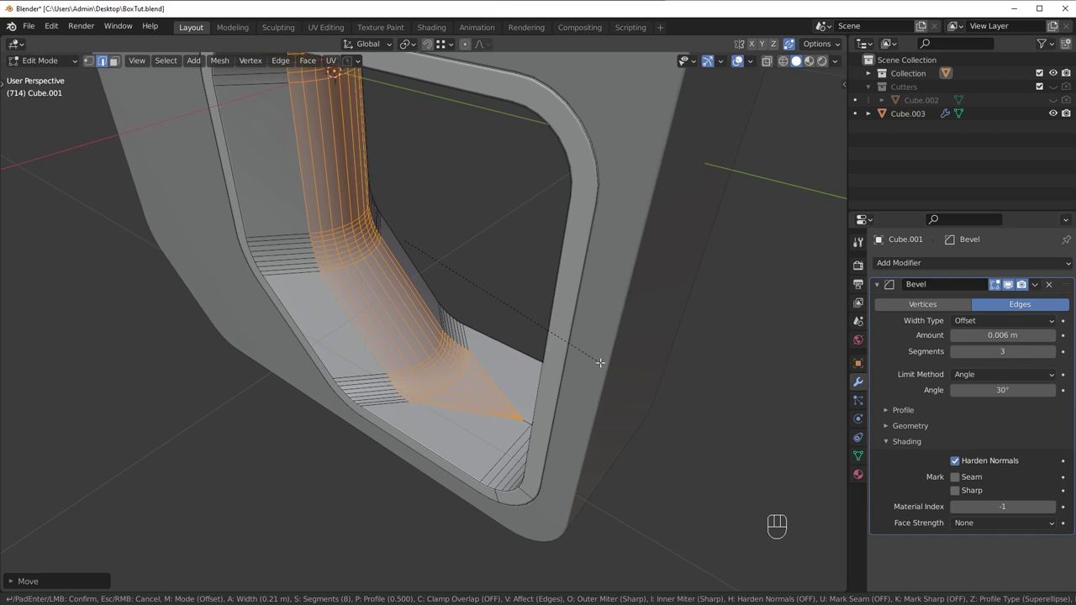
{"action": "key", "text": "Tab"}
{"action": "key", "text": "KP_3"}
{"action": "key", "text": "alt+a"}
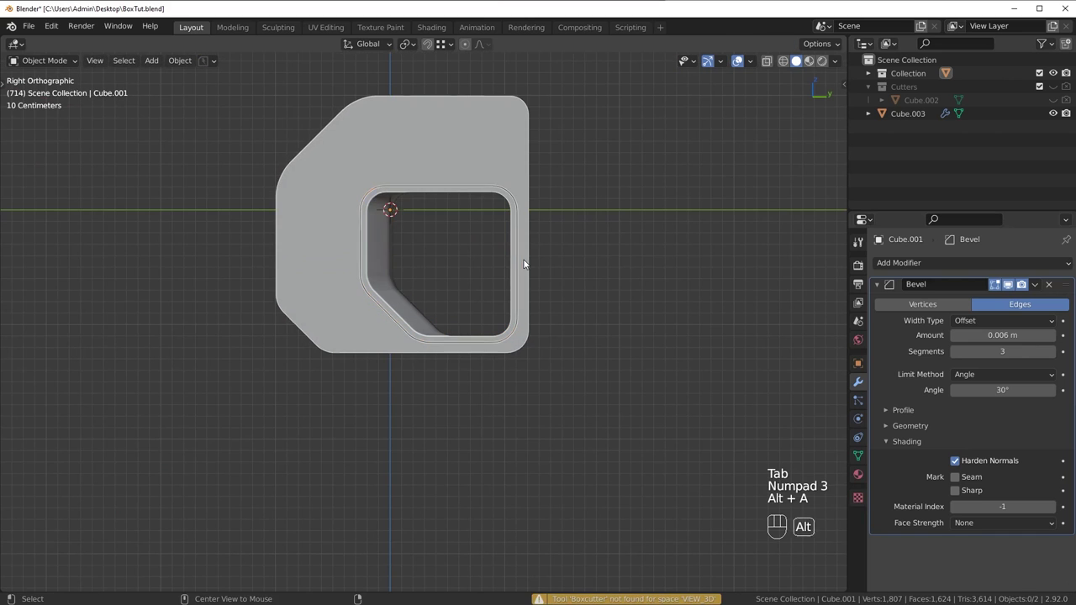
{"action": "middle_click_drag", "start_coordinate": [36, 387], "coordinate": [529, 375]}
Step: Nudge the bevelled ridge geometry along the global Y axis in Edit Mode
{"action": "key", "text": "Tab"}
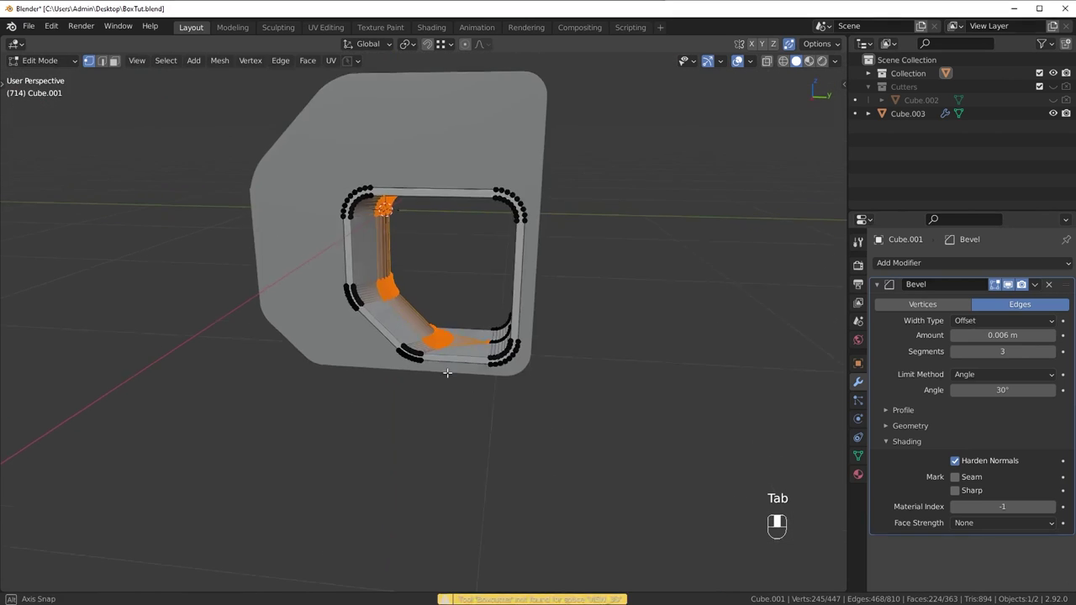
{"action": "scroll", "coordinate": [447, 373], "scroll_direction": "up", "scroll_amount": 5}
{"action": "key", "text": "g"}
{"action": "key", "text": "y"}
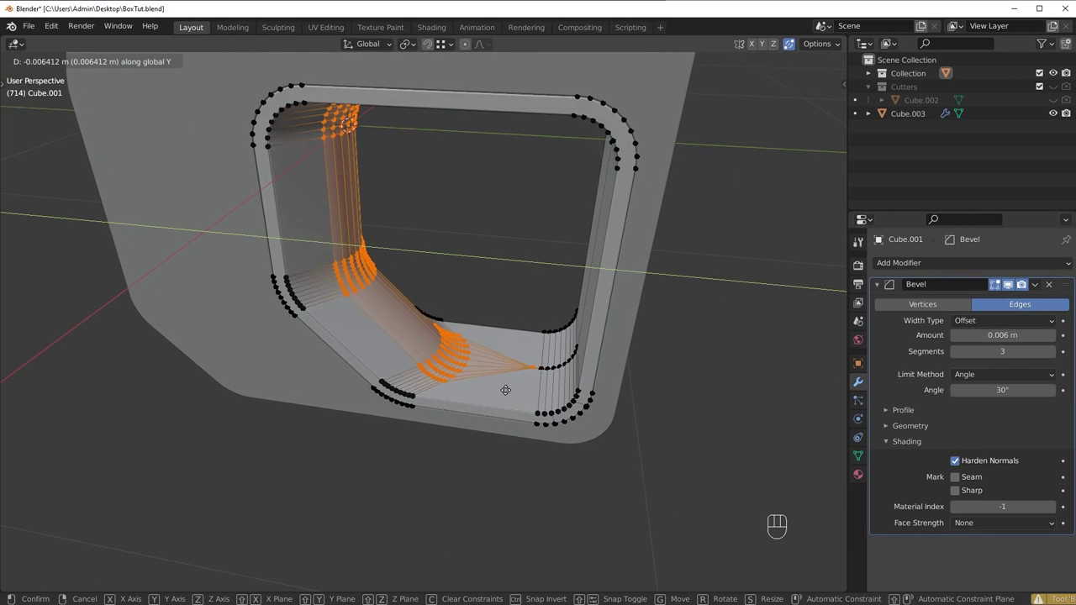
{"action": "left_click", "coordinate": [505, 386]}
Step: Clear the selection and examine up close the edges converging at the bevel's end on the frame's lower inner wall
{"action": "scroll", "coordinate": [500, 382], "scroll_direction": "up", "scroll_amount": 2}
{"action": "middle_click_drag", "start_coordinate": [492, 375], "coordinate": [500, 406]}
{"action": "scroll", "coordinate": [488, 377], "scroll_direction": "down", "scroll_amount": 4}
{"action": "scroll", "coordinate": [500, 406], "scroll_direction": "up", "scroll_amount": 4}
{"action": "key", "text": "Tab"}
{"action": "left_click", "coordinate": [583, 425]}
{"action": "scroll", "coordinate": [612, 463], "scroll_direction": "up", "scroll_amount": 3}
{"action": "key", "text": "alt+a"}
{"action": "middle_click_drag", "start_coordinate": [612, 464], "coordinate": [523, 458]}
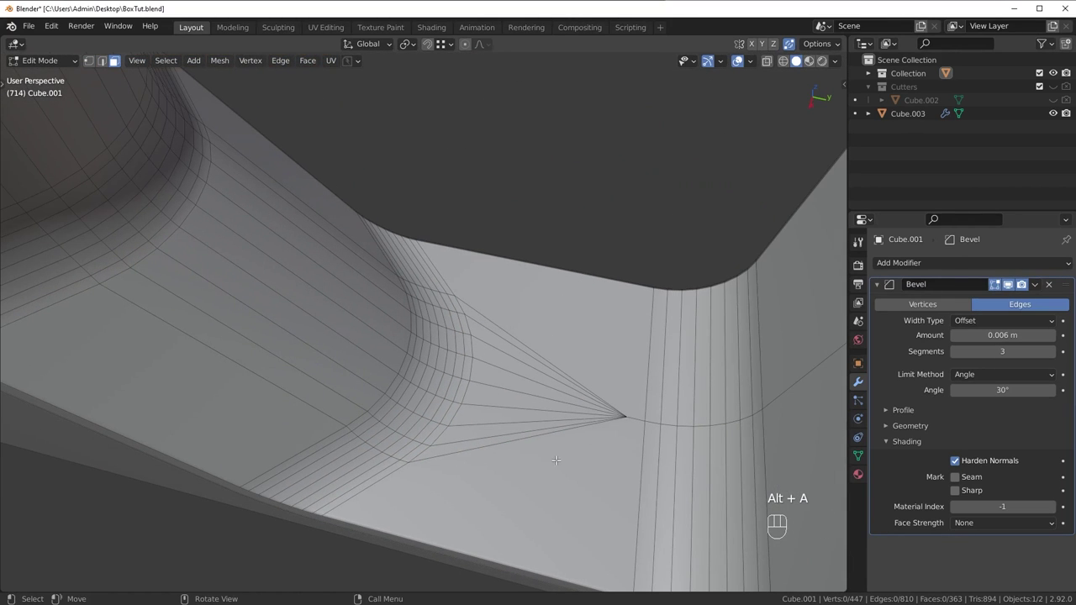
Step: Select the triangle fan and adjoining faces on the opening's lower inner wall and merge them into one face
{"action": "key", "text": "c"}
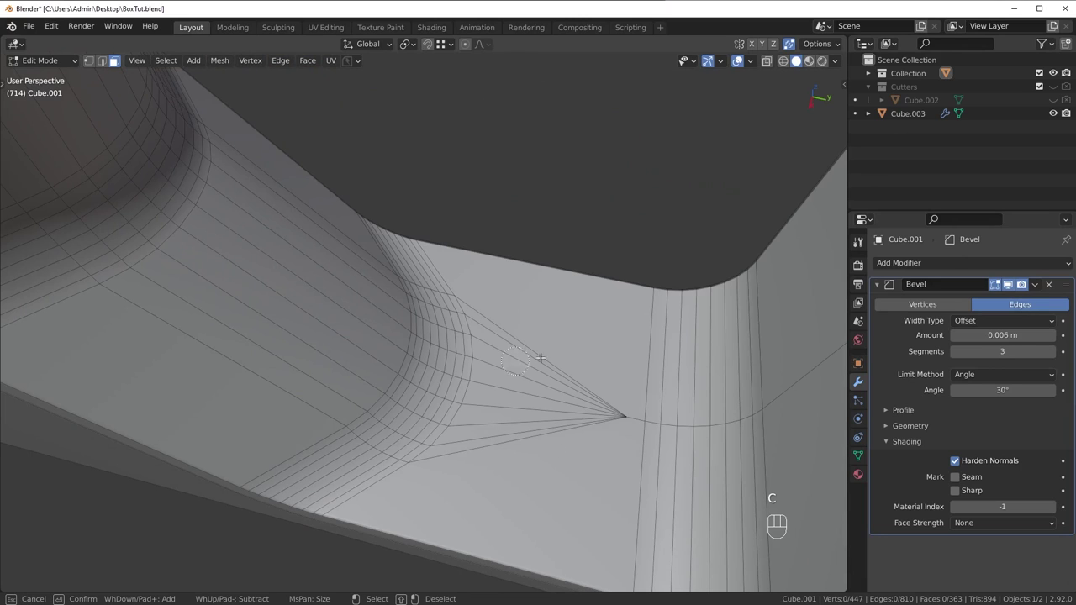
{"action": "left_click_drag", "start_coordinate": [536, 470], "coordinate": [557, 341]}
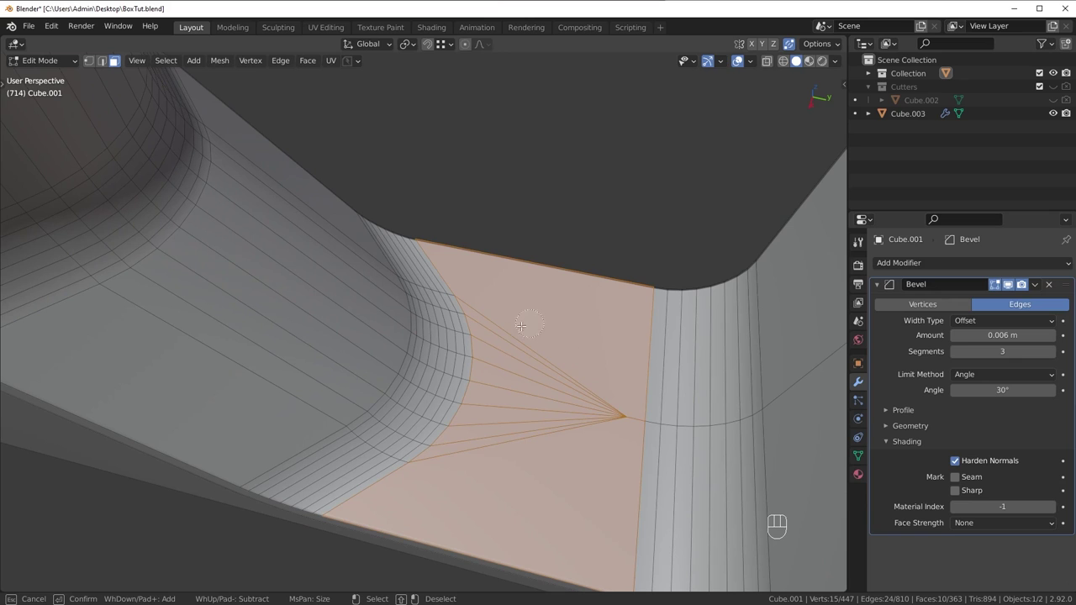
{"action": "right_click", "coordinate": [520, 326]}
{"action": "scroll", "coordinate": [528, 363], "scroll_direction": "down", "scroll_amount": 3}
{"action": "key", "text": "f"}
Step: Merge the triangle fan and adjoining faces on the opening's upper inner wall into one face and return to Object Mode
{"action": "mouse_move", "coordinate": [534, 368]}
{"action": "middle_mouse_down"}
{"action": "mouse_move", "coordinate": [517, 307]}
{"action": "mouse_move", "coordinate": [495, 394]}
{"action": "mouse_move", "coordinate": [444, 218]}
{"action": "middle_mouse_up"}
{"action": "key", "text": "alt+a"}
{"action": "key", "text": "c"}
{"action": "left_click_drag", "start_coordinate": [442, 188], "coordinate": [448, 170]}
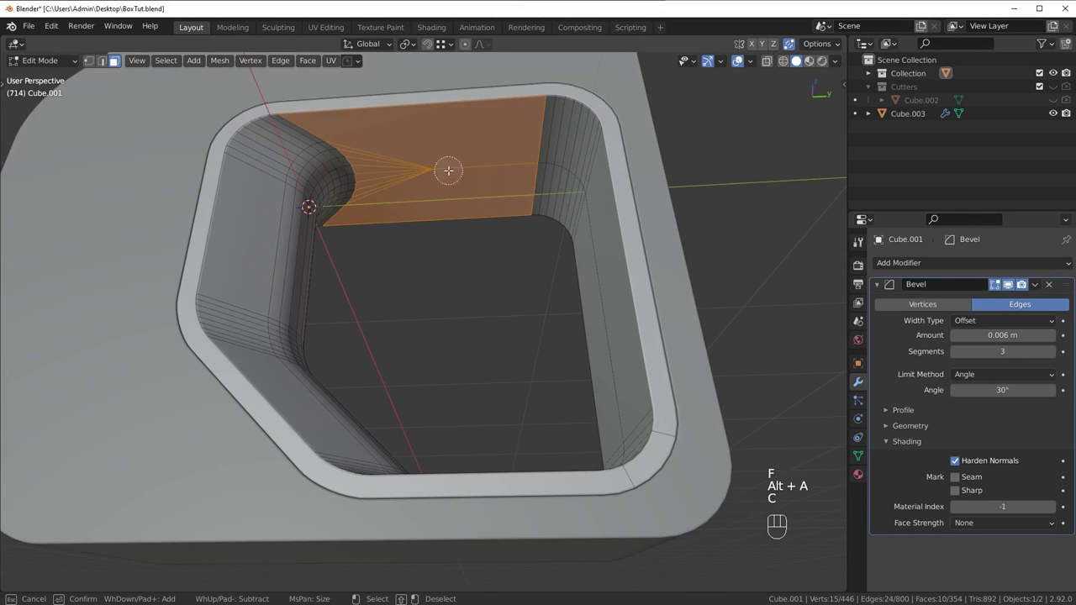
{"action": "right_click", "coordinate": [448, 171]}
{"action": "key", "text": "f"}
{"action": "key", "text": "alt+a"}
{"action": "key", "text": "Tab"}
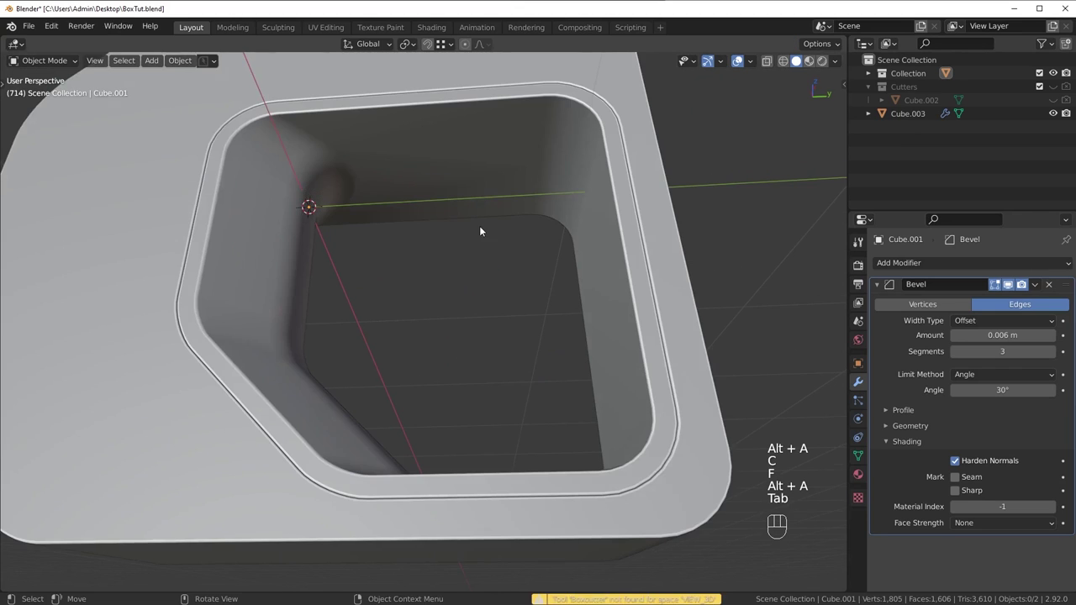
Step: Select the inner frame object Cube.001 and enter Edit Mode on its mesh
{"action": "middle_click_drag", "start_coordinate": [481, 230], "coordinate": [372, 437]}
{"action": "left_click", "coordinate": [372, 435]}
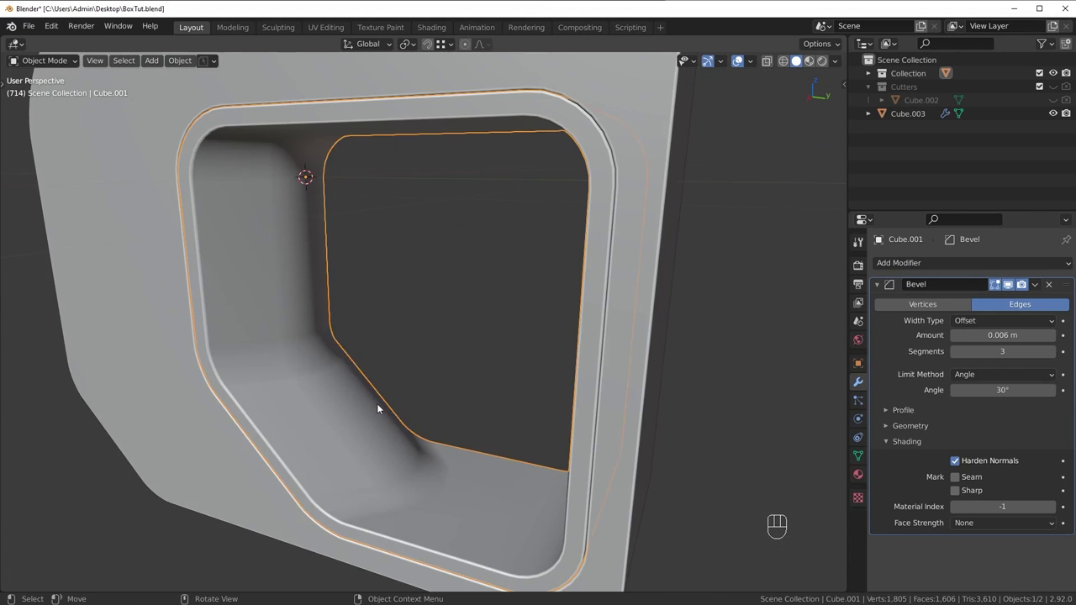
{"action": "key", "text": "Tab"}
{"action": "middle_click_drag", "start_coordinate": [427, 504], "coordinate": [372, 425]}
{"action": "key", "text": "Tab"}
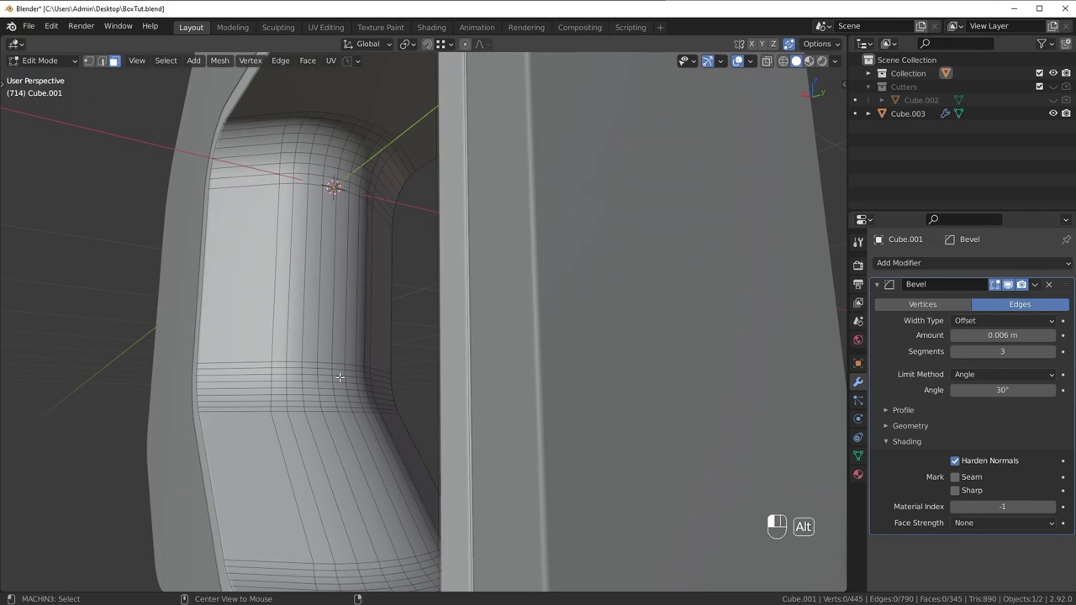
{"action": "left_click", "coordinate": [340, 378], "text": "alt"}
{"action": "middle_click_drag", "start_coordinate": [340, 378], "coordinate": [361, 325]}
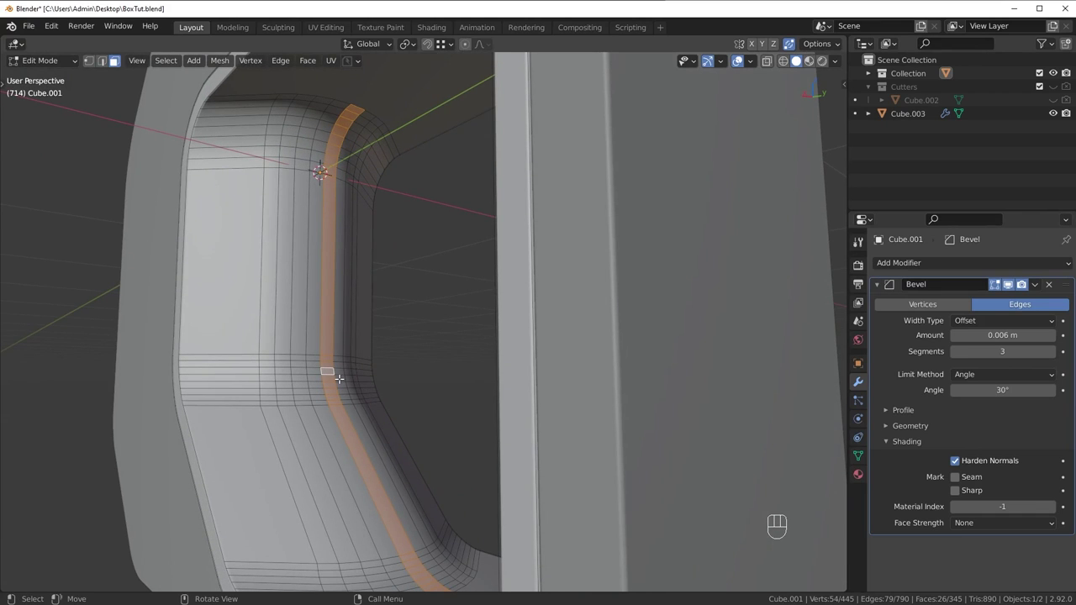
{"action": "key", "text": "ctrl+KP_Add"}
{"action": "key", "text": "ctrl+KP_Add"}
{"action": "key", "text": "ctrl+KP_Add"}
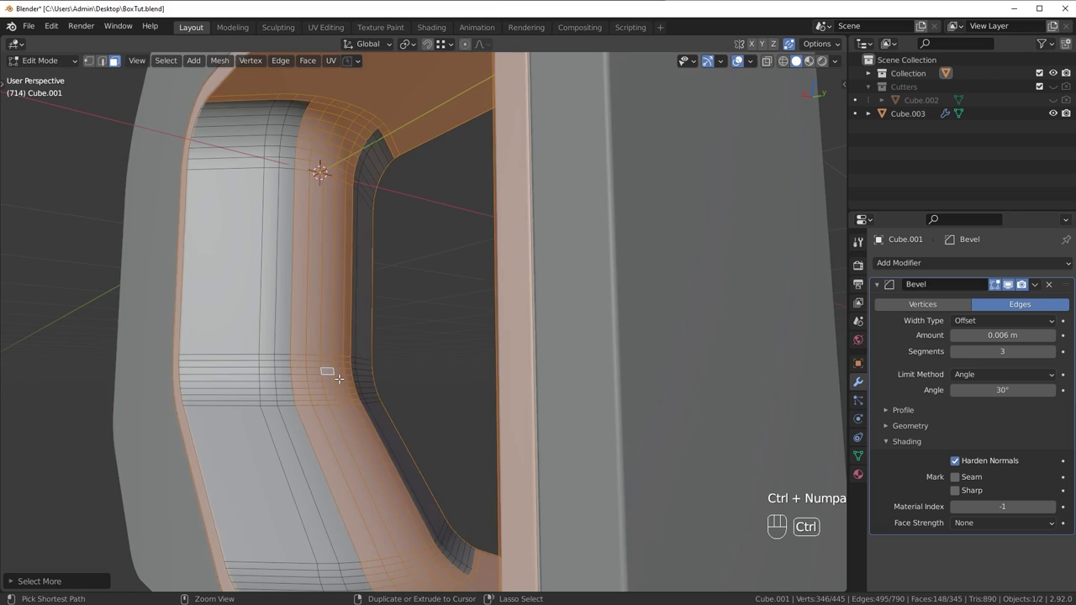
{"action": "scroll", "coordinate": [399, 300], "scroll_direction": "down", "scroll_amount": 4}
{"action": "middle_click_drag", "start_coordinate": [332, 364], "coordinate": [379, 458]}
{"action": "scroll", "coordinate": [370, 245], "scroll_direction": "up", "scroll_amount": 3}
{"action": "key", "text": "alt+a"}
{"action": "scroll", "coordinate": [367, 380], "scroll_direction": "up", "scroll_amount": 3}
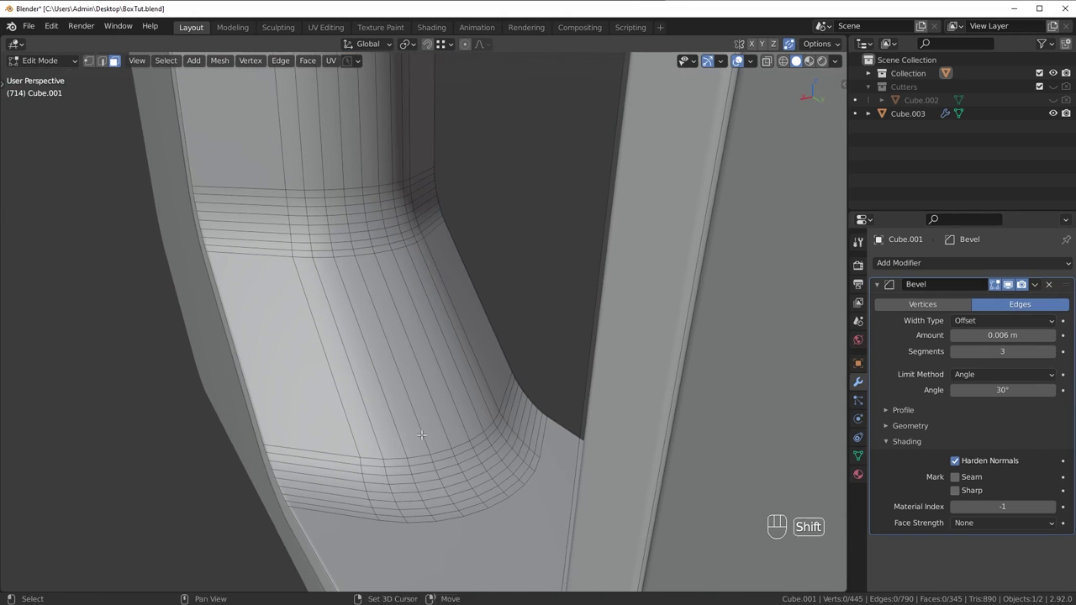
Step: Select the eight adjacent face loops running along the curved corner of the frame's inner wall
{"action": "left_click", "coordinate": [380, 486], "text": "alt"}
{"action": "left_click", "coordinate": [408, 486], "text": "alt+shift"}
{"action": "left_click", "coordinate": [428, 481], "text": "alt+shift"}
{"action": "left_click", "coordinate": [452, 474], "text": "alt+shift"}
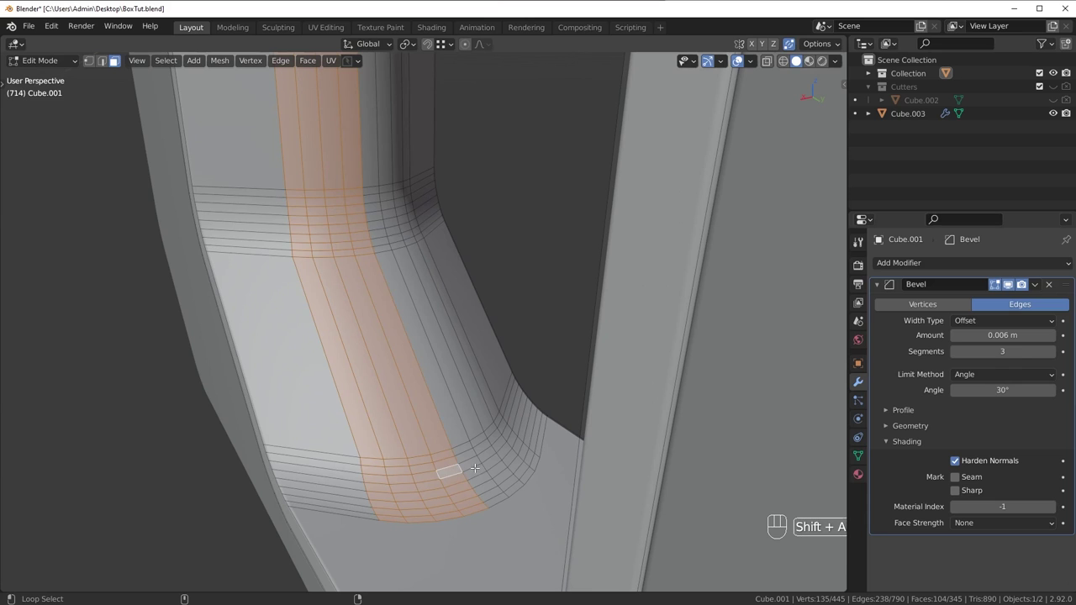
{"action": "left_click", "coordinate": [475, 468], "text": "alt+shift"}
{"action": "left_click", "coordinate": [488, 455], "text": "alt+shift"}
{"action": "left_click", "coordinate": [502, 449], "text": "alt+shift"}
{"action": "left_click", "coordinate": [510, 437], "text": "alt+shift"}
Step: Move the selected face loops slightly toward the opening in the right orthographic view and return to Object Mode
{"action": "middle_click_drag", "start_coordinate": [509, 437], "coordinate": [499, 413]}
{"action": "scroll", "coordinate": [522, 436], "scroll_direction": "down", "scroll_amount": 5}
{"action": "key", "text": "KP_3"}
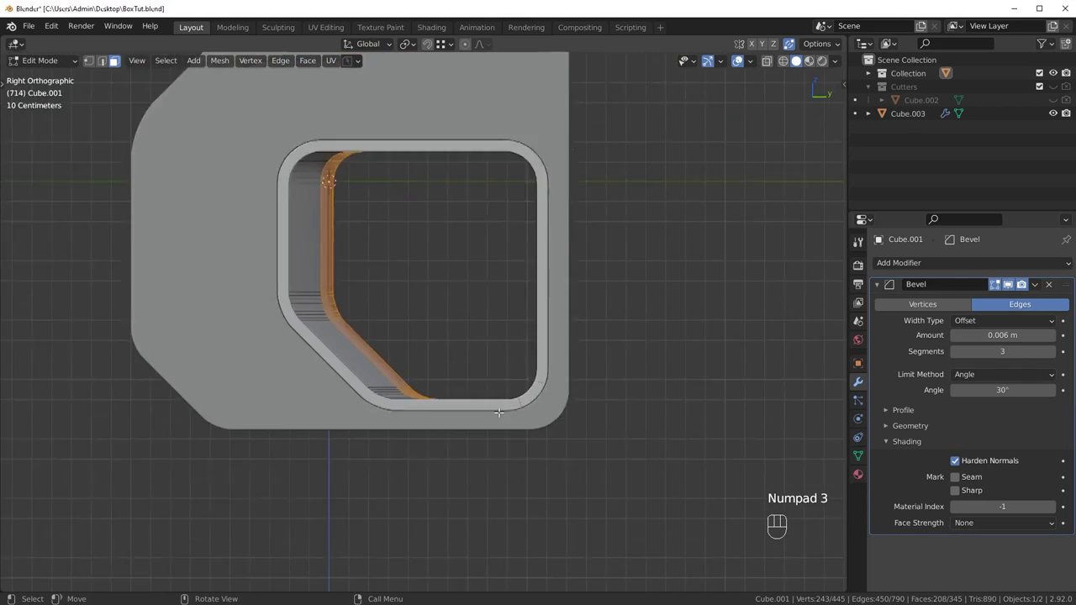
{"action": "key", "text": "g"}
{"action": "left_click", "coordinate": [514, 407]}
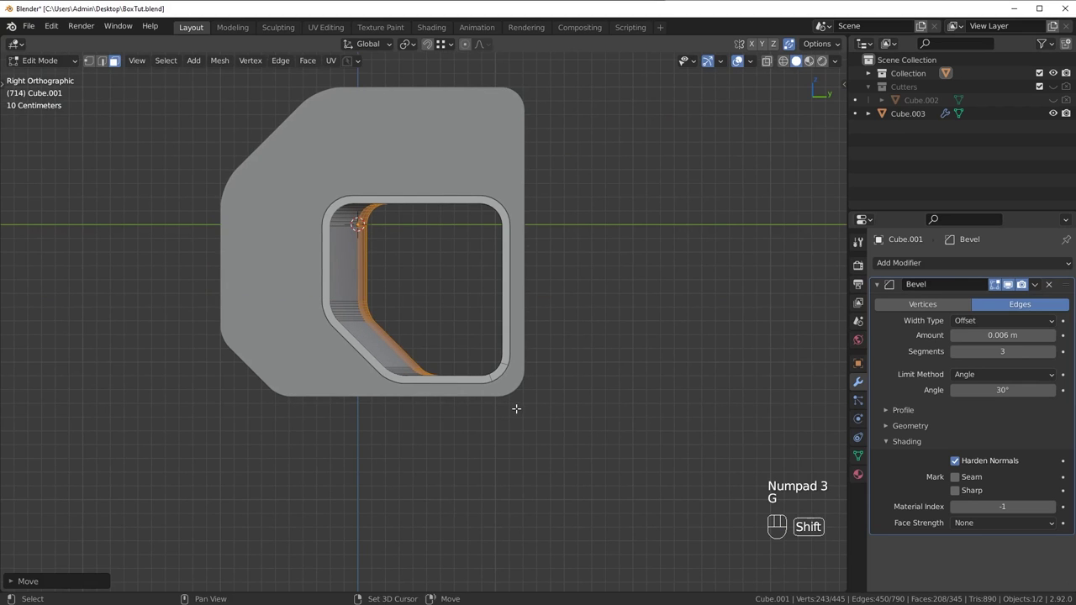
{"action": "key", "text": "Tab"}
{"action": "key", "text": "alt+a"}
{"action": "mouse_move", "coordinate": [517, 324]}
{"action": "middle_mouse_down"}
{"action": "mouse_move", "coordinate": [596, 339]}
{"action": "mouse_move", "coordinate": [435, 350]}
{"action": "mouse_move", "coordinate": [518, 327]}
{"action": "middle_mouse_up"}
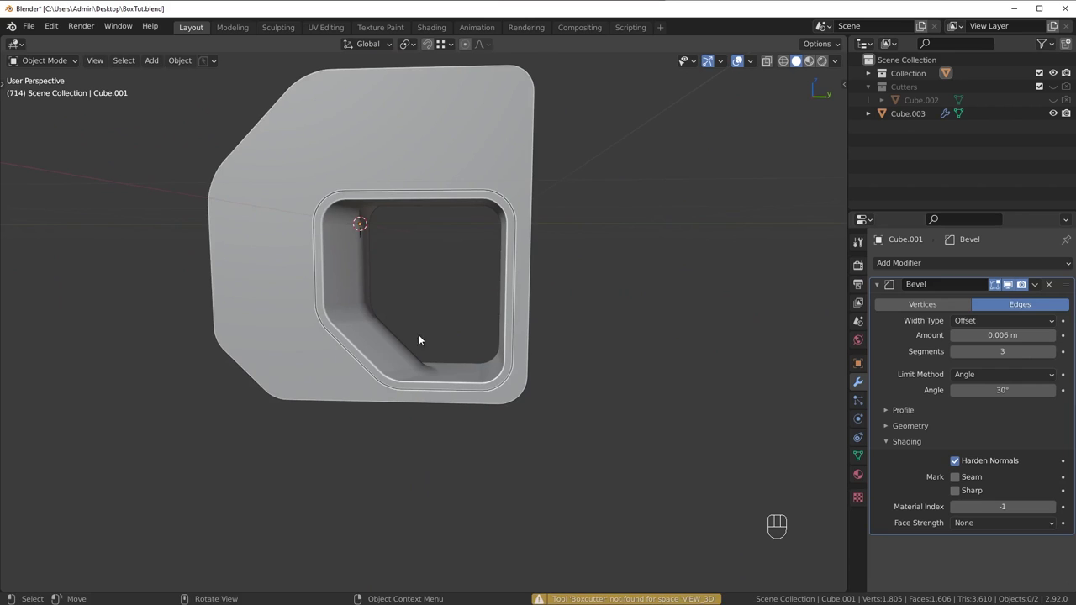
{"action": "scroll", "coordinate": [283, 437], "scroll_direction": "up", "scroll_amount": 8}
{"action": "key", "text": "Tab"}
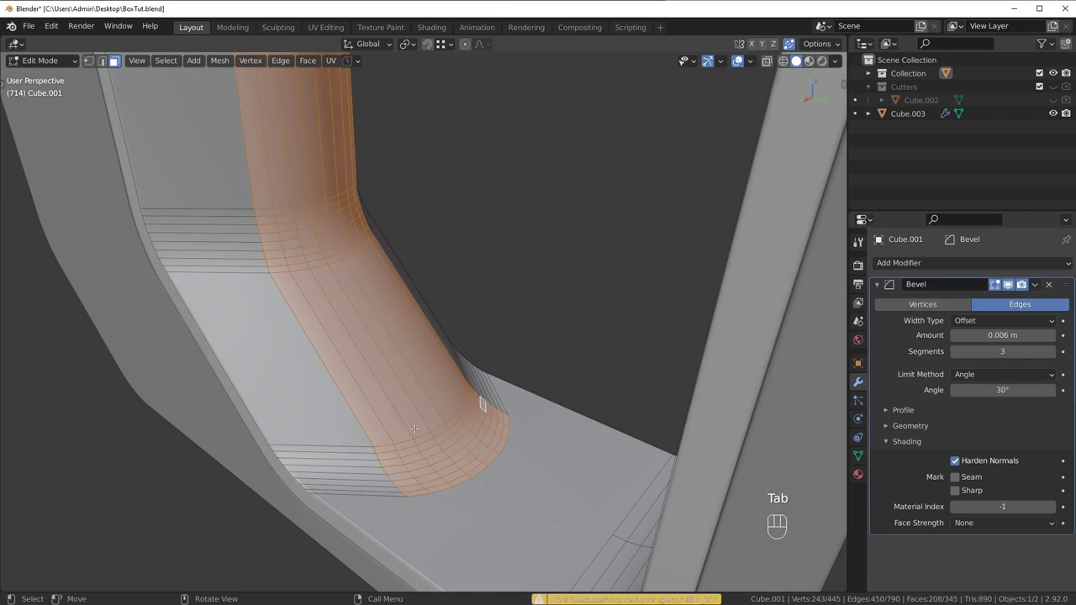
{"action": "key", "text": "alt+a"}
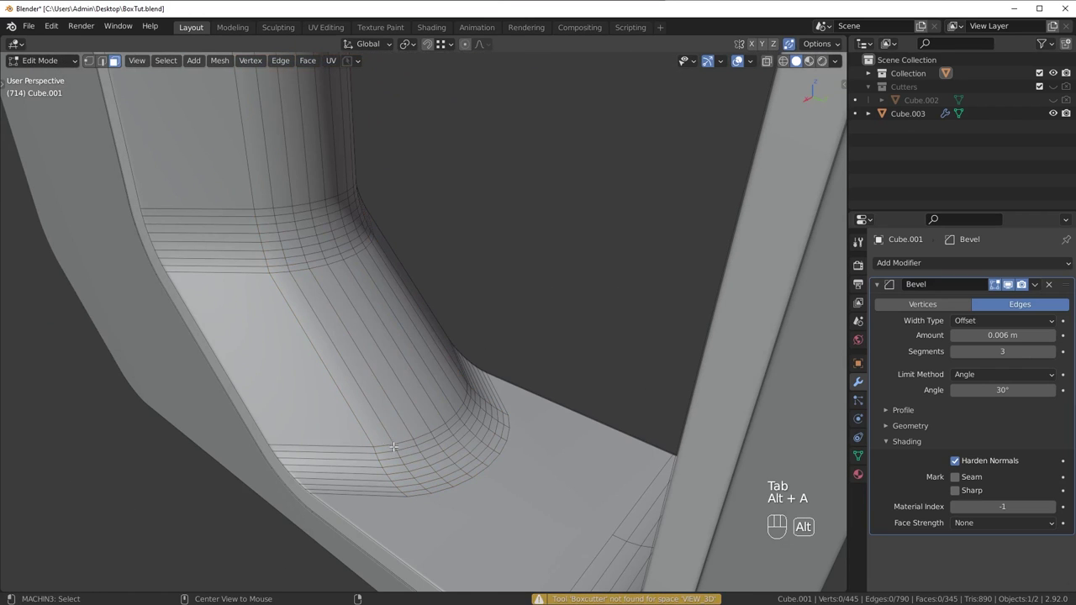
{"action": "left_click", "coordinate": [384, 446], "text": "alt"}
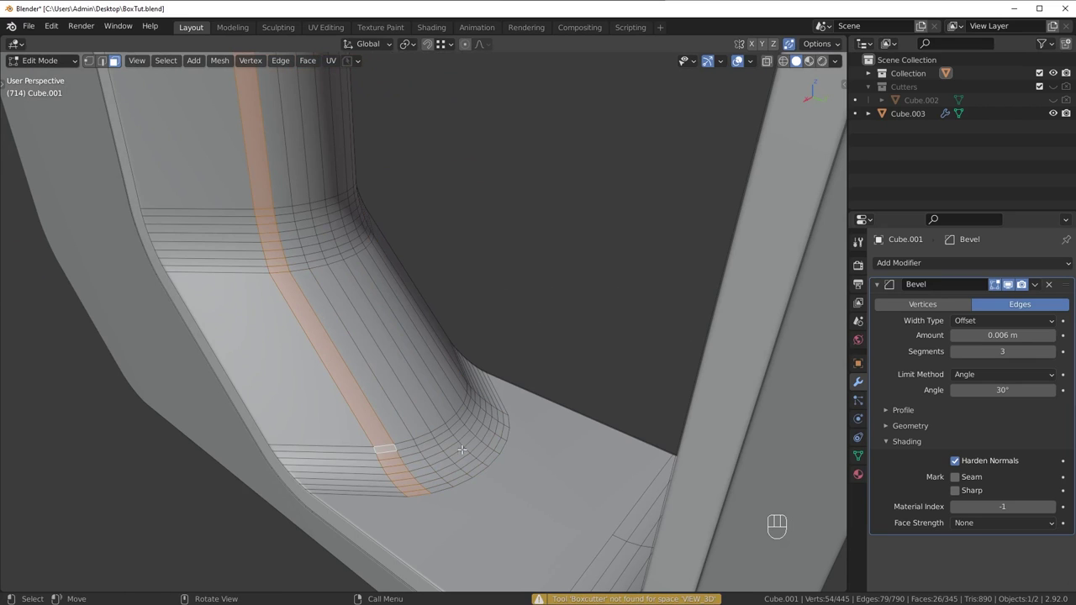
{"action": "middle_click_drag", "start_coordinate": [462, 450], "coordinate": [441, 465]}
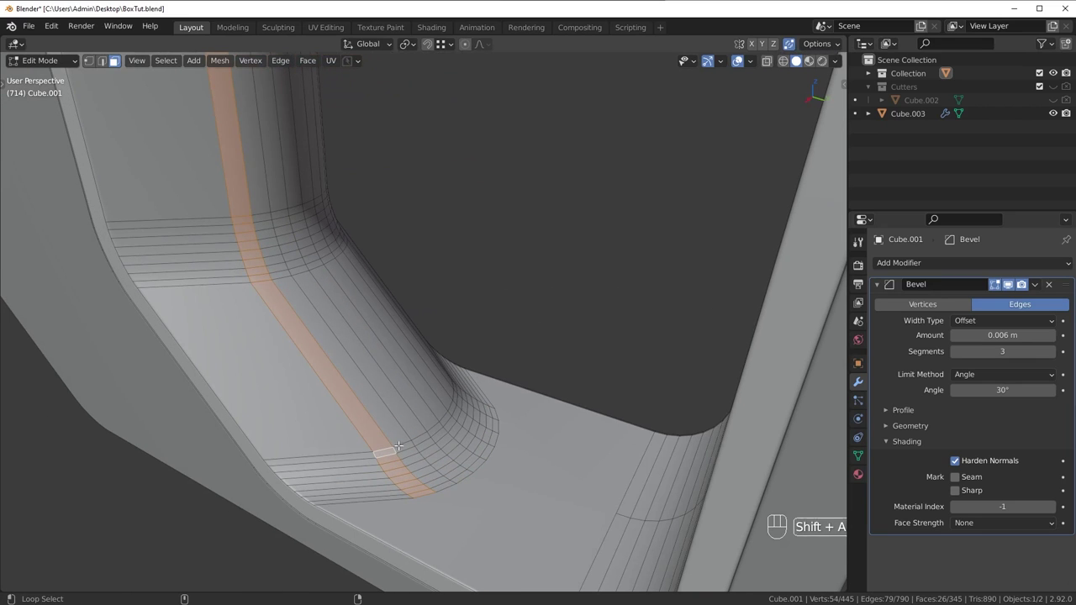
{"action": "left_click", "coordinate": [402, 446], "text": "alt"}
{"action": "left_click", "coordinate": [382, 448], "text": "alt+shift"}
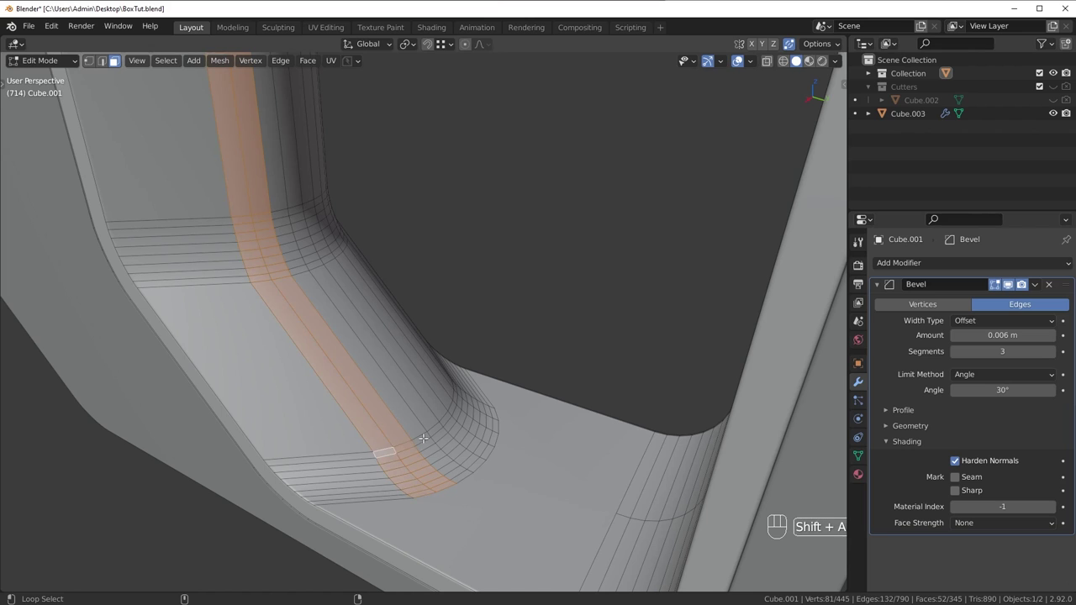
{"action": "left_click", "coordinate": [423, 438], "text": "alt+shift"}
{"action": "left_click", "coordinate": [436, 426], "text": "alt+shift"}
{"action": "scroll", "coordinate": [437, 425], "scroll_direction": "down", "scroll_amount": 4}
{"action": "key", "text": "Tab"}
{"action": "key", "text": "Tab"}
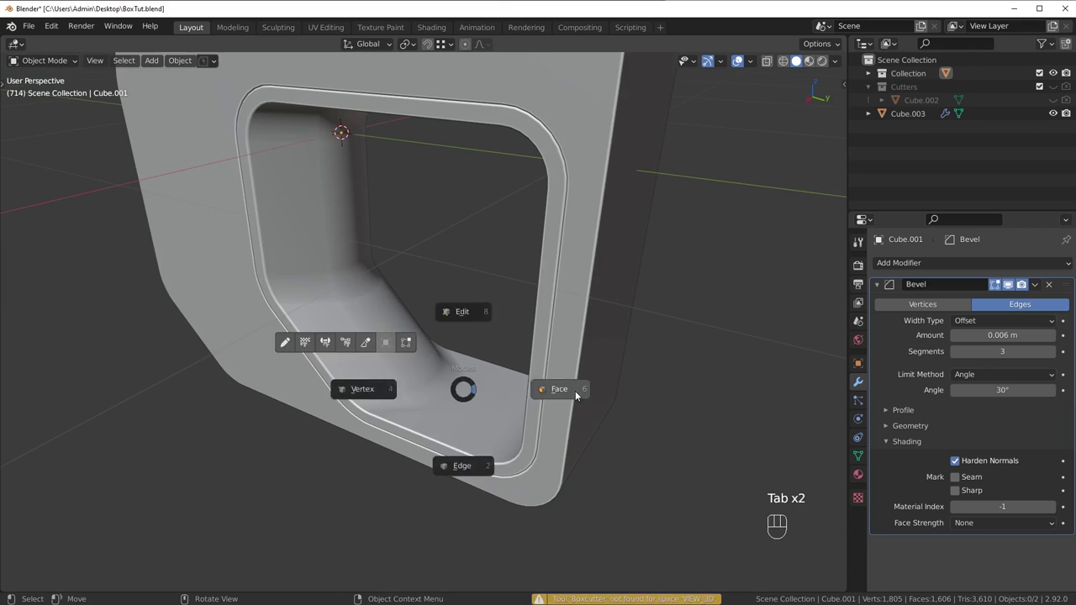
{"action": "key", "text": "alt+a"}
{"action": "key", "text": "Tab"}
{"action": "key", "text": "alt+a"}
Step: Show the whole model in right orthographic view and save the file
{"action": "middle_click_drag", "start_coordinate": [475, 325], "coordinate": [493, 319]}
{"action": "key", "text": "KP_3"}
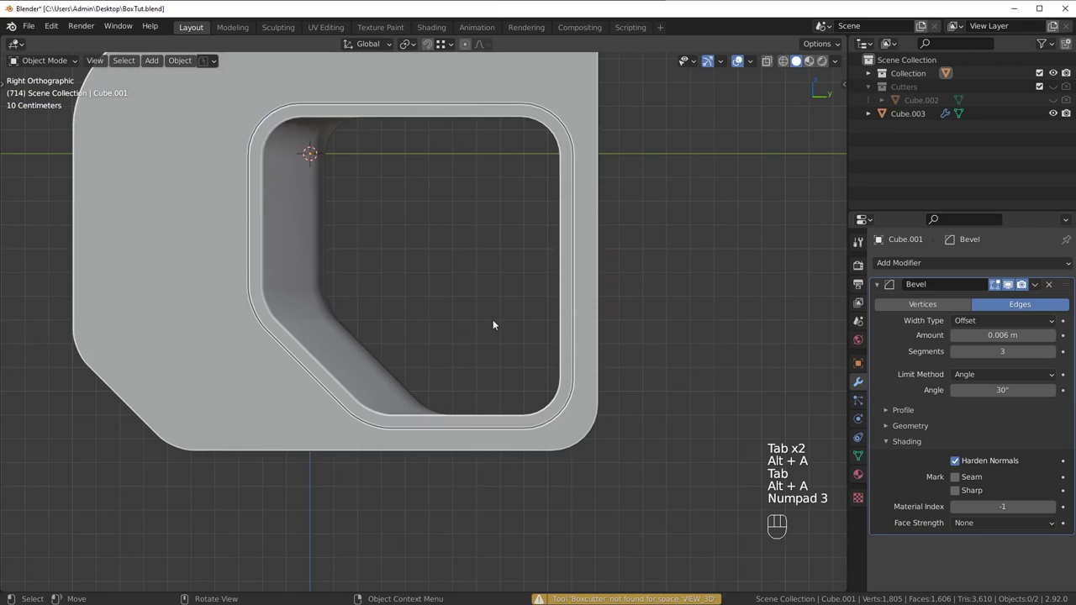
{"action": "scroll", "coordinate": [493, 325], "scroll_direction": "down", "scroll_amount": 5}
{"action": "key", "text": "ctrl+s"}
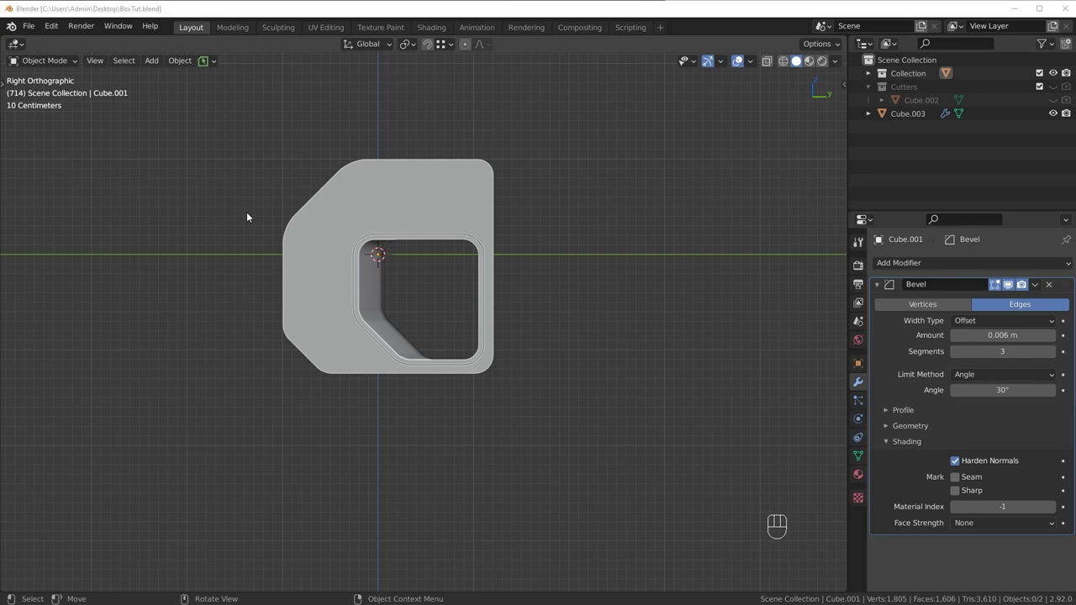
Step: Examine the frame around the opening and the outer body's chamfered corners in the right orthographic view
{"action": "scroll", "coordinate": [383, 296], "scroll_direction": "up", "scroll_amount": 4}
{"action": "left_click", "coordinate": [313, 259]}
{"action": "middle_click_drag", "start_coordinate": [390, 249], "coordinate": [459, 327], "text": "shift"}
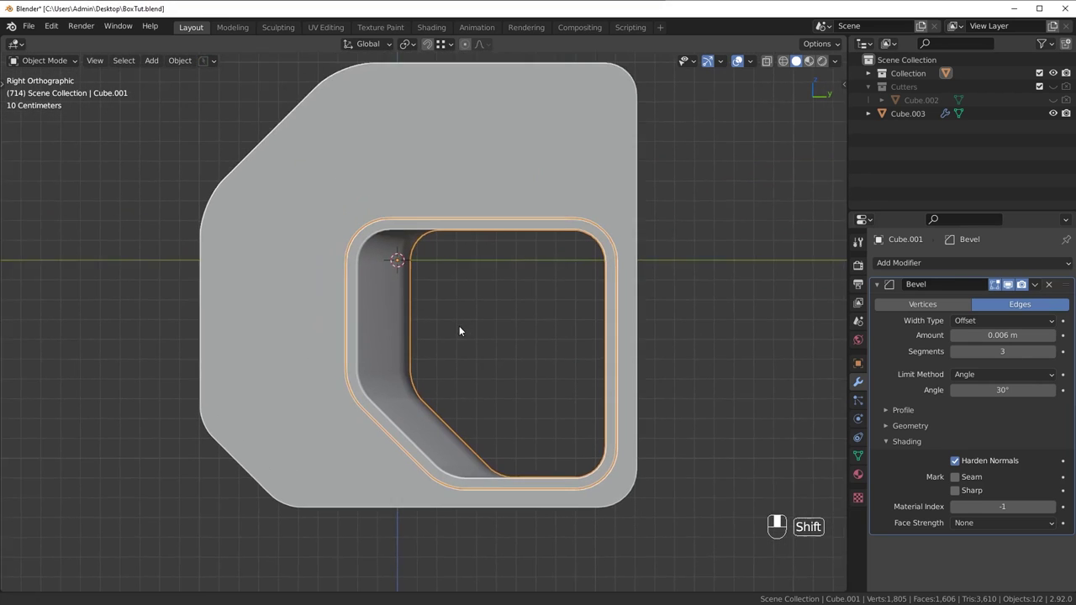
{"action": "scroll", "coordinate": [461, 332], "scroll_direction": "down", "scroll_amount": 3}
{"action": "key", "text": "alt+a"}
{"action": "scroll", "coordinate": [443, 351], "scroll_direction": "up", "scroll_amount": 5}
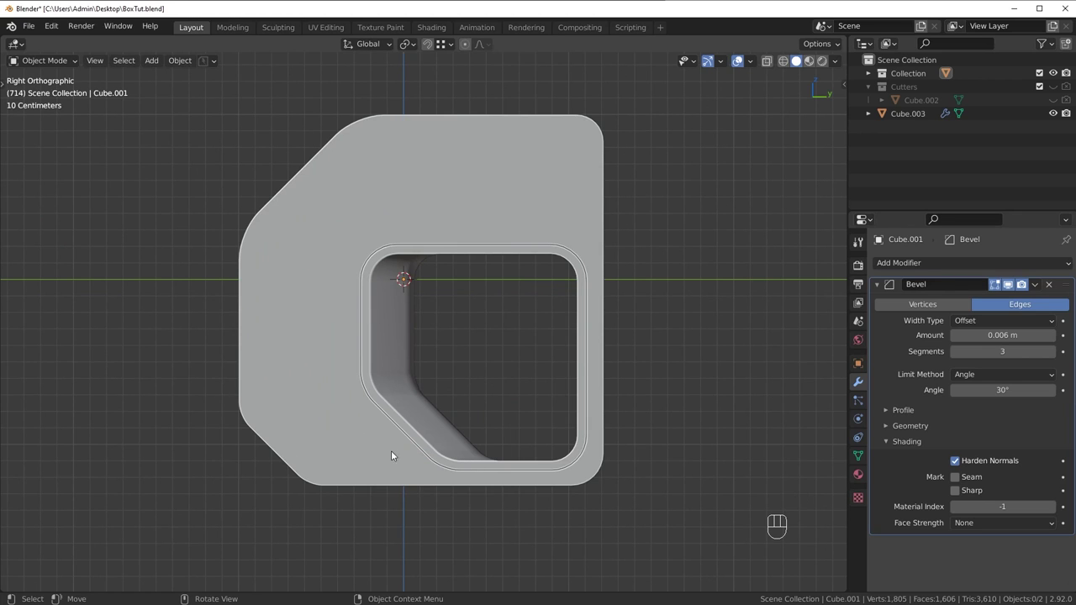
{"action": "scroll", "coordinate": [433, 469], "scroll_direction": "up", "scroll_amount": 4}
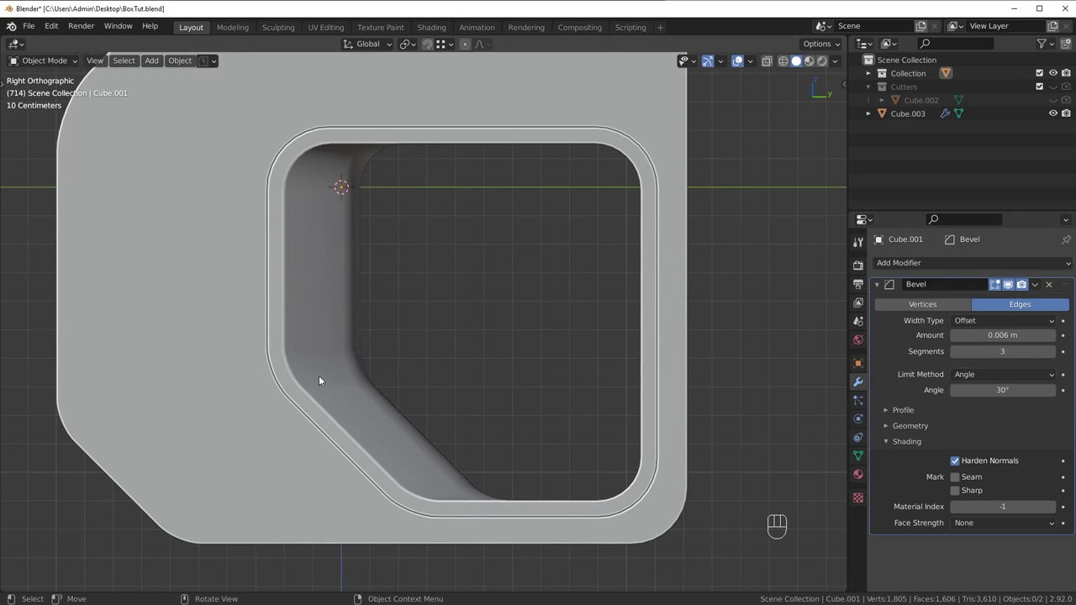
{"action": "middle_click_drag", "start_coordinate": [323, 450], "coordinate": [473, 421], "text": "shift"}
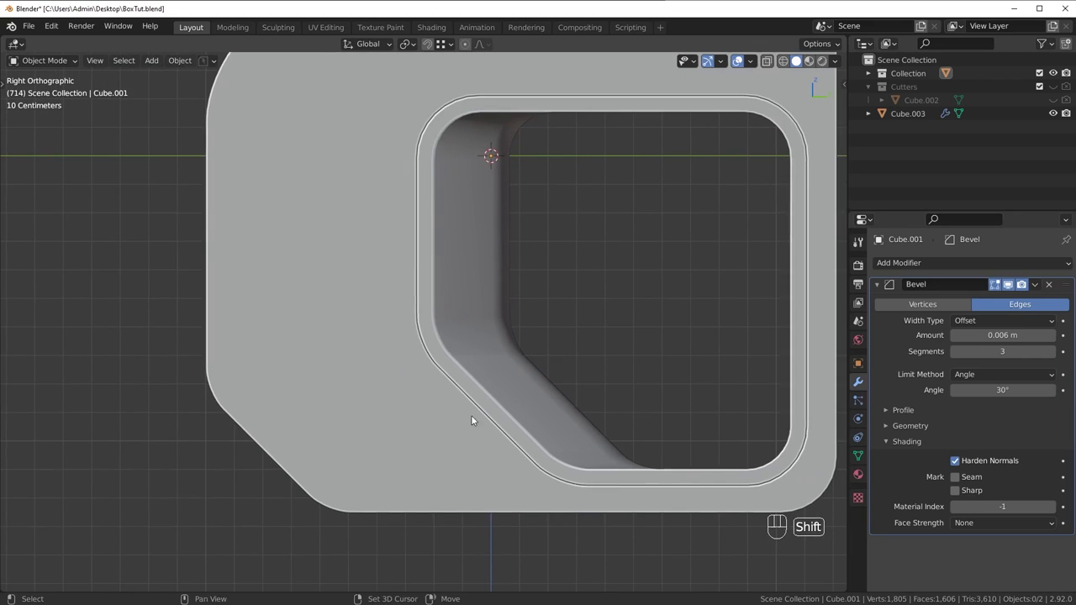
{"action": "middle_click_drag", "start_coordinate": [496, 347], "coordinate": [473, 454], "text": "shift"}
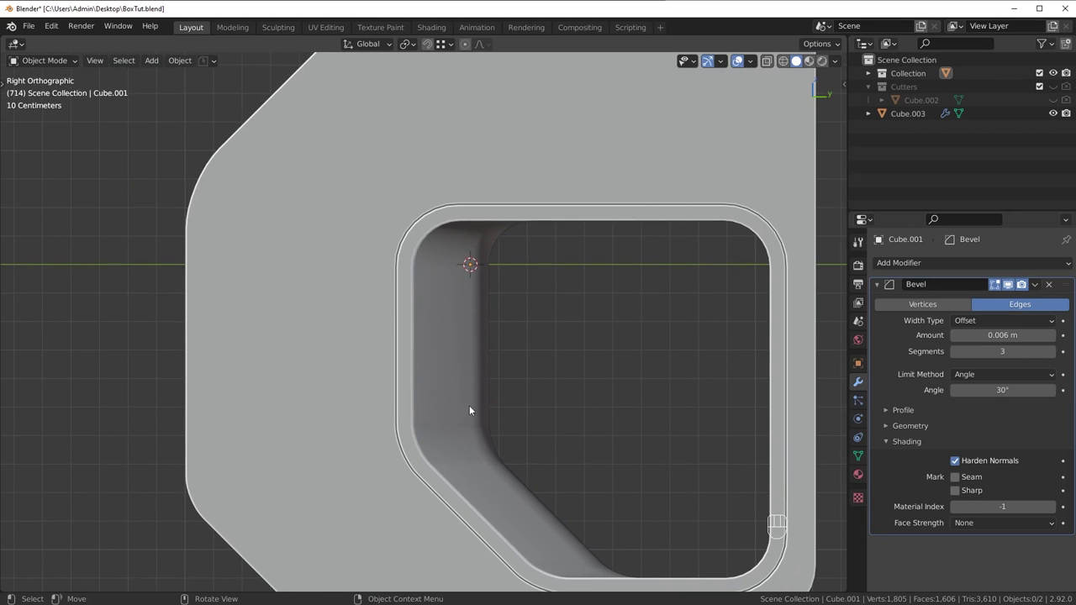
Step: Save the file again and collapse the Bevel modifier's settings on the inner frame
{"action": "scroll", "coordinate": [210, 404], "scroll_direction": "down", "scroll_amount": 4}
{"action": "key", "text": "ctrl+s"}
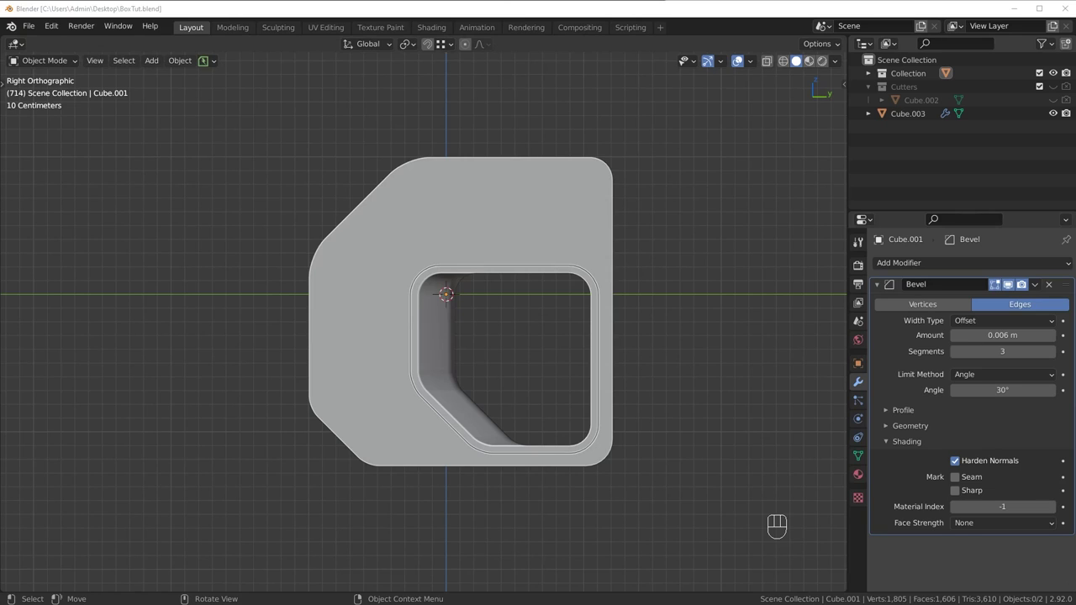
{"action": "left_click", "coordinate": [876, 285]}
Step: Select the main body Cube.003 to view its Boolean and Bevel modifiers, and clear the selection
{"action": "left_click", "coordinate": [414, 445]}
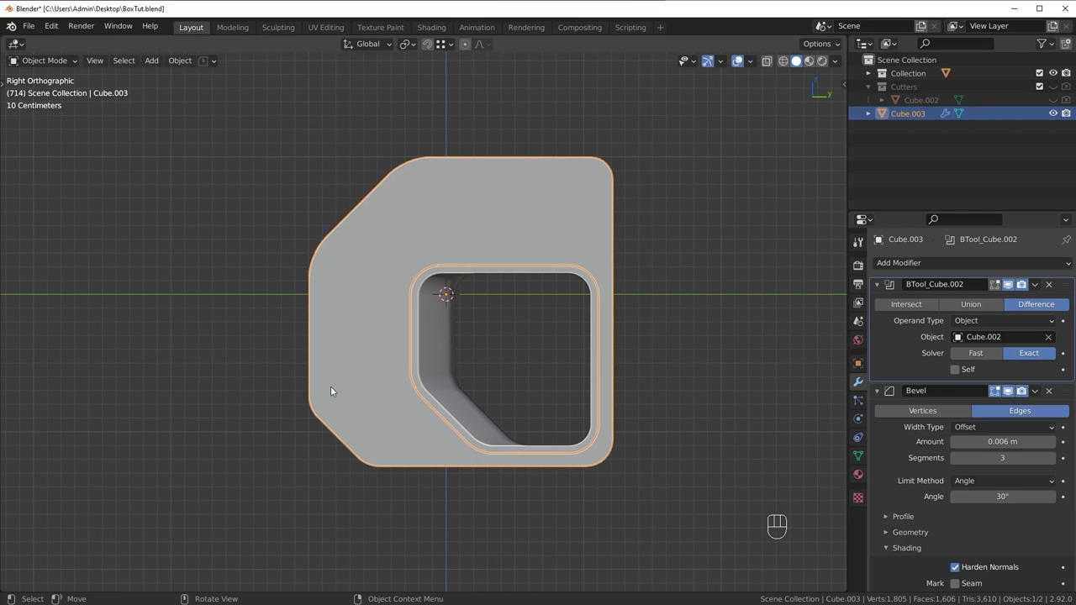
{"action": "key", "text": "alt+a"}
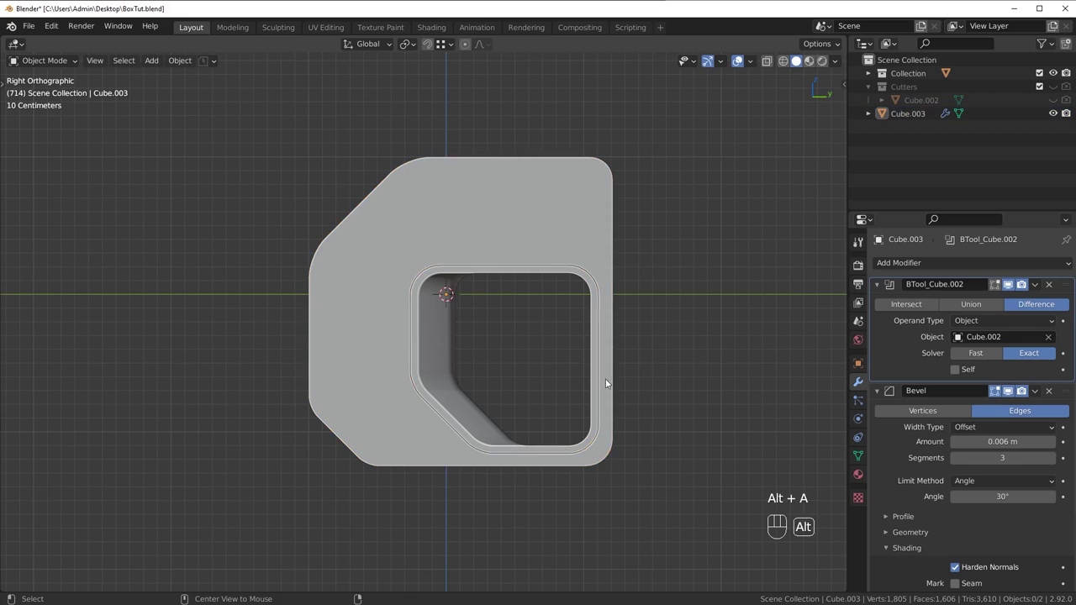
{"action": "scroll", "coordinate": [690, 444], "scroll_direction": "up", "scroll_amount": 2}
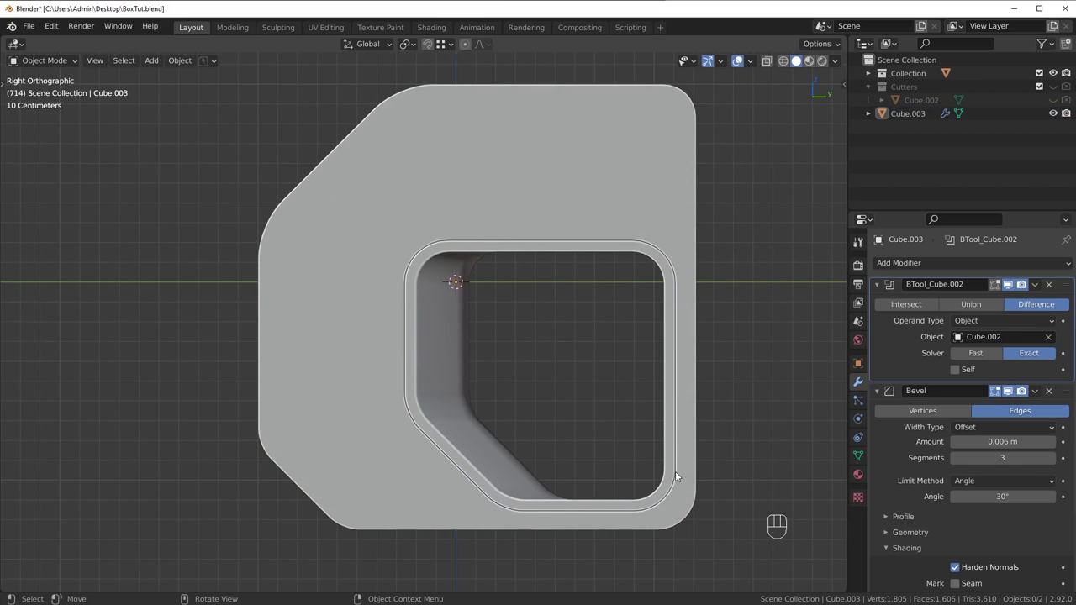
{"action": "scroll", "coordinate": [716, 301], "scroll_direction": "down", "scroll_amount": 3}
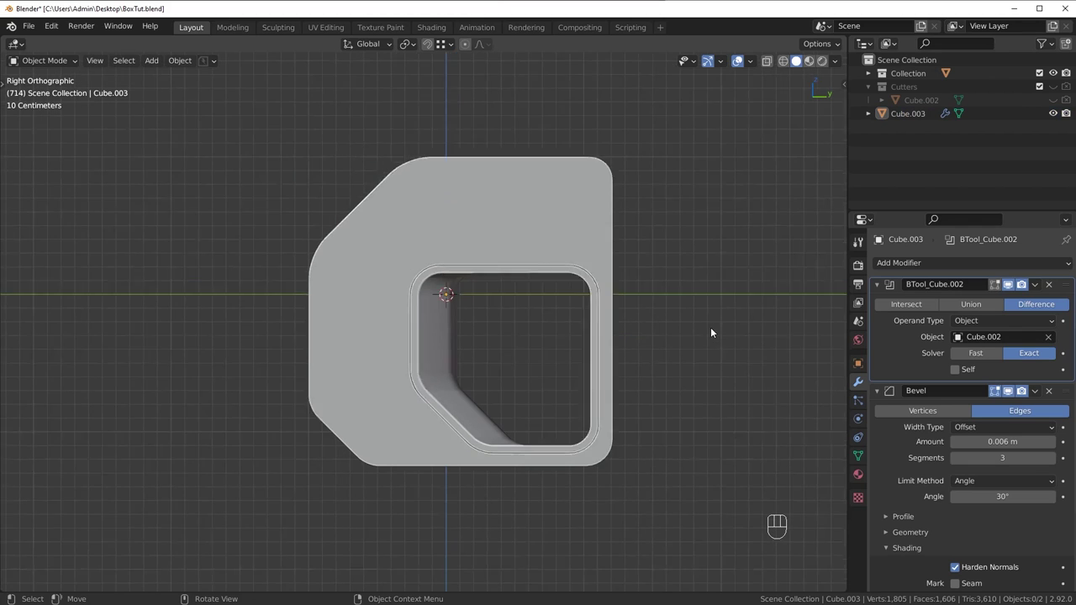
{"action": "scroll", "coordinate": [454, 268], "scroll_direction": "up", "scroll_amount": 2}
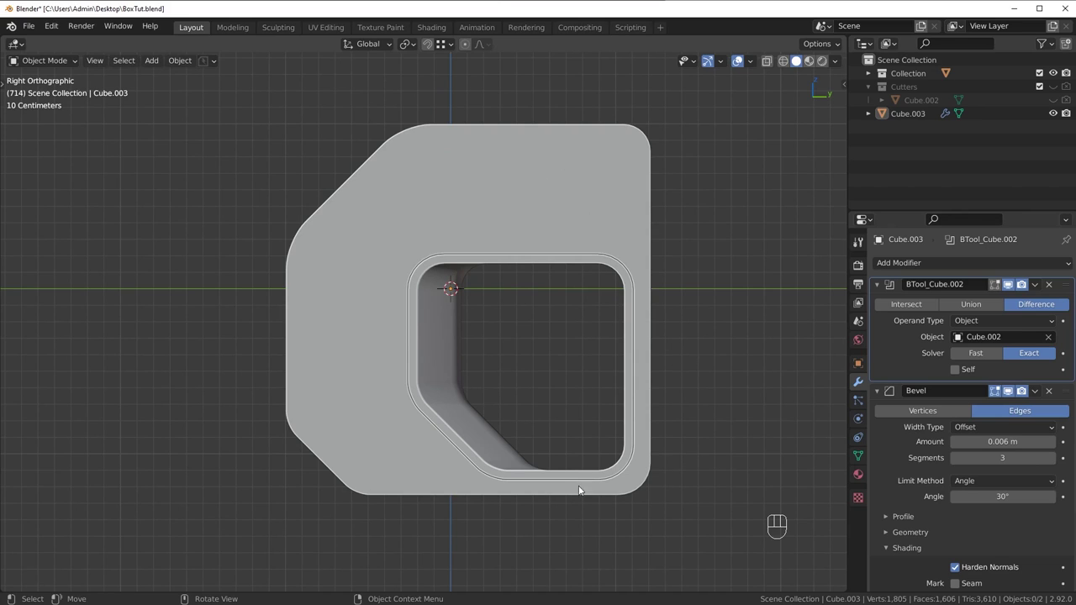
Step: Select the inner frame Cube.001 and enter Edit Mode with edge selection at the curved inner wall
{"action": "key", "text": "KP_3"}
{"action": "middle_click_drag", "start_coordinate": [496, 384], "coordinate": [467, 382]}
{"action": "scroll", "coordinate": [462, 370], "scroll_direction": "up", "scroll_amount": 4}
{"action": "left_click", "coordinate": [445, 324]}
{"action": "middle_click_drag", "start_coordinate": [444, 325], "coordinate": [507, 256]}
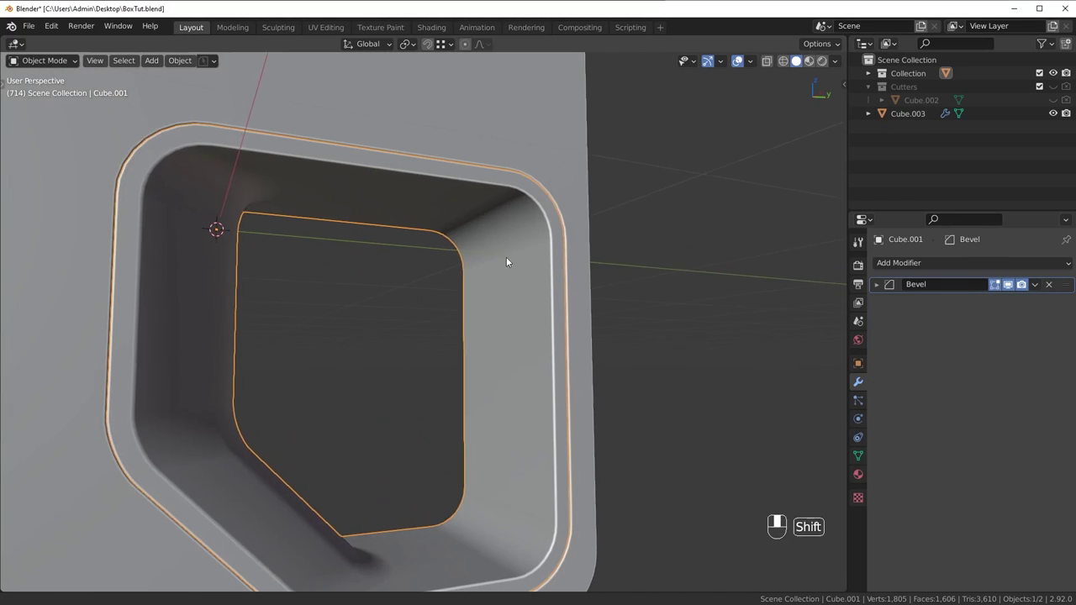
{"action": "scroll", "coordinate": [503, 316], "scroll_direction": "down", "scroll_amount": 3}
{"action": "middle_click_drag", "start_coordinate": [504, 315], "coordinate": [528, 341]}
{"action": "key", "text": "Tab"}
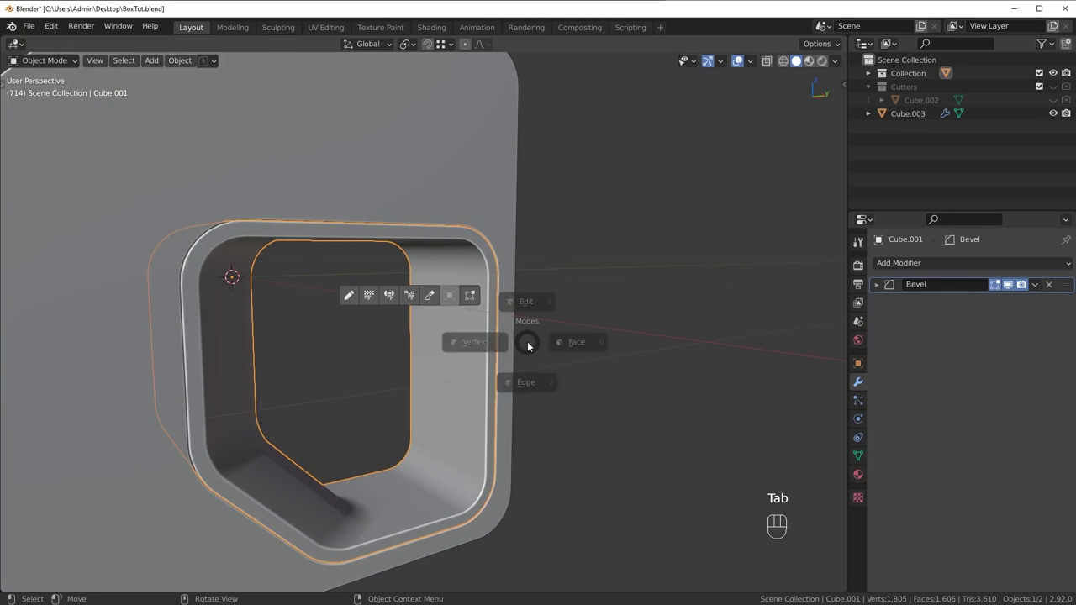
{"action": "left_click", "coordinate": [526, 425]}
{"action": "middle_click_drag", "start_coordinate": [514, 403], "coordinate": [546, 451]}
{"action": "scroll", "coordinate": [417, 449], "scroll_direction": "up", "scroll_amount": 2}
{"action": "middle_click_drag", "start_coordinate": [422, 455], "coordinate": [479, 365]}
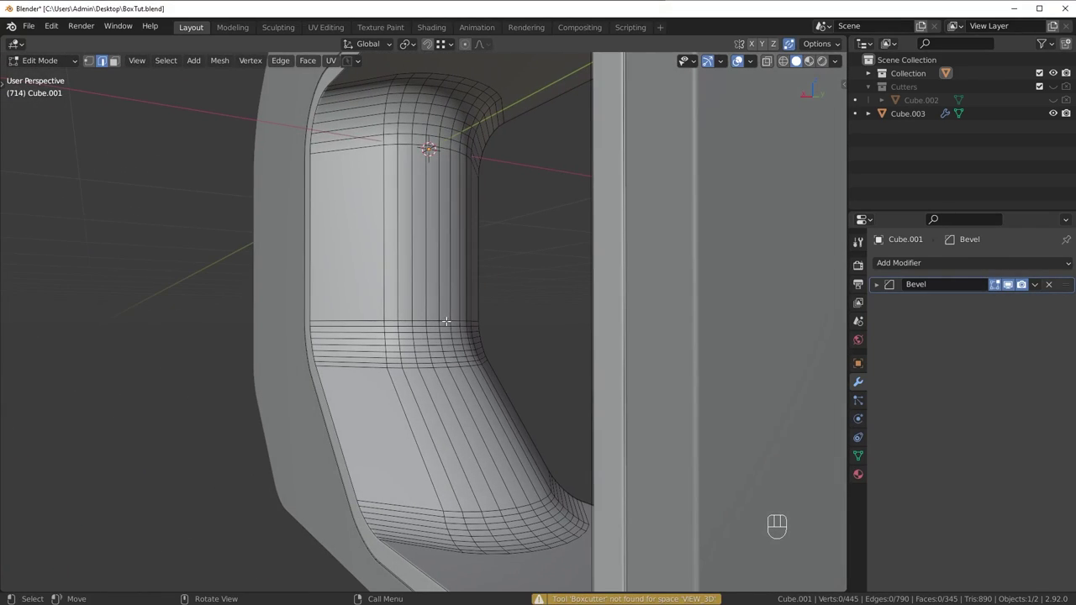
Step: In vertex mode, connect the curved corner's middle vertex to the facing edge-line vertex across the inner frame's bottom wall
{"action": "middle_click_drag", "start_coordinate": [441, 250], "coordinate": [605, 447]}
{"action": "middle_click_drag", "start_coordinate": [606, 447], "coordinate": [683, 427], "text": "shift"}
{"action": "middle_click_drag", "start_coordinate": [604, 408], "coordinate": [557, 411]}
{"action": "key", "text": "Tab"}
{"action": "left_click", "coordinate": [426, 382]}
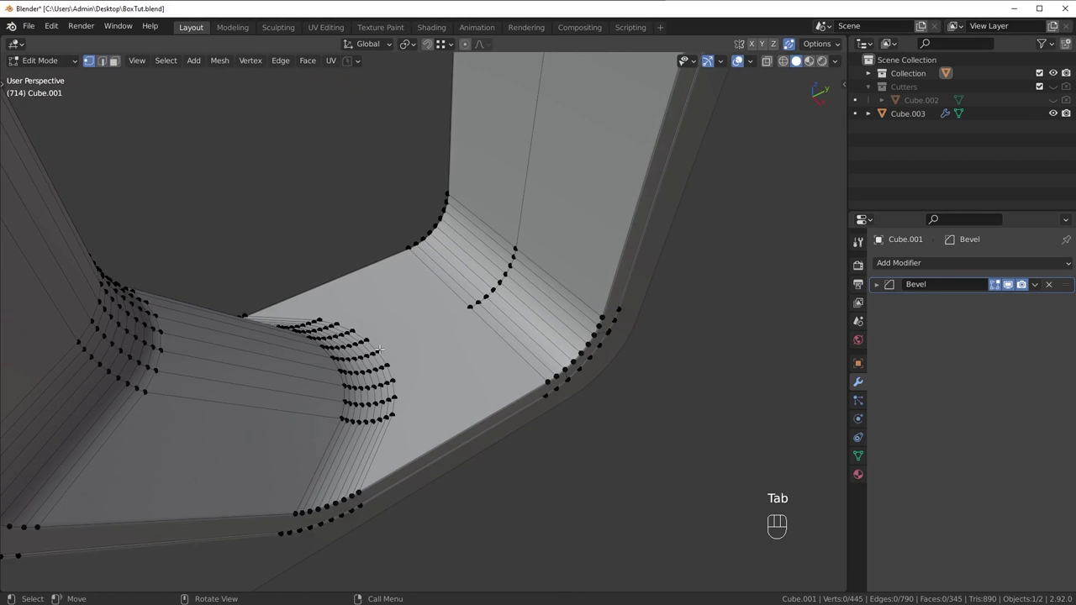
{"action": "left_click", "coordinate": [469, 307], "text": "shift"}
{"action": "key", "text": "j"}
{"action": "middle_click_drag", "start_coordinate": [546, 377], "coordinate": [380, 301]}
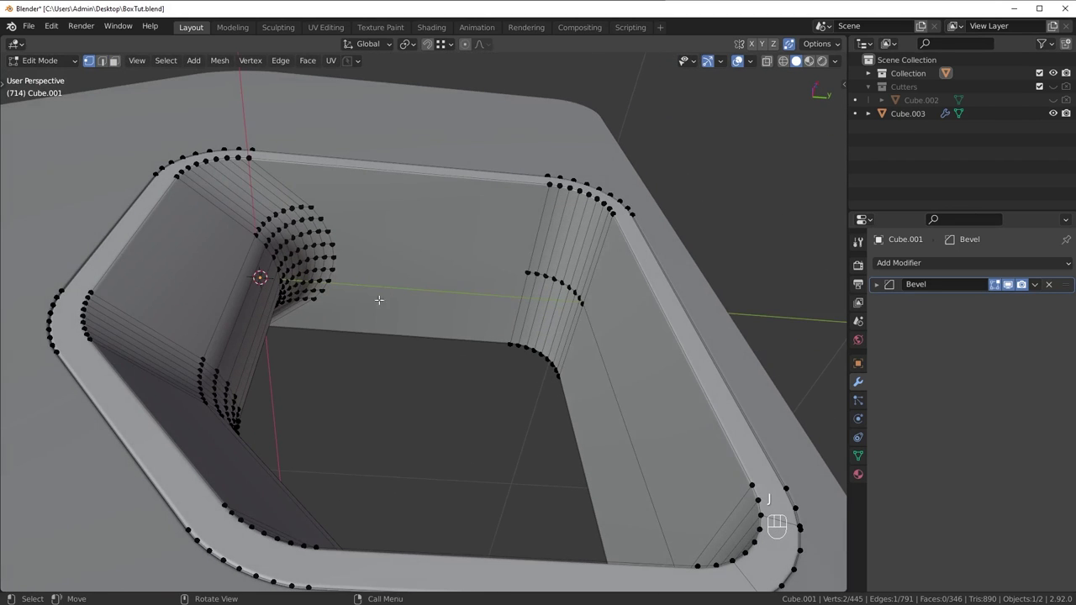
Step: Connect the matching pair of vertices across the inner frame's top wall to complete the loop, and clear the selection
{"action": "left_click", "coordinate": [342, 259]}
{"action": "left_click", "coordinate": [527, 273], "text": "shift"}
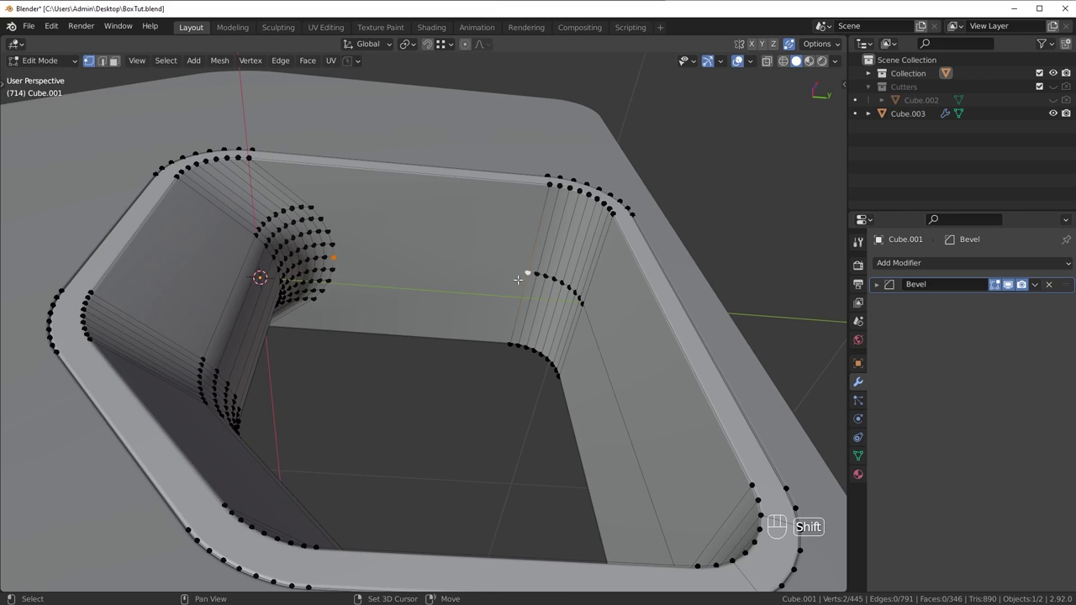
{"action": "key", "text": "shift+r"}
{"action": "middle_click_drag", "start_coordinate": [462, 305], "coordinate": [567, 282]}
{"action": "key", "text": "alt+a"}
Step: In edge mode, select the loop around the inner wall and bevel it about 0.006 m wide with 1 segment
{"action": "key", "text": "Tab"}
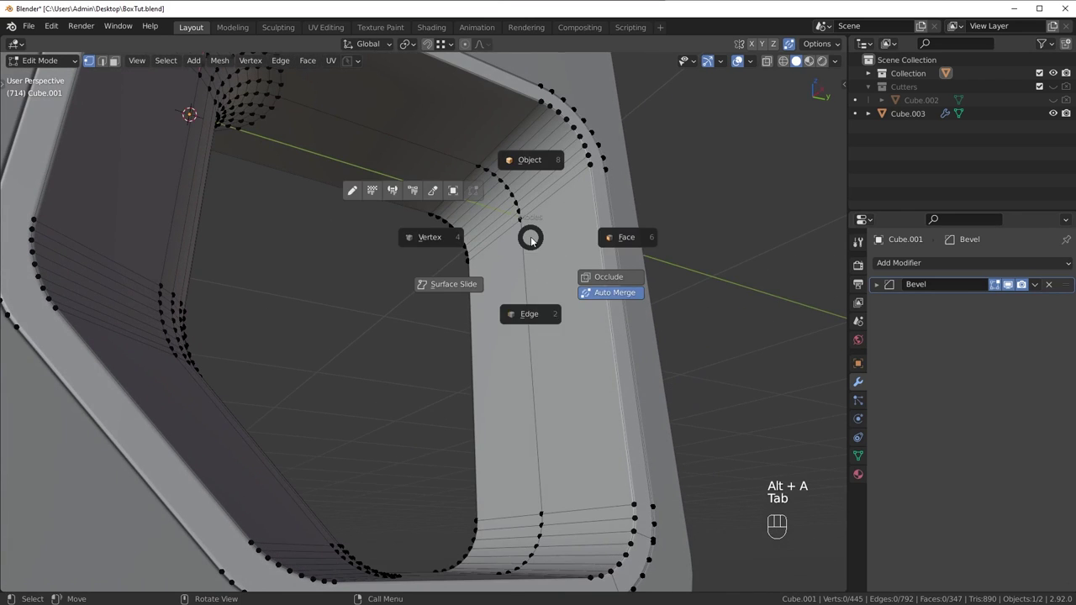
{"action": "left_click", "coordinate": [528, 313]}
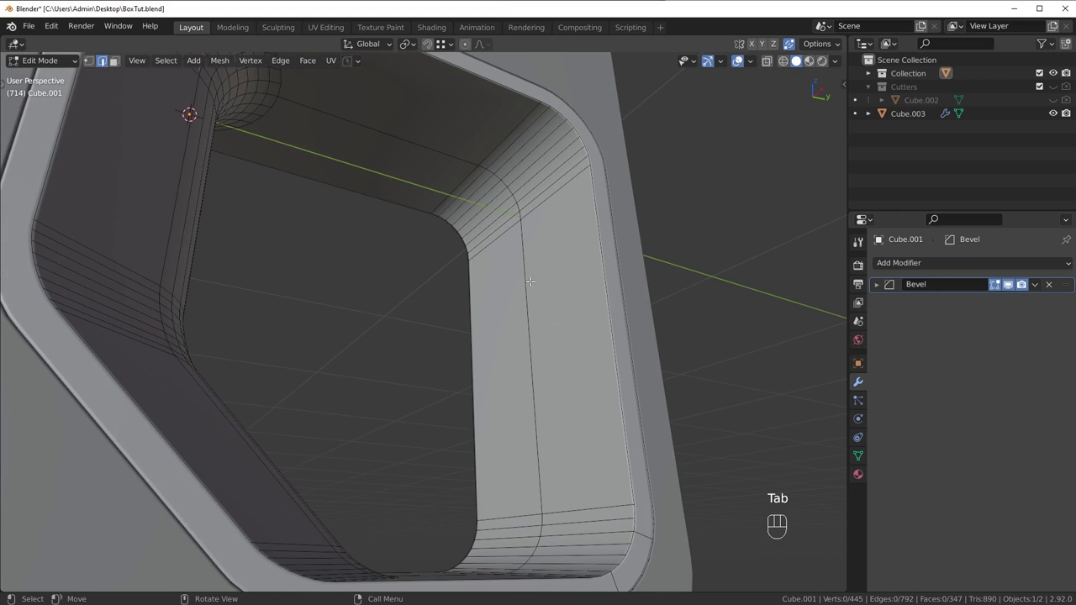
{"action": "left_click", "coordinate": [527, 268], "text": "alt"}
{"action": "middle_click_drag", "start_coordinate": [527, 267], "coordinate": [649, 380]}
{"action": "key", "text": "ctrl+b"}
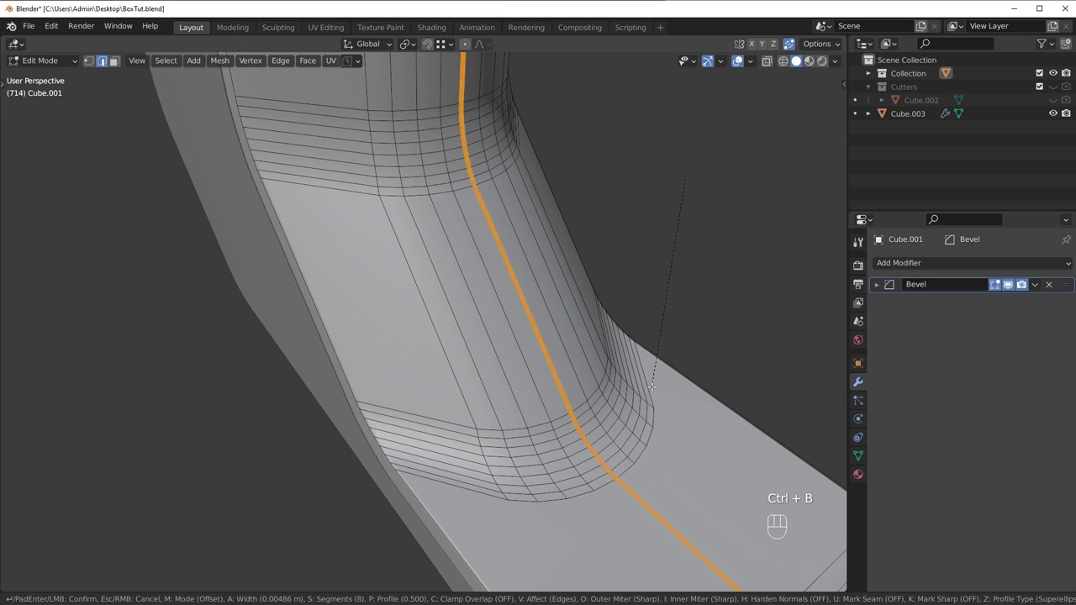
{"action": "scroll", "coordinate": [651, 391], "scroll_direction": "down", "scroll_amount": 6}
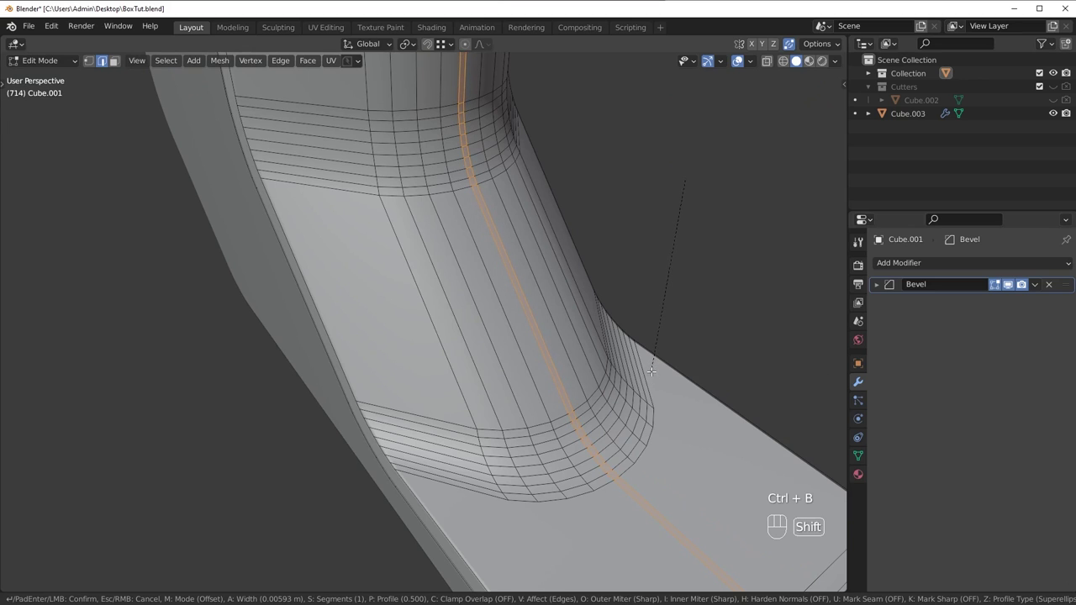
{"action": "left_click", "coordinate": [651, 377]}
Step: Extrude the narrow face loop in place, shrink it about 0.03 m into the wall as a groove, and leave Edit Mode
{"action": "middle_click_drag", "start_coordinate": [651, 377], "coordinate": [630, 365]}
{"action": "key", "text": "e"}
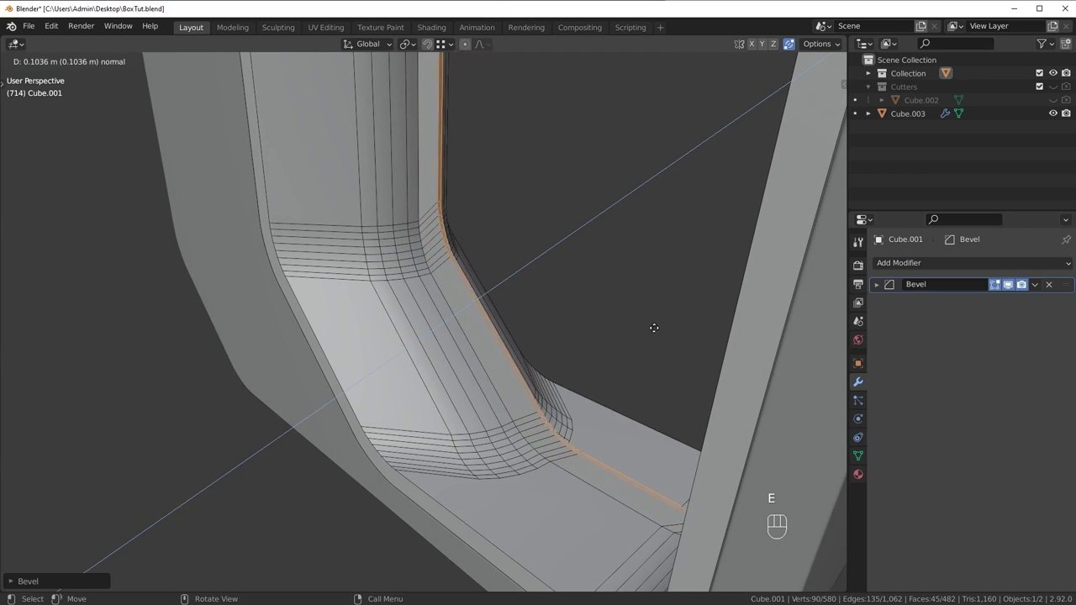
{"action": "right_click", "coordinate": [658, 272]}
{"action": "scroll", "coordinate": [593, 308], "scroll_direction": "down", "scroll_amount": 4}
{"action": "middle_click_drag", "start_coordinate": [594, 307], "coordinate": [627, 345]}
{"action": "scroll", "coordinate": [606, 336], "scroll_direction": "up", "scroll_amount": 3}
{"action": "key", "text": "alt+s"}
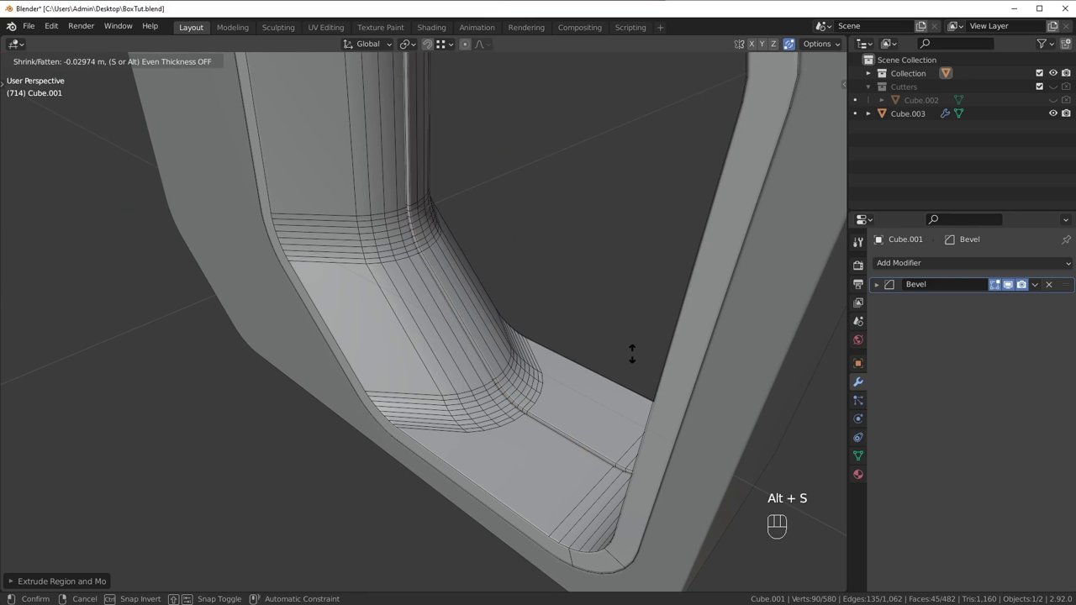
{"action": "key", "text": "Tab"}
{"action": "key", "text": "alt+a"}
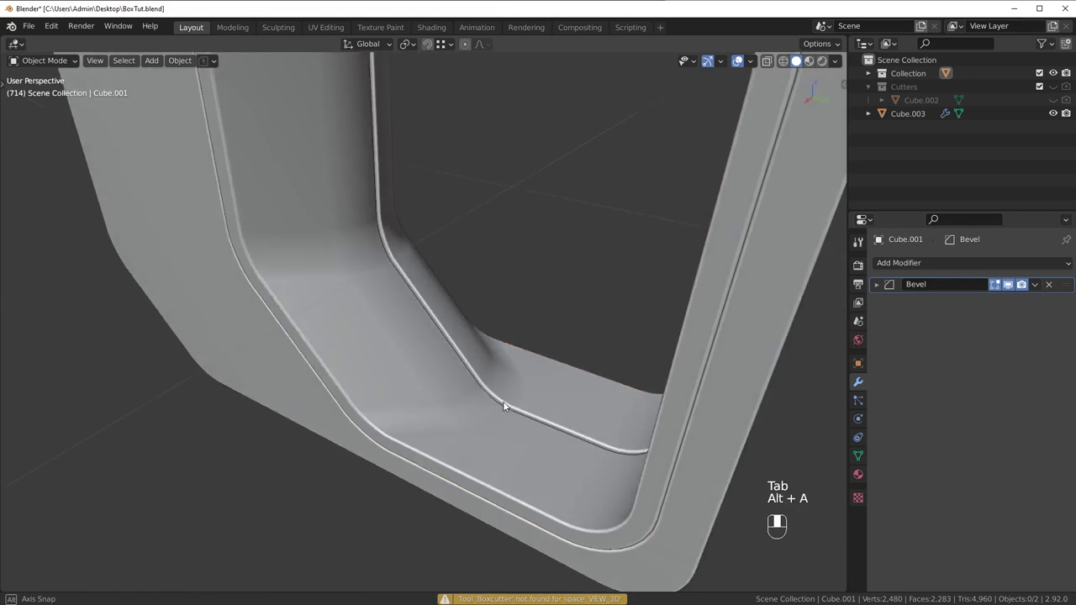
Step: Examine the groove's shading around the inner frame wall from several angles and distances
{"action": "middle_click_drag", "start_coordinate": [505, 409], "coordinate": [615, 383]}
{"action": "scroll", "coordinate": [443, 385], "scroll_direction": "down", "scroll_amount": 4}
{"action": "scroll", "coordinate": [577, 388], "scroll_direction": "up", "scroll_amount": 4}
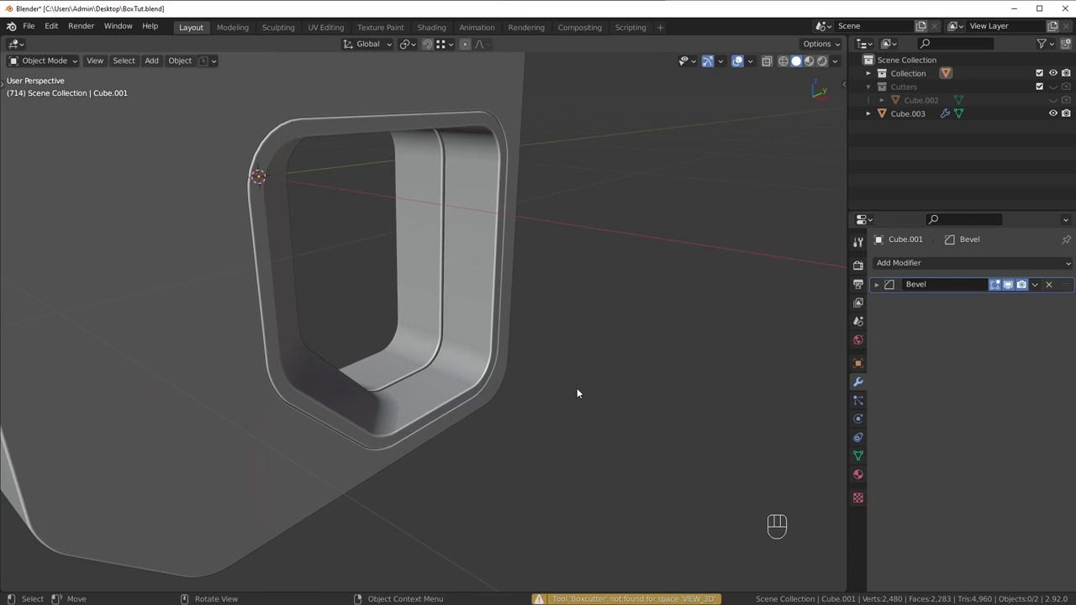
{"action": "scroll", "coordinate": [577, 388], "scroll_direction": "up", "scroll_amount": 4}
{"action": "middle_click_drag", "start_coordinate": [531, 389], "coordinate": [464, 137]}
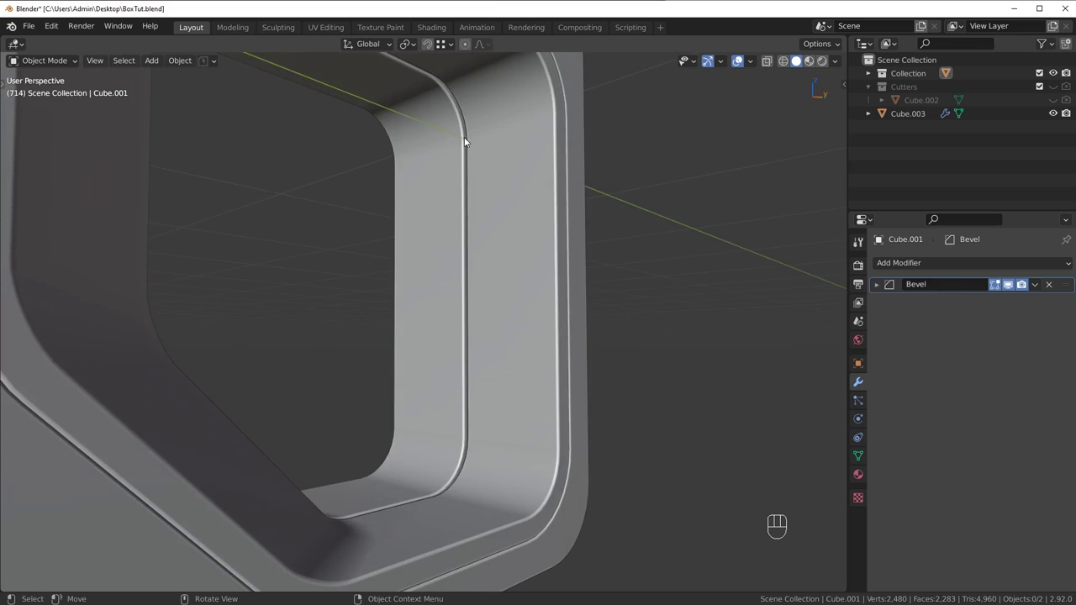
{"action": "scroll", "coordinate": [454, 173], "scroll_direction": "down", "scroll_amount": 4}
{"action": "middle_click_drag", "start_coordinate": [428, 176], "coordinate": [360, 183]}
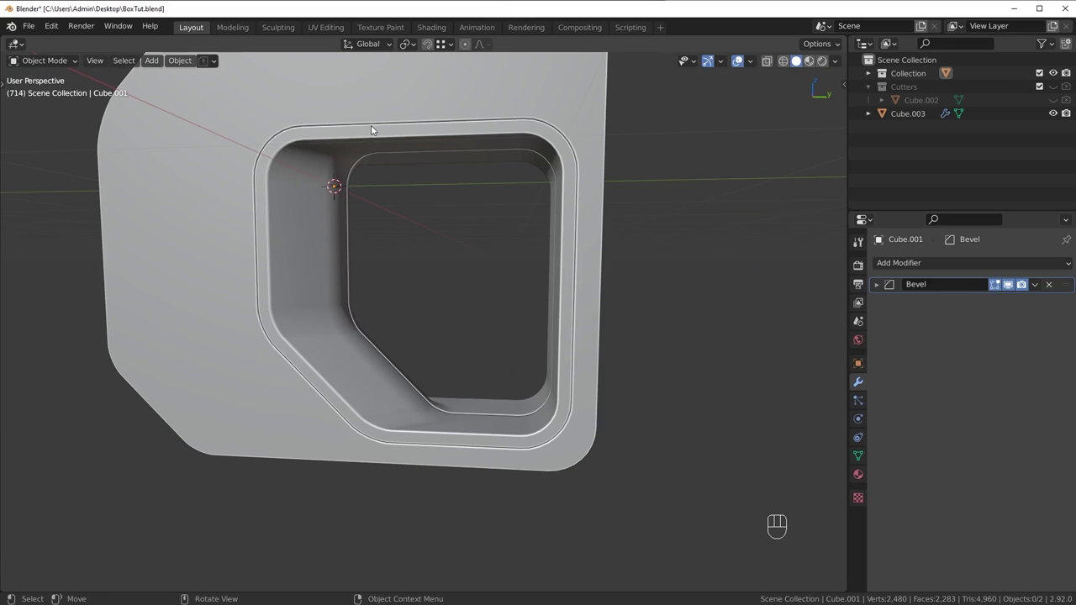
{"action": "middle_click_drag", "start_coordinate": [514, 322], "coordinate": [560, 338]}
{"action": "scroll", "coordinate": [531, 343], "scroll_direction": "up", "scroll_amount": 3}
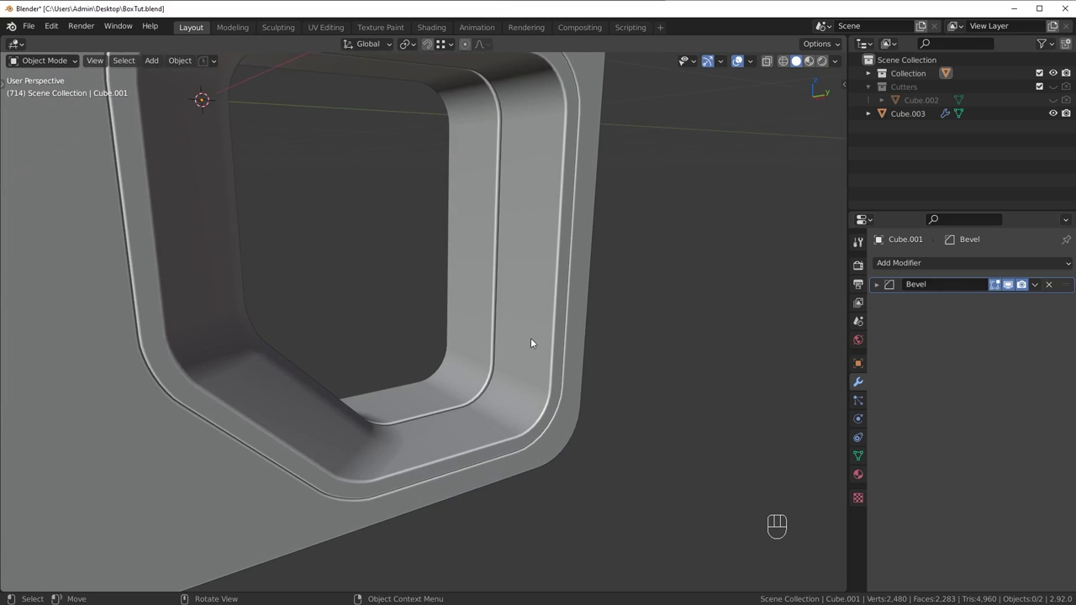
{"action": "scroll", "coordinate": [501, 321], "scroll_direction": "up", "scroll_amount": 3}
{"action": "middle_click_drag", "start_coordinate": [501, 320], "coordinate": [609, 345]}
{"action": "middle_click_drag", "start_coordinate": [668, 362], "coordinate": [198, 246], "text": "shift"}
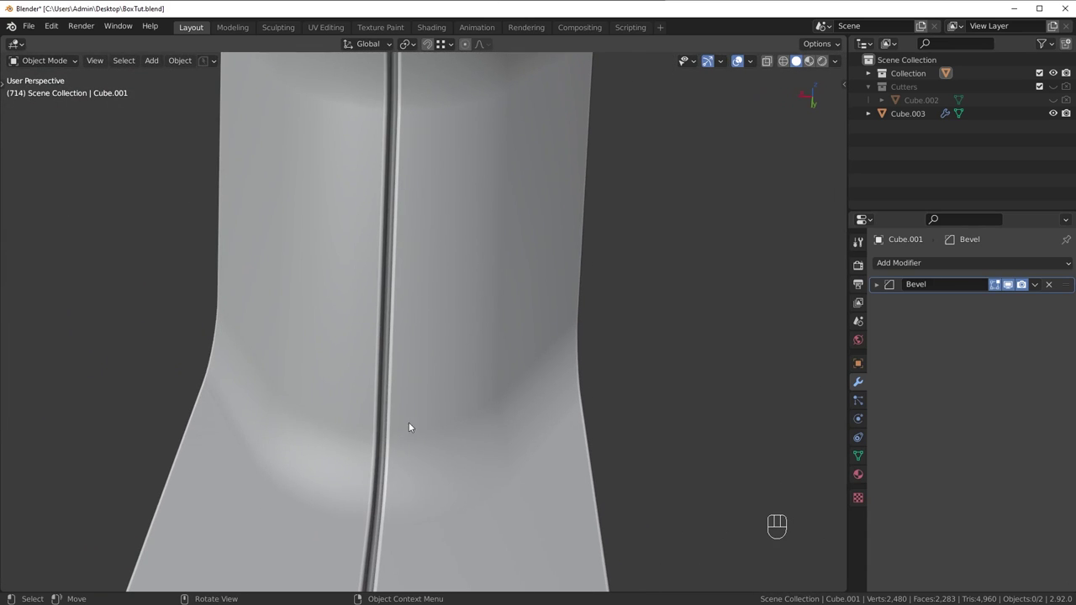
{"action": "key", "text": "Tab"}
{"action": "scroll", "coordinate": [433, 430], "scroll_direction": "down", "scroll_amount": 5}
{"action": "middle_click_drag", "start_coordinate": [433, 430], "coordinate": [589, 319]}
{"action": "scroll", "coordinate": [576, 316], "scroll_direction": "down", "scroll_amount": 4}
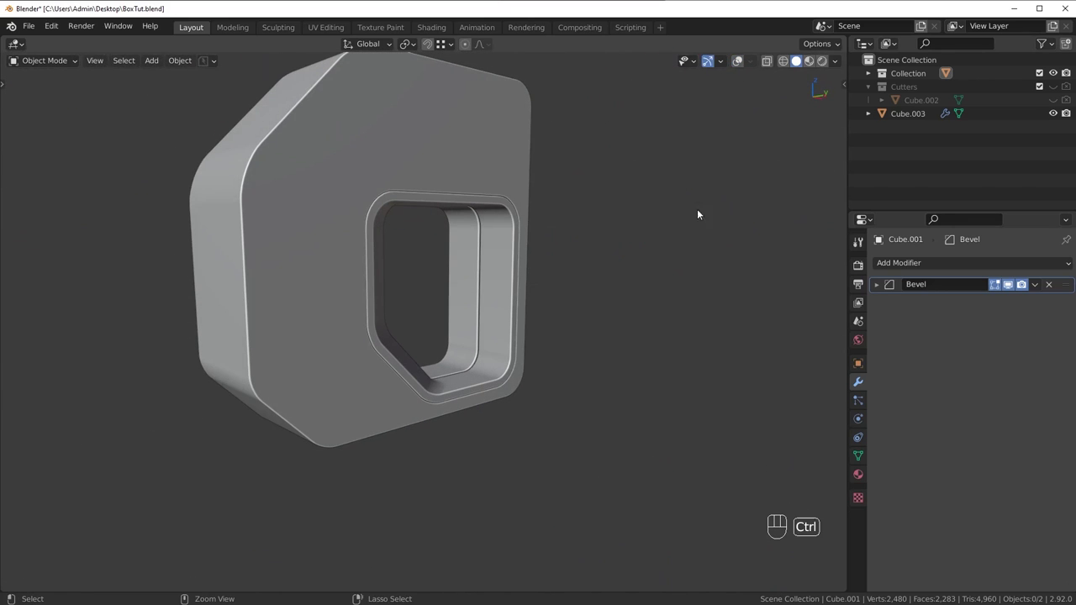
Step: Undo and redo the groove operations to compare the frame wall with and without the groove
{"action": "key", "text": "ctrl+z"}
{"action": "key", "text": "ctrl+z"}
{"action": "key", "text": "ctrl+z"}
{"action": "key", "text": "ctrl+z"}
{"action": "key", "text": "ctrl+shift+z"}
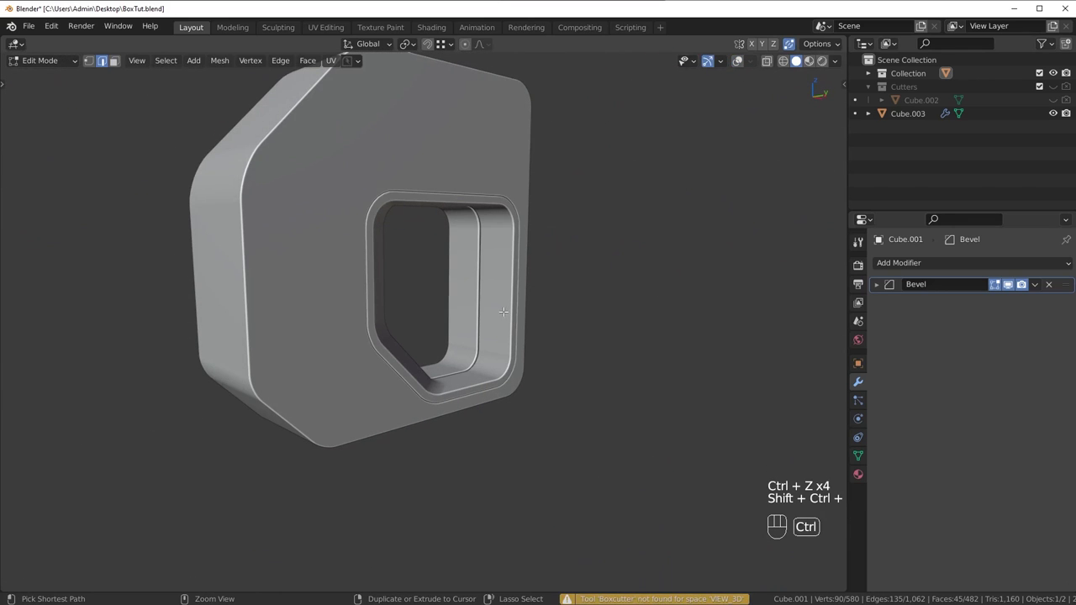
{"action": "key", "text": "ctrl+z"}
{"action": "key", "text": "ctrl+z"}
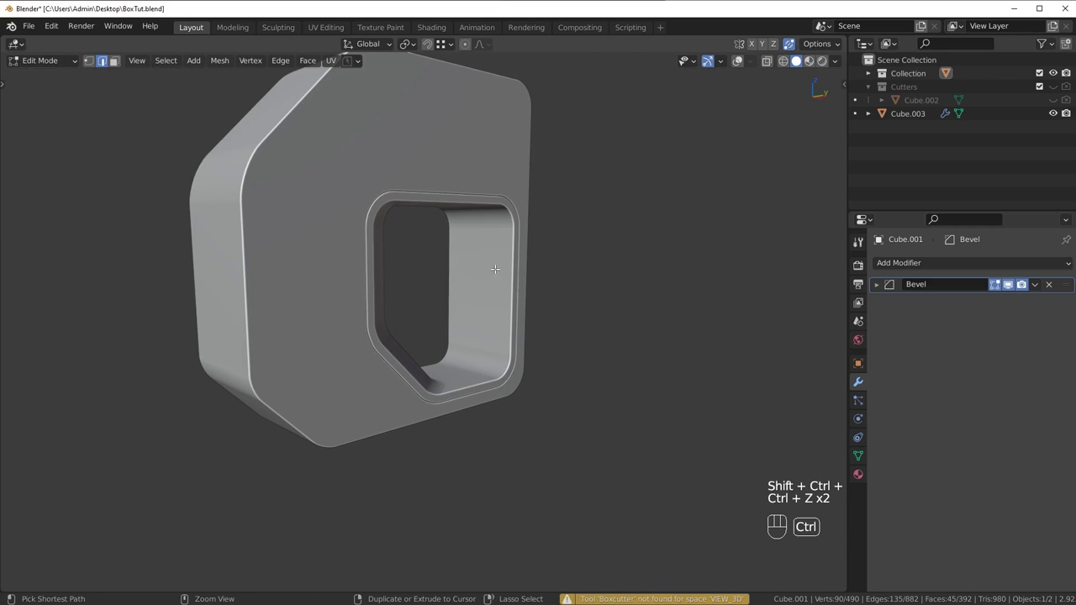
{"action": "key", "text": "ctrl+shift+z"}
{"action": "middle_click_drag", "start_coordinate": [494, 271], "coordinate": [383, 281]}
{"action": "scroll", "coordinate": [383, 281], "scroll_direction": "up", "scroll_amount": 5}
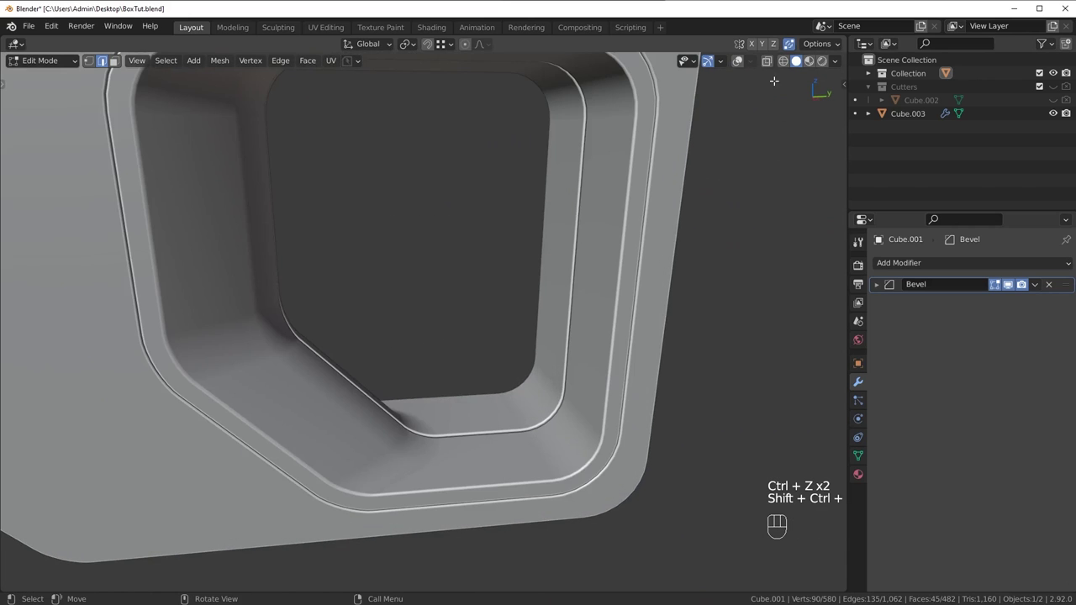
Step: Return the inner frame to Object Mode and clear the selection
{"action": "scroll", "coordinate": [588, 311], "scroll_direction": "down", "scroll_amount": 5}
{"action": "key", "text": "alt+a"}
{"action": "key", "text": "Tab"}
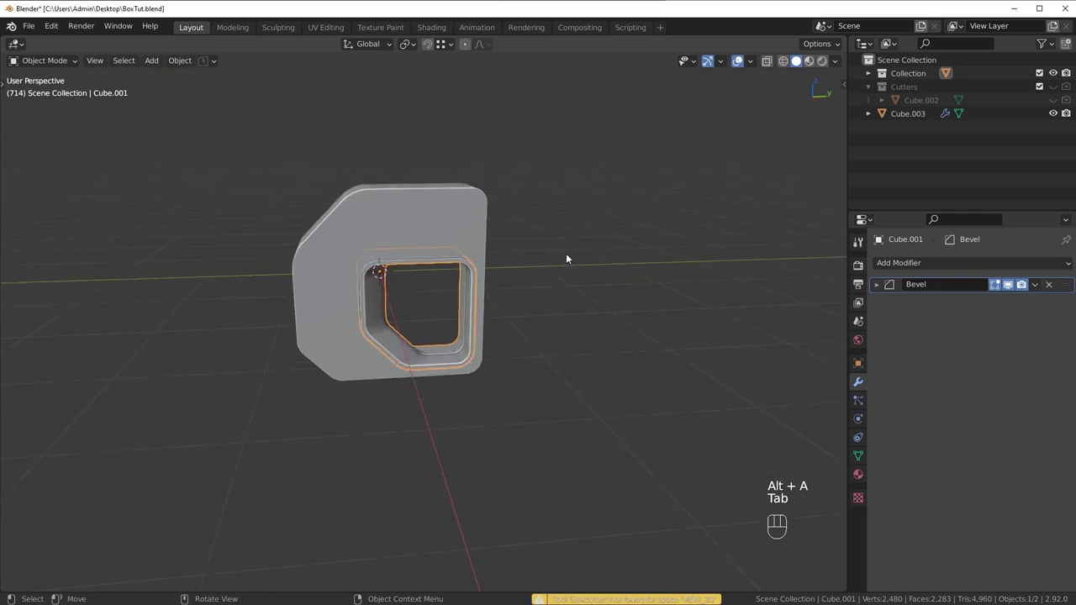
{"action": "key", "text": "alt+a"}
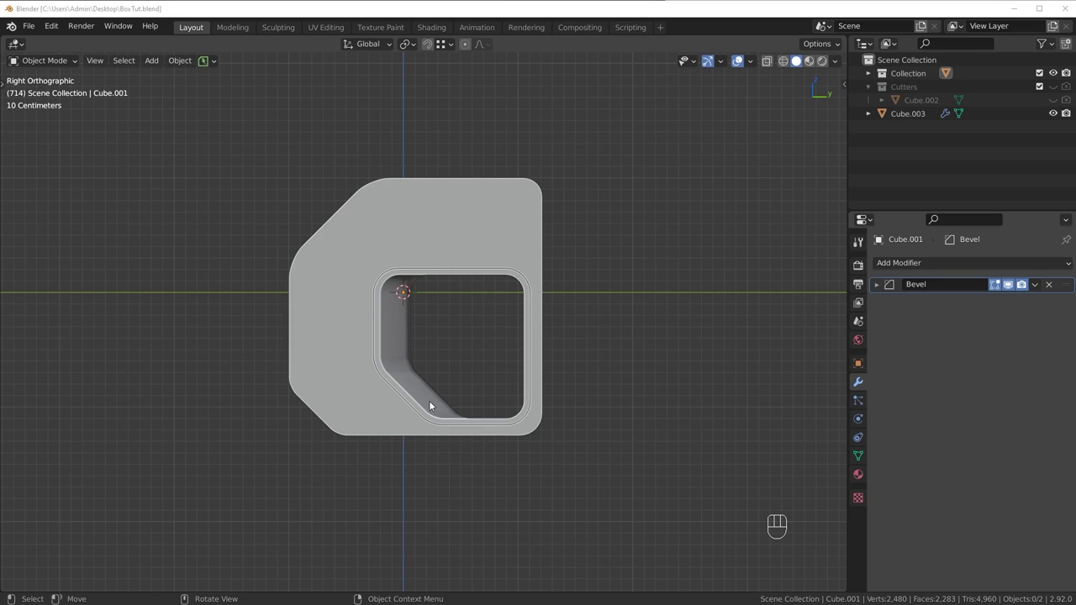
Step: Examine the main body and the area above the opening in the right orthographic view
{"action": "scroll", "coordinate": [447, 370], "scroll_direction": "up", "scroll_amount": 2}
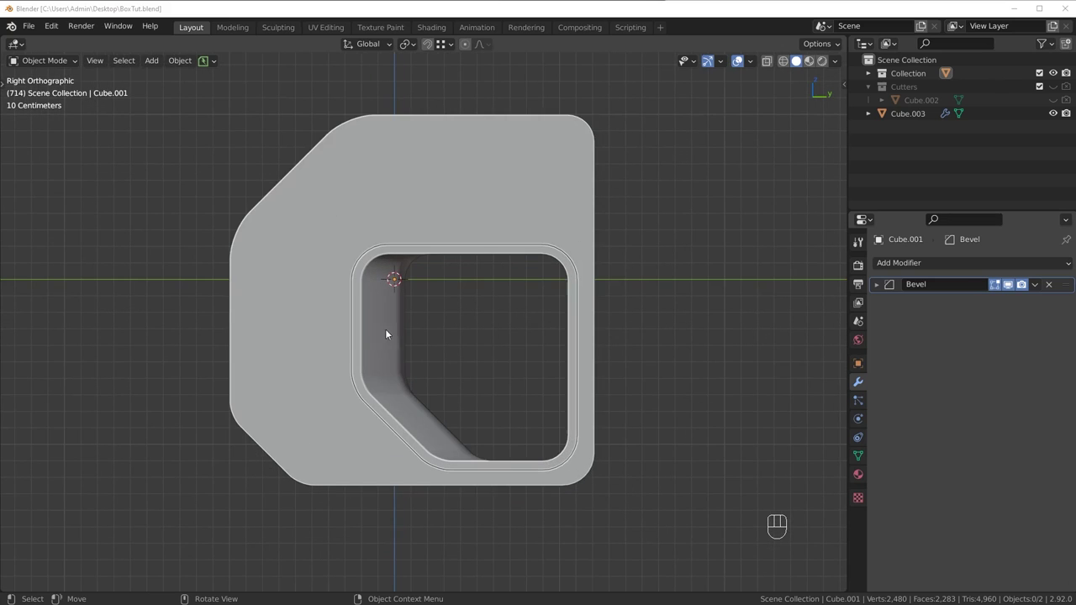
{"action": "left_click", "coordinate": [354, 337]}
{"action": "key", "text": "alt+a"}
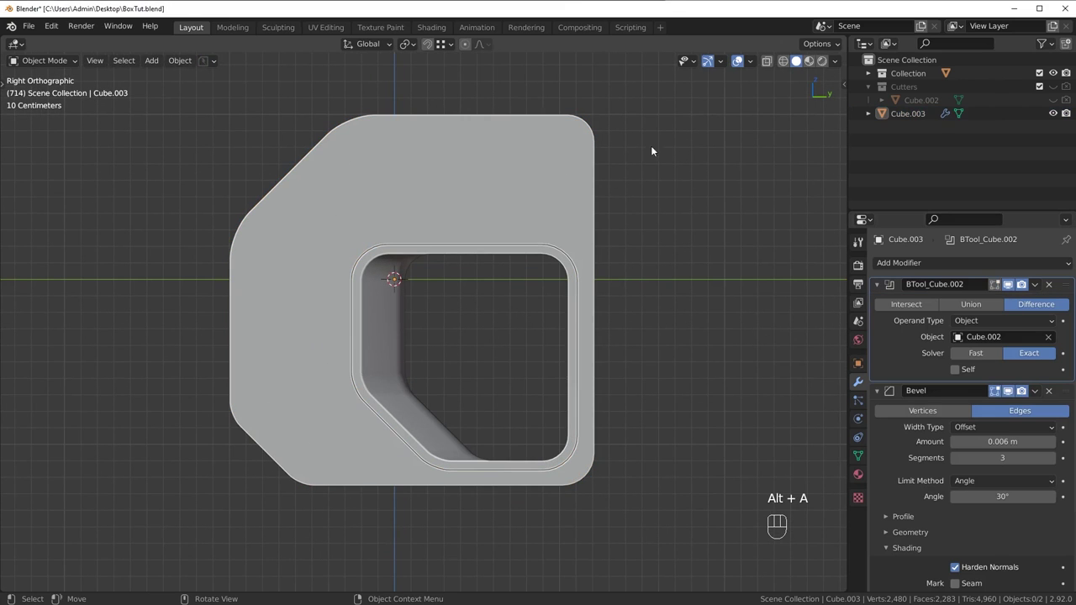
{"action": "scroll", "coordinate": [561, 286], "scroll_direction": "down", "scroll_amount": 2}
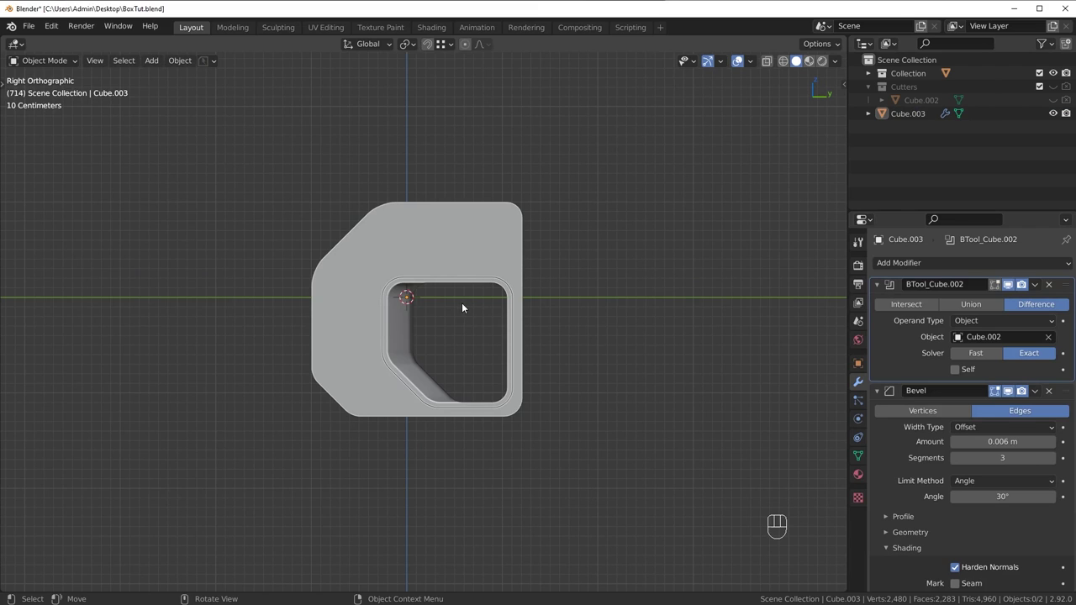
{"action": "left_click", "coordinate": [443, 257]}
{"action": "scroll", "coordinate": [444, 257], "scroll_direction": "up", "scroll_amount": 3}
{"action": "key", "text": "alt+a"}
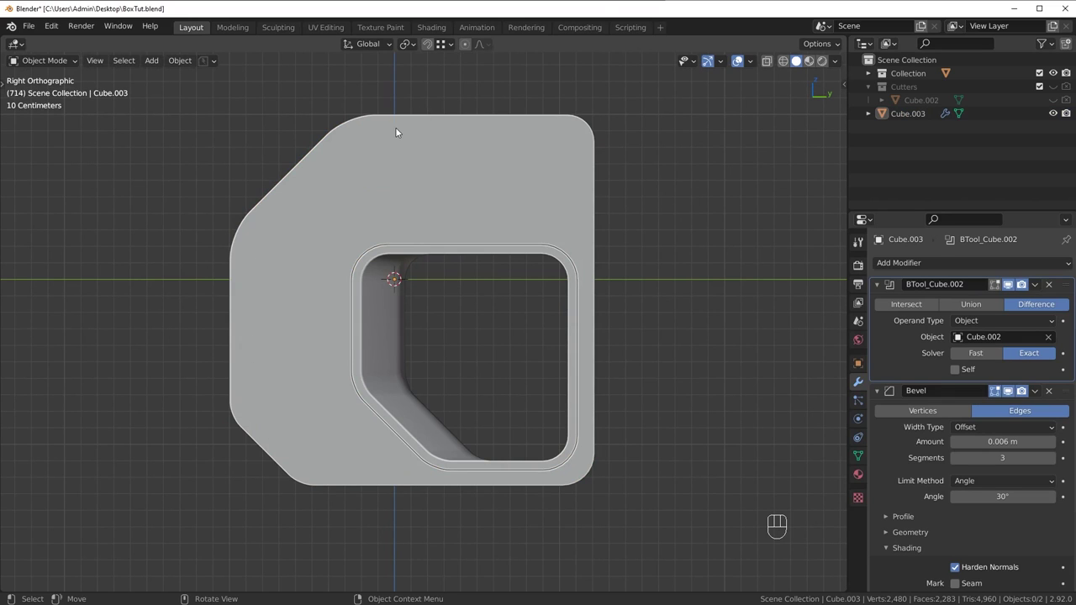
{"action": "key", "text": "shift"}
{"action": "scroll", "coordinate": [553, 193], "scroll_direction": "up", "scroll_amount": 1}
{"action": "middle_click_drag", "start_coordinate": [551, 198], "coordinate": [510, 276], "text": "shift"}
{"action": "scroll", "coordinate": [545, 229], "scroll_direction": "down", "scroll_amount": 3}
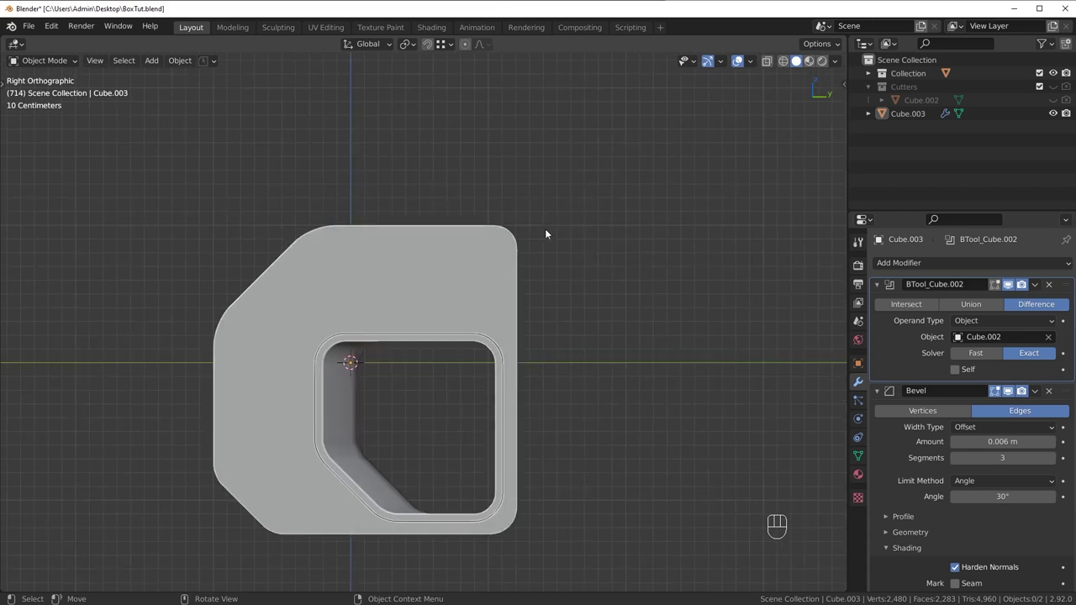
Step: Add a cube, scale it down to a small block, and move it onto the body's straight vertical edge above the opening
{"action": "key", "text": "shift+a"}
{"action": "mouse_move", "coordinate": [547, 226]}
{"action": "left_click", "coordinate": [600, 253]}
{"action": "key", "text": "s"}
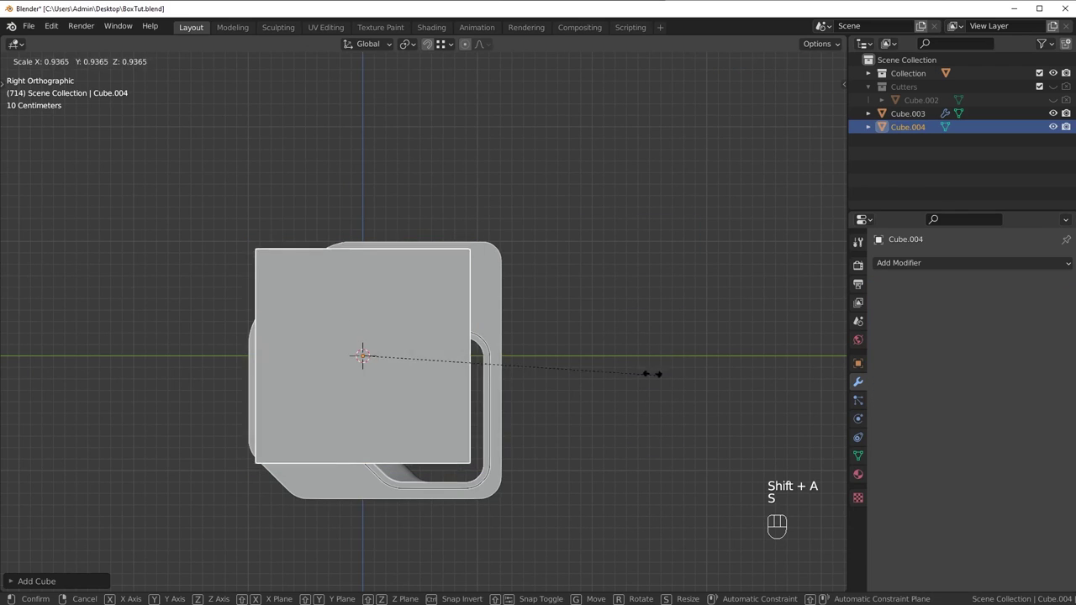
{"action": "left_click", "coordinate": [388, 354]}
{"action": "key", "text": "g"}
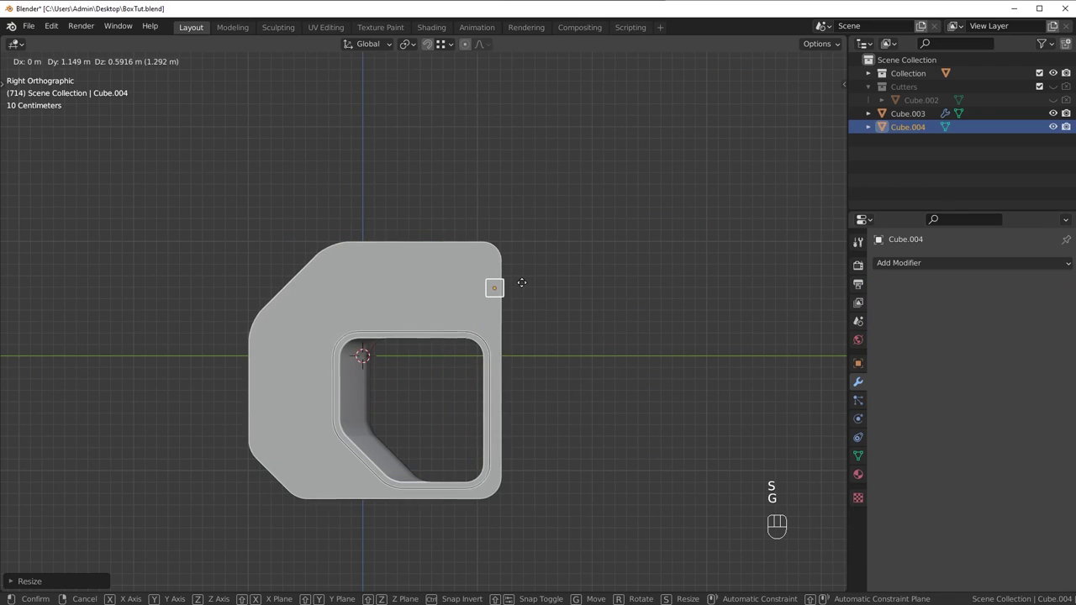
{"action": "left_click", "coordinate": [523, 283]}
Step: Stretch the small block along X by a factor of about 5
{"action": "middle_click_drag", "start_coordinate": [524, 286], "coordinate": [495, 316]}
{"action": "key", "text": "s"}
{"action": "key", "text": "x"}
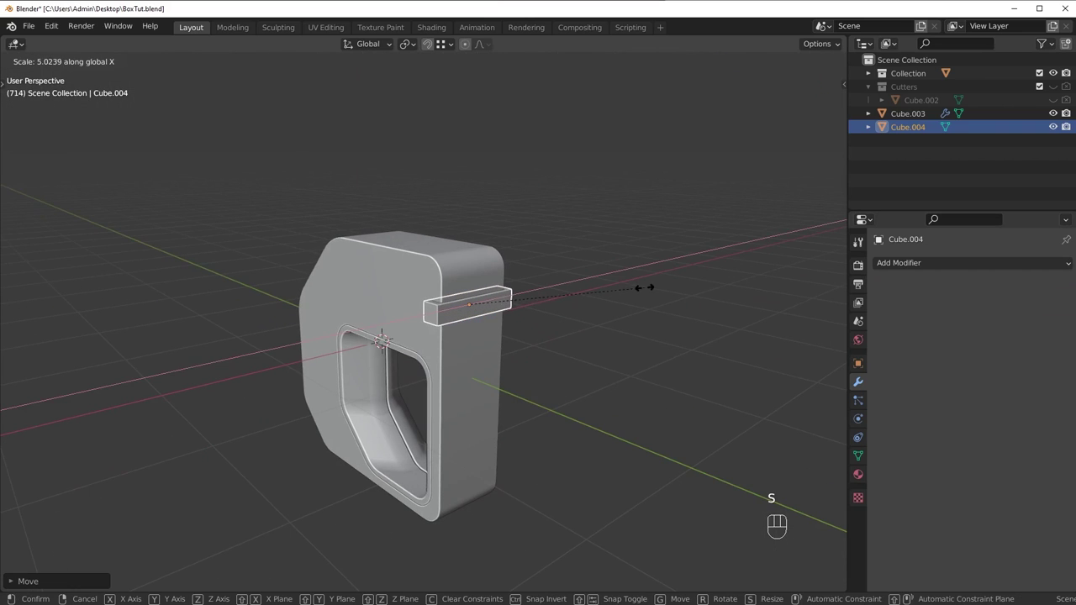
{"action": "left_click", "coordinate": [642, 288]}
Step: Cut the small block out of the main body Cube.003 with Bool Tool's Brush Boolean Difference
{"action": "middle_click_drag", "start_coordinate": [733, 276], "coordinate": [686, 294]}
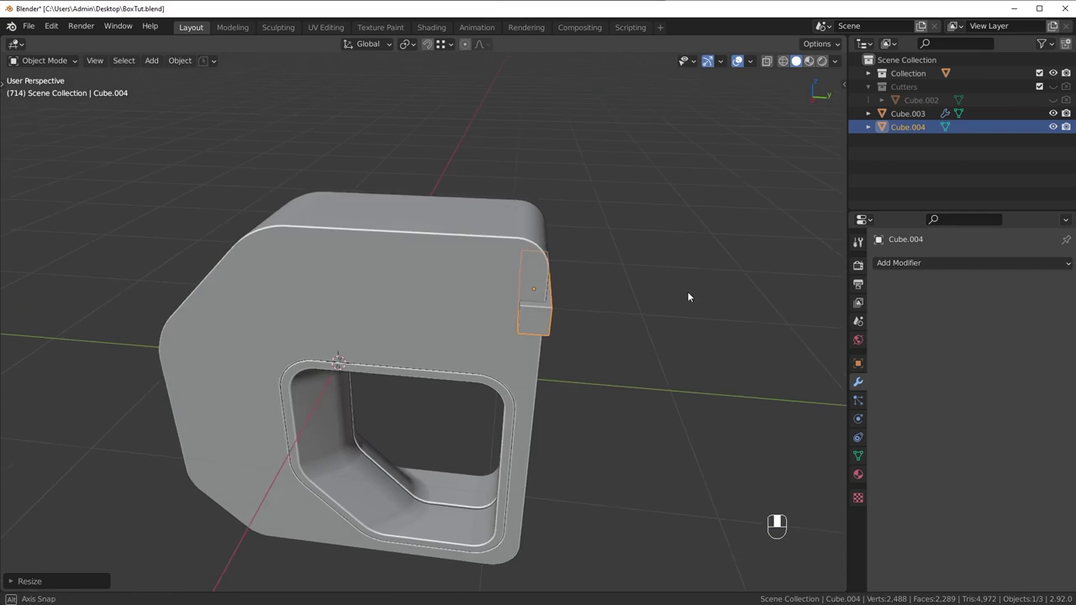
{"action": "left_click", "coordinate": [530, 253], "text": "shift"}
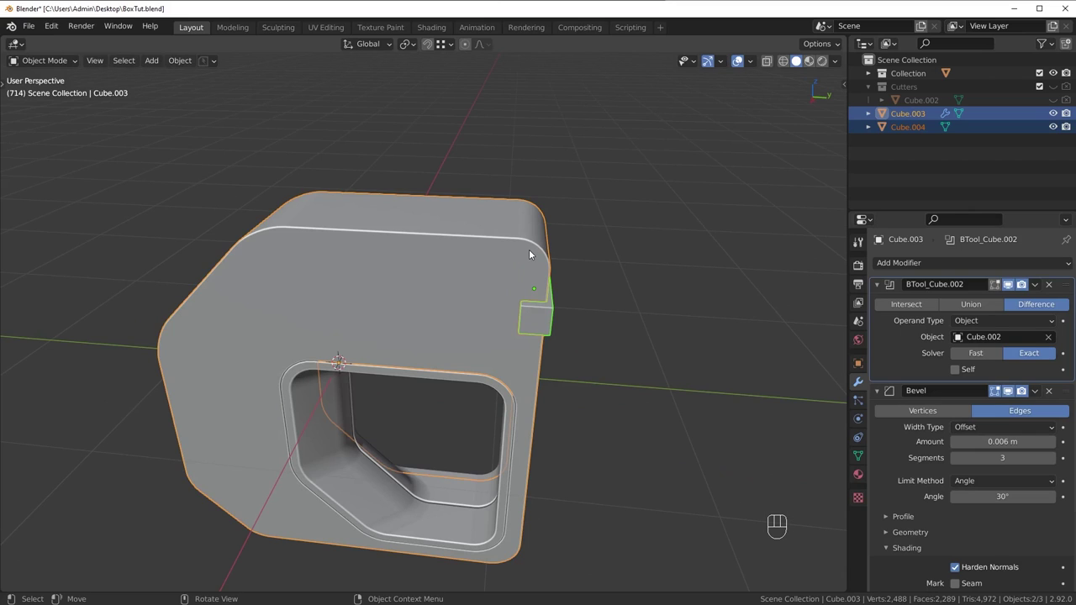
{"action": "key", "text": "ctrl+KP_Subtract"}
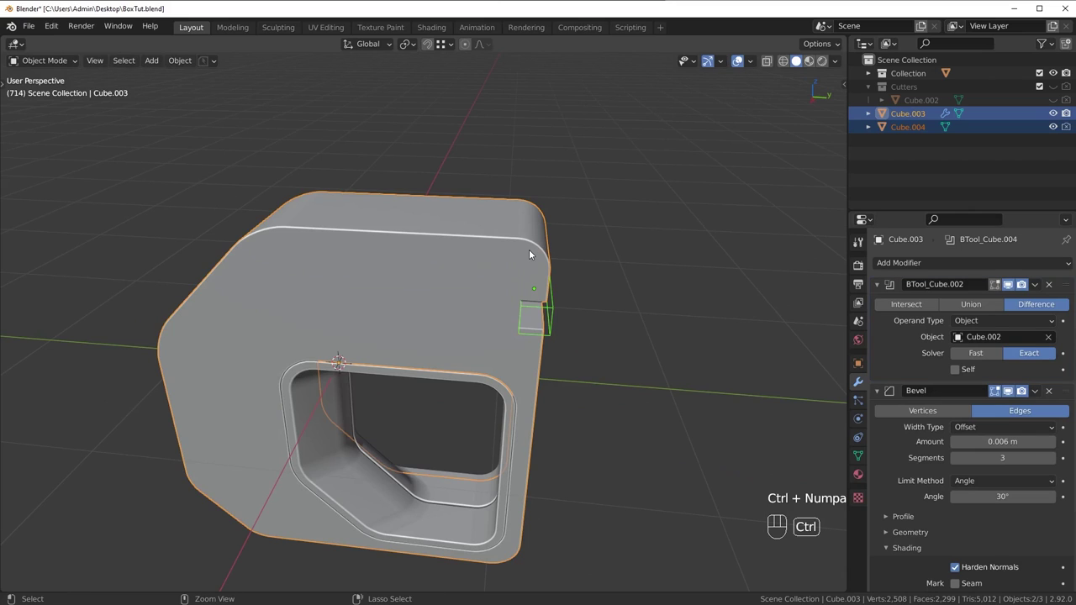
{"action": "key", "text": "ctrl+z"}
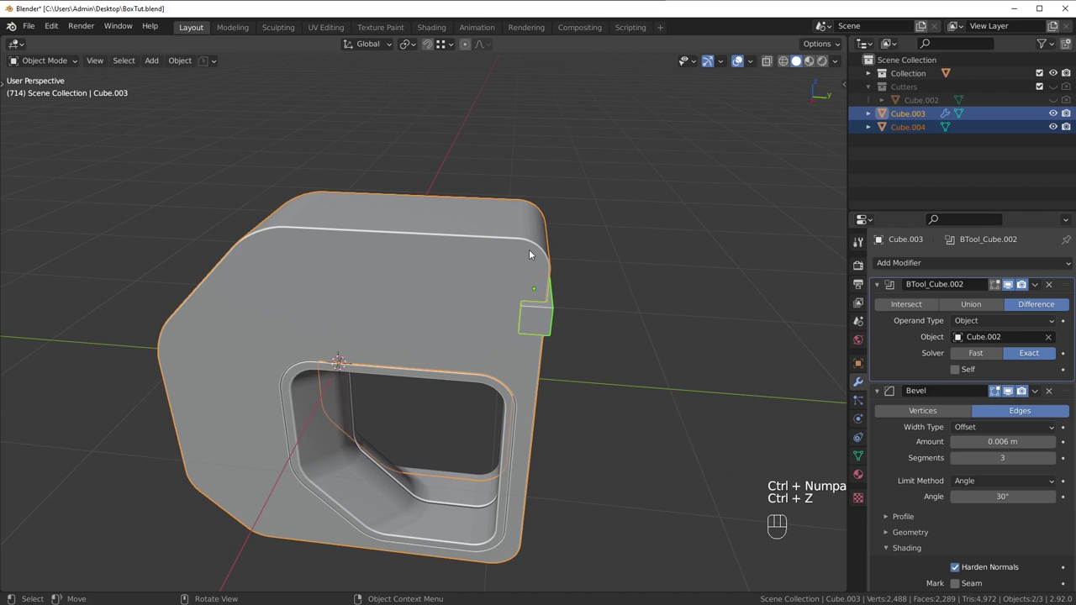
{"action": "key", "text": "shift+ctrl+b"}
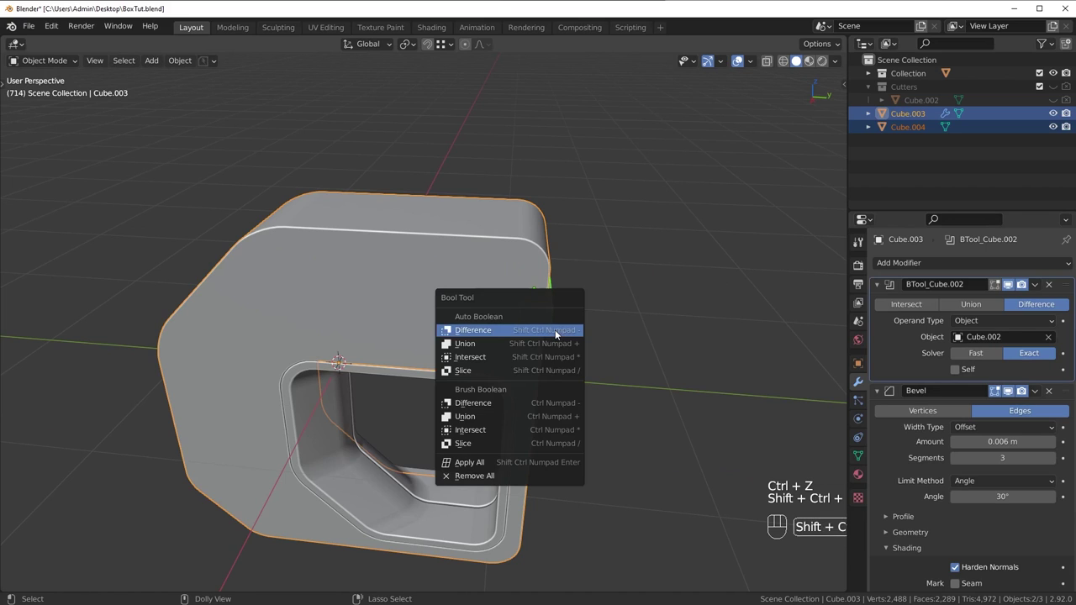
{"action": "left_click", "coordinate": [498, 403]}
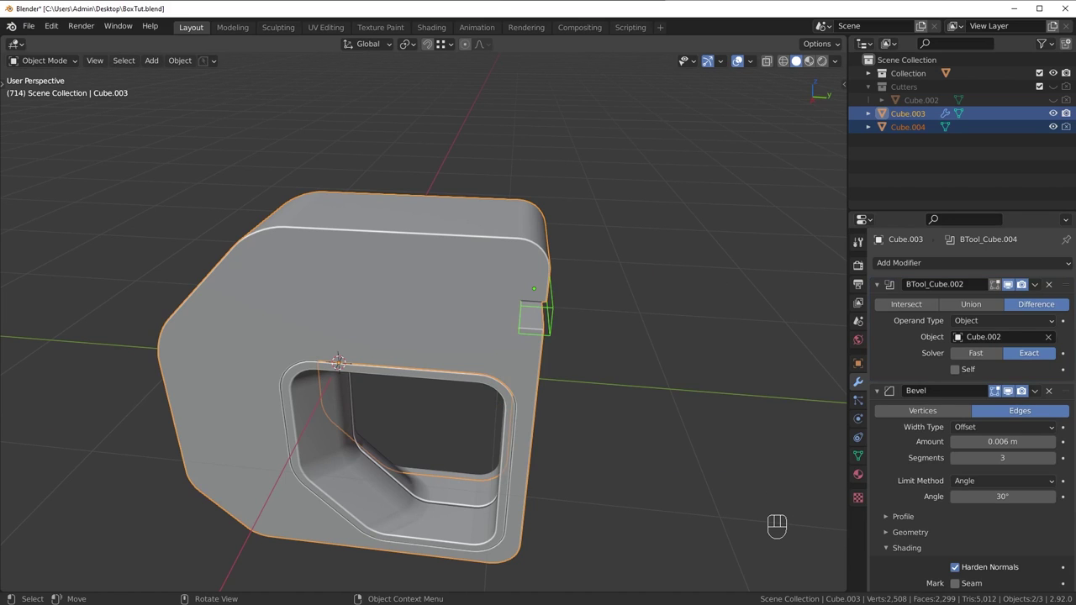
Step: Collapse the modifiers on Cube.003 and place the BTool_Cube.004 boolean above the Bevel modifier in the stack
{"action": "scroll", "coordinate": [958, 491], "scroll_direction": "down", "scroll_amount": 5}
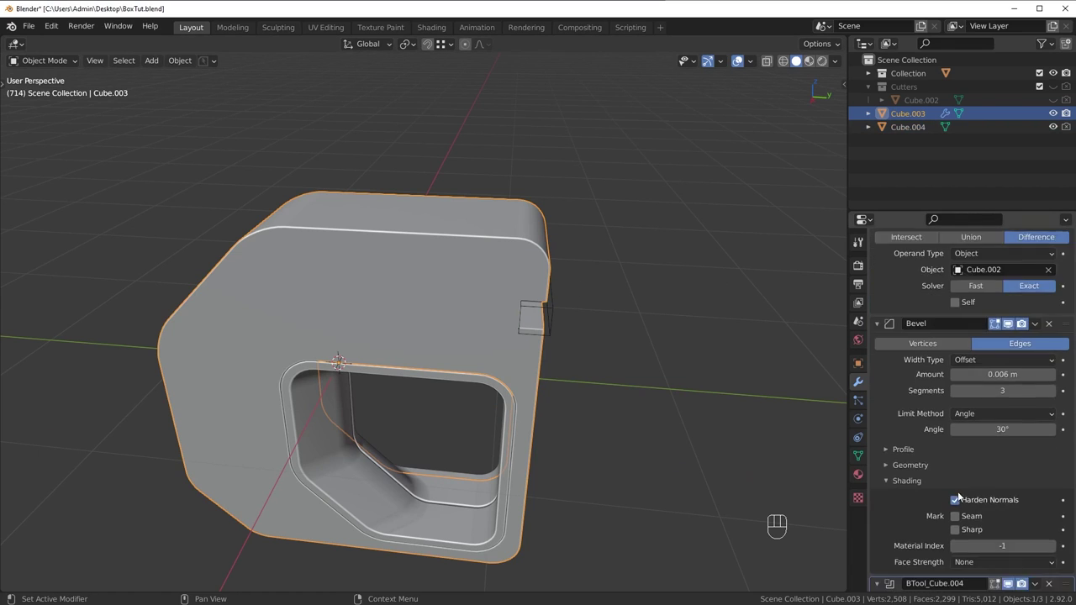
{"action": "scroll", "coordinate": [933, 398], "scroll_direction": "up", "scroll_amount": 5}
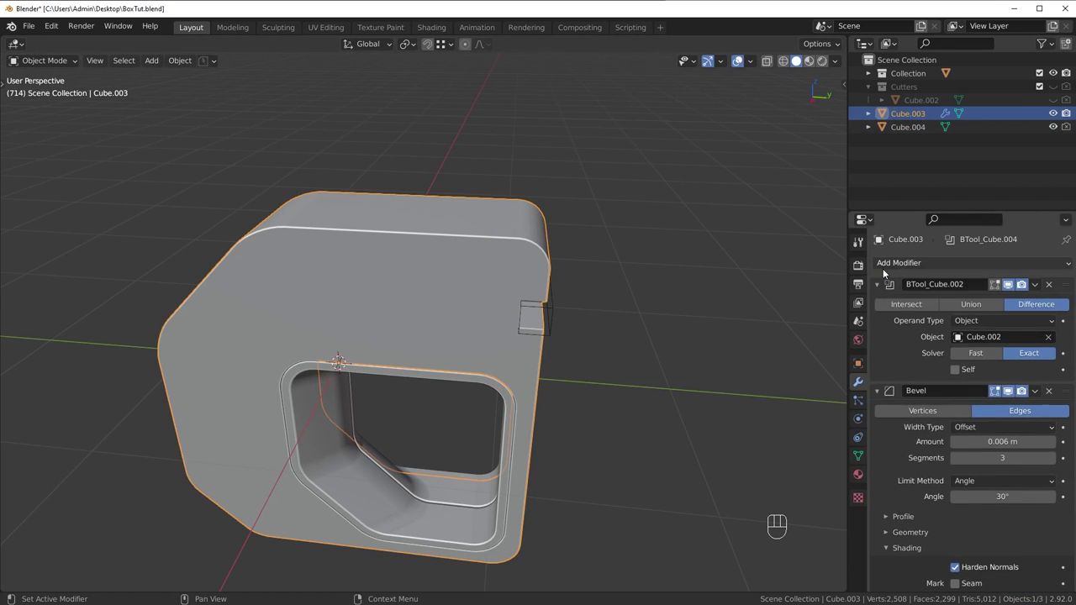
{"action": "left_click", "coordinate": [877, 284]}
{"action": "left_click", "coordinate": [877, 302]}
{"action": "left_click", "coordinate": [877, 320]}
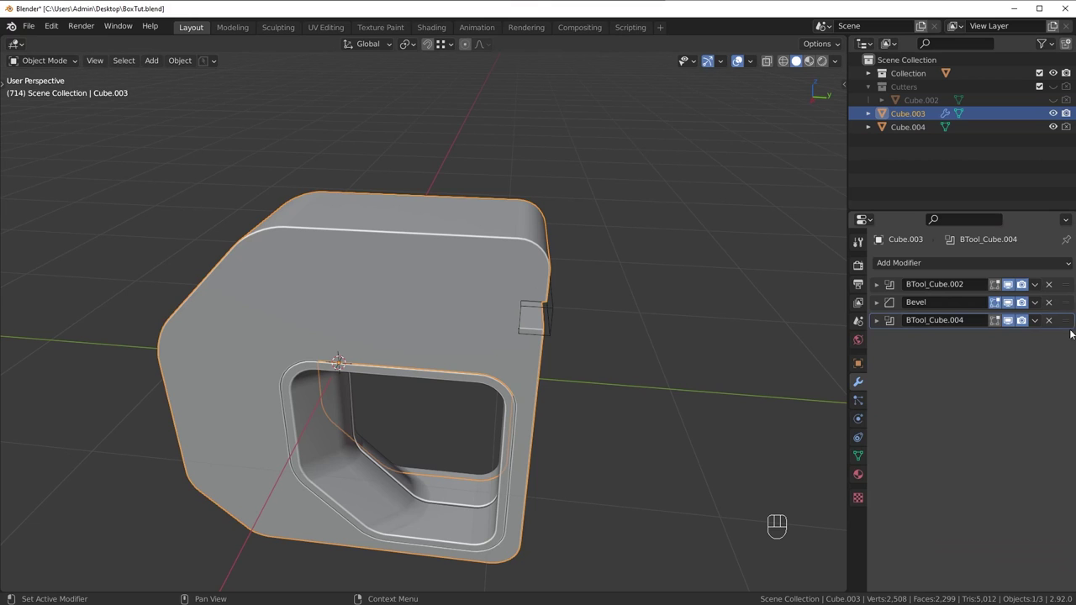
{"action": "left_click_drag", "start_coordinate": [1066, 320], "coordinate": [1066, 302]}
{"action": "middle_click_drag", "start_coordinate": [639, 342], "coordinate": [552, 353]}
{"action": "scroll", "coordinate": [636, 313], "scroll_direction": "up", "scroll_amount": 5}
{"action": "scroll", "coordinate": [538, 370], "scroll_direction": "up", "scroll_amount": 4}
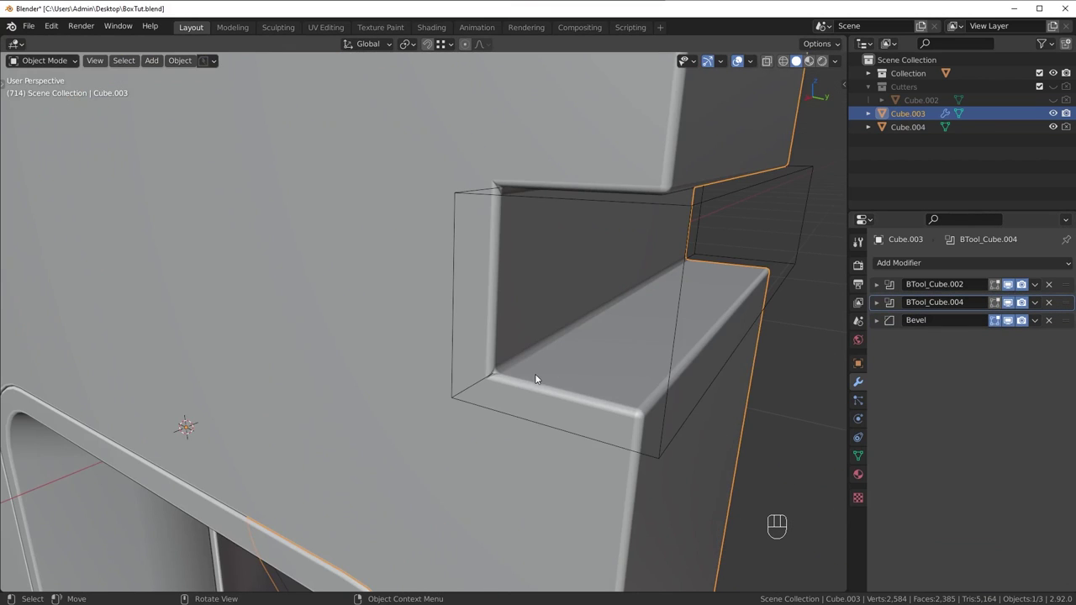
Step: Move the notch cutter Cube.004 into the Cutters collection and inspect the beveled inner corner of the notch
{"action": "left_click", "coordinate": [696, 202]}
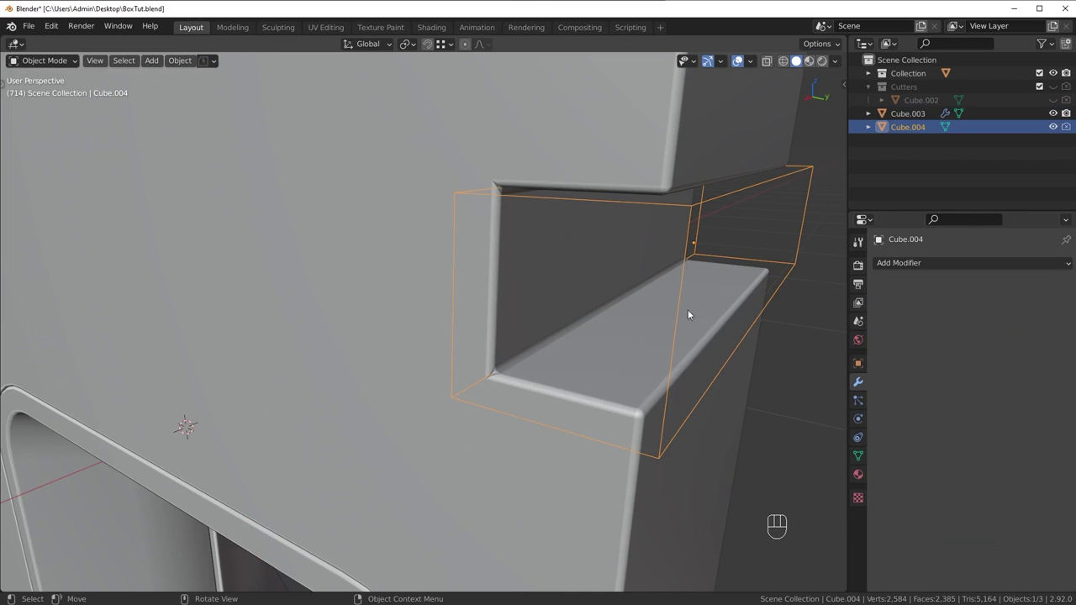
{"action": "key", "text": "m"}
{"action": "left_click", "coordinate": [721, 244]}
{"action": "scroll", "coordinate": [527, 383], "scroll_direction": "up", "scroll_amount": 3}
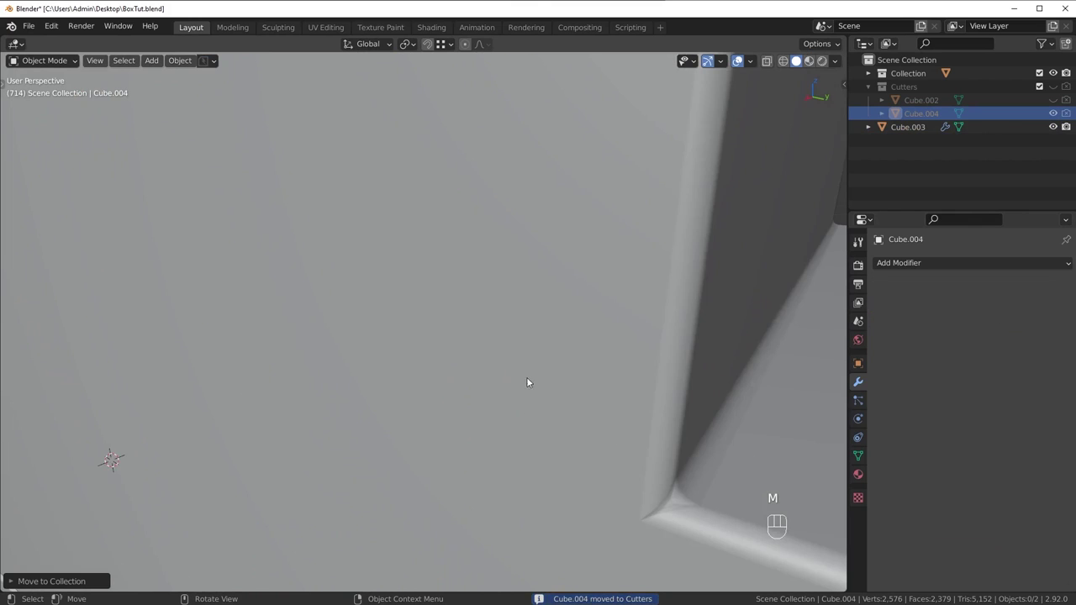
{"action": "middle_click_drag", "start_coordinate": [528, 379], "coordinate": [505, 327], "text": "shift"}
{"action": "scroll", "coordinate": [424, 313], "scroll_direction": "down", "scroll_amount": 4}
{"action": "scroll", "coordinate": [424, 322], "scroll_direction": "up", "scroll_amount": 3}
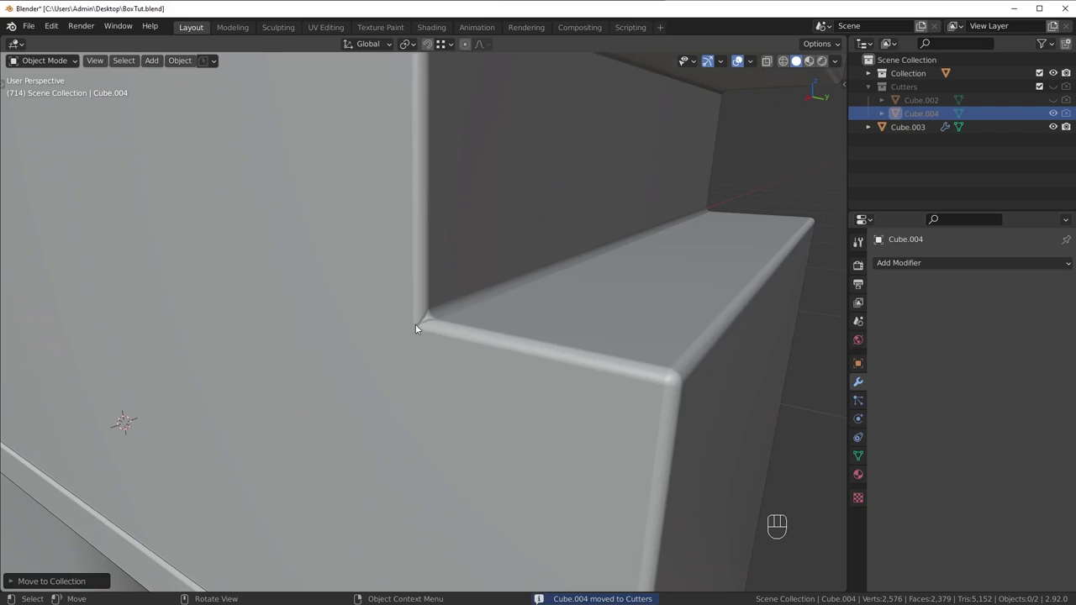
Step: Set Miter Outer to Arc in the geometry settings of Cube.003's Bevel modifier
{"action": "left_click", "coordinate": [651, 332]}
{"action": "left_click", "coordinate": [877, 320]}
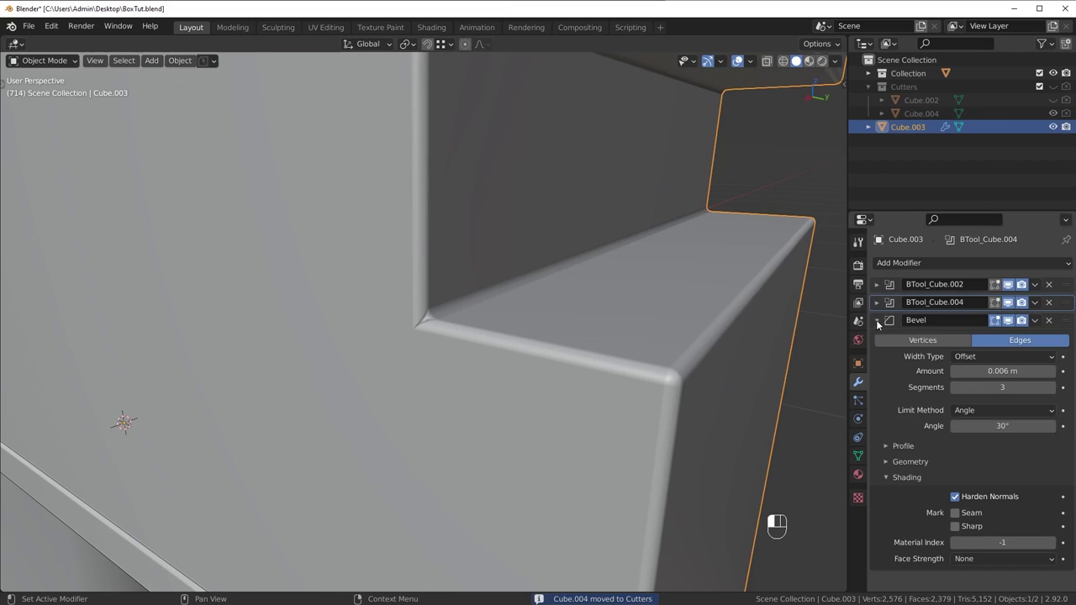
{"action": "left_click", "coordinate": [910, 462]}
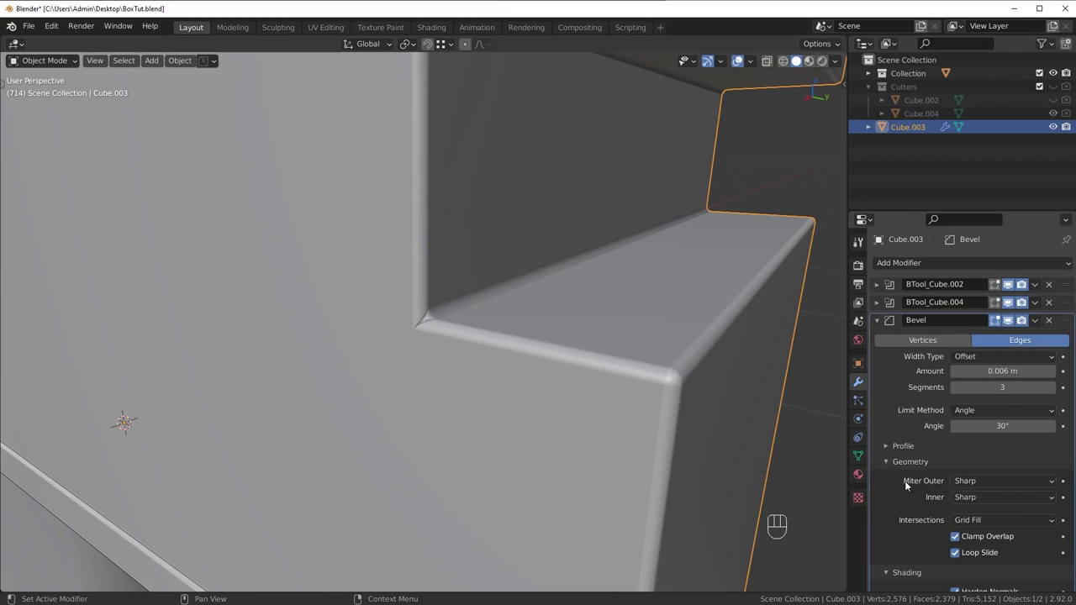
{"action": "left_click", "coordinate": [967, 481]}
{"action": "left_click", "coordinate": [966, 525]}
{"action": "scroll", "coordinate": [575, 375], "scroll_direction": "down", "scroll_amount": 8}
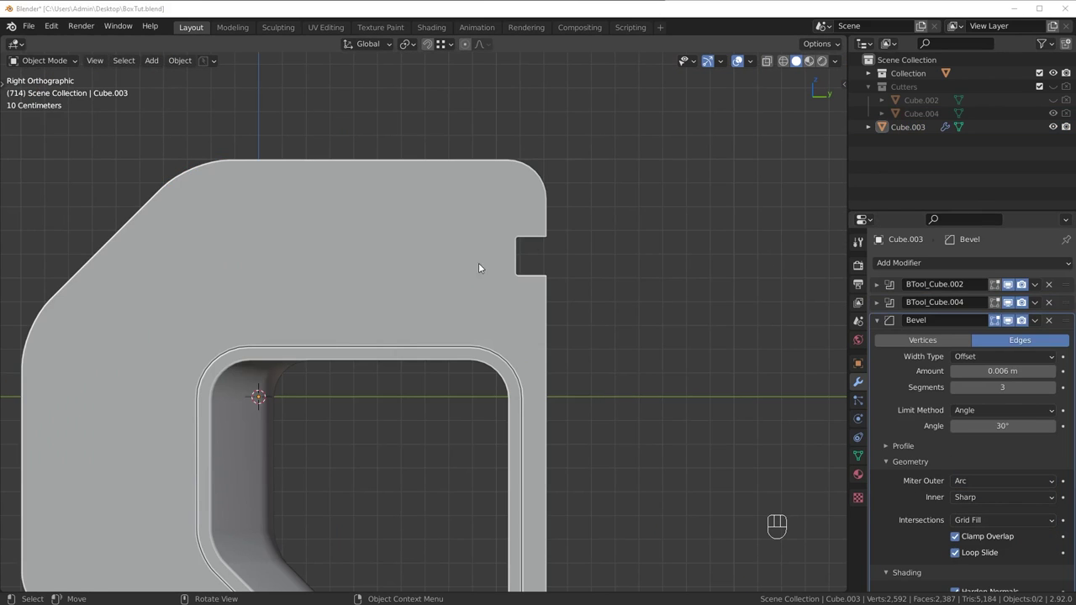
Step: Unhide the Cutters collection, select the notch cutter Cube.004 in right orthographic view, and turn off the viewport overlays
{"action": "scroll", "coordinate": [543, 273], "scroll_direction": "down", "scroll_amount": 8}
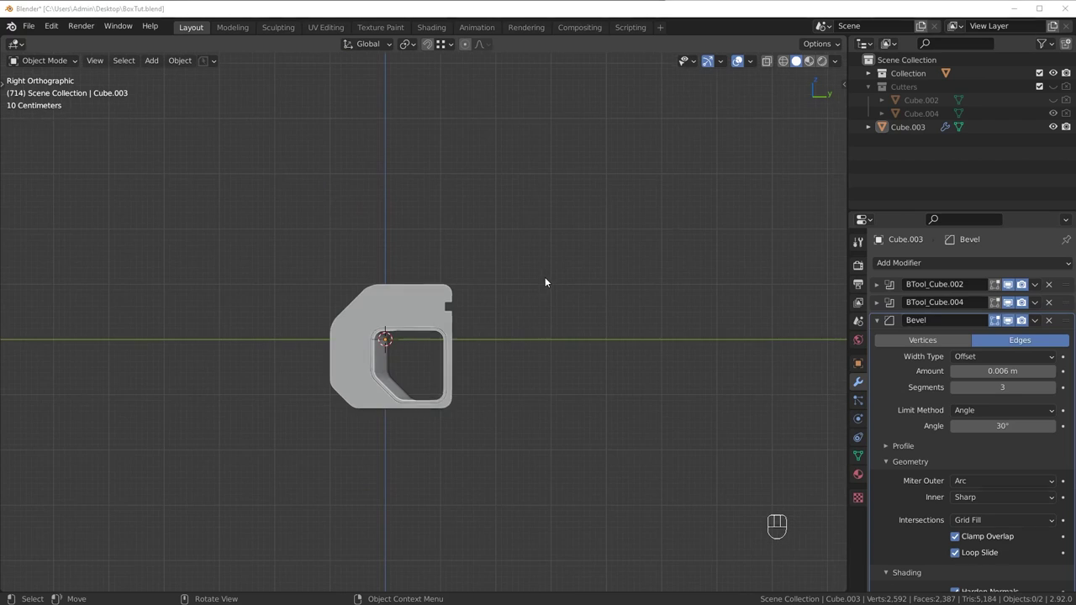
{"action": "scroll", "coordinate": [546, 283], "scroll_direction": "up", "scroll_amount": 2}
{"action": "left_click", "coordinate": [1053, 114]}
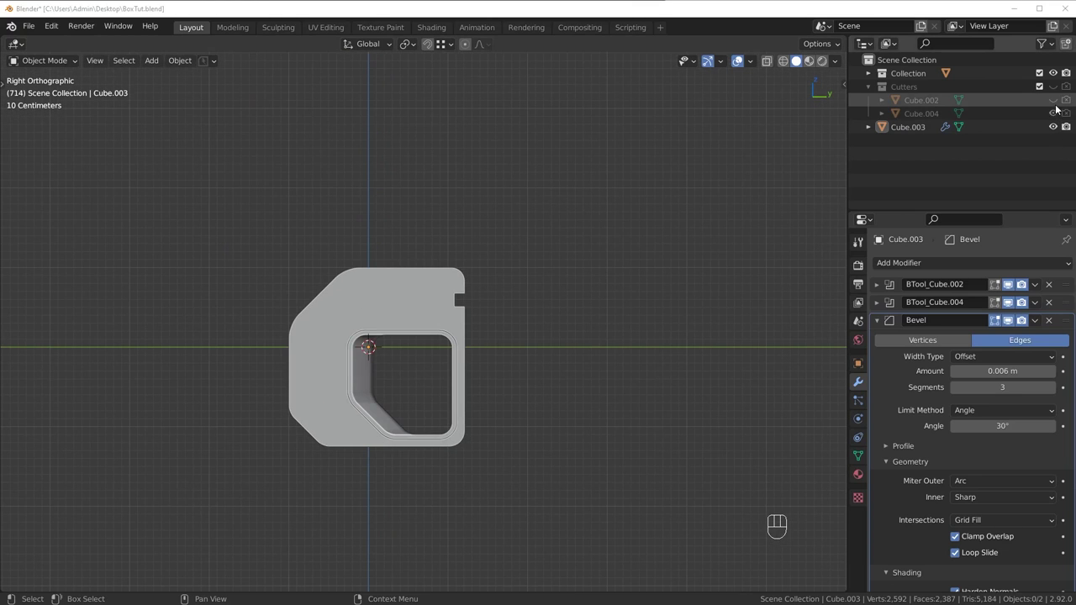
{"action": "scroll", "coordinate": [476, 308], "scroll_direction": "up", "scroll_amount": 3}
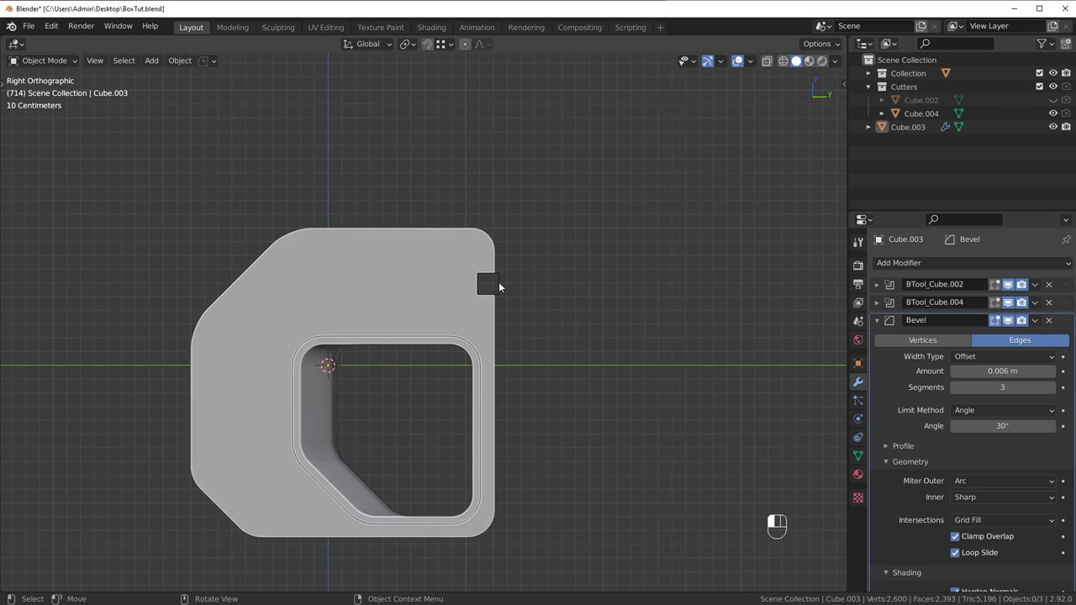
{"action": "left_click", "coordinate": [497, 285]}
{"action": "left_click", "coordinate": [738, 61]}
Step: Move Cube.004 about 0.09 m outward along Y and 0.12 m down to make the notch shallower and lower
{"action": "key", "text": "g"}
{"action": "key", "text": "z"}
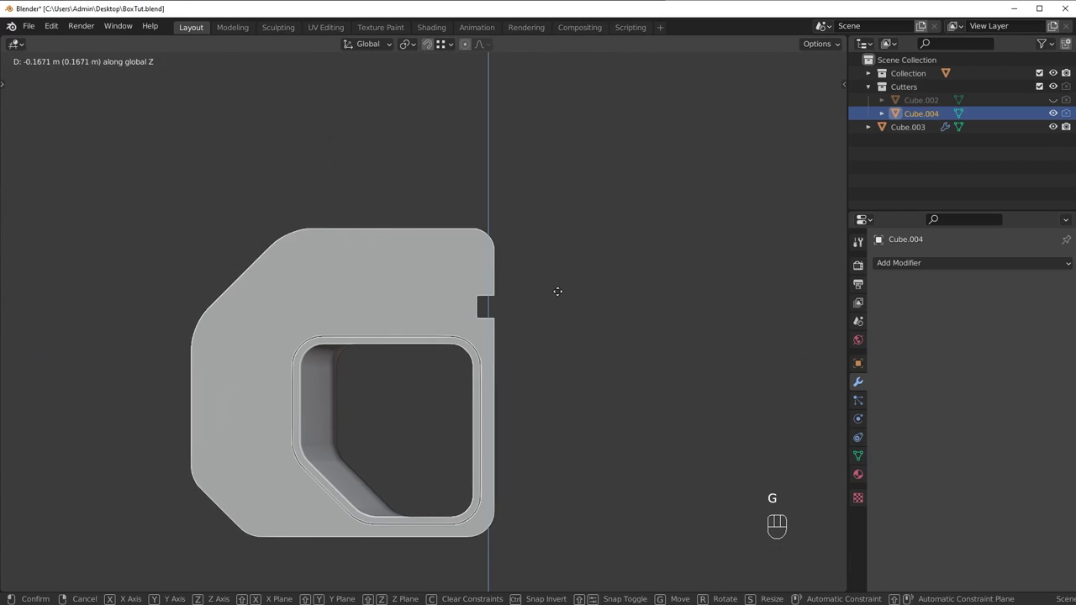
{"action": "left_click", "coordinate": [570, 302]}
{"action": "key", "text": "g"}
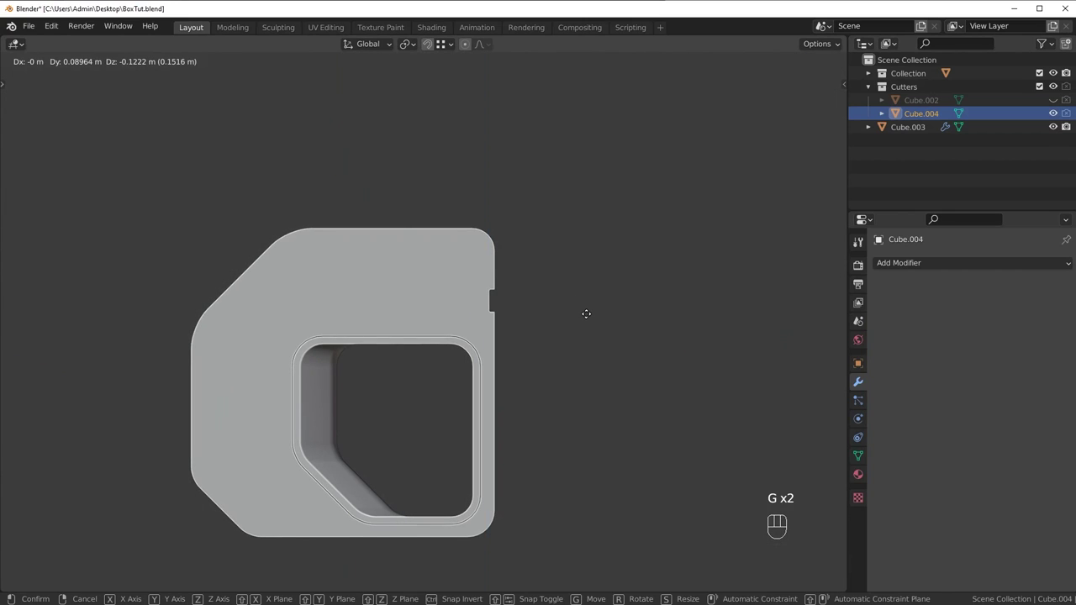
{"action": "left_click", "coordinate": [593, 317]}
Step: Try a higher notch position by moving Cube.004 up along Z, and compare both positions with undo and redo
{"action": "key", "text": "g"}
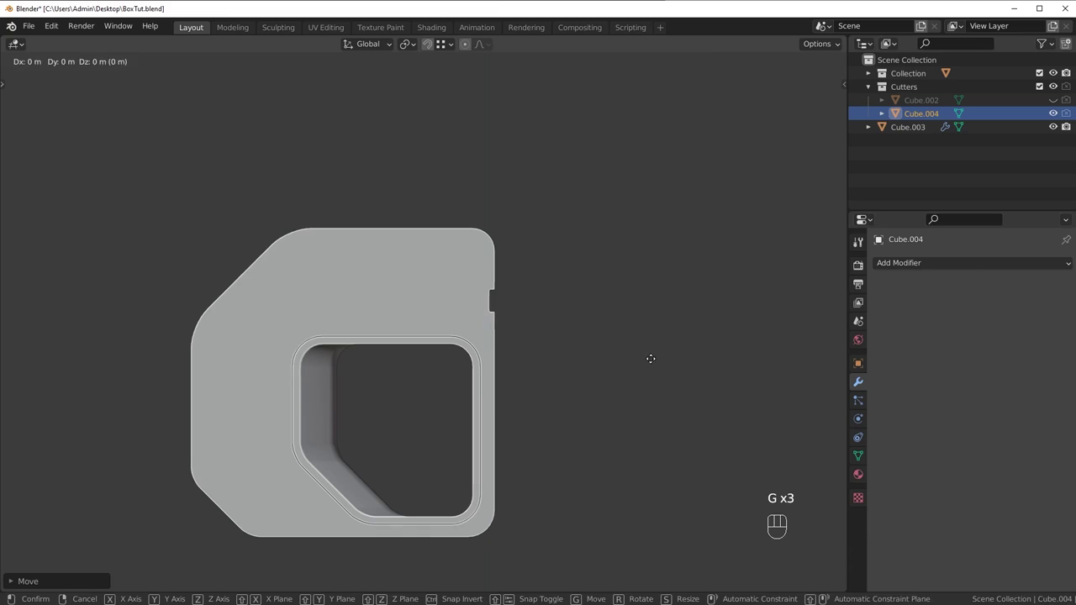
{"action": "key", "text": "z"}
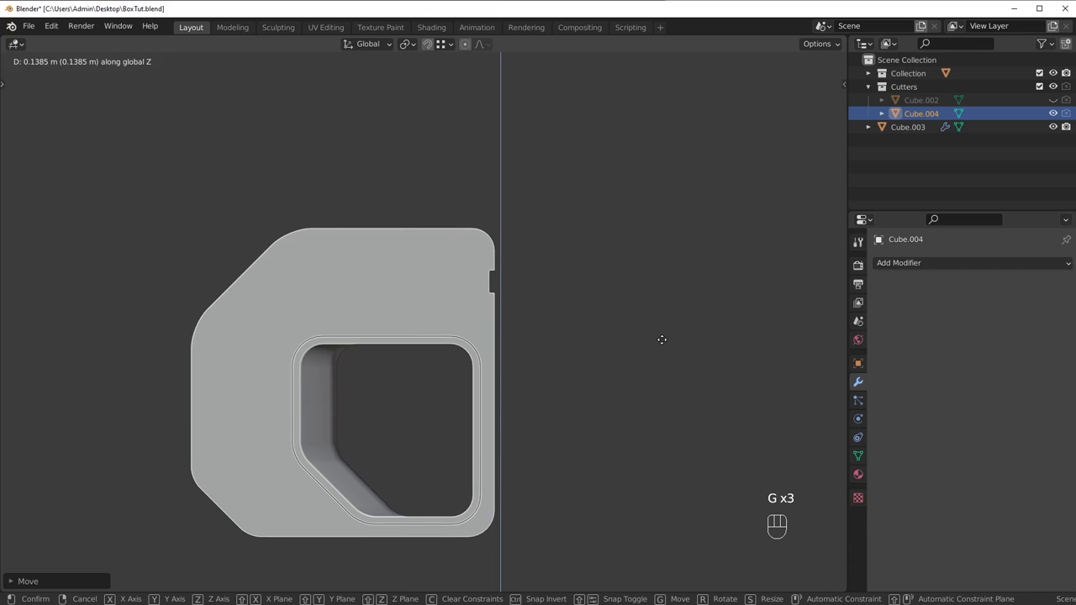
{"action": "left_click", "coordinate": [680, 343]}
{"action": "key", "text": "ctrl+z"}
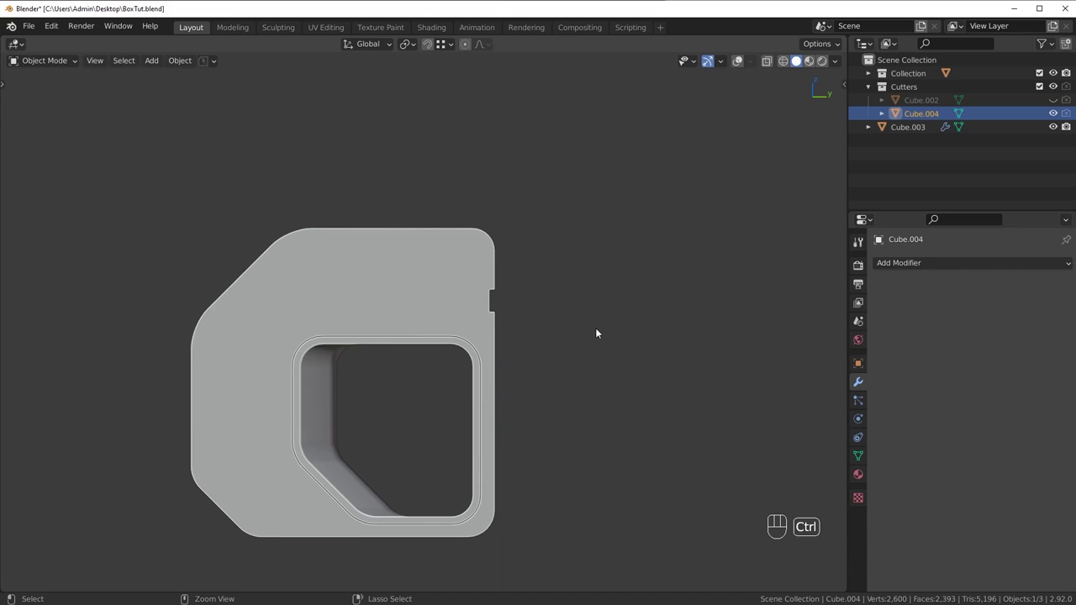
{"action": "key", "text": "ctrl+shift+z"}
{"action": "key", "text": "ctrl+shift+z"}
{"action": "scroll", "coordinate": [524, 351], "scroll_direction": "down", "scroll_amount": 3}
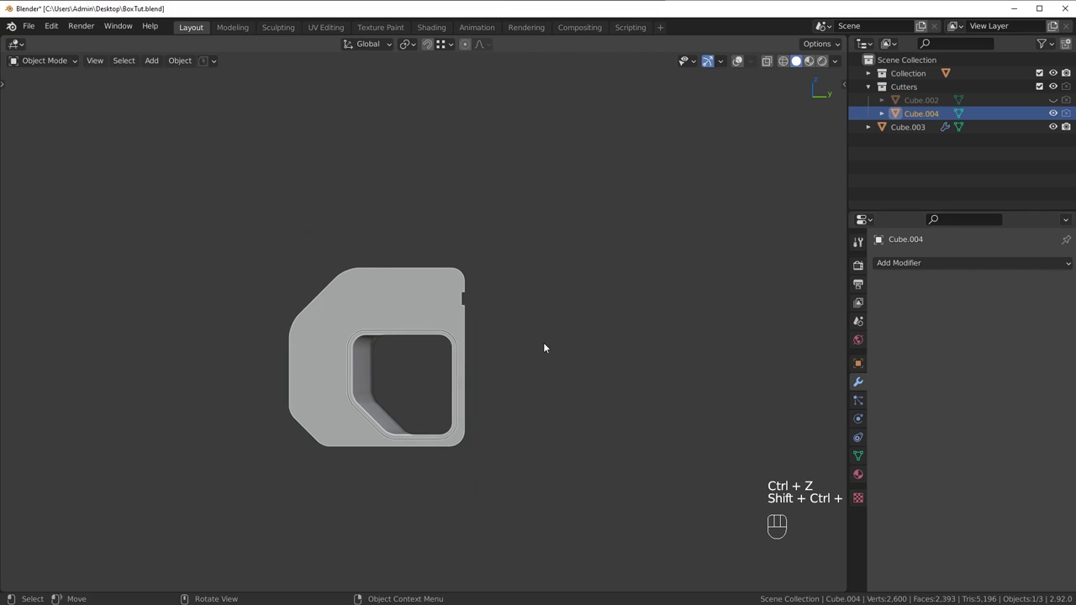
{"action": "key", "text": "ctrl+shift+z"}
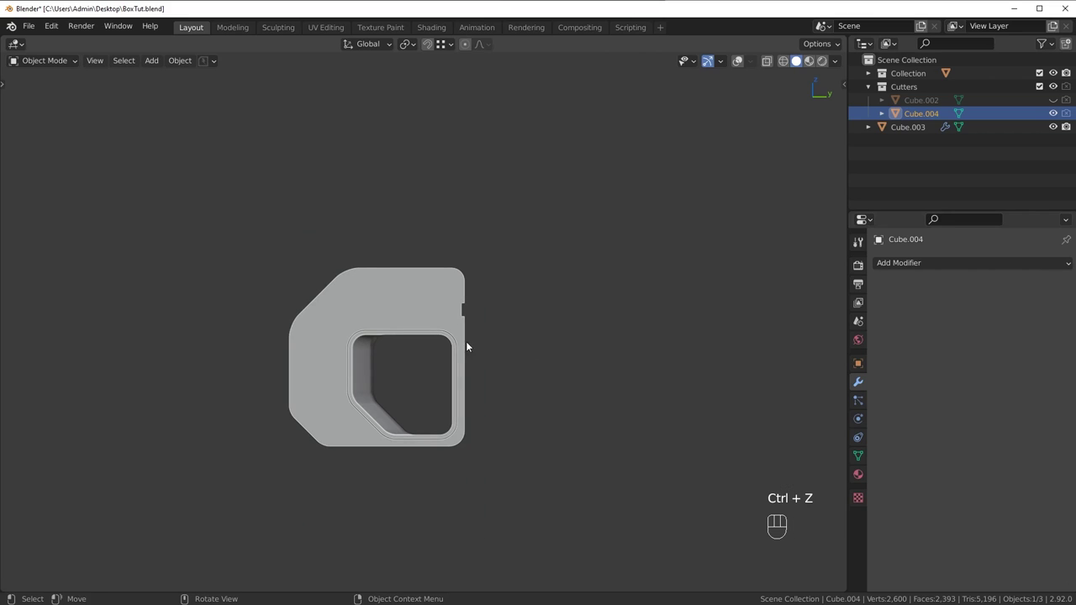
{"action": "scroll", "coordinate": [467, 344], "scroll_direction": "up", "scroll_amount": 3}
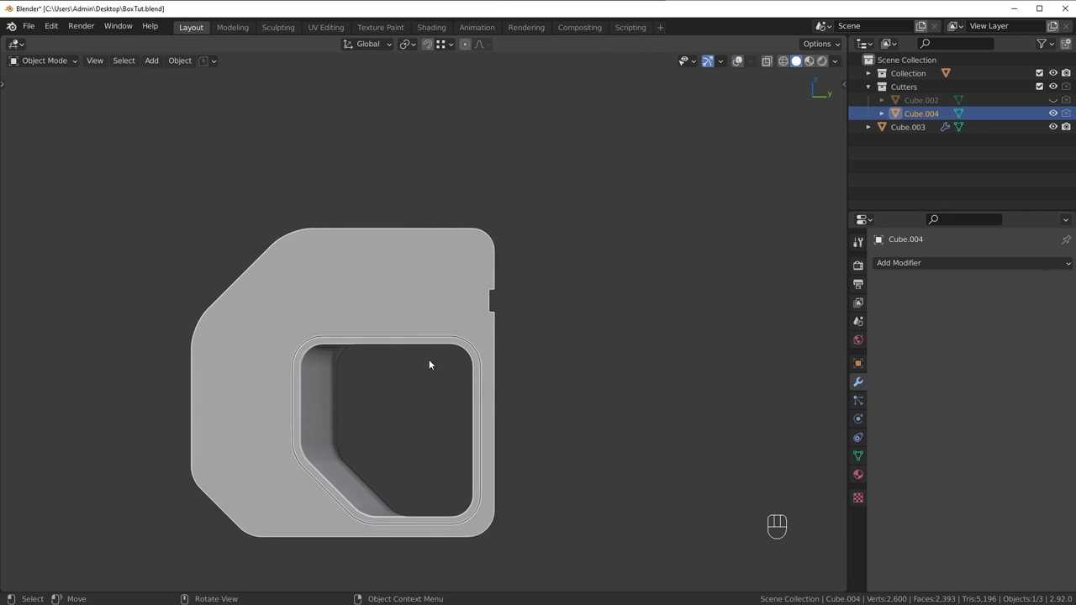
Step: Turn the viewport overlays back on and enable Cavity in the viewport shading options
{"action": "mouse_move", "coordinate": [525, 313]}
{"action": "middle_mouse_down"}
{"action": "mouse_move", "coordinate": [286, 353]}
{"action": "mouse_move", "coordinate": [491, 343]}
{"action": "mouse_move", "coordinate": [509, 317]}
{"action": "middle_mouse_up"}
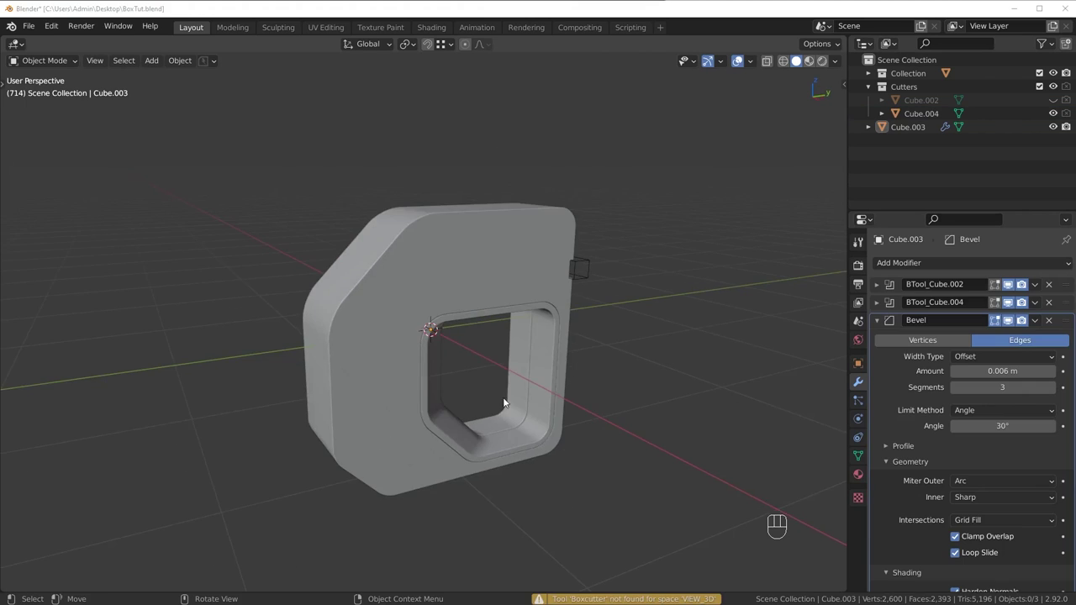
{"action": "middle_click_drag", "start_coordinate": [504, 403], "coordinate": [456, 416]}
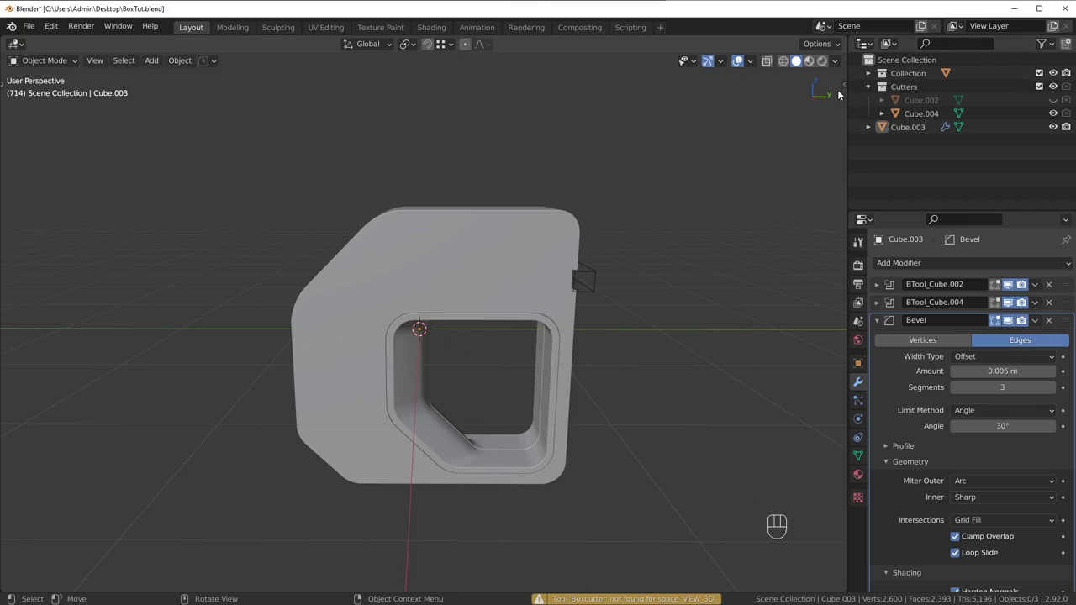
{"action": "left_click", "coordinate": [836, 60]}
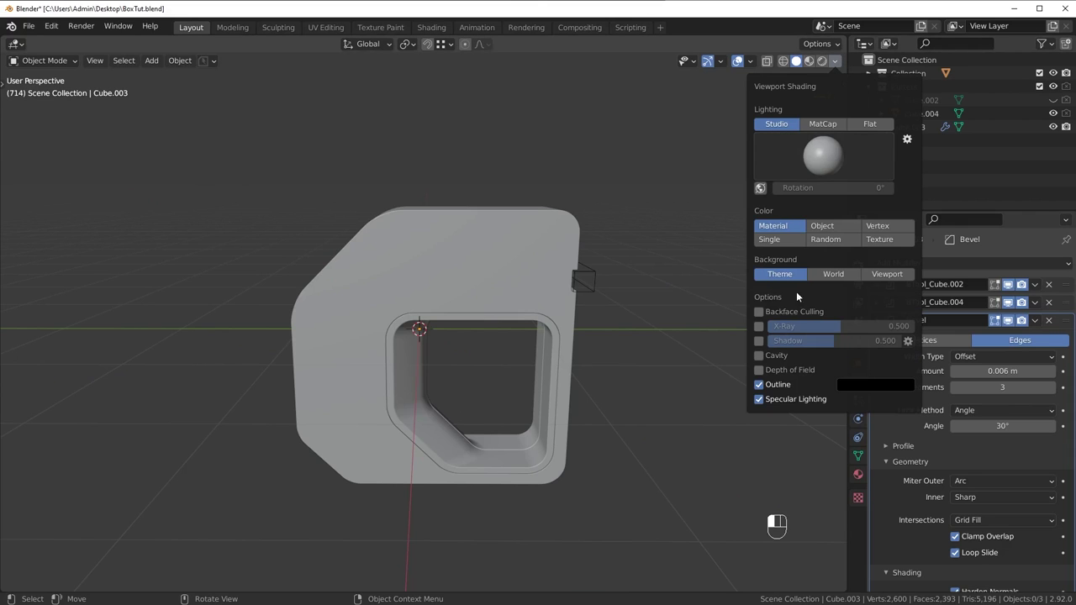
{"action": "left_click", "coordinate": [761, 357]}
{"action": "middle_click_drag", "start_coordinate": [503, 192], "coordinate": [512, 194]}
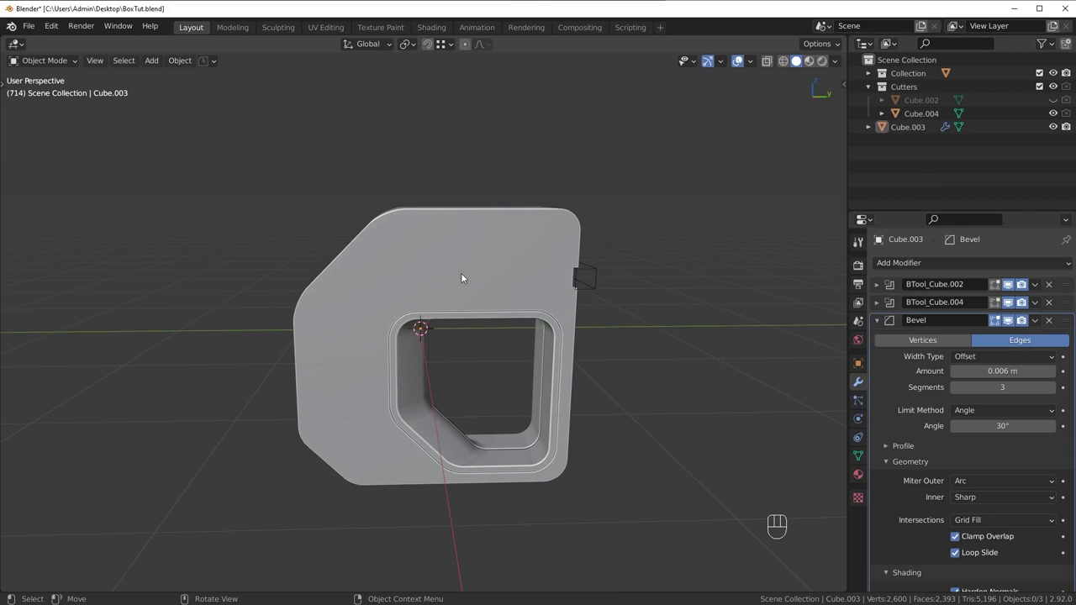
Step: Assign the cutter Cube.004 to the Cutters collection again and hide that collection
{"action": "left_click", "coordinate": [587, 276]}
{"action": "key", "text": "m"}
{"action": "left_click", "coordinate": [615, 271]}
{"action": "middle_click_drag", "start_coordinate": [614, 256], "coordinate": [791, 88]}
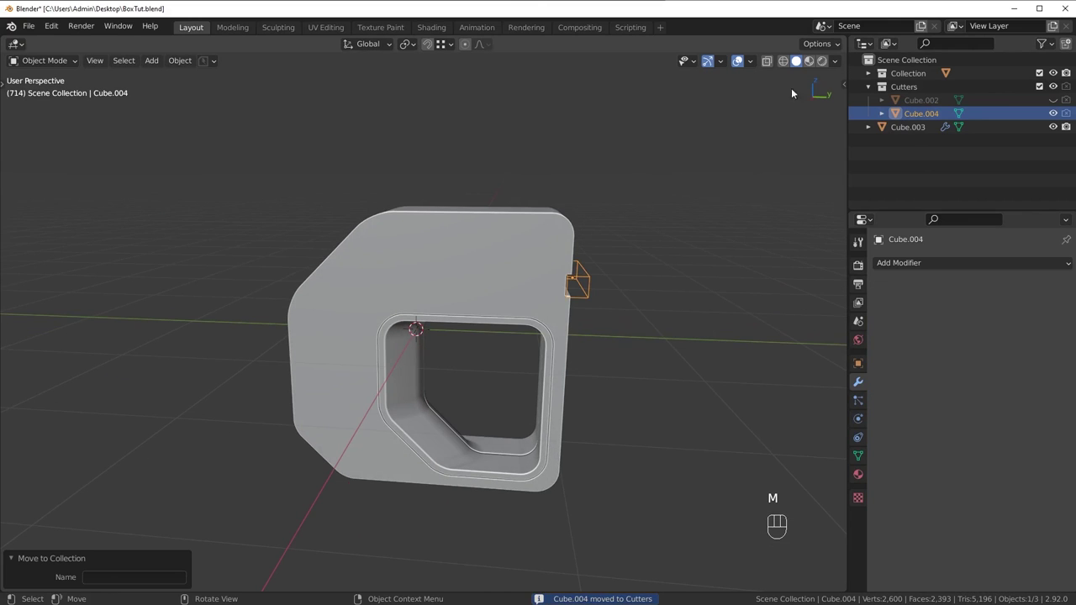
{"action": "scroll", "coordinate": [417, 278], "scroll_direction": "up", "scroll_amount": 4}
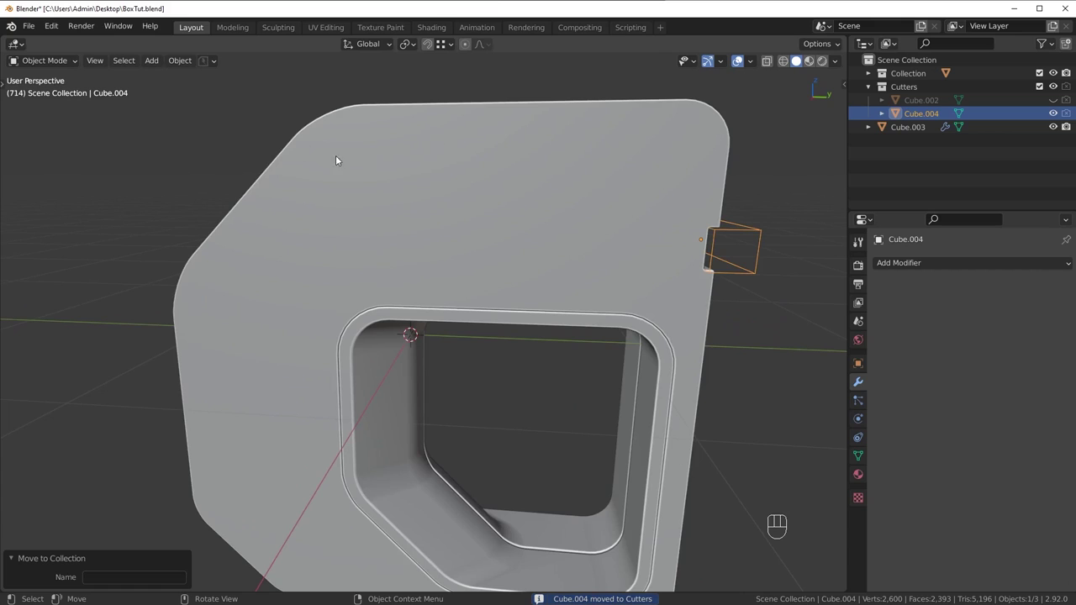
{"action": "scroll", "coordinate": [335, 161], "scroll_direction": "down", "scroll_amount": 4}
{"action": "left_click", "coordinate": [1053, 87]}
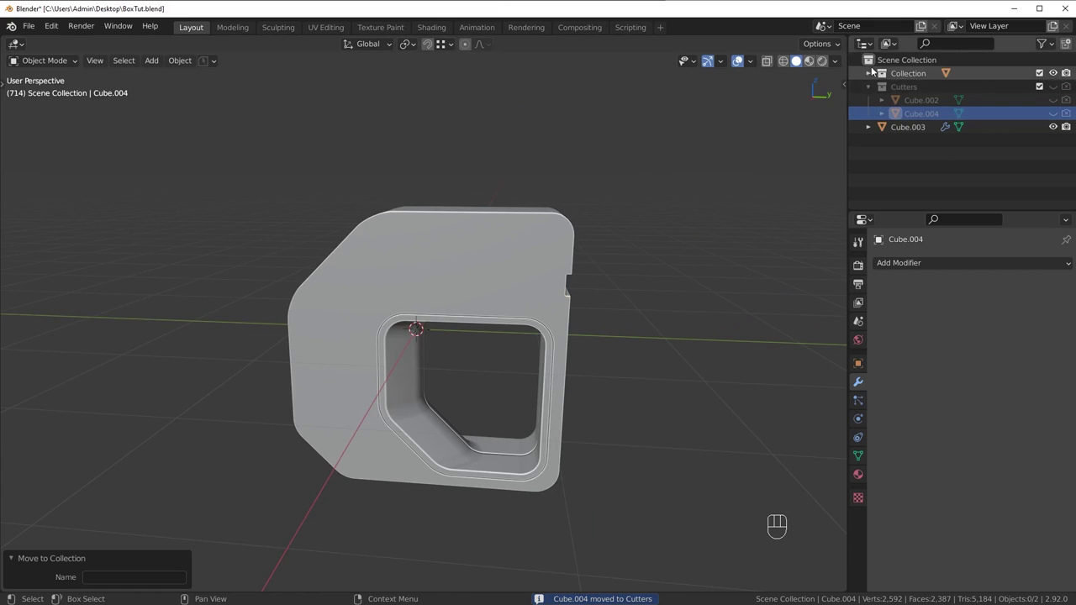
Step: Compare the model's viewport shading with Cavity off and on and with Shadow on and off
{"action": "left_click", "coordinate": [836, 62]}
{"action": "left_click", "coordinate": [759, 355]}
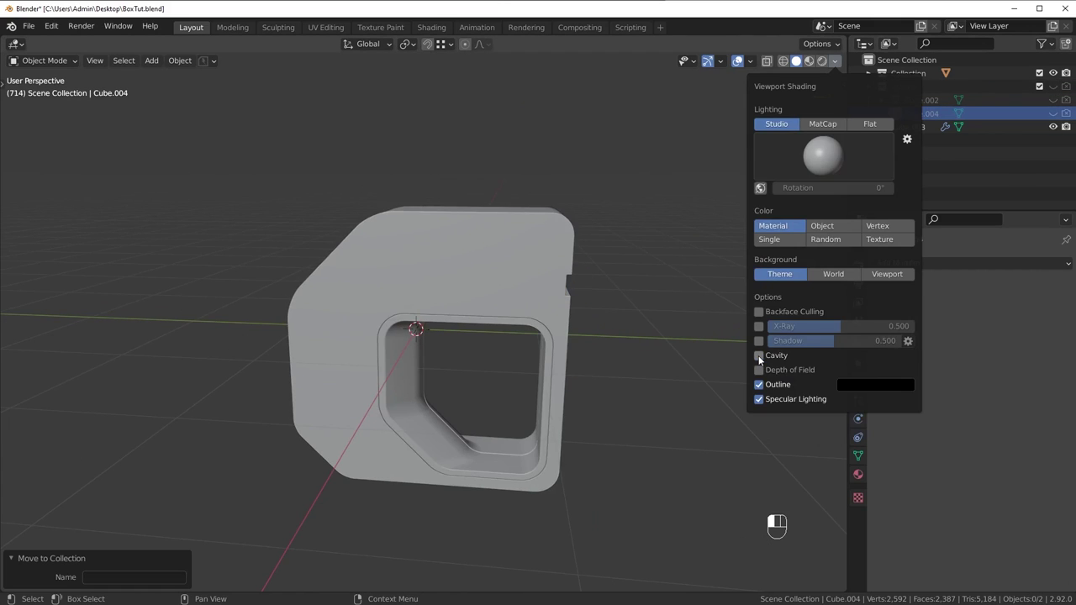
{"action": "left_click", "coordinate": [759, 355]}
{"action": "left_click", "coordinate": [759, 340]}
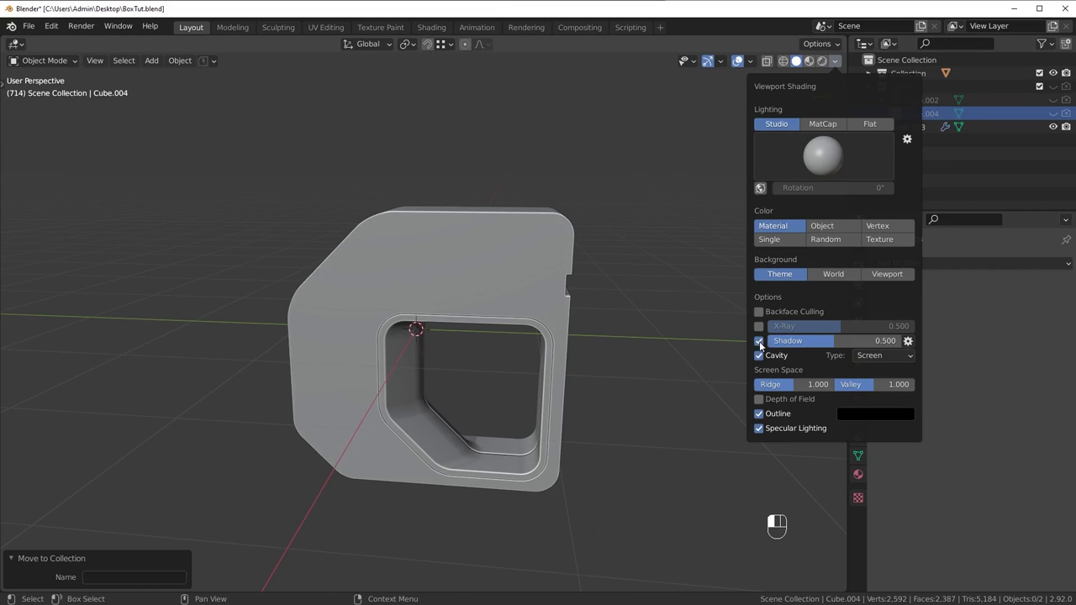
{"action": "mouse_move", "coordinate": [553, 358]}
{"action": "middle_mouse_down"}
{"action": "mouse_move", "coordinate": [566, 350]}
{"action": "mouse_move", "coordinate": [548, 360]}
{"action": "middle_mouse_up"}
{"action": "mouse_move", "coordinate": [470, 354]}
{"action": "middle_mouse_down"}
{"action": "mouse_move", "coordinate": [609, 272]}
{"action": "mouse_move", "coordinate": [470, 355]}
{"action": "middle_mouse_up"}
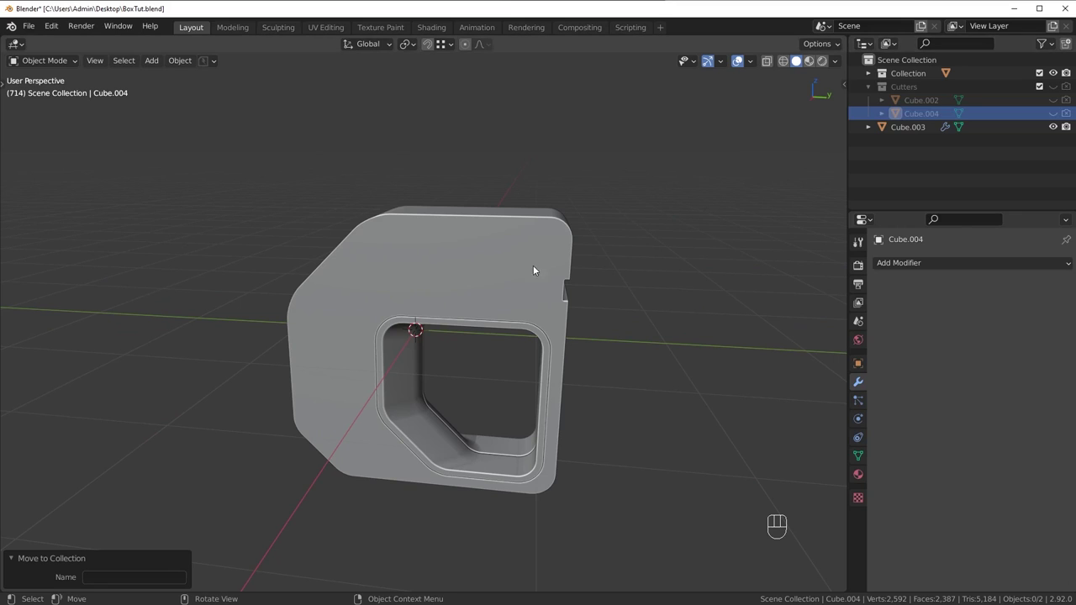
{"action": "left_click", "coordinate": [837, 60]}
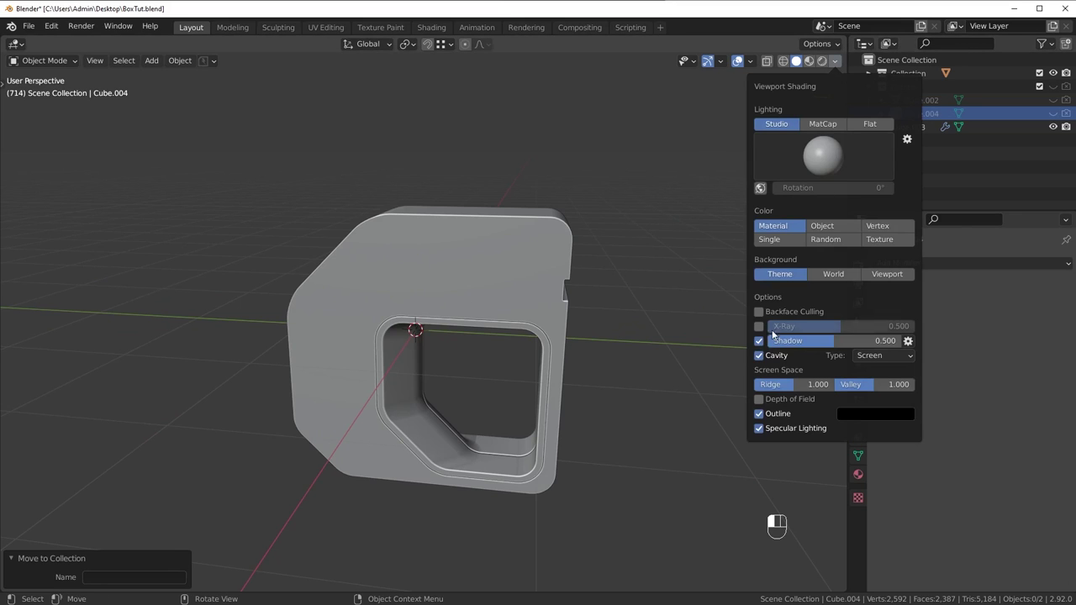
{"action": "left_click", "coordinate": [758, 341]}
Step: View the whole notched body from the right orthographic view
{"action": "middle_click_drag", "start_coordinate": [713, 186], "coordinate": [598, 229]}
{"action": "key", "text": "KP_3"}
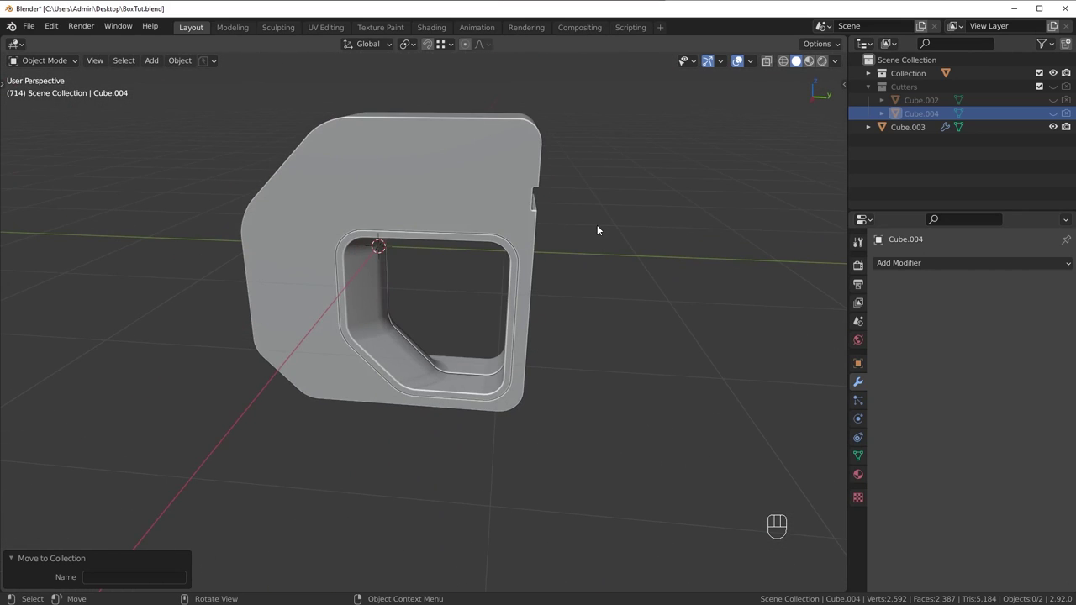
{"action": "key", "text": "KP_3"}
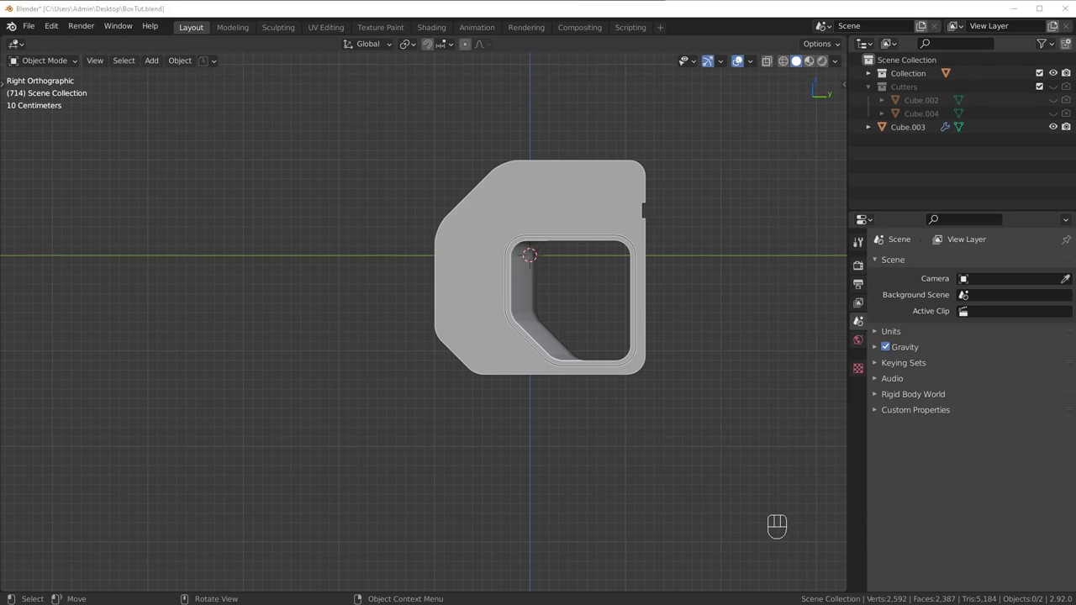
{"action": "scroll", "coordinate": [433, 95], "scroll_direction": "down", "scroll_amount": 2}
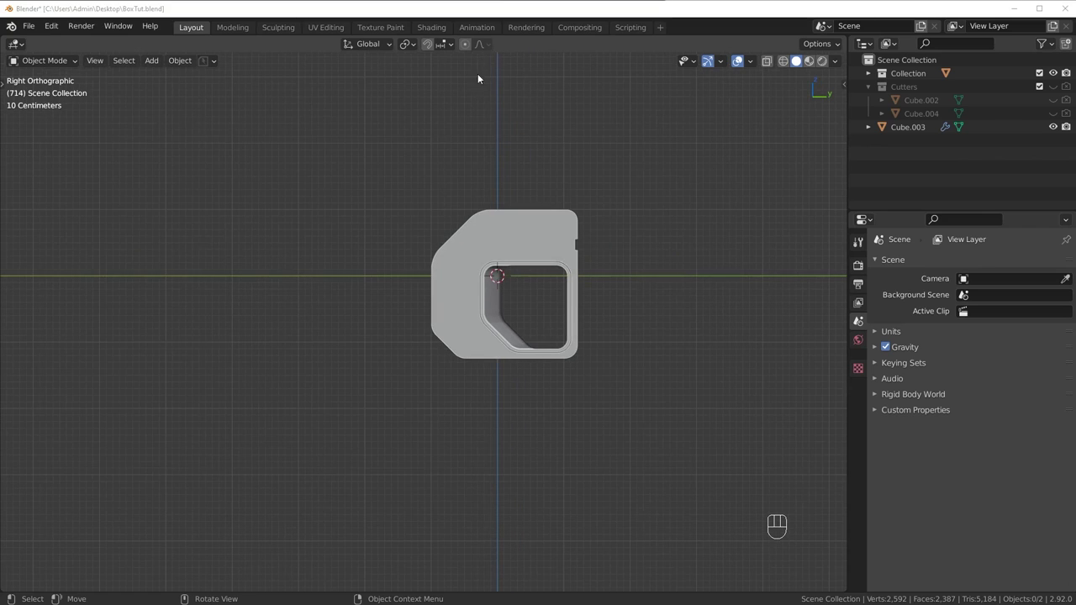
Step: Add a cube mesh as a new cutter and scale it uniformly to about 0.516
{"action": "key", "text": "shift+a"}
{"action": "mouse_move", "coordinate": [575, 136]}
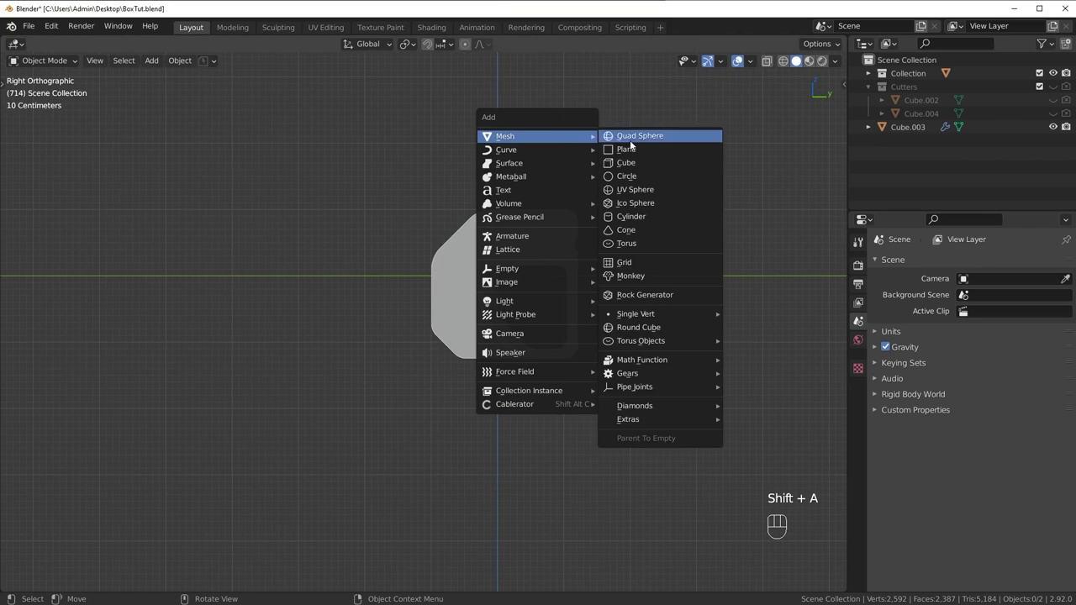
{"action": "left_click", "coordinate": [636, 164]}
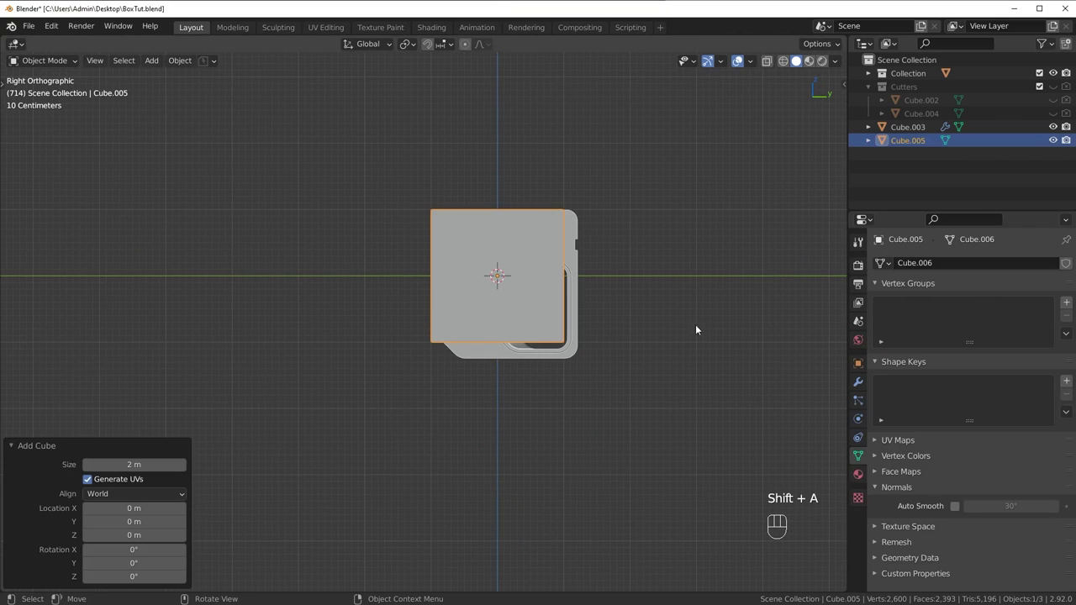
{"action": "key", "text": "s"}
{"action": "left_click", "coordinate": [596, 280]}
{"action": "scroll", "coordinate": [558, 271], "scroll_direction": "up", "scroll_amount": 4}
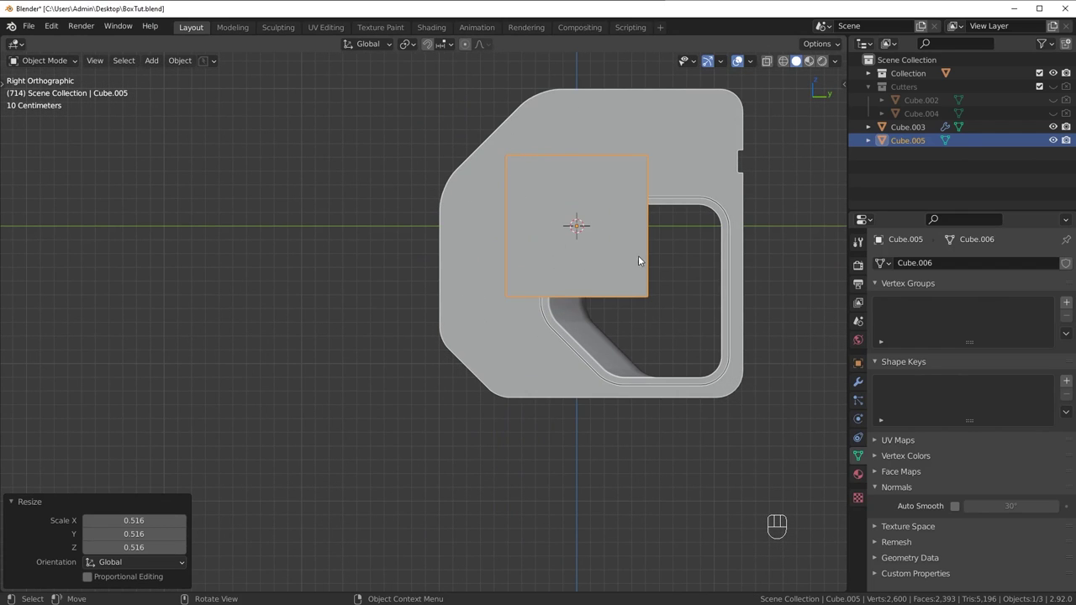
Step: Place the cube between the body's slanted outer side and the window, scaling it down by a further 0.881
{"action": "key", "text": "g"}
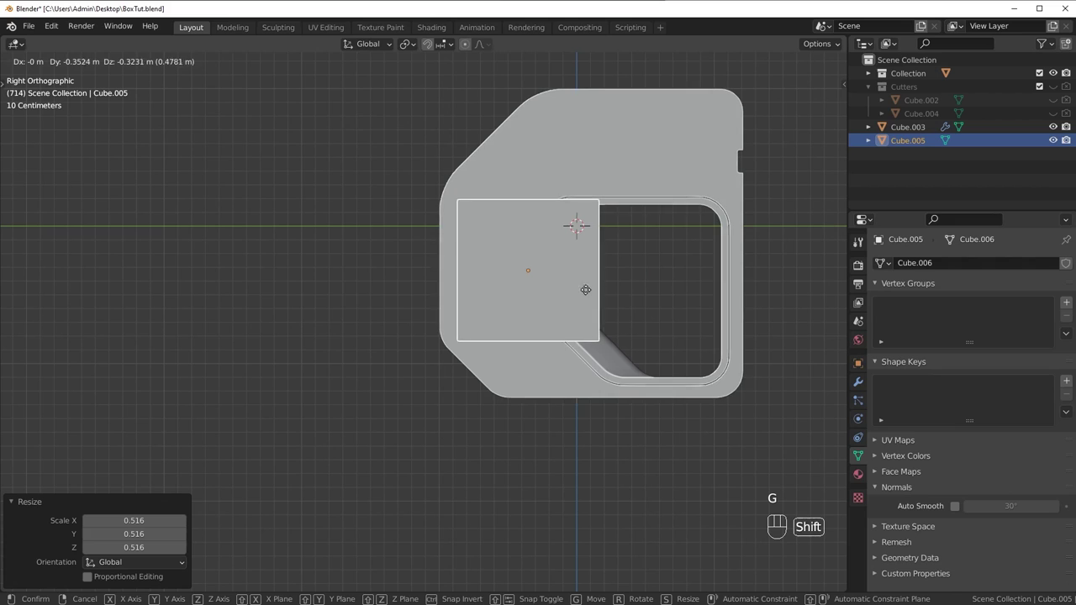
{"action": "left_click", "coordinate": [623, 263]}
{"action": "key", "text": "s"}
{"action": "left_click", "coordinate": [627, 269]}
{"action": "key", "text": "g"}
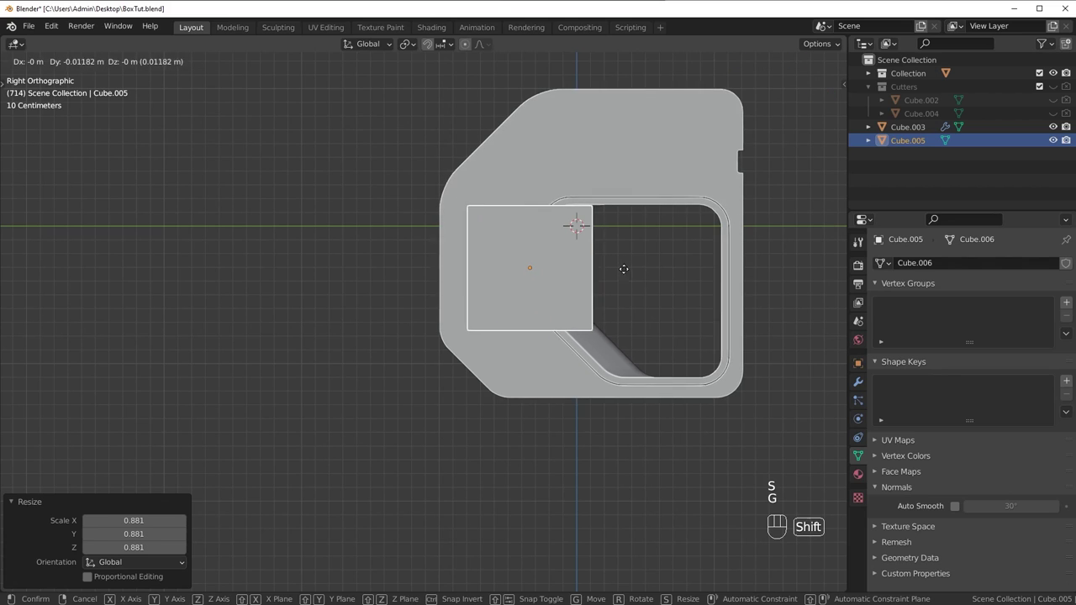
{"action": "left_click", "coordinate": [633, 282]}
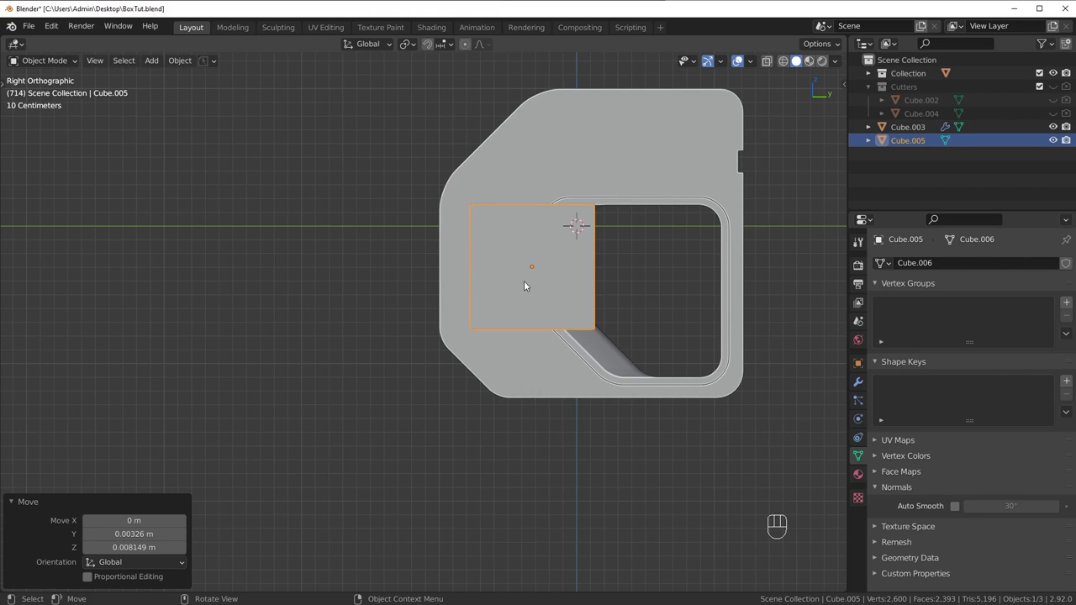
Step: Delete the cutter cube's faces except the vertical one facing the body's outer -Y side
{"action": "middle_click_drag", "start_coordinate": [503, 286], "coordinate": [550, 305]}
{"action": "key", "text": "Tab"}
{"action": "left_click", "coordinate": [648, 314]}
{"action": "middle_click_drag", "start_coordinate": [648, 315], "coordinate": [567, 312]}
{"action": "left_click", "coordinate": [588, 293]}
{"action": "left_click", "coordinate": [588, 271], "text": "shift"}
{"action": "key", "text": "x"}
{"action": "left_click", "coordinate": [445, 318]}
{"action": "left_click", "coordinate": [522, 289]}
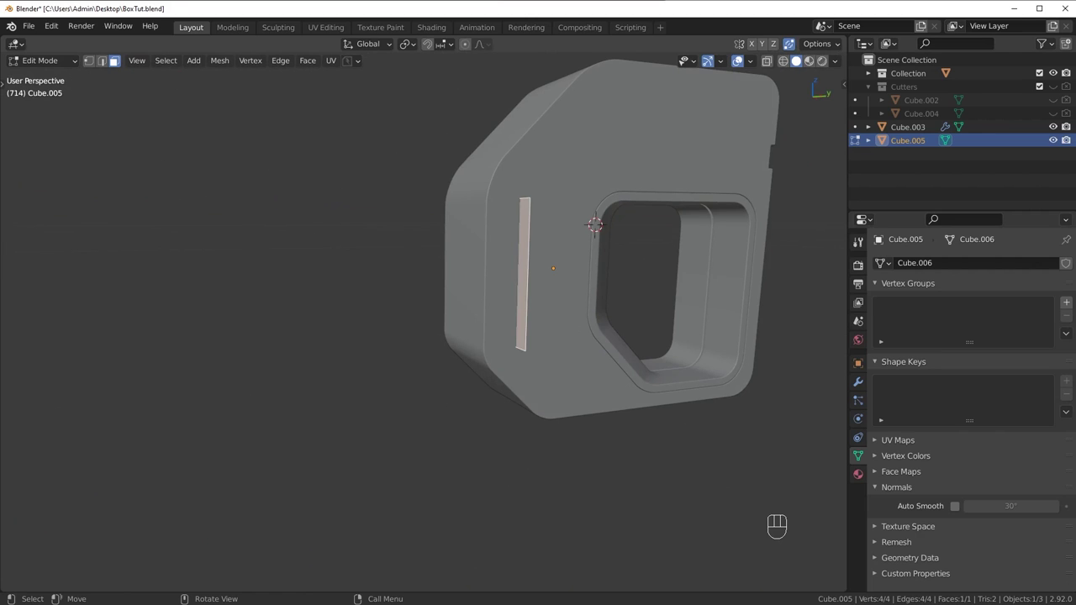
Step: Extrude the remaining face's lower edge diagonally by 0.5 m in Y and -0.5 m in Z, using increment snapping
{"action": "middle_click_drag", "start_coordinate": [594, 473], "coordinate": [496, 452]}
{"action": "key", "text": "Tab"}
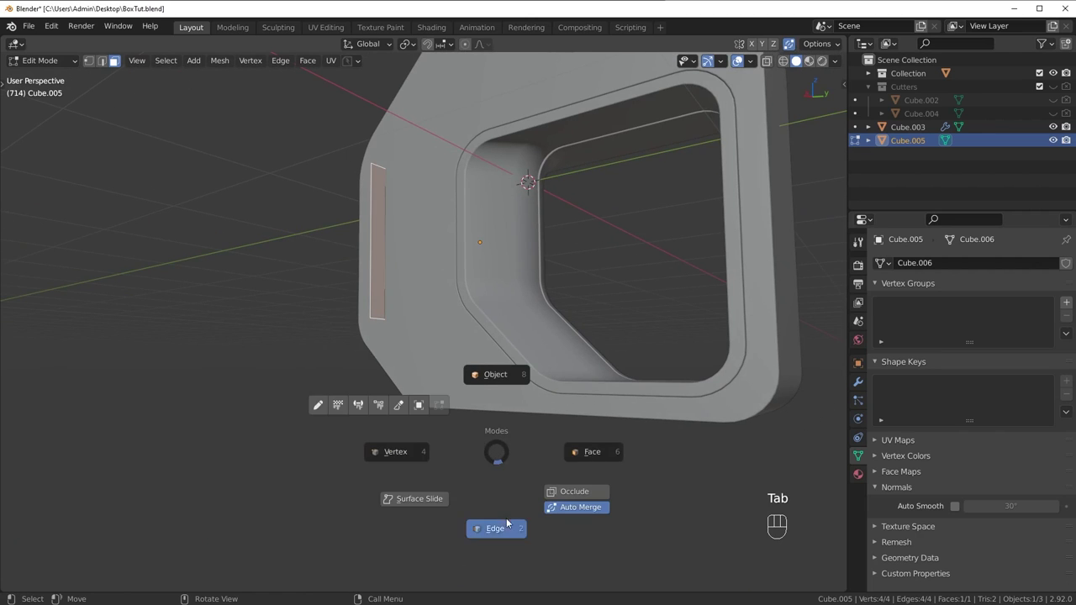
{"action": "left_click", "coordinate": [381, 315]}
{"action": "key", "text": "KP_3"}
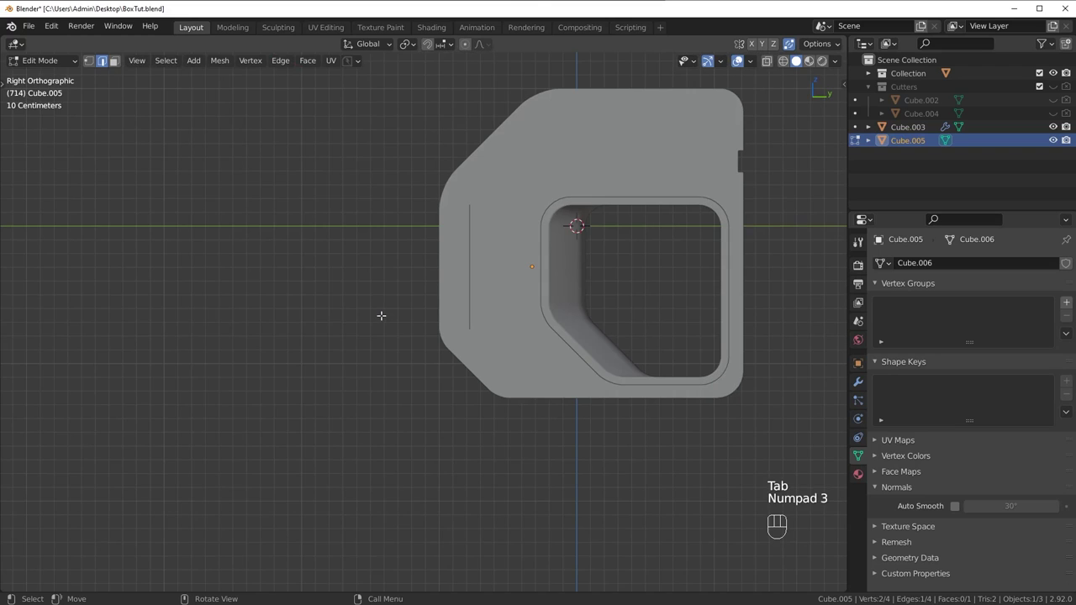
{"action": "key", "text": "e"}
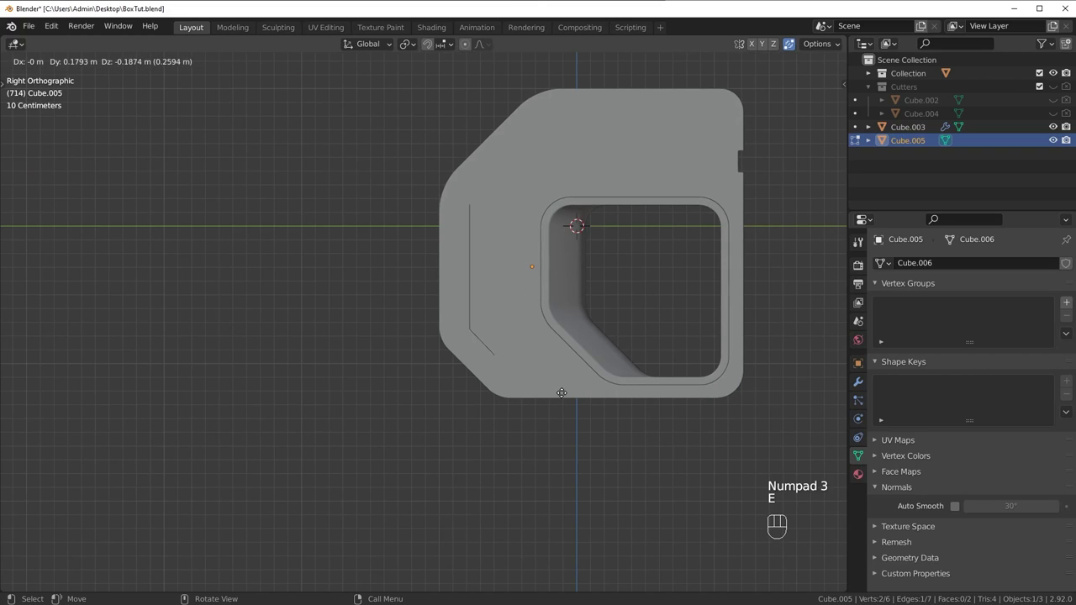
{"action": "key", "text": "ctrl"}
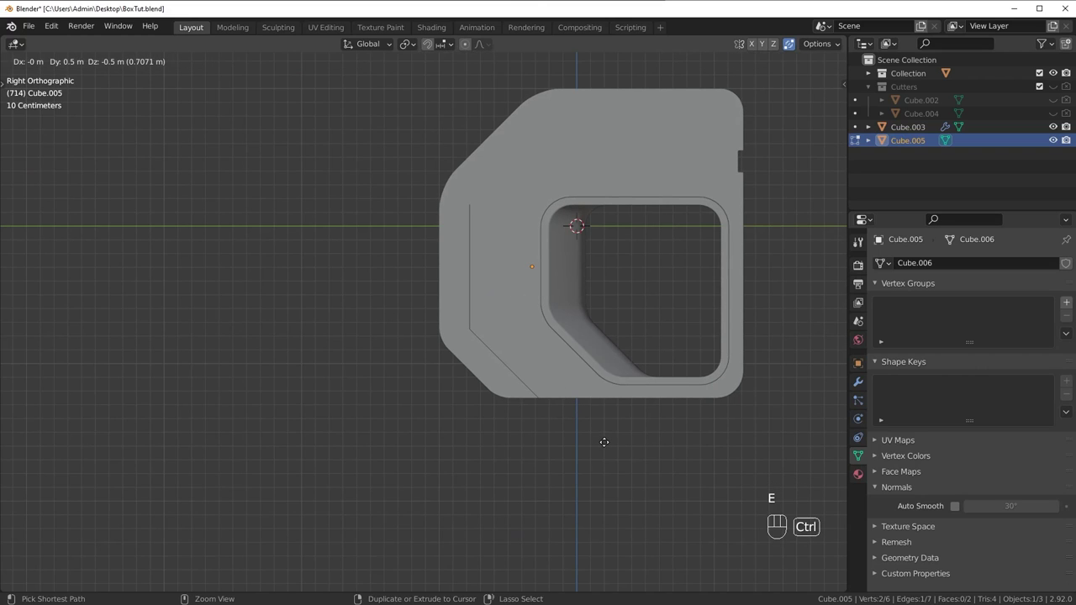
{"action": "left_click", "coordinate": [604, 442]}
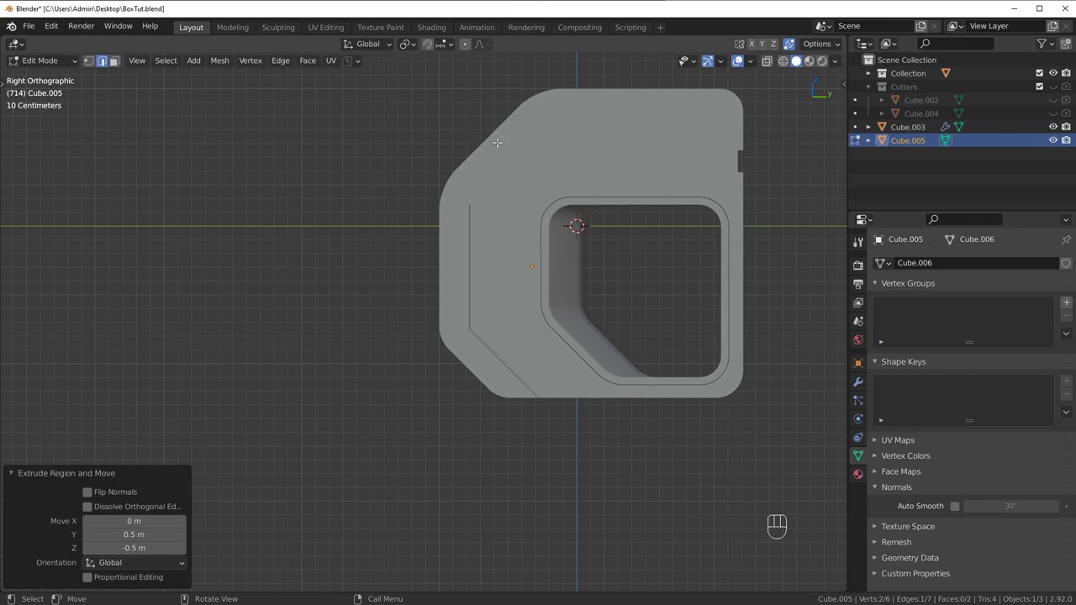
Step: Extrude the face's upper edge diagonally past the top of the body, 1.1 m in Y and 1.1 m in Z
{"action": "left_click", "coordinate": [445, 46]}
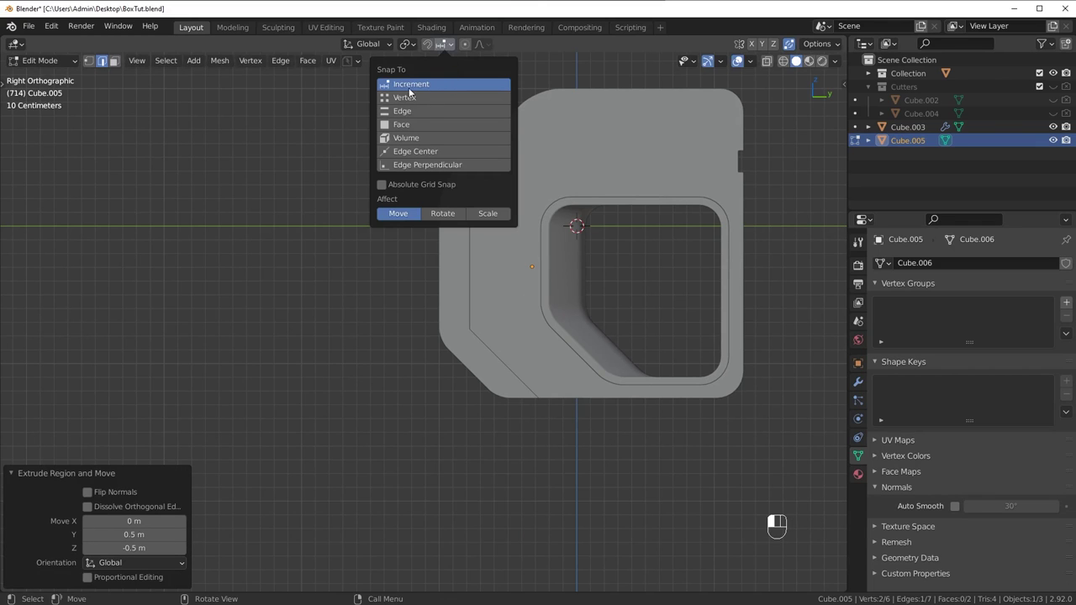
{"action": "middle_click_drag", "start_coordinate": [551, 322], "coordinate": [492, 328]}
{"action": "key", "text": "KP_3"}
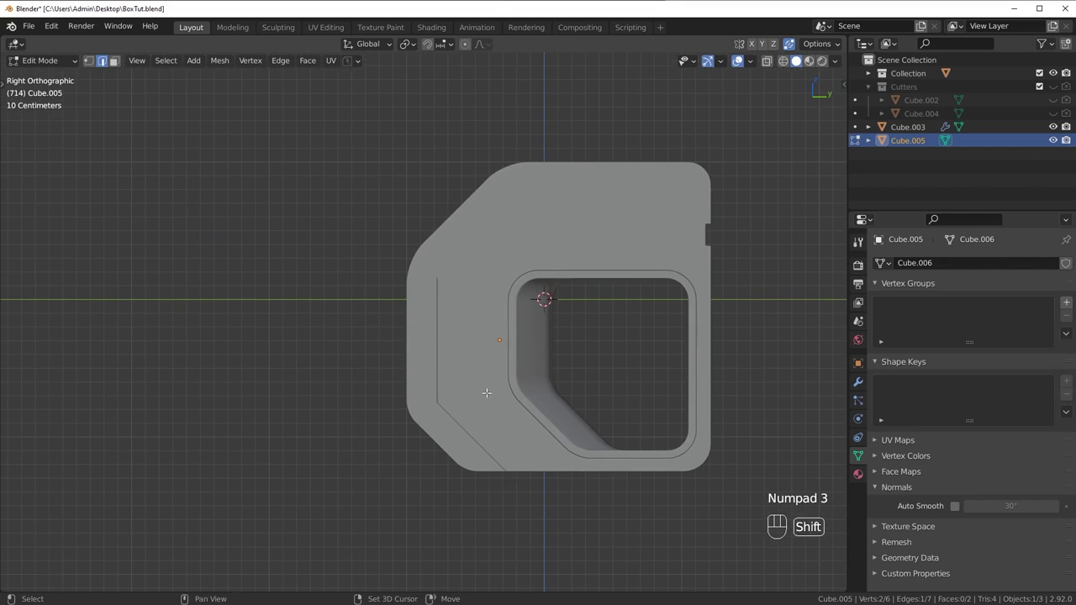
{"action": "key", "text": "e"}
{"action": "key", "text": "ctrl"}
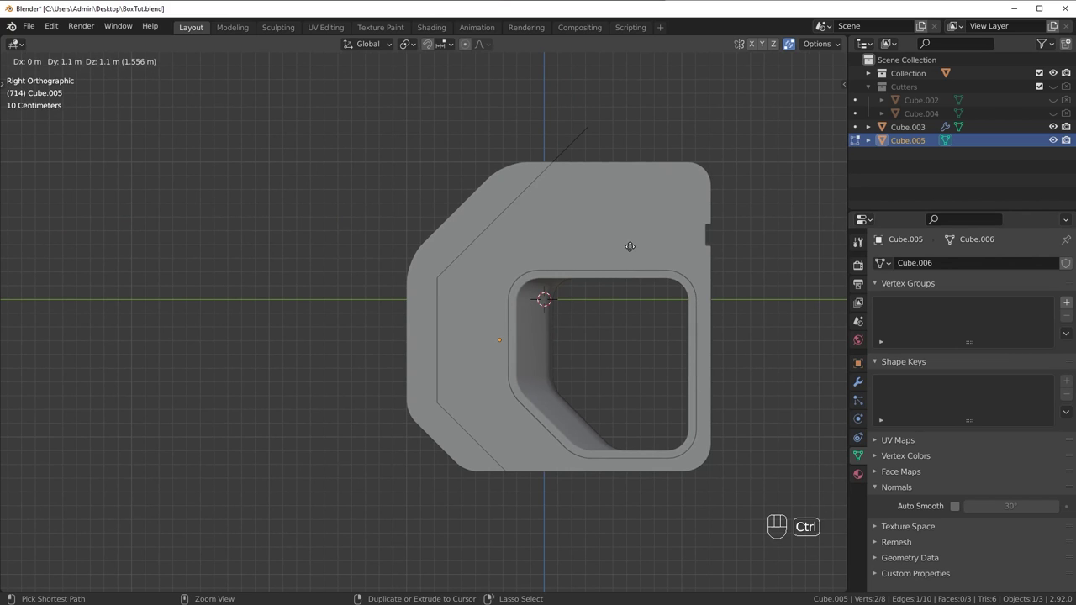
{"action": "left_click", "coordinate": [630, 246]}
Step: Bevel the two corner edges of the cutter strip with 6 segments and a width of about 0.201 m
{"action": "middle_click_drag", "start_coordinate": [555, 349], "coordinate": [541, 410]}
{"action": "left_click", "coordinate": [507, 287]}
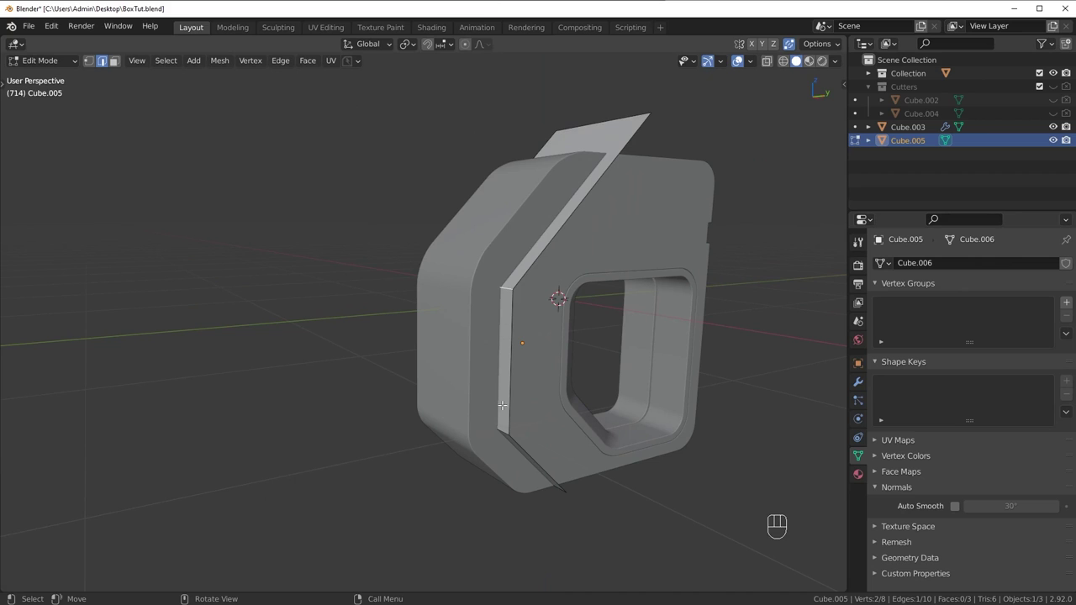
{"action": "left_click", "coordinate": [503, 429], "text": "shift"}
{"action": "middle_click_drag", "start_coordinate": [639, 492], "coordinate": [579, 466]}
{"action": "key", "text": "ctrl+b"}
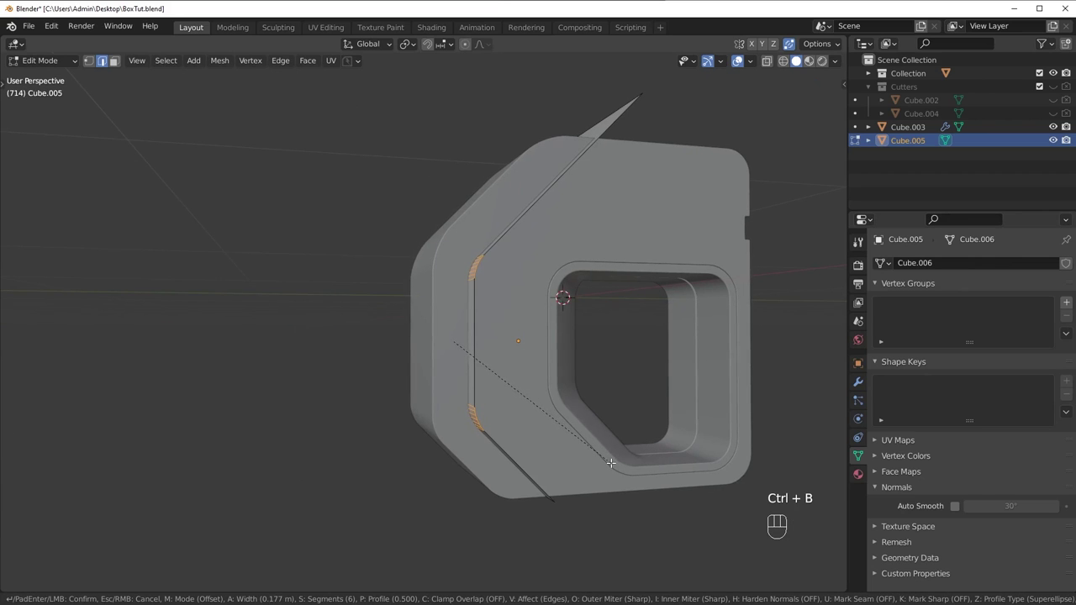
{"action": "left_click", "coordinate": [607, 464]}
{"action": "key", "text": "KP_3"}
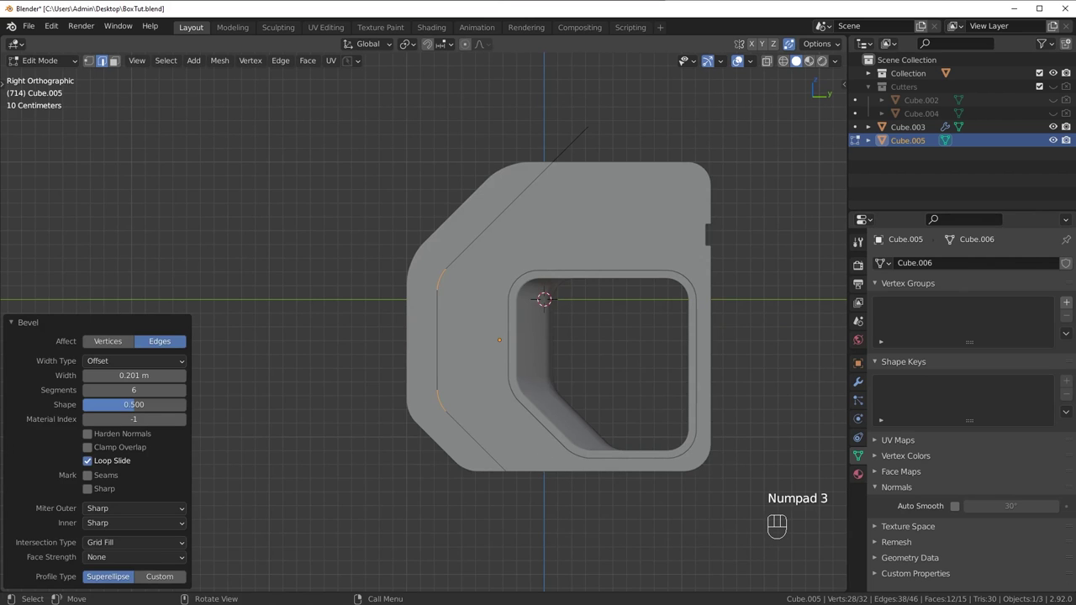
Step: Move the strip's lower end edge past the body's underside, about 0.024 m in Y and -0.025 m in Z
{"action": "middle_click_drag", "start_coordinate": [504, 379], "coordinate": [595, 120]}
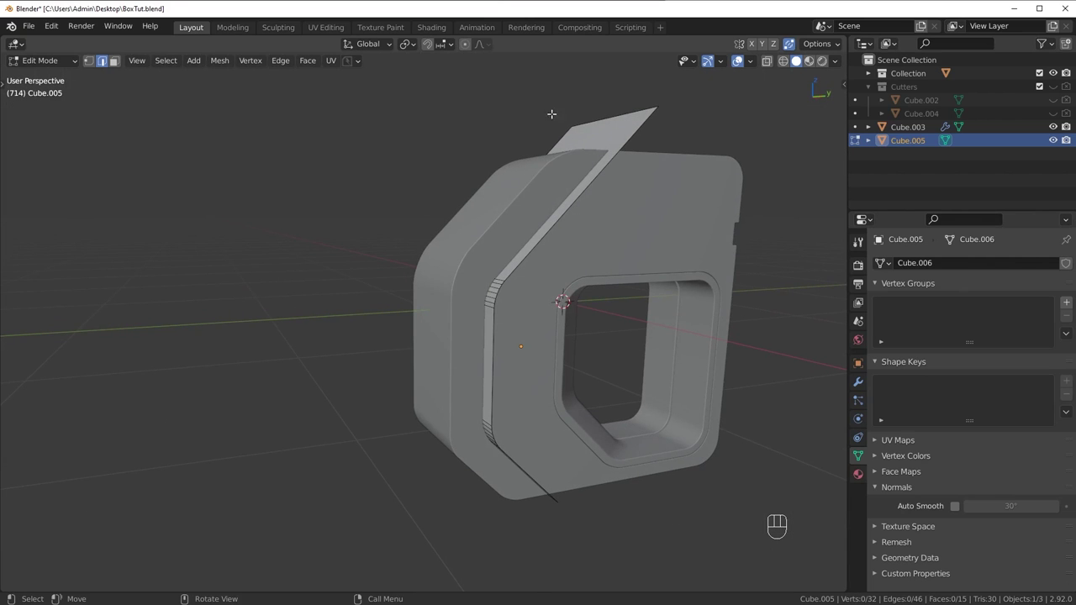
{"action": "middle_click_drag", "start_coordinate": [565, 294], "coordinate": [573, 244]}
{"action": "key", "text": "Tab"}
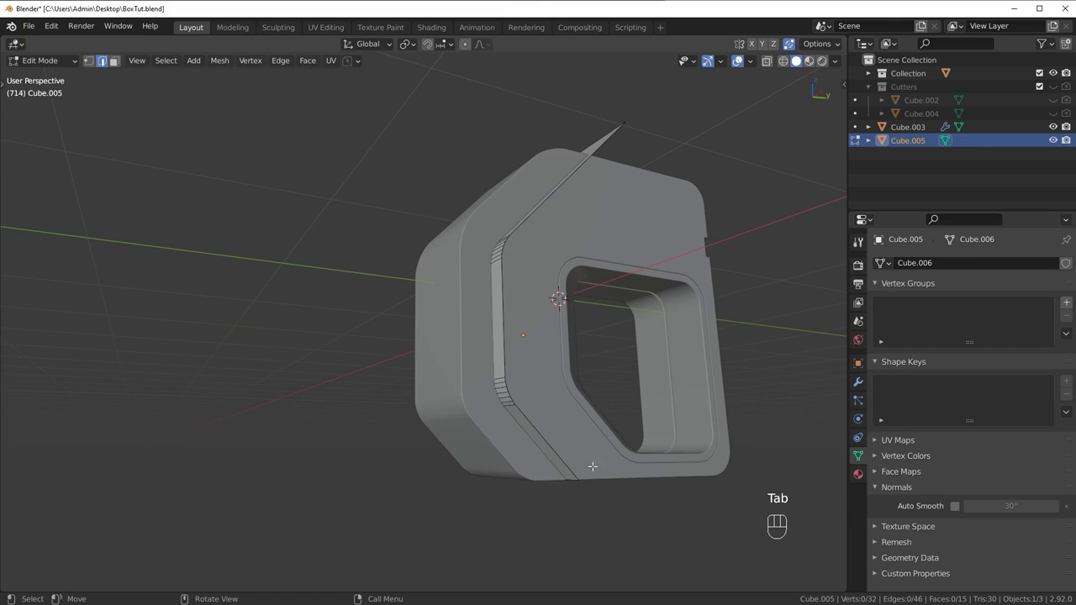
{"action": "middle_click_drag", "start_coordinate": [594, 466], "coordinate": [565, 459]}
{"action": "key", "text": "KP_3"}
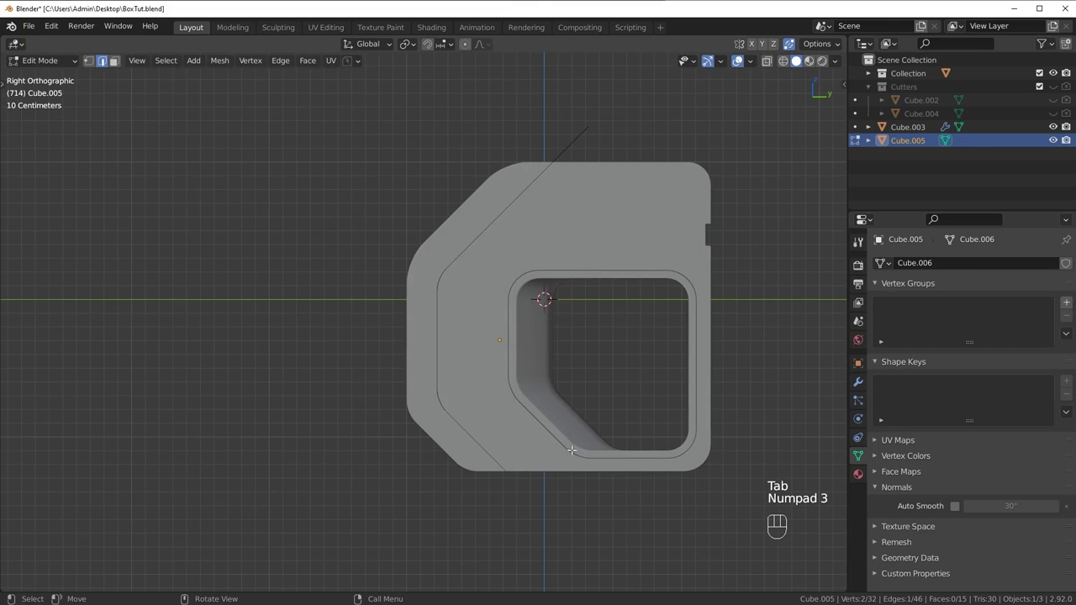
{"action": "key", "text": "g"}
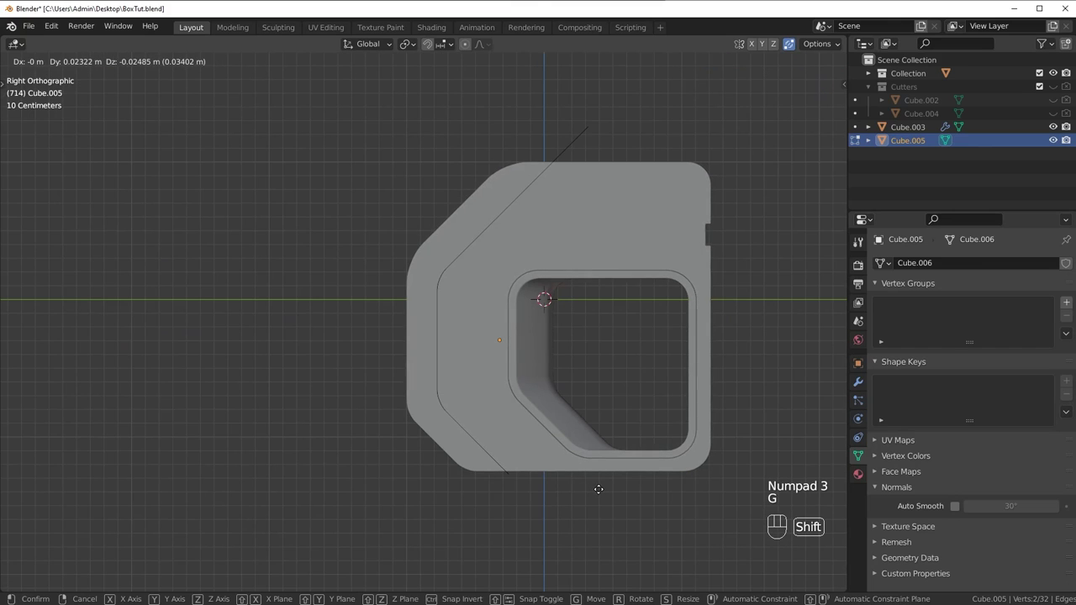
{"action": "left_click", "coordinate": [599, 489]}
{"action": "scroll", "coordinate": [598, 490], "scroll_direction": "up", "scroll_amount": 2}
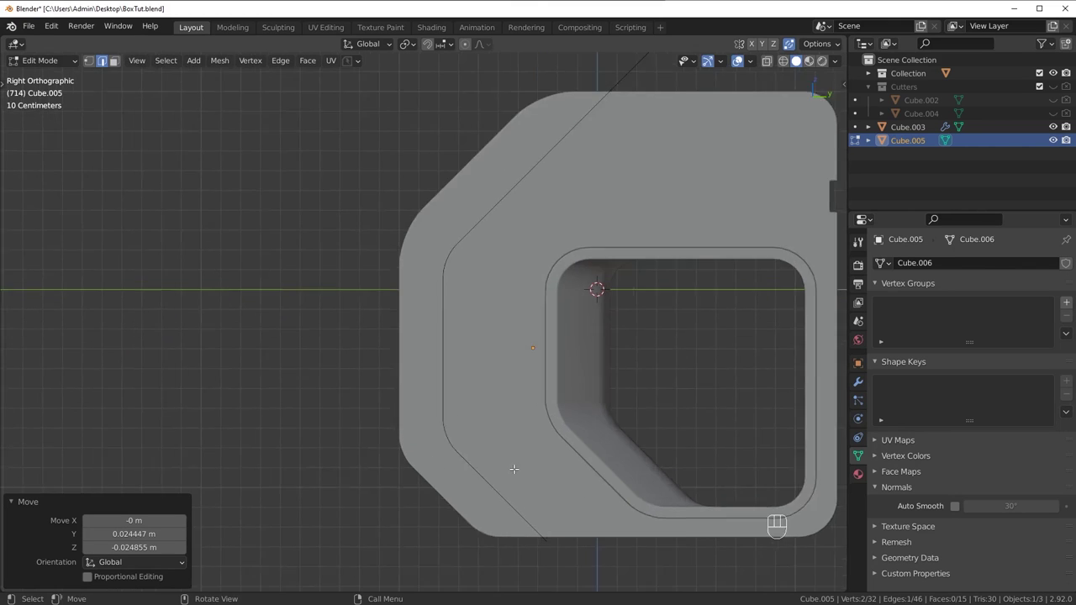
Step: Extrude both end edges of the strip about -1.9 m along the Y axis, beyond the body
{"action": "middle_click_drag", "start_coordinate": [599, 490], "coordinate": [548, 454]}
{"action": "middle_click_drag", "start_coordinate": [548, 454], "coordinate": [497, 428], "text": "shift"}
{"action": "middle_click_drag", "start_coordinate": [546, 320], "coordinate": [495, 338]}
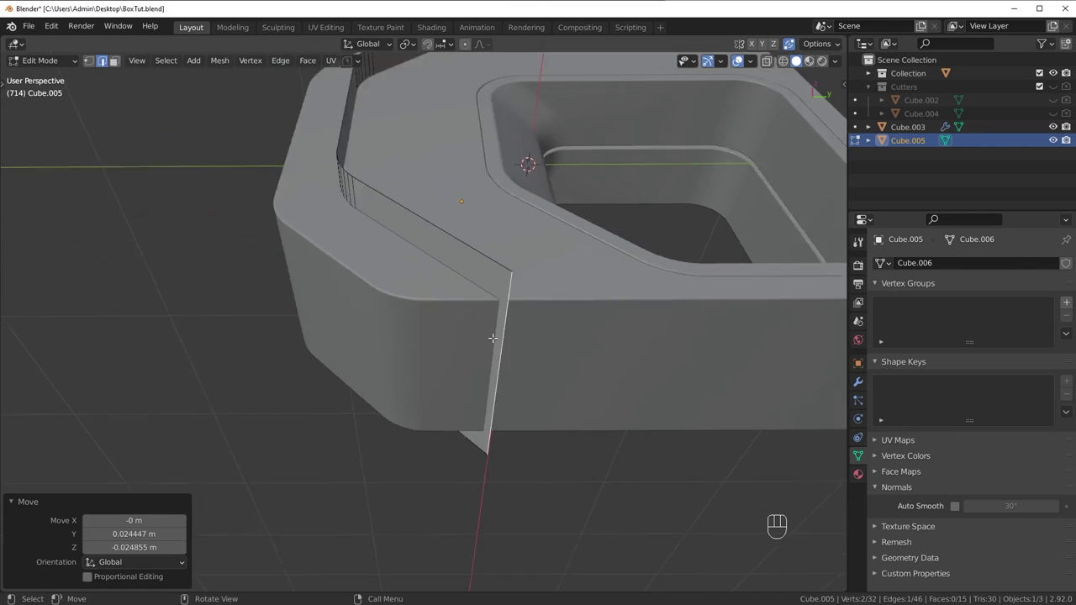
{"action": "scroll", "coordinate": [496, 337], "scroll_direction": "down", "scroll_amount": 4}
{"action": "middle_click_drag", "start_coordinate": [496, 298], "coordinate": [546, 343]}
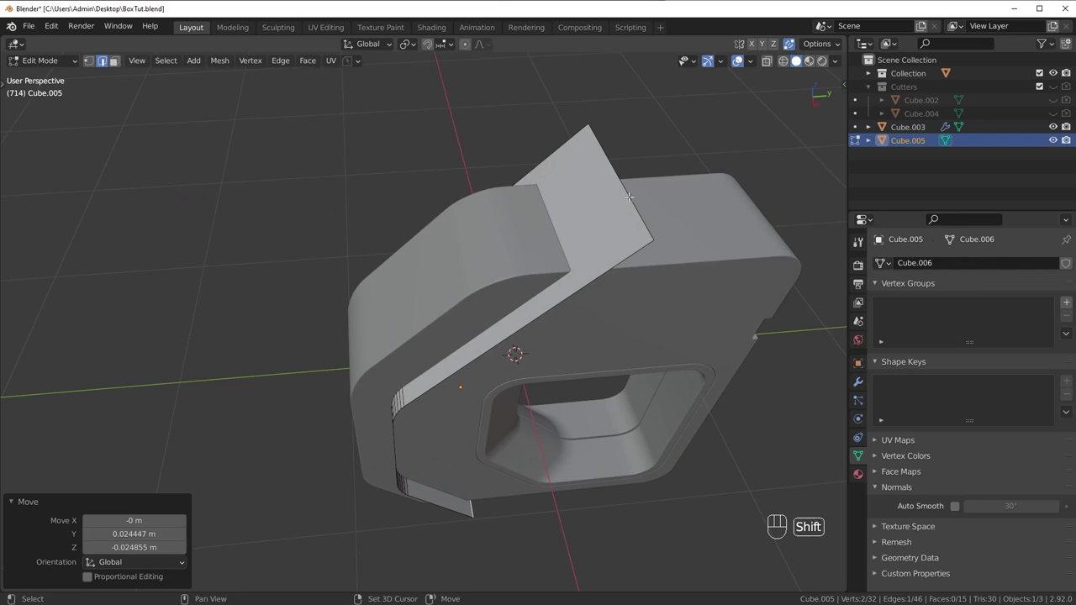
{"action": "scroll", "coordinate": [631, 193], "scroll_direction": "down", "scroll_amount": 2}
{"action": "middle_click_drag", "start_coordinate": [583, 312], "coordinate": [576, 283]}
{"action": "key", "text": "KP_3"}
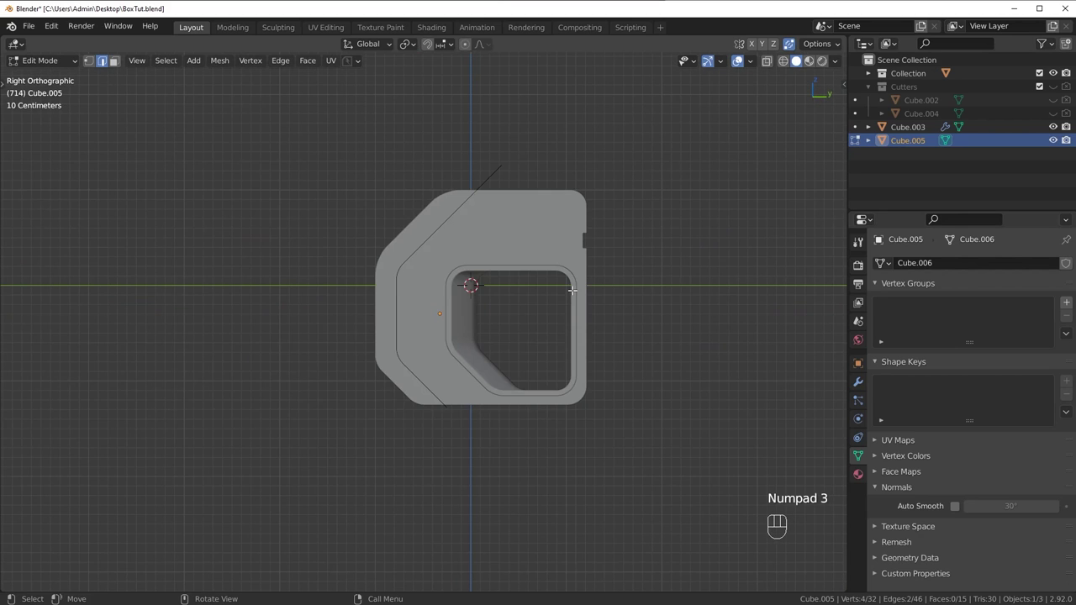
{"action": "key", "text": "e"}
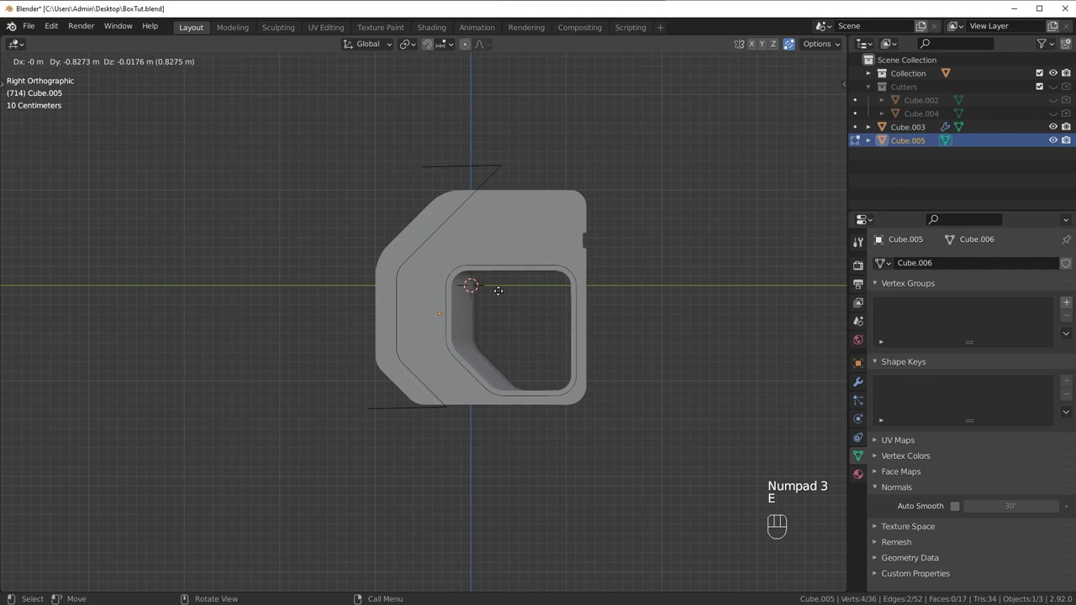
{"action": "key", "text": "y"}
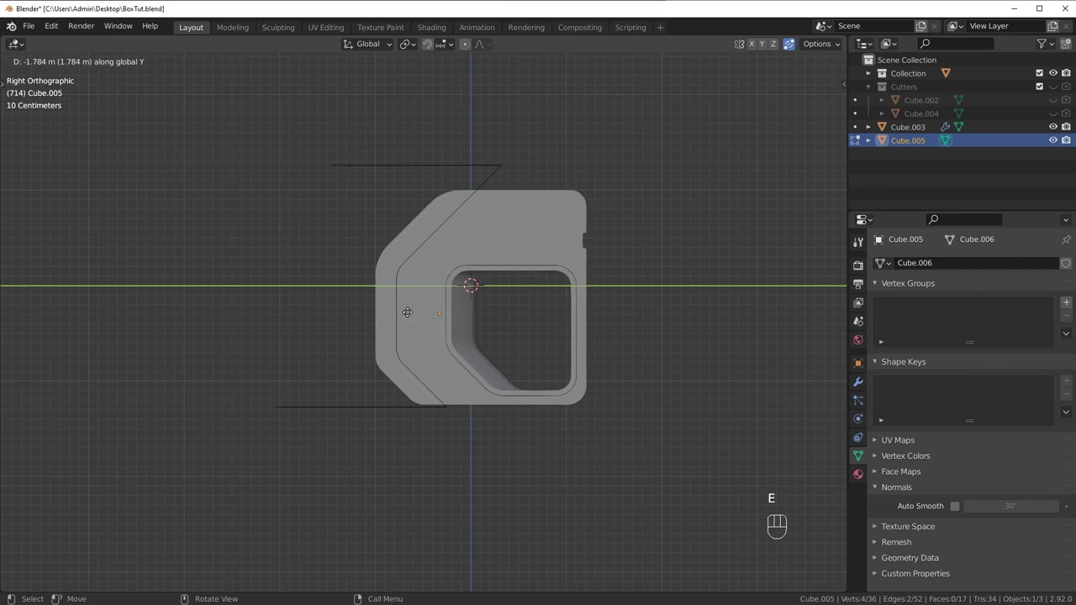
{"action": "left_click", "coordinate": [397, 305]}
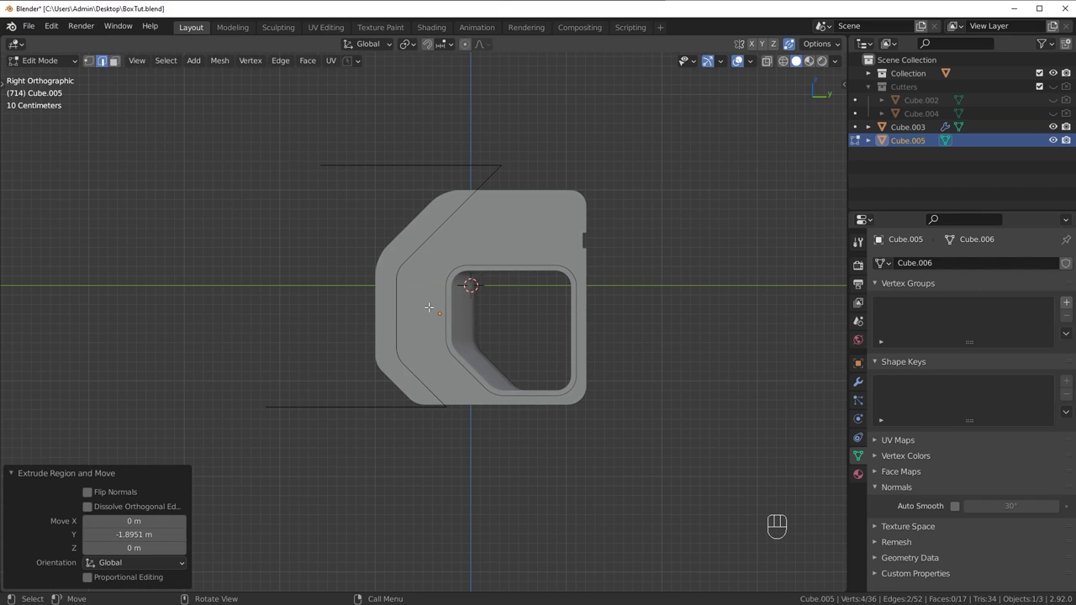
Step: Fill the open sides of the extruded strip to close it into a solid cutter, and return to Object Mode
{"action": "key", "text": "f"}
{"action": "middle_click_drag", "start_coordinate": [396, 304], "coordinate": [455, 325]}
{"action": "key", "text": "alt+a"}
{"action": "key", "text": "a"}
{"action": "key", "text": "f"}
{"action": "key", "text": "ctrl+z"}
{"action": "key", "text": "f"}
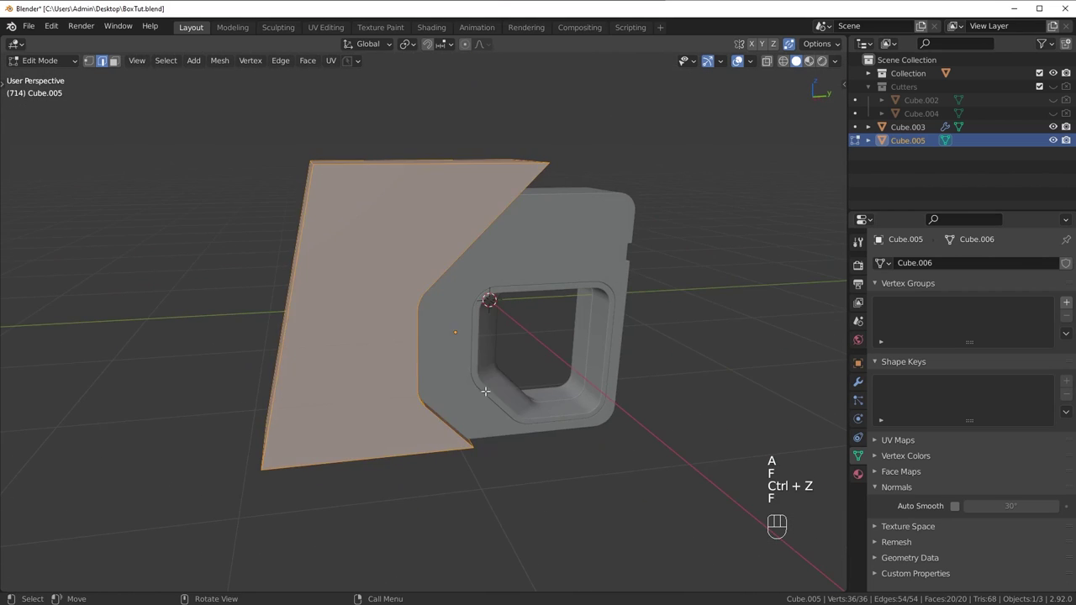
{"action": "middle_click_drag", "start_coordinate": [485, 391], "coordinate": [407, 284]}
{"action": "key", "text": "Tab"}
Step: Shade the cutter Cube.005 smooth and enable Auto Smooth at 30°
{"action": "middle_click_drag", "start_coordinate": [368, 250], "coordinate": [429, 252]}
{"action": "scroll", "coordinate": [396, 284], "scroll_direction": "up", "scroll_amount": 4}
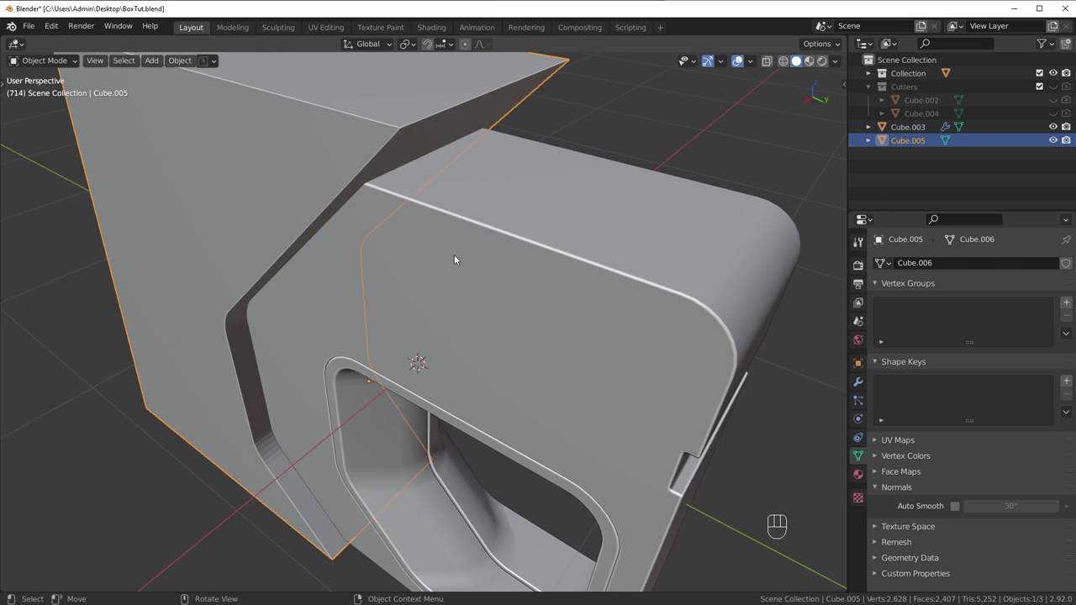
{"action": "right_click", "coordinate": [454, 232]}
{"action": "left_click", "coordinate": [454, 232]}
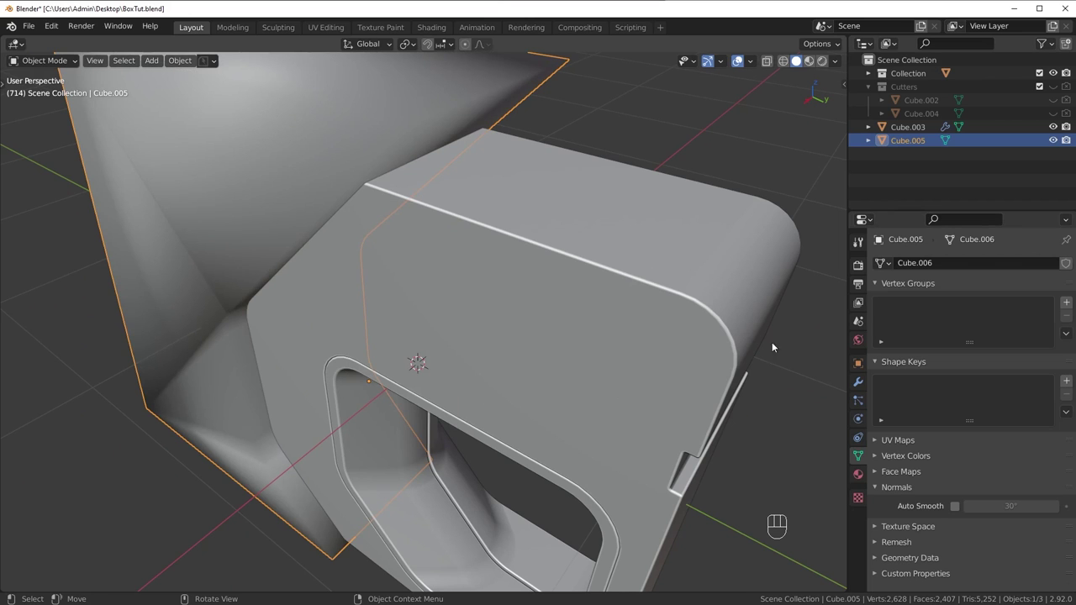
{"action": "left_click", "coordinate": [956, 506]}
Step: Try a boolean slice of the body Cube.003 with the cutter Cube.005, and undo it
{"action": "scroll", "coordinate": [647, 379], "scroll_direction": "down", "scroll_amount": 6}
{"action": "middle_click_drag", "start_coordinate": [648, 379], "coordinate": [508, 265]}
{"action": "left_click", "coordinate": [471, 282], "text": "shift"}
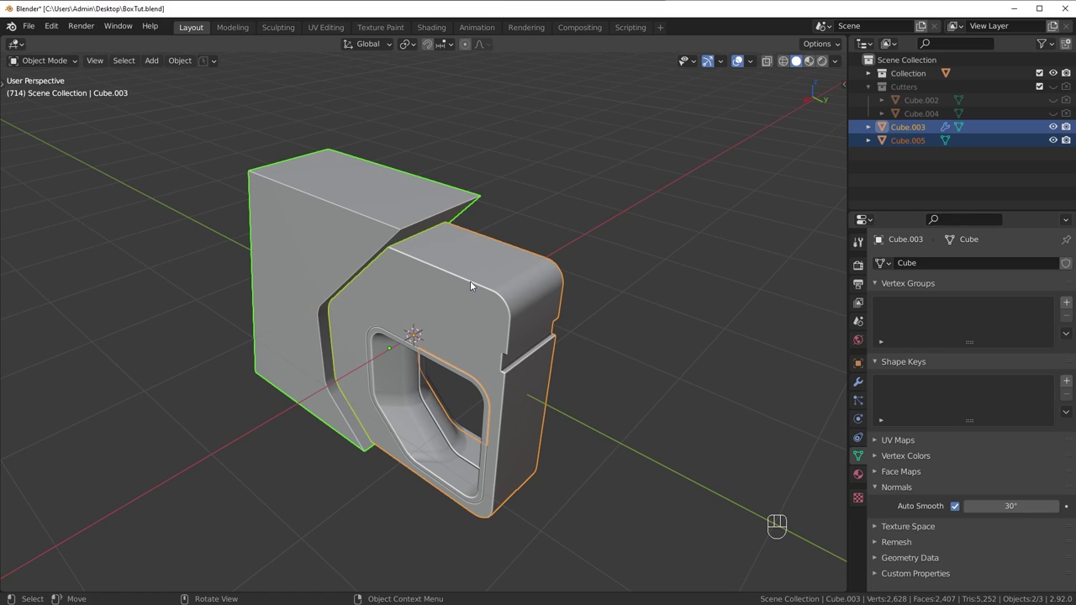
{"action": "key", "text": "ctrl+KP_Subtract"}
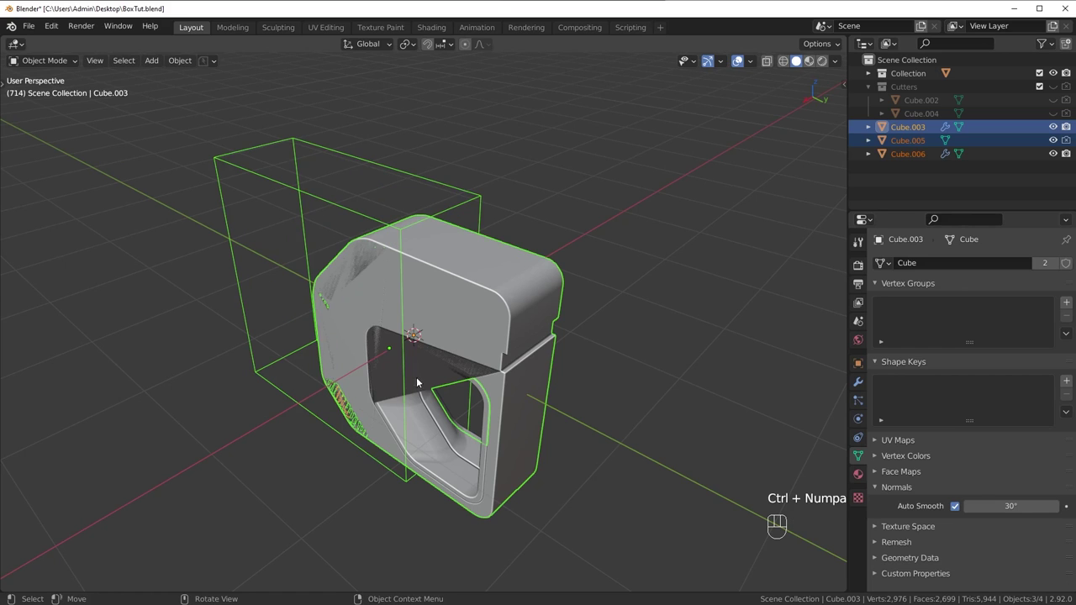
{"action": "key", "text": "ctrl+z"}
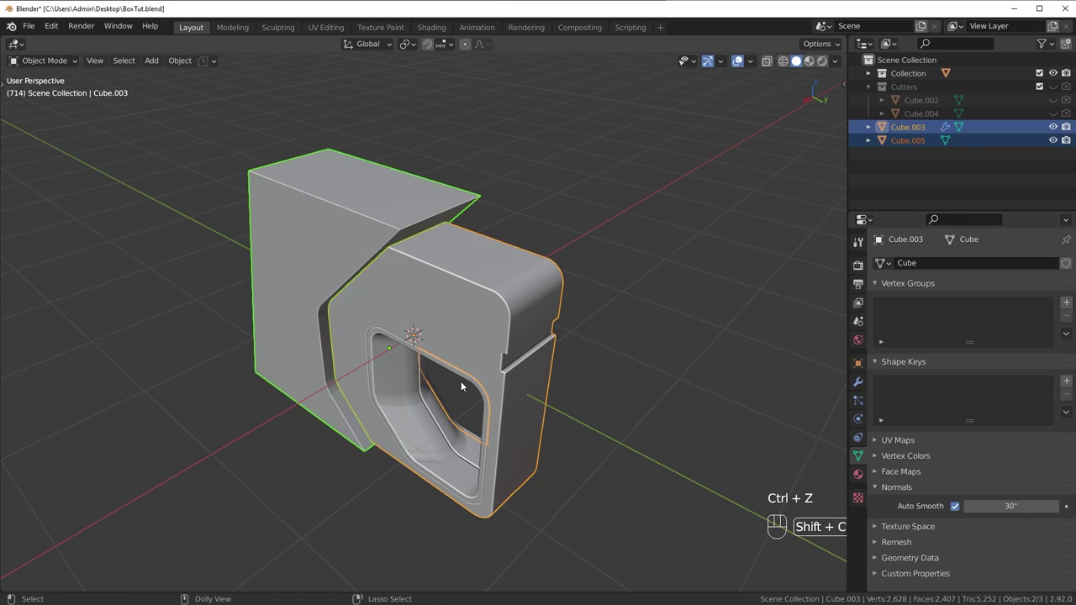
Step: Slice the body Cube.003 with the cutter Cube.005 using the Bool Tool brush slice
{"action": "key", "text": "ctrl+shift+b"}
{"action": "left_click", "coordinate": [380, 494]}
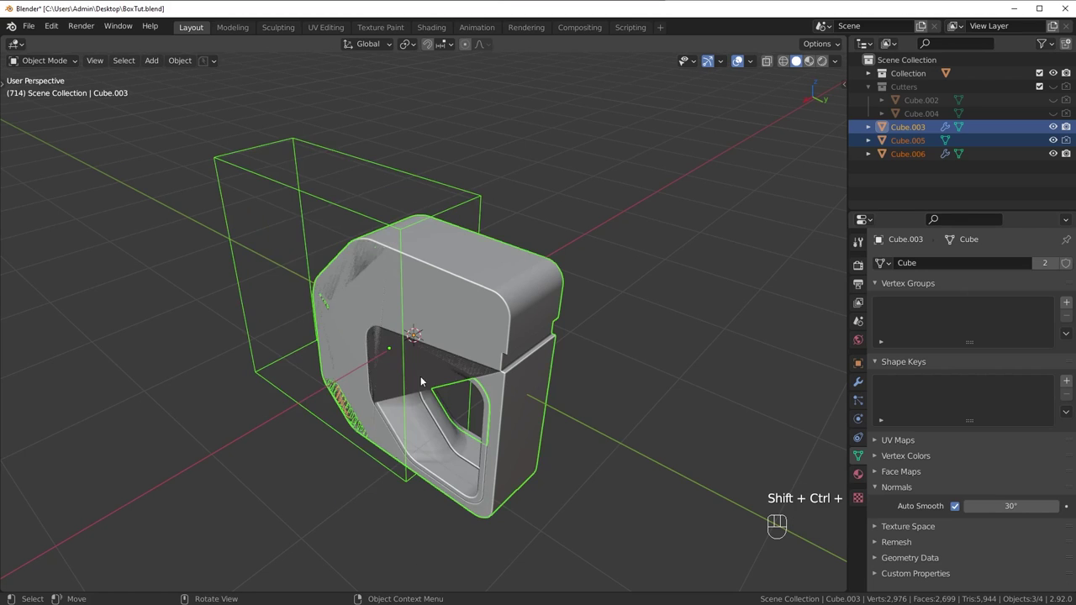
{"action": "middle_click_drag", "start_coordinate": [421, 380], "coordinate": [428, 333]}
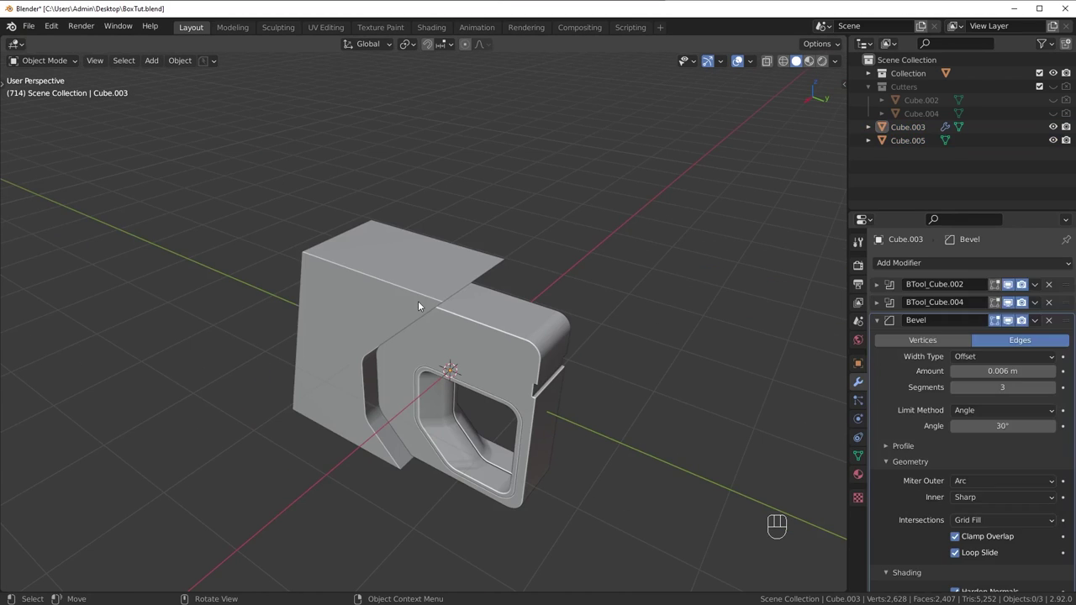
{"action": "left_click", "coordinate": [481, 325], "text": "shift"}
{"action": "key", "text": "ctrl+KP_Subtract"}
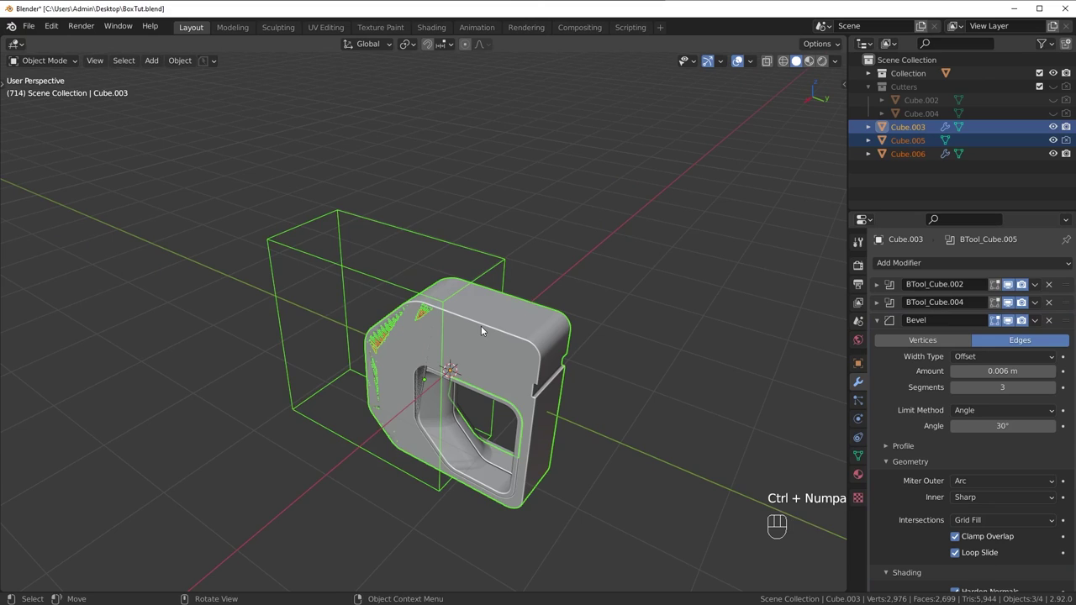
Step: Set the BTool_Cube.005 boolean solver to Fast on both sliced pieces, Cube.003 and Cube.006
{"action": "scroll", "coordinate": [420, 331], "scroll_direction": "up", "scroll_amount": 4}
{"action": "left_click", "coordinate": [376, 334]}
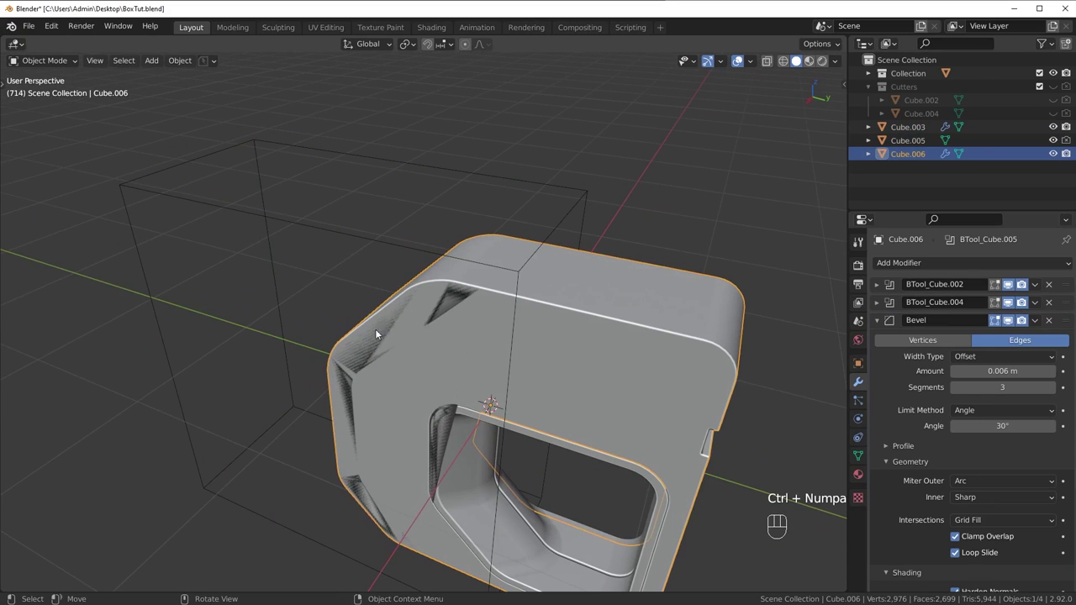
{"action": "left_click", "coordinate": [431, 313]}
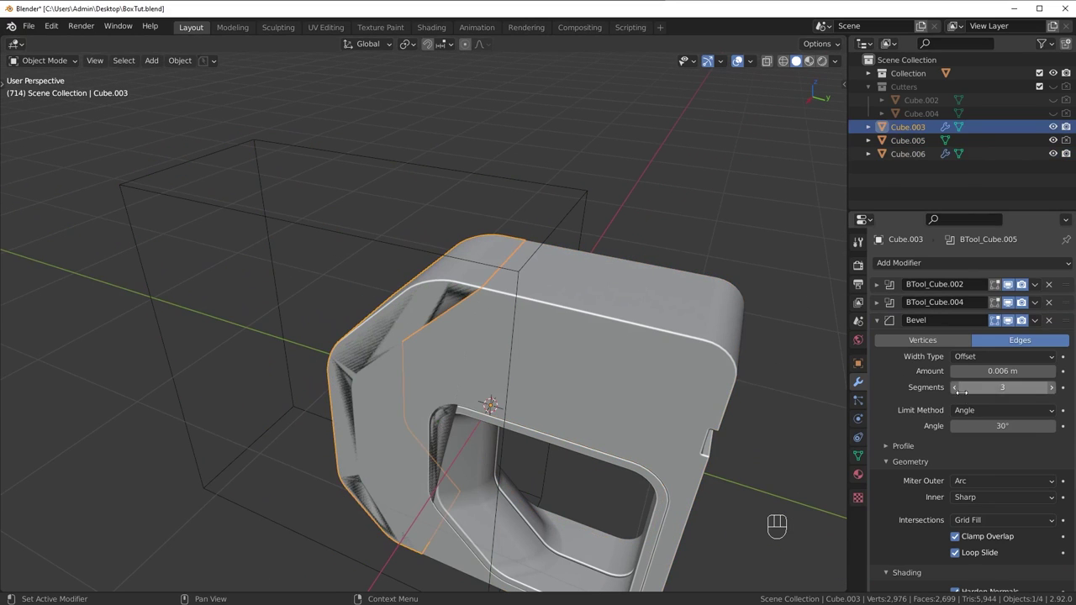
{"action": "scroll", "coordinate": [960, 388], "scroll_direction": "down", "scroll_amount": 5}
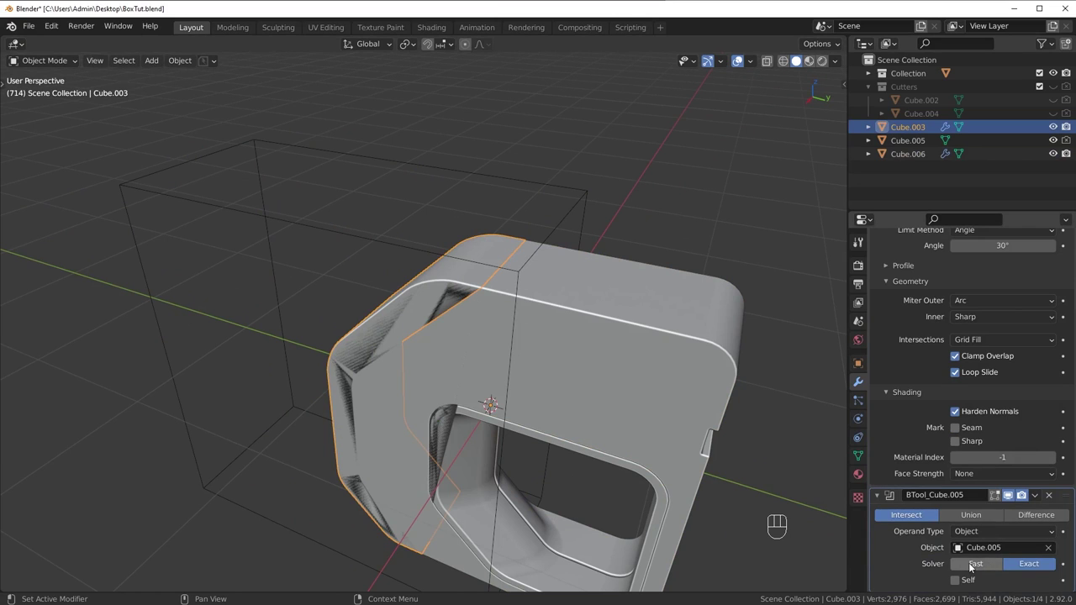
{"action": "left_click", "coordinate": [973, 564]}
{"action": "left_click", "coordinate": [606, 344]}
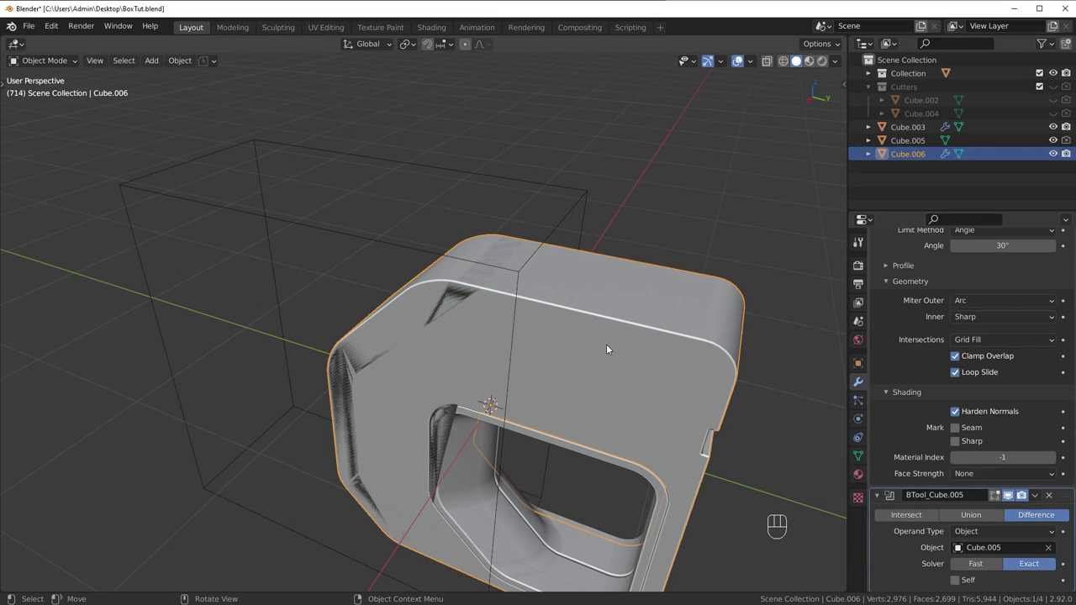
{"action": "left_click", "coordinate": [976, 564]}
{"action": "middle_click_drag", "start_coordinate": [473, 345], "coordinate": [581, 326]}
{"action": "key", "text": "alt+a"}
Step: Move the BTool_Cube.005 modifier above Bevel in the stacks of both Cube.006 and Cube.003
{"action": "scroll", "coordinate": [891, 346], "scroll_direction": "up", "scroll_amount": 8}
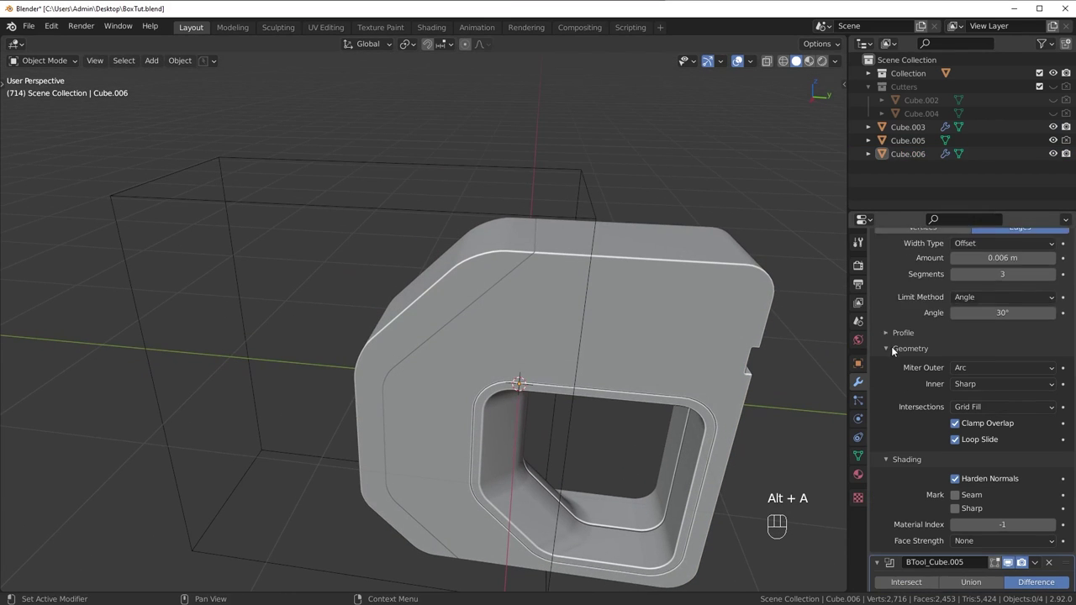
{"action": "left_click", "coordinate": [877, 320]}
{"action": "left_click", "coordinate": [581, 286]}
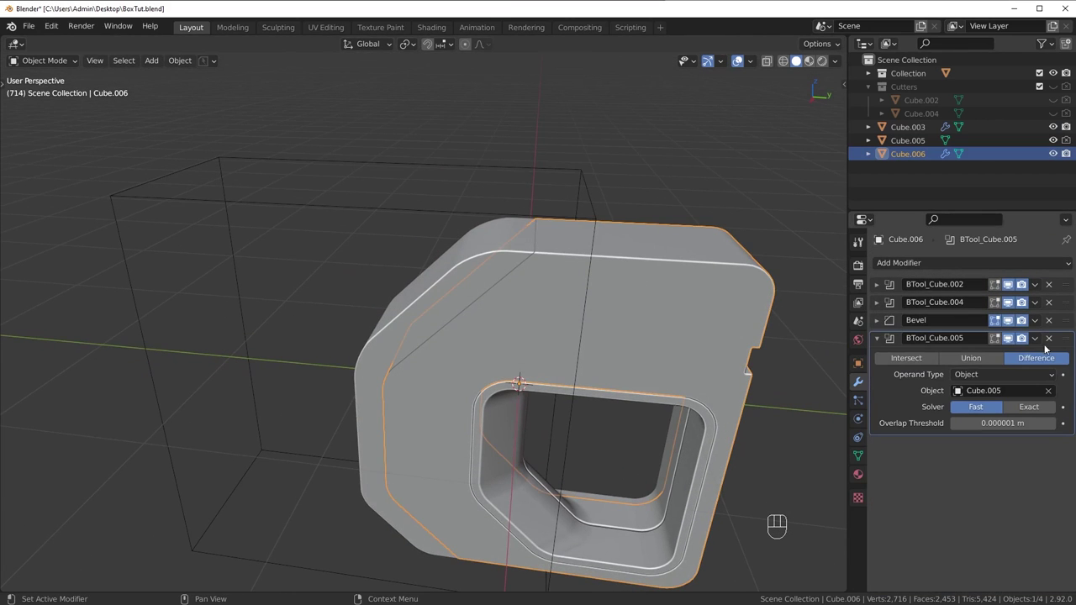
{"action": "left_click_drag", "start_coordinate": [1061, 340], "coordinate": [1065, 321]}
{"action": "left_click", "coordinate": [513, 259]}
{"action": "left_click", "coordinate": [877, 320]}
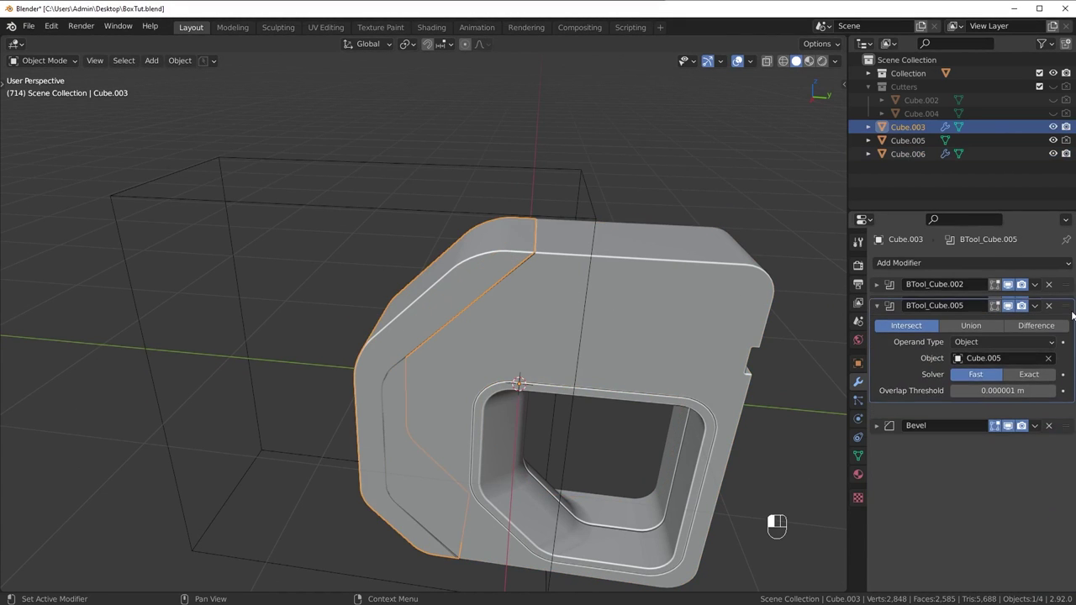
Step: Examine the bevel and shading along the angular split seam between the two pieces
{"action": "key", "text": "alt+a"}
{"action": "scroll", "coordinate": [653, 314], "scroll_direction": "up", "scroll_amount": 4}
{"action": "scroll", "coordinate": [653, 315], "scroll_direction": "down", "scroll_amount": 3}
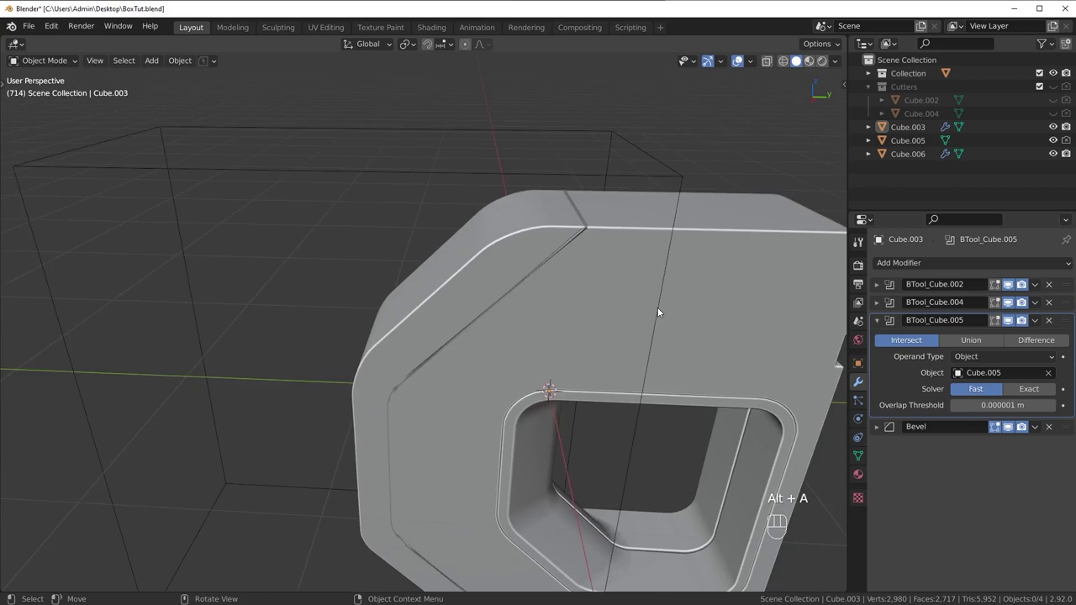
{"action": "middle_click_drag", "start_coordinate": [658, 307], "coordinate": [638, 340]}
{"action": "scroll", "coordinate": [637, 341], "scroll_direction": "up", "scroll_amount": 4}
{"action": "middle_click_drag", "start_coordinate": [679, 271], "coordinate": [647, 290]}
{"action": "scroll", "coordinate": [648, 294], "scroll_direction": "down", "scroll_amount": 5}
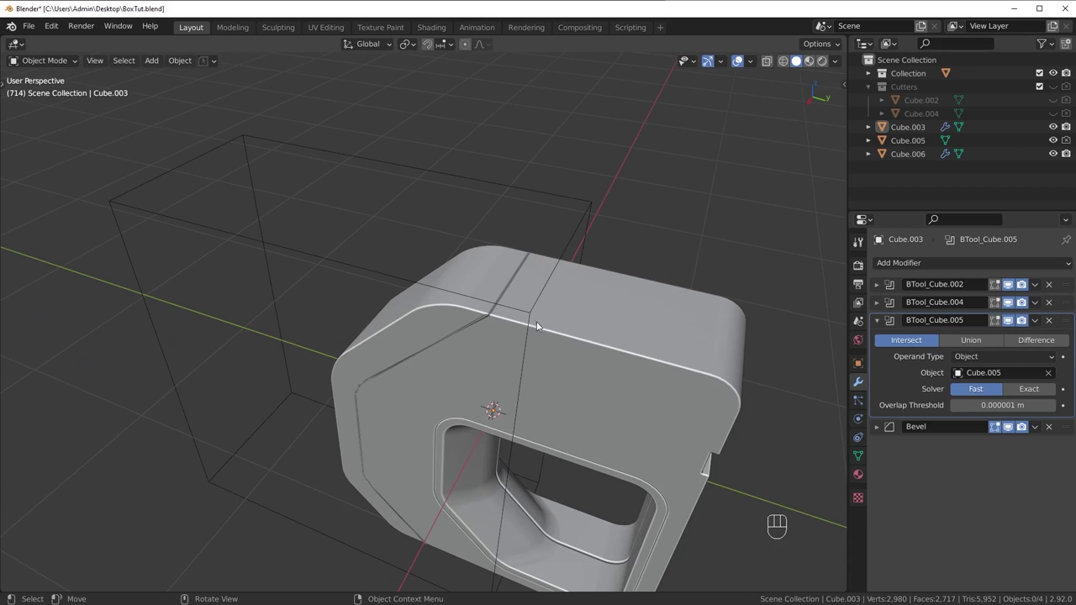
{"action": "left_click", "coordinate": [751, 61]}
{"action": "middle_click_drag", "start_coordinate": [412, 325], "coordinate": [221, 385]}
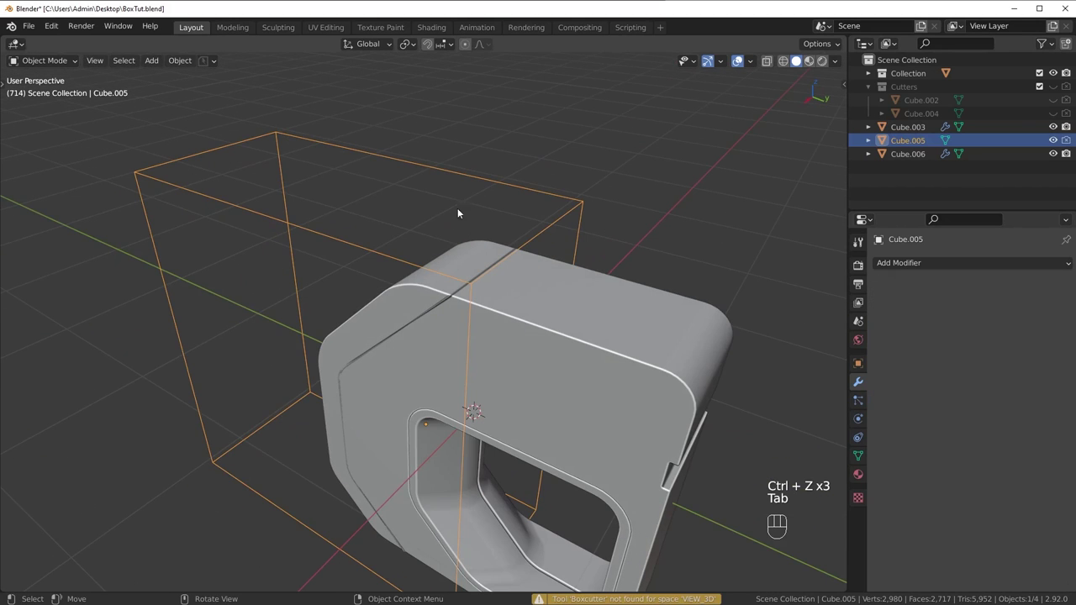
Step: Recalculate all normals of the cutter Cube.005 outward and move it into the Cutters collection
{"action": "middle_click_drag", "start_coordinate": [536, 247], "coordinate": [653, 281]}
{"action": "key", "text": "Tab"}
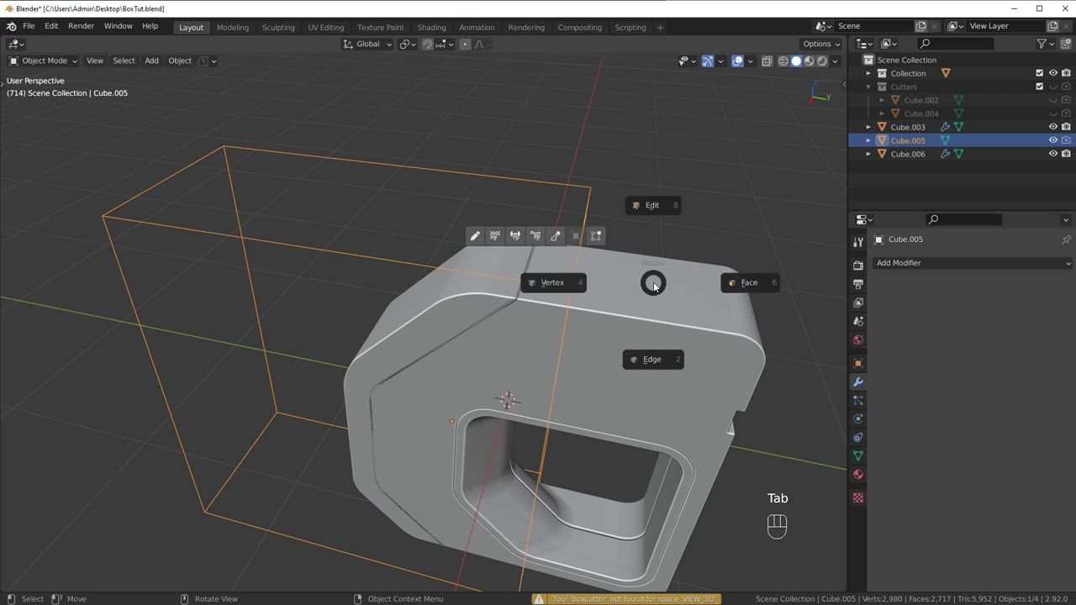
{"action": "left_click", "coordinate": [574, 284]}
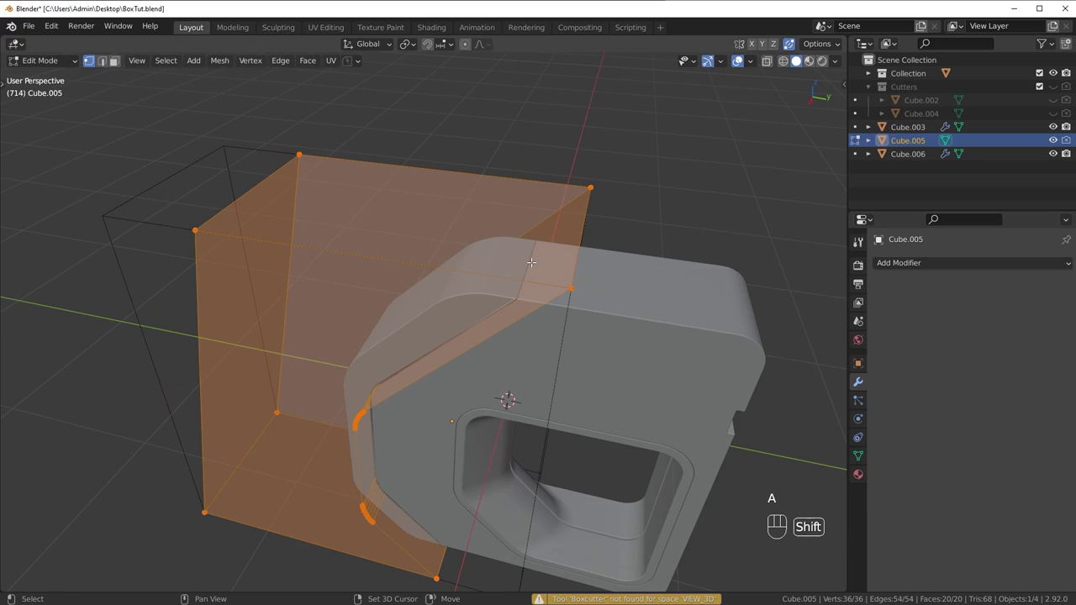
{"action": "key", "text": "shift+n"}
{"action": "key", "text": "Tab"}
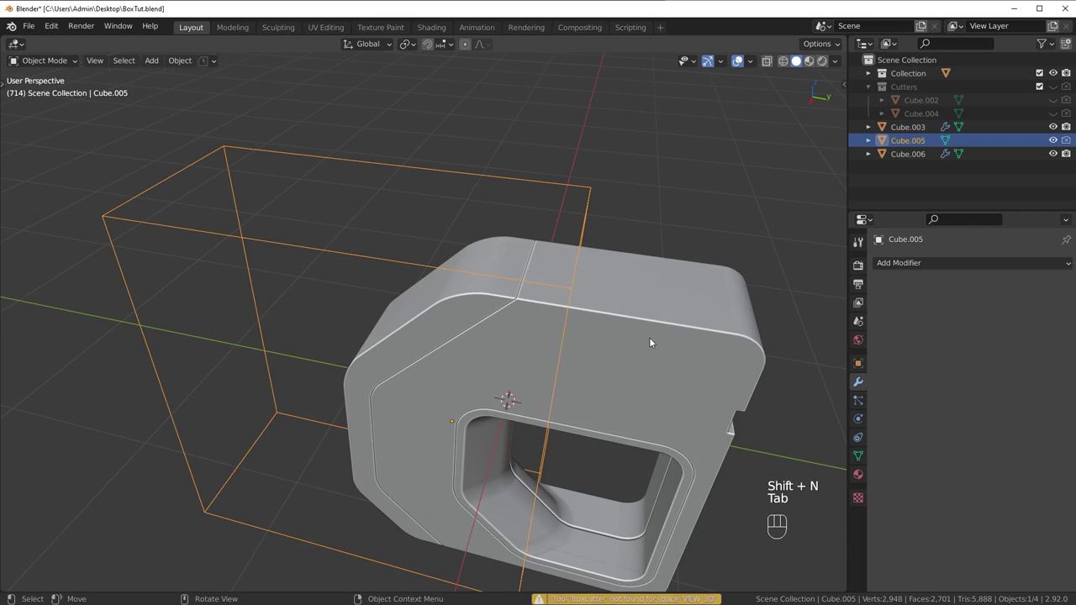
{"action": "key", "text": "m"}
{"action": "left_click", "coordinate": [626, 339]}
Step: Scale the split-off end piece Cube.003 down slightly in all directions
{"action": "middle_click_drag", "start_coordinate": [627, 342], "coordinate": [478, 304]}
{"action": "scroll", "coordinate": [529, 302], "scroll_direction": "down", "scroll_amount": 3}
{"action": "left_click", "coordinate": [477, 304]}
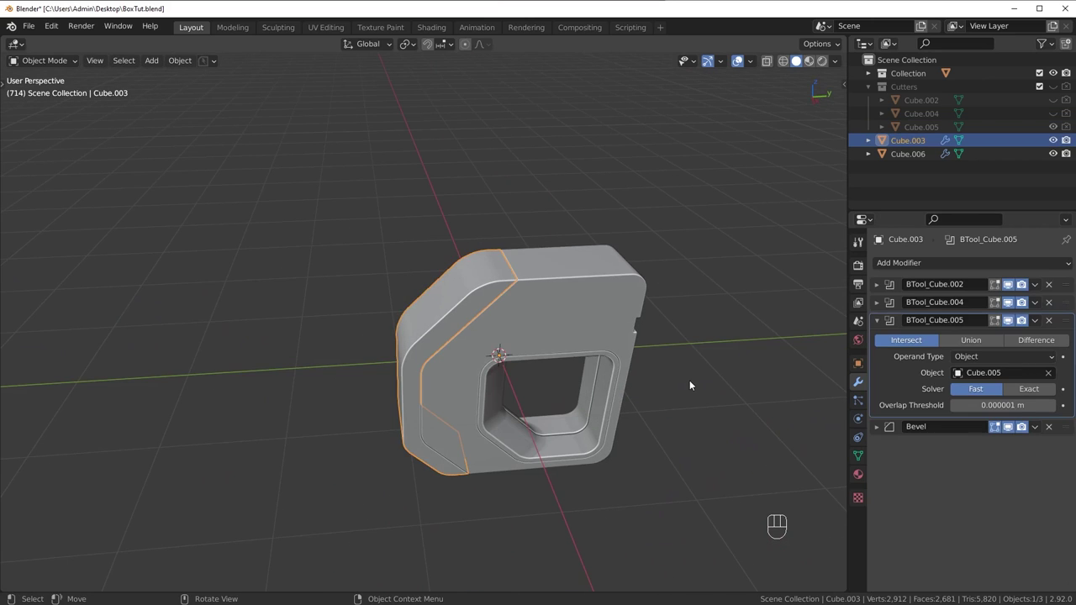
{"action": "key", "text": "s"}
{"action": "left_click", "coordinate": [677, 383]}
{"action": "key", "text": "alt+a"}
Step: Scale the end piece Cube.003 to 0.9 along the X axis
{"action": "middle_click_drag", "start_coordinate": [660, 417], "coordinate": [509, 279]}
{"action": "key", "text": "KP_3"}
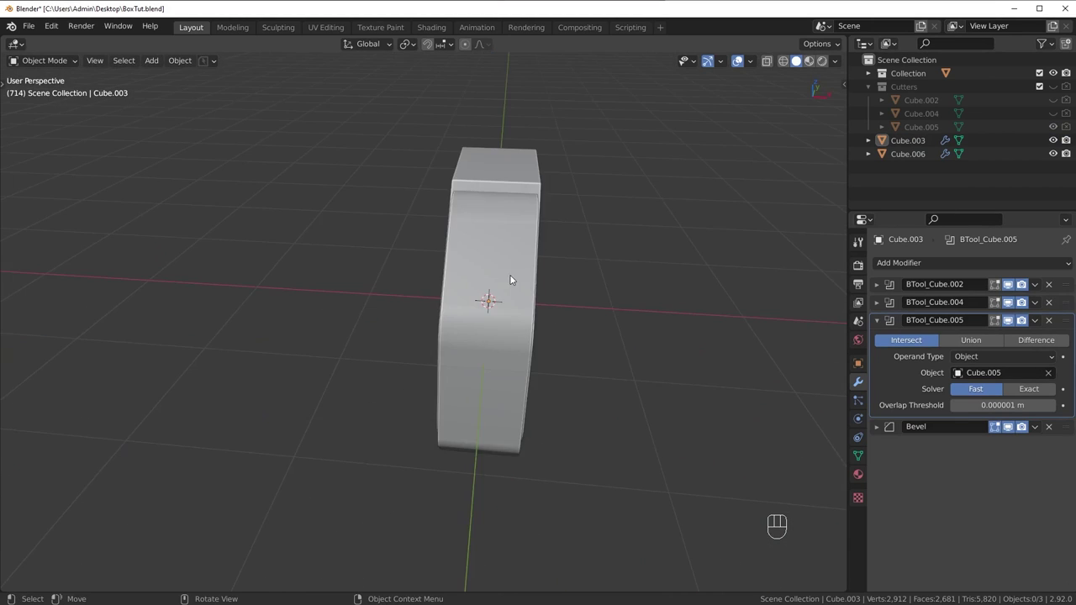
{"action": "left_click", "coordinate": [510, 278]}
{"action": "key", "text": "s"}
{"action": "key", "text": "x"}
{"action": "left_click", "coordinate": [631, 343]}
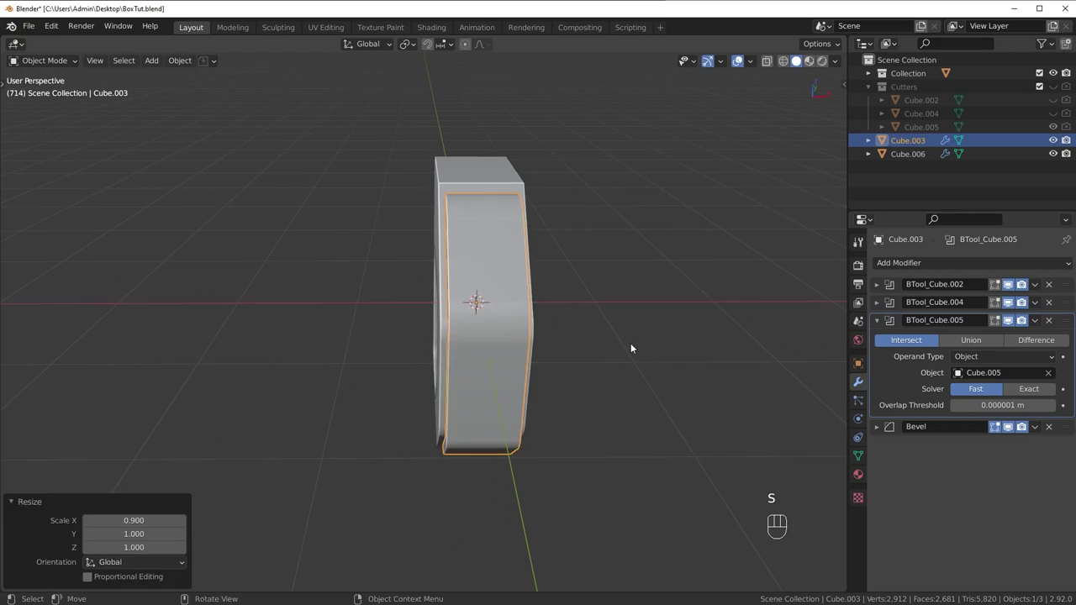
Step: Scale the end piece Cube.003 uniformly by about 1.03 in the right orthographic view
{"action": "key", "text": "alt+a"}
{"action": "middle_click_drag", "start_coordinate": [630, 343], "coordinate": [486, 337]}
{"action": "key", "text": "KP_3"}
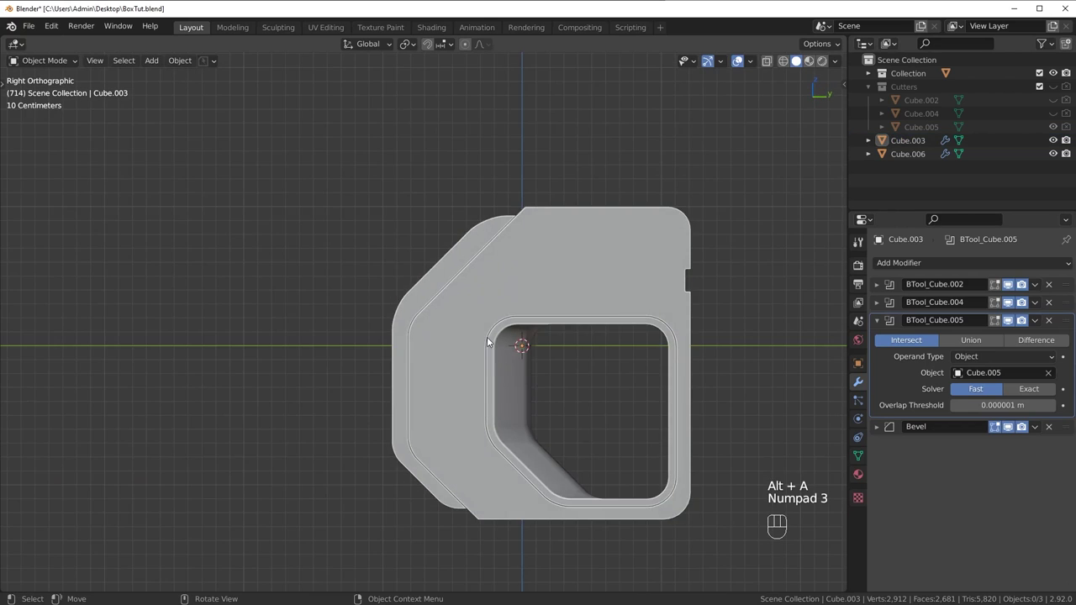
{"action": "scroll", "coordinate": [560, 385], "scroll_direction": "down", "scroll_amount": 4}
{"action": "scroll", "coordinate": [452, 290], "scroll_direction": "up", "scroll_amount": 4}
{"action": "left_click", "coordinate": [584, 311]}
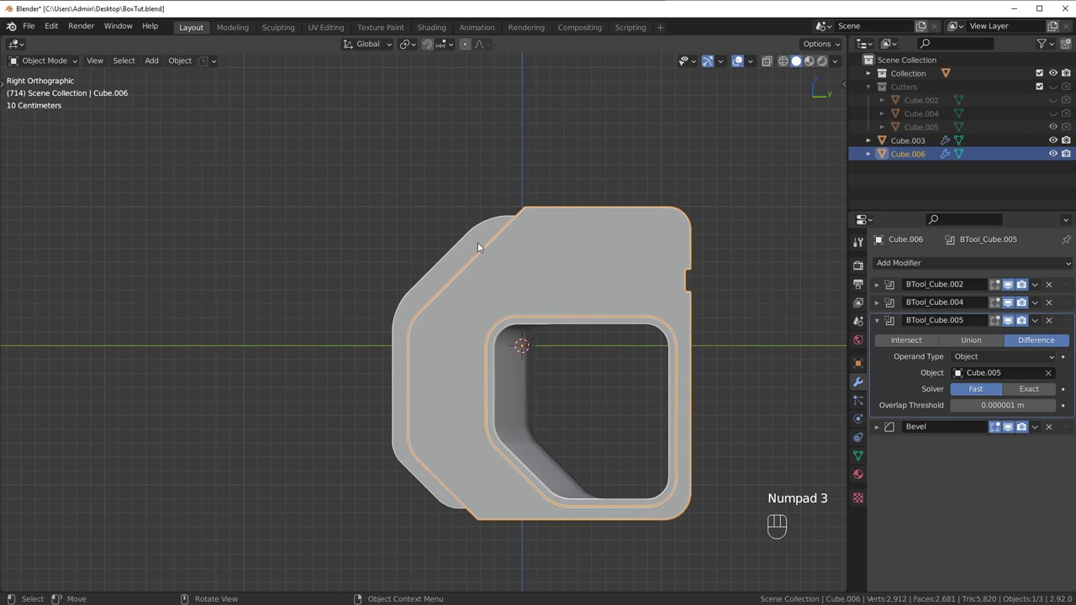
{"action": "left_click", "coordinate": [615, 289]}
{"action": "key", "text": "s"}
{"action": "left_click", "coordinate": [619, 288]}
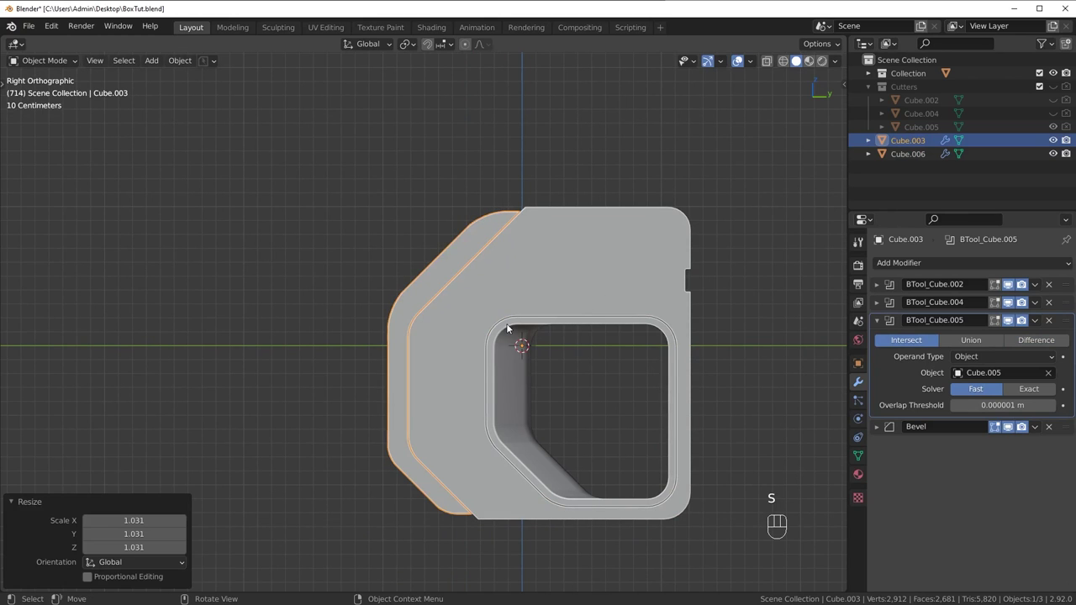
{"action": "key", "text": "alt+a"}
{"action": "scroll", "coordinate": [582, 385], "scroll_direction": "down", "scroll_amount": 4}
{"action": "scroll", "coordinate": [585, 386], "scroll_direction": "up", "scroll_amount": 4}
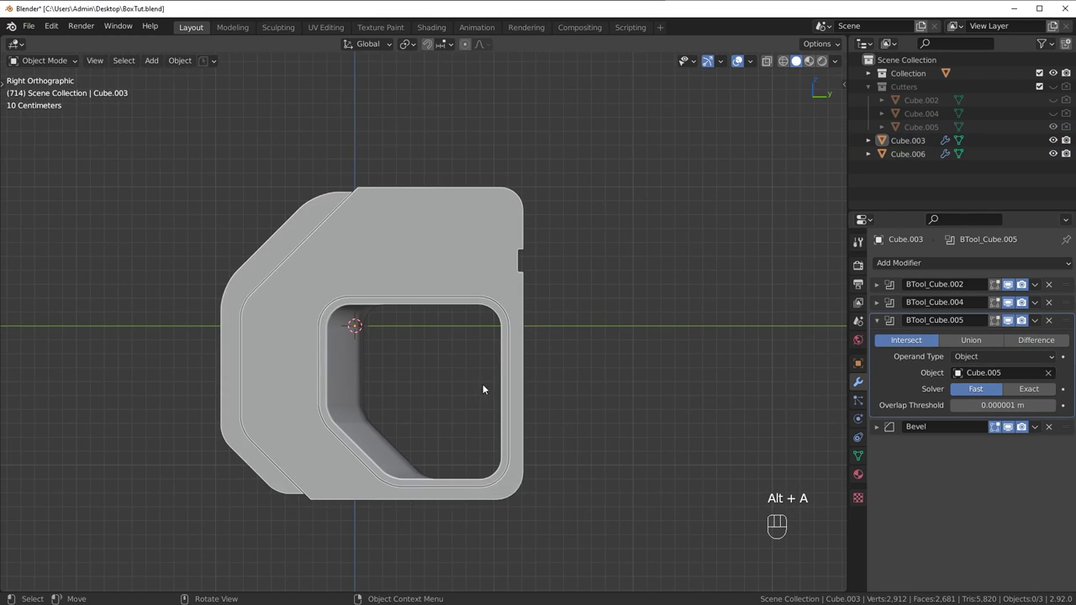
Step: Unhide the Cutters collection and shift the cutter Cube.005 about -0.044 m along Y, with a further slight diagonal nudge
{"action": "middle_click_drag", "start_coordinate": [280, 296], "coordinate": [375, 319], "text": "shift"}
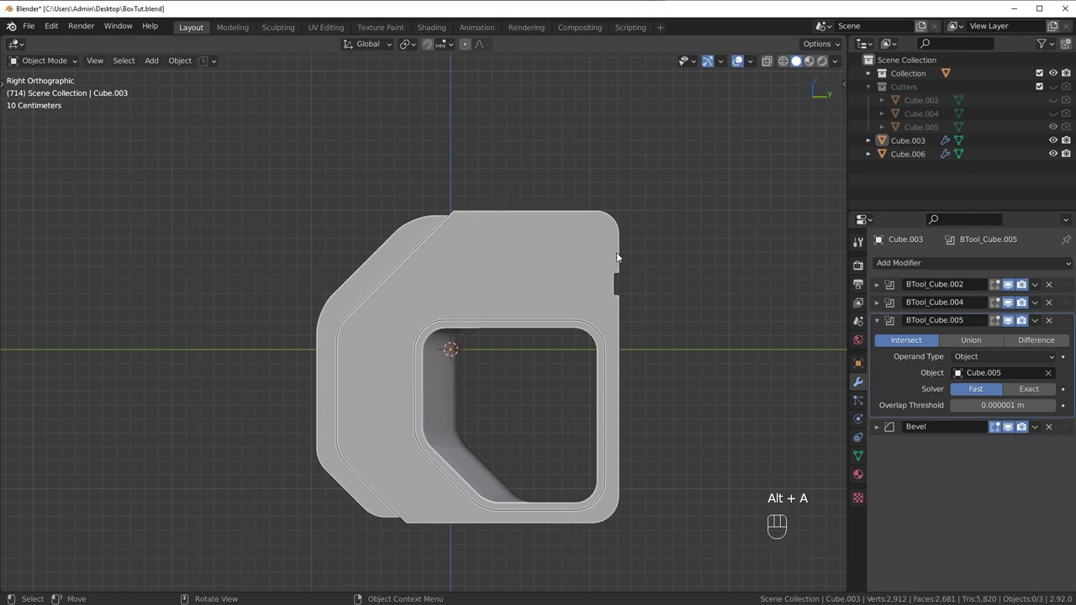
{"action": "left_click", "coordinate": [1053, 127]}
{"action": "left_click", "coordinate": [480, 173]}
{"action": "key", "text": "g"}
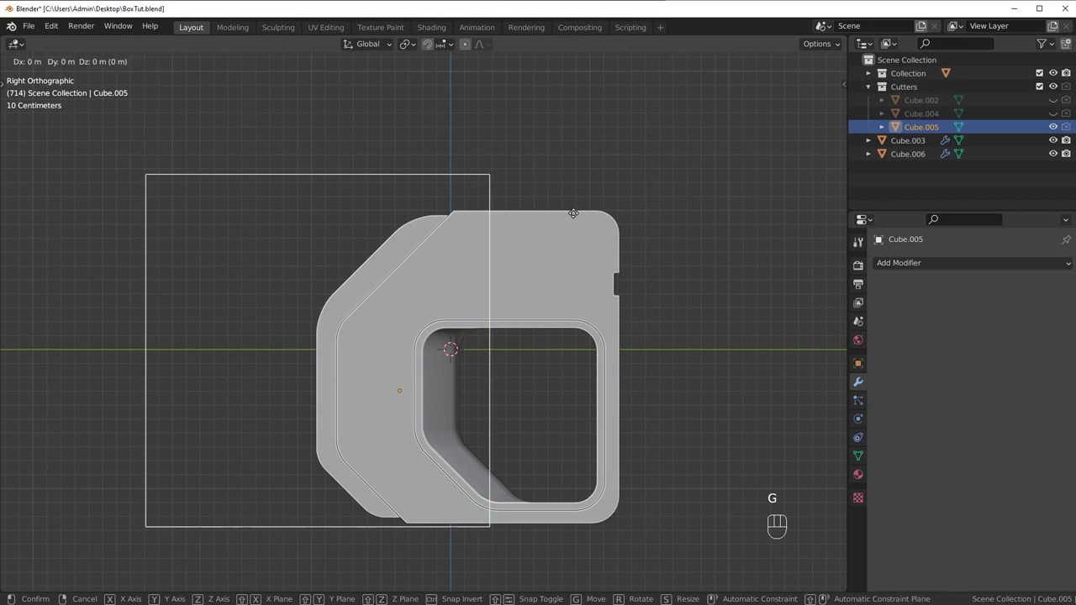
{"action": "middle_click", "coordinate": [569, 213]}
{"action": "left_click", "coordinate": [567, 214]}
{"action": "key", "text": "g"}
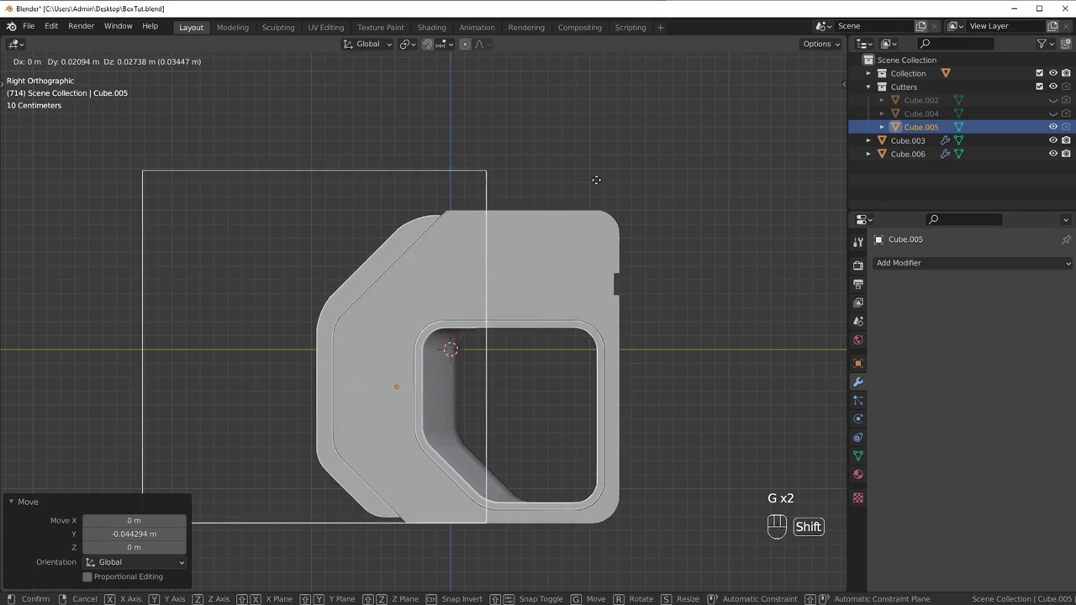
{"action": "left_click", "coordinate": [596, 193]}
Step: Scale the cutter Cube.005 by 1.04 and move it about 0.012 m along Y and 0.002 m along Z
{"action": "key", "text": "s"}
{"action": "left_click", "coordinate": [610, 246]}
{"action": "key", "text": "g"}
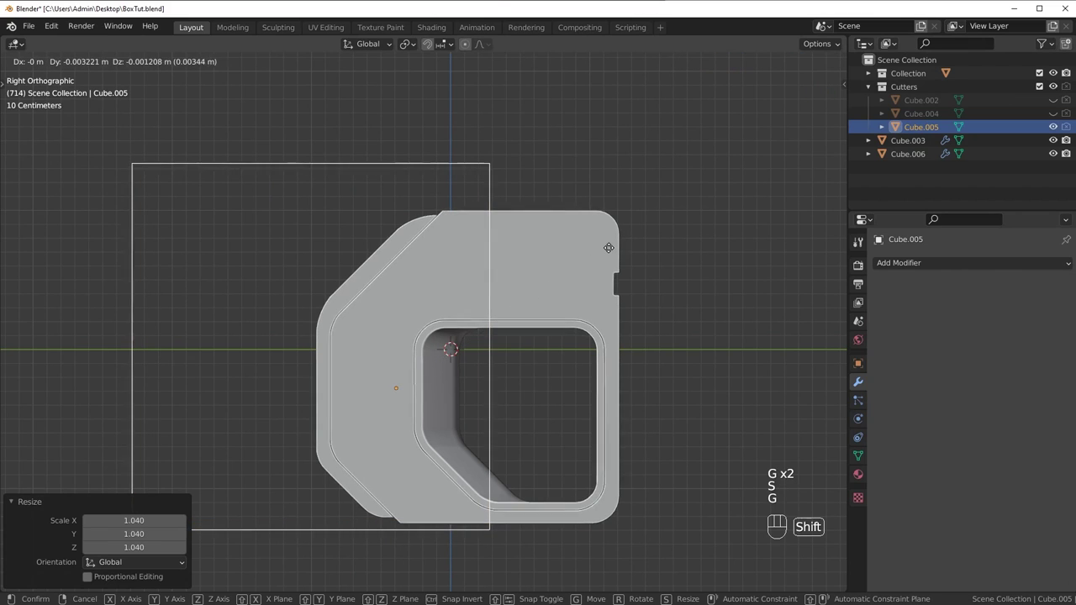
{"action": "left_click", "coordinate": [631, 243]}
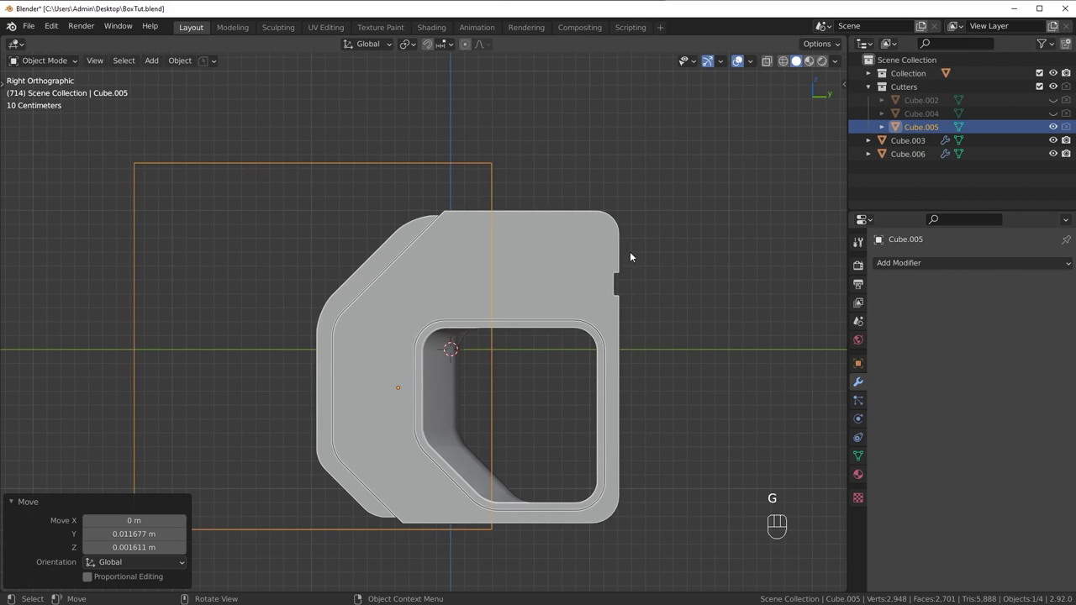
Step: Hide the cutter Cube.005 and select the end piece Cube.003
{"action": "key", "text": "h"}
{"action": "middle_click_drag", "start_coordinate": [139, 377], "coordinate": [435, 430]}
{"action": "scroll", "coordinate": [435, 430], "scroll_direction": "up", "scroll_amount": 4}
{"action": "left_click", "coordinate": [410, 359]}
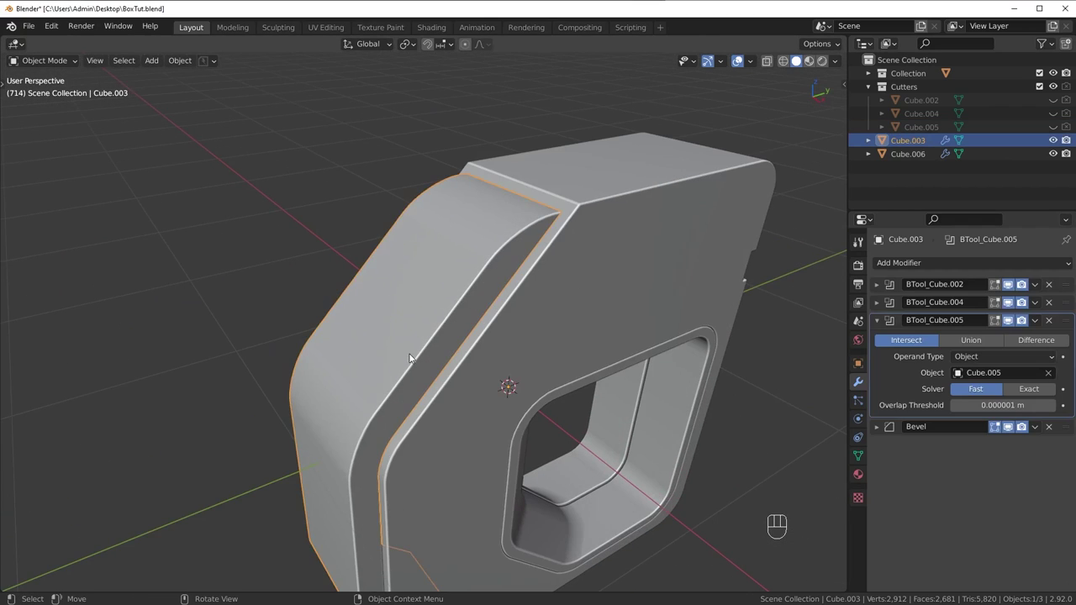
Step: Compare the end piece Cube.003 with the BTool_Cube.005 modifier's viewport display switched off and on
{"action": "key", "text": "Tab"}
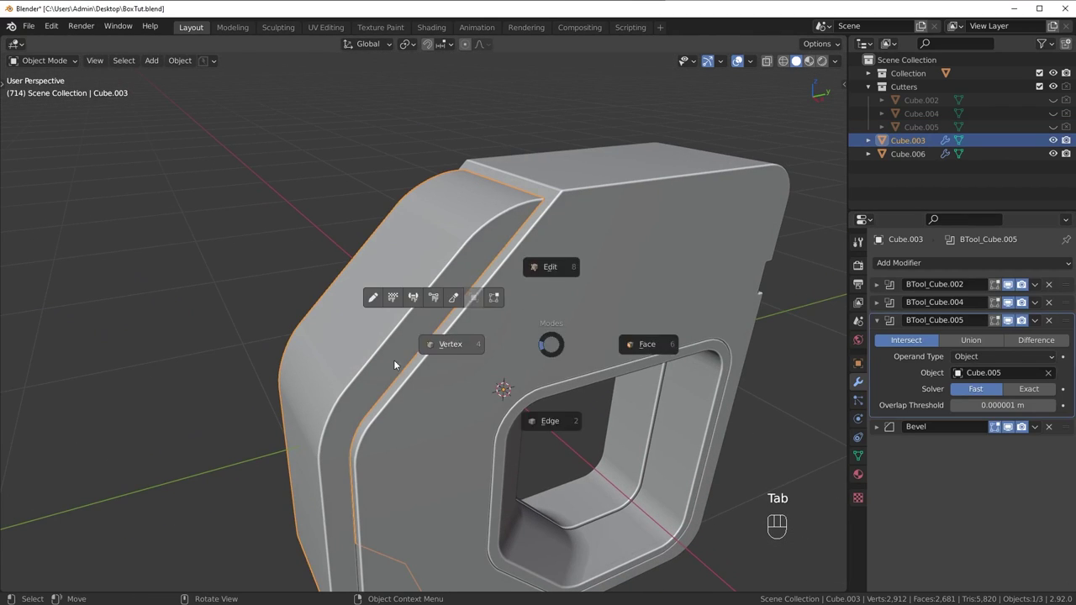
{"action": "key", "text": "Tab"}
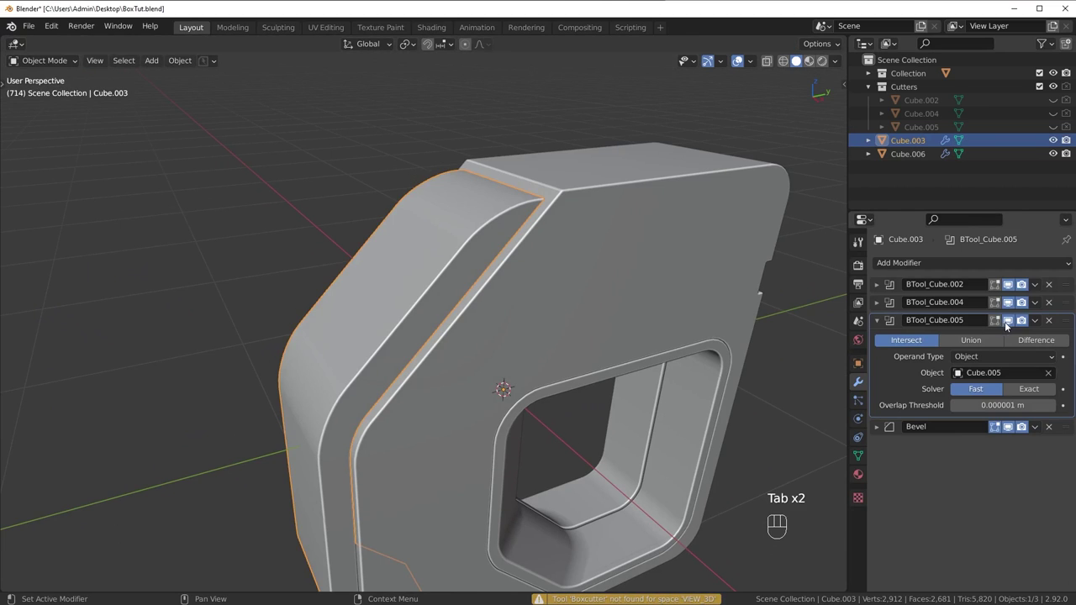
{"action": "left_click", "coordinate": [1008, 320]}
{"action": "left_click", "coordinate": [1008, 320]}
{"action": "left_click", "coordinate": [1008, 320]}
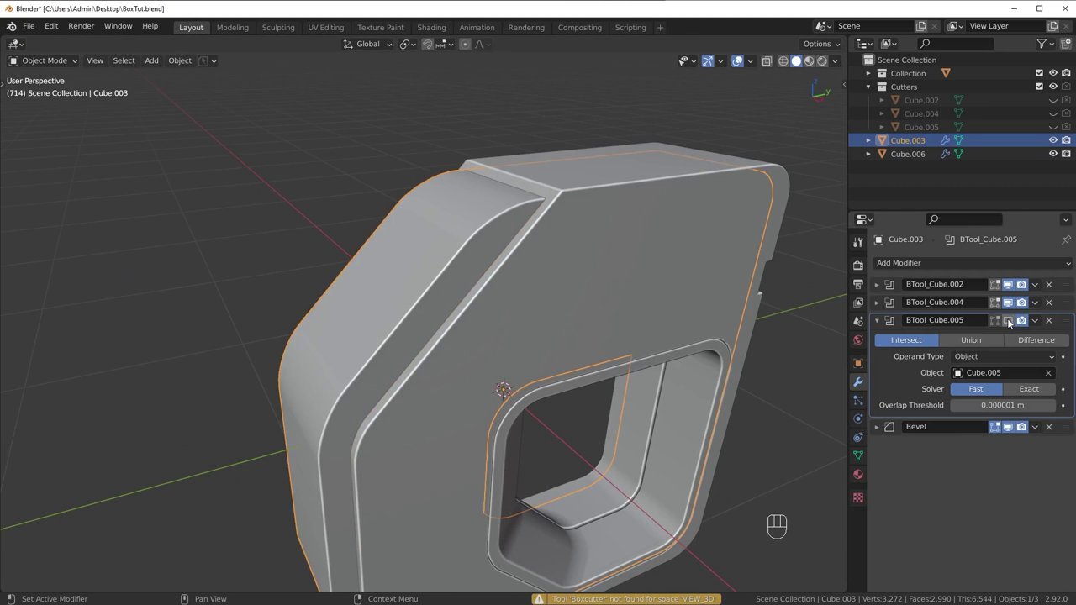
{"action": "left_click", "coordinate": [1009, 321]}
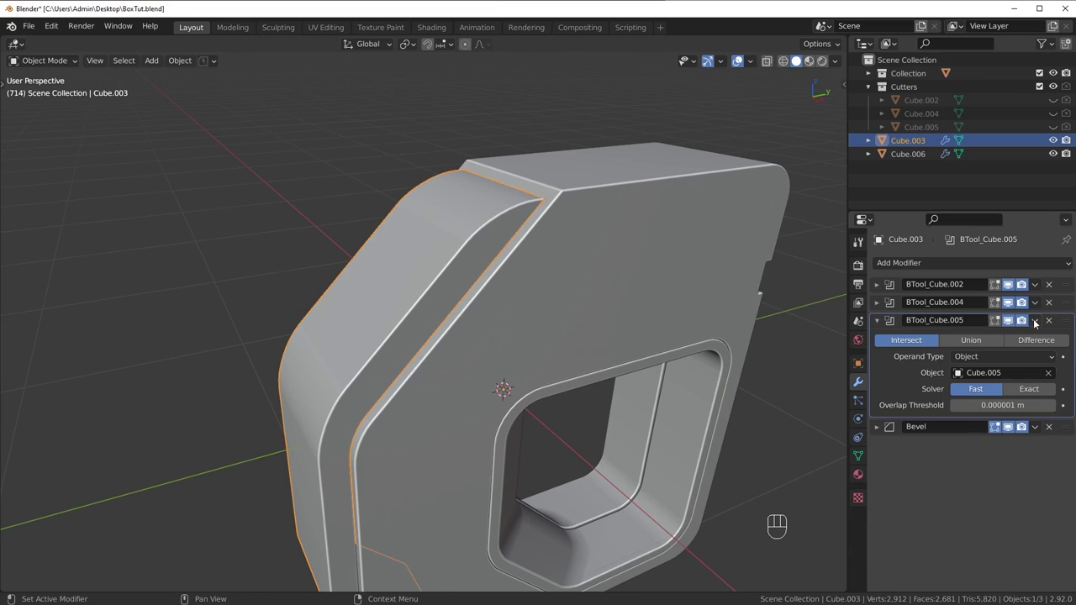
Step: Make the end piece Cube.003's mesh data single-user, apply its BTool_Cube.005 boolean modifier, and enter Edit Mode
{"action": "left_click", "coordinate": [1035, 320]}
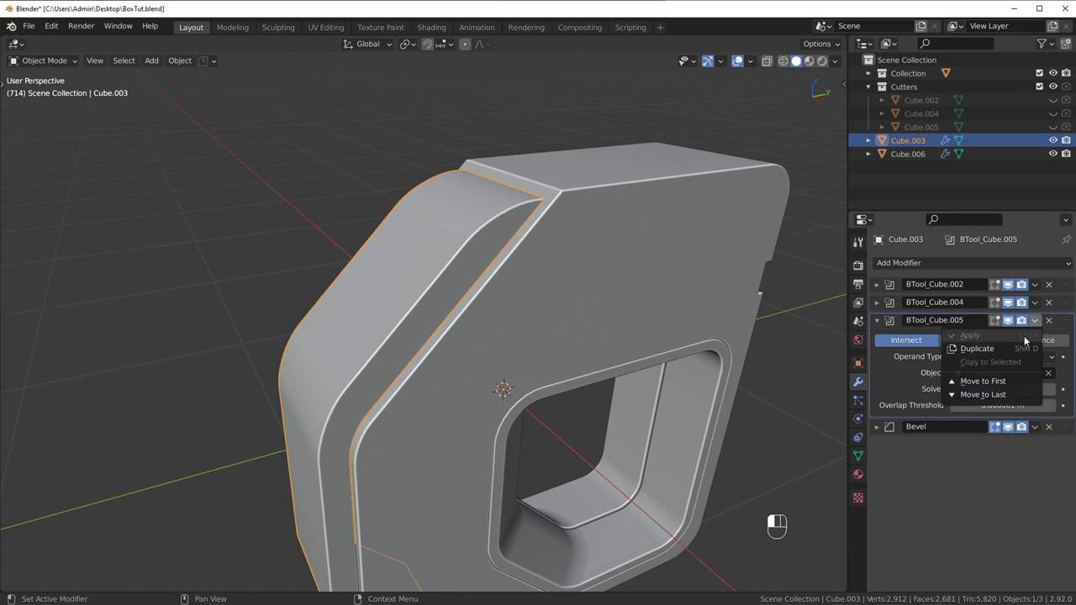
{"action": "left_click", "coordinate": [859, 456]}
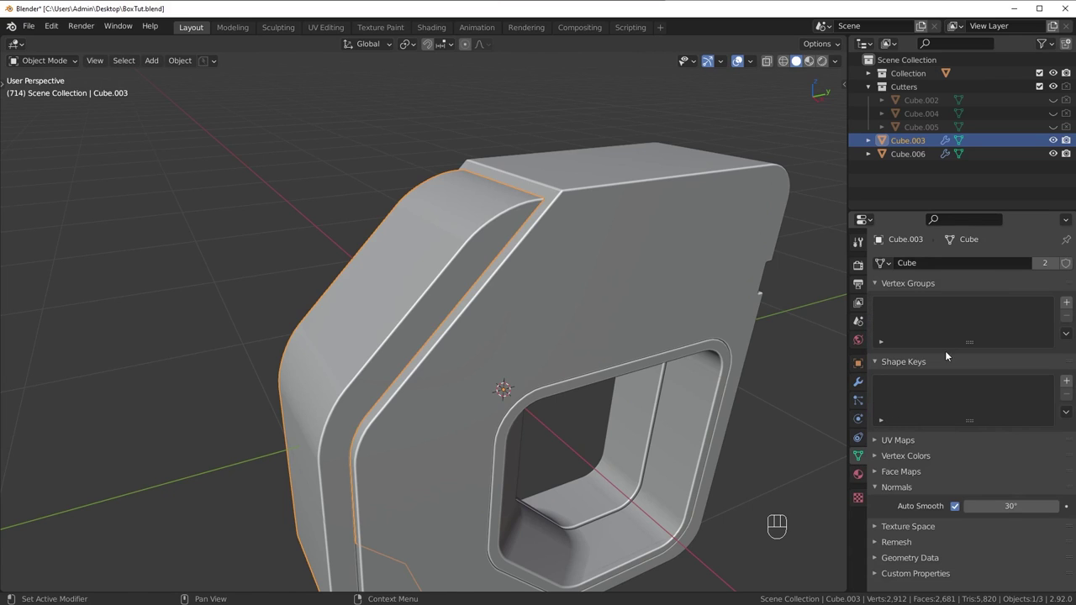
{"action": "left_click", "coordinate": [859, 383]}
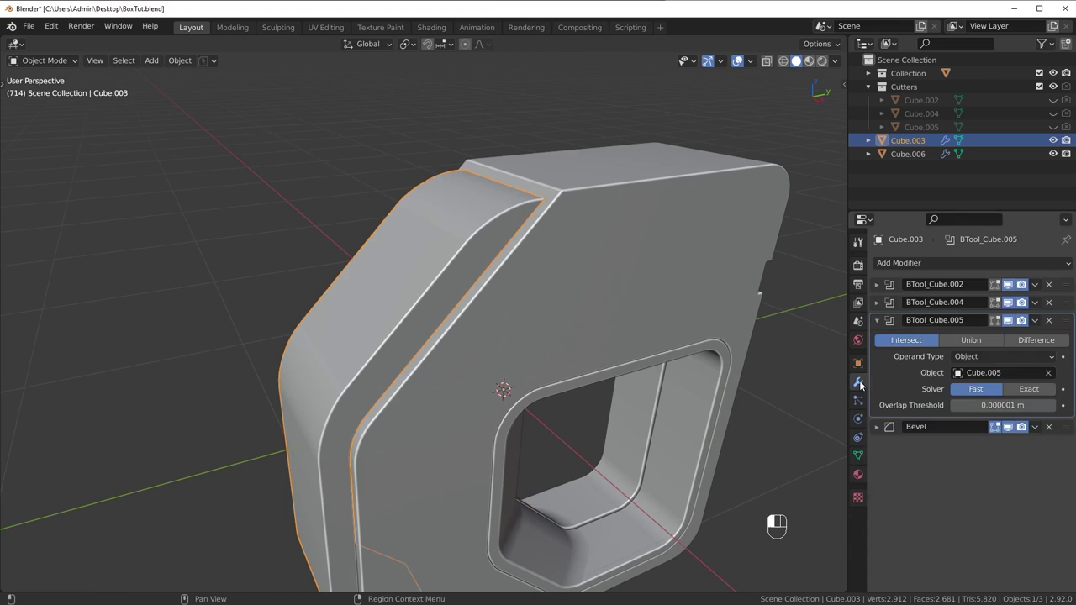
{"action": "left_click", "coordinate": [1035, 320]}
{"action": "left_click", "coordinate": [1011, 334]}
{"action": "middle_click_drag", "start_coordinate": [409, 335], "coordinate": [477, 254]}
{"action": "key", "text": "Tab"}
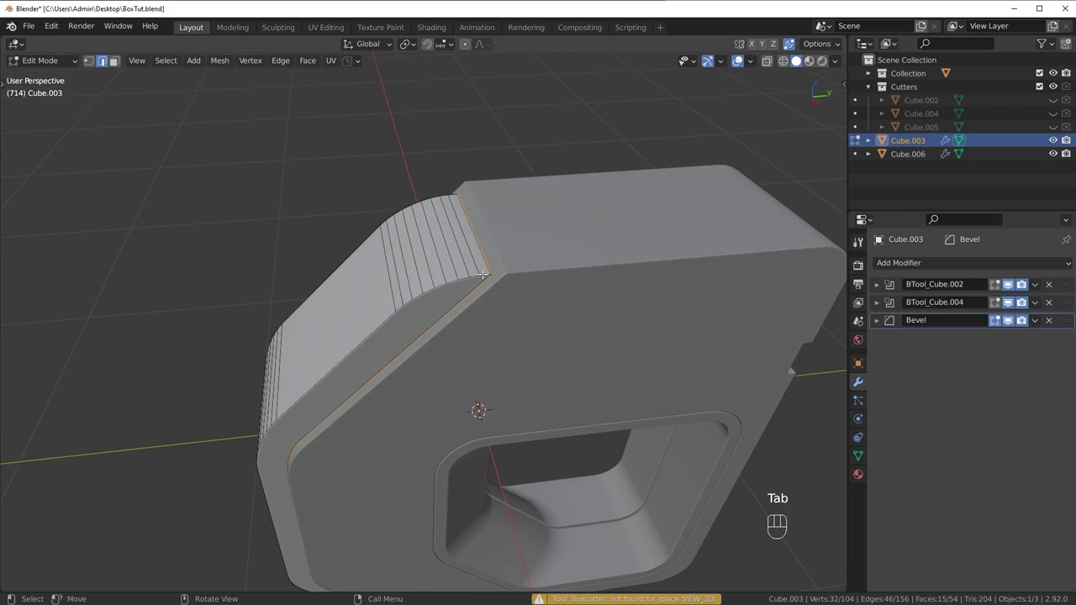
Step: Select the outer outline edges on both side faces of the end piece Cube.003
{"action": "middle_click_drag", "start_coordinate": [466, 322], "coordinate": [395, 421]}
{"action": "left_click", "coordinate": [352, 473], "text": "ctrl"}
{"action": "middle_click_drag", "start_coordinate": [352, 473], "coordinate": [434, 390]}
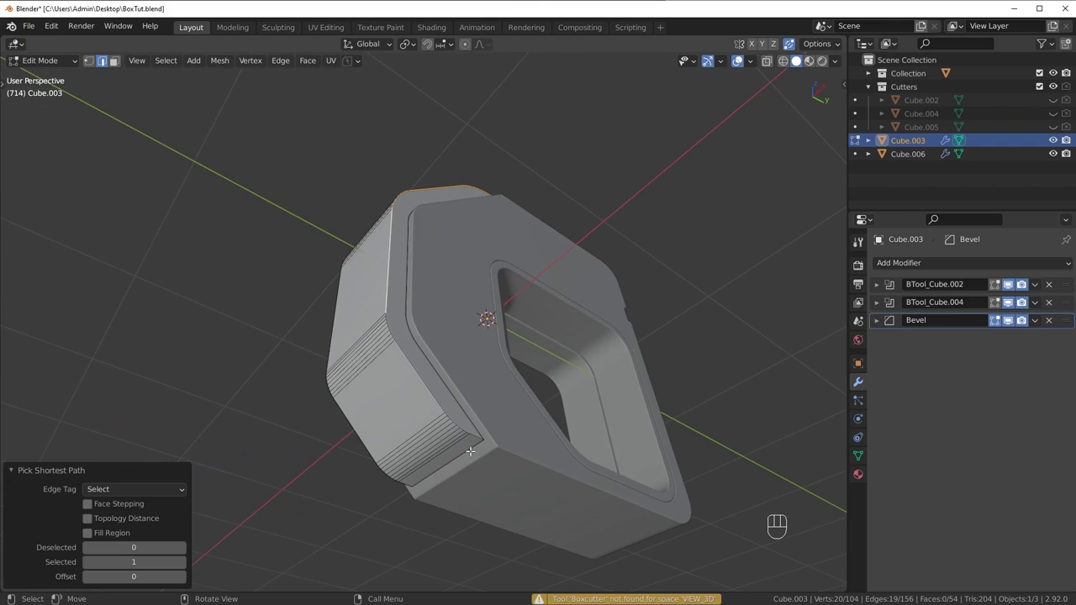
{"action": "left_click", "coordinate": [474, 434], "text": "ctrl"}
{"action": "middle_click_drag", "start_coordinate": [474, 435], "coordinate": [614, 424]}
{"action": "left_click", "coordinate": [509, 457], "text": "shift"}
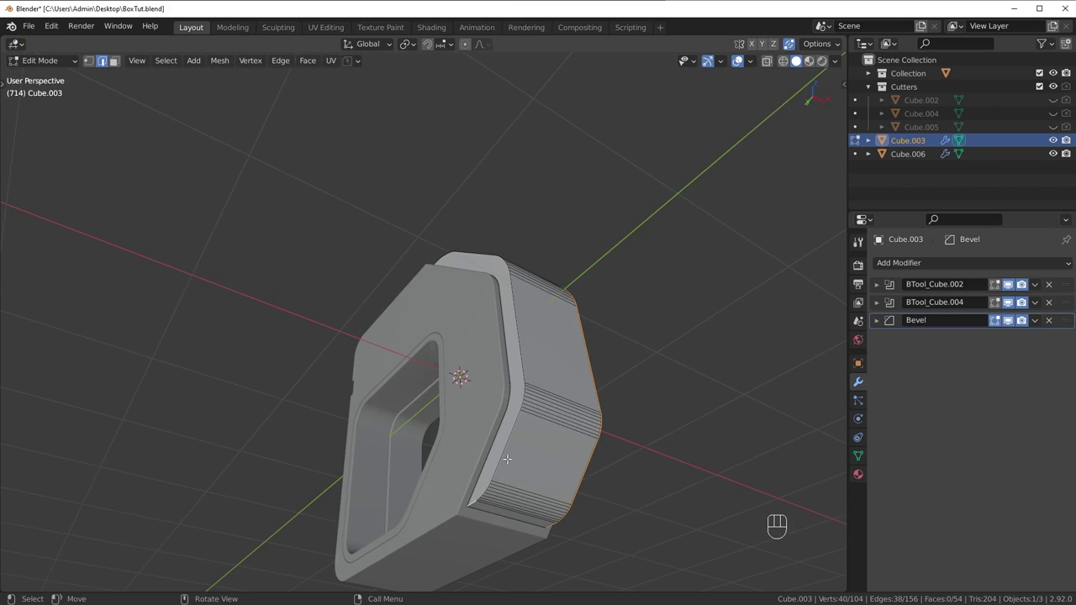
{"action": "middle_click_drag", "start_coordinate": [509, 457], "coordinate": [452, 228]}
{"action": "left_click", "coordinate": [514, 407], "text": "ctrl"}
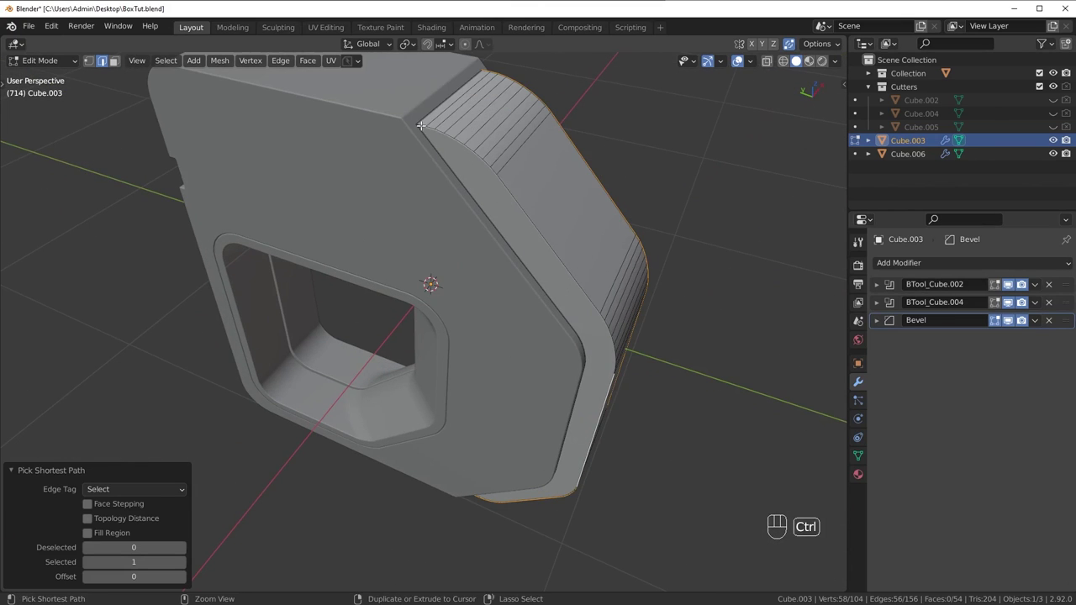
Step: Try beveling the selected outline edges, testing one and two segments near the pointed upper corner
{"action": "middle_click_drag", "start_coordinate": [421, 125], "coordinate": [471, 276]}
{"action": "scroll", "coordinate": [471, 277], "scroll_direction": "up", "scroll_amount": 3}
{"action": "key", "text": "ctrl+b"}
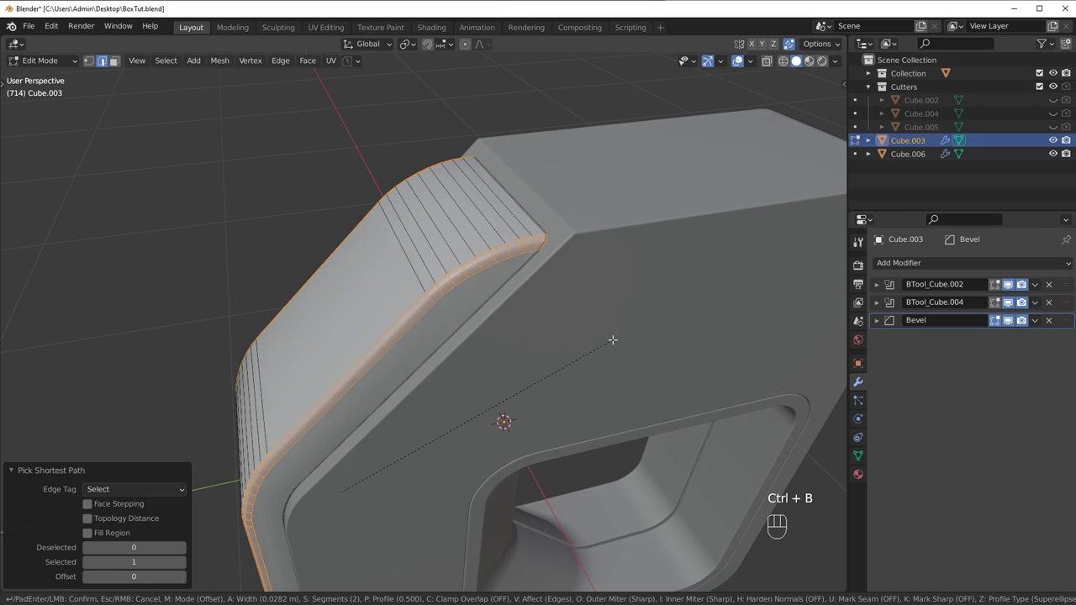
{"action": "scroll", "coordinate": [613, 339], "scroll_direction": "down", "scroll_amount": 1}
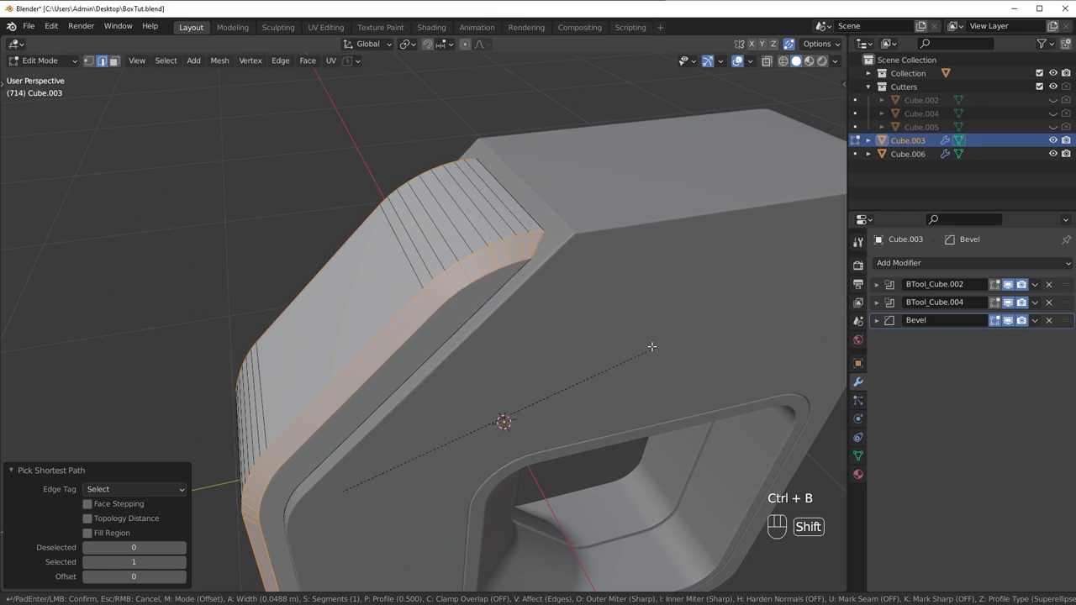
{"action": "right_click", "coordinate": [596, 305]}
{"action": "middle_click_drag", "start_coordinate": [583, 295], "coordinate": [515, 332]}
{"action": "scroll", "coordinate": [516, 332], "scroll_direction": "up", "scroll_amount": 2}
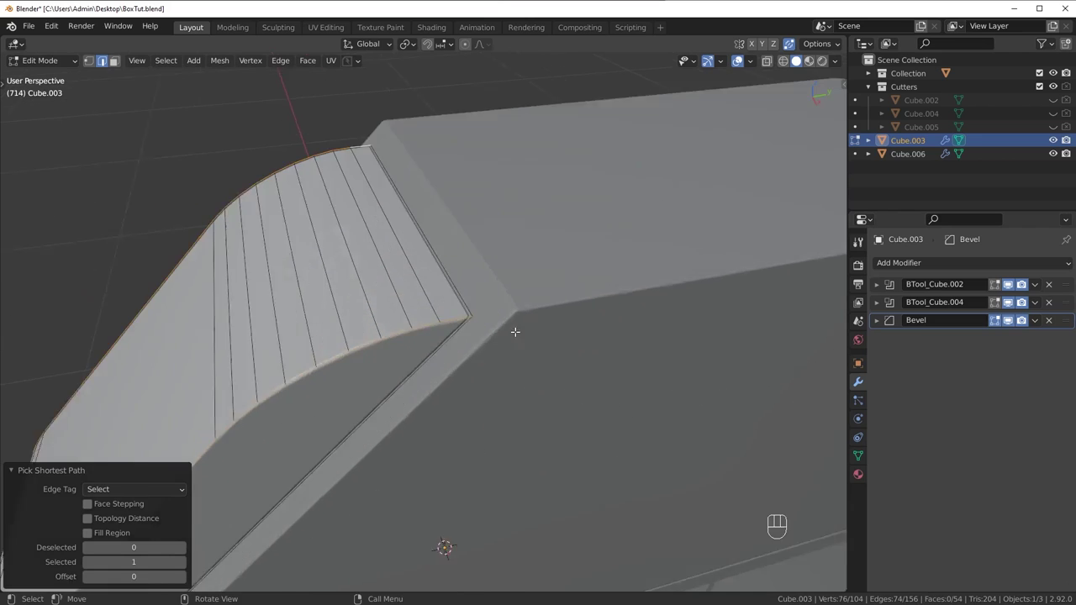
{"action": "scroll", "coordinate": [509, 338], "scroll_direction": "up", "scroll_amount": 3}
{"action": "key", "text": "ctrl+b"}
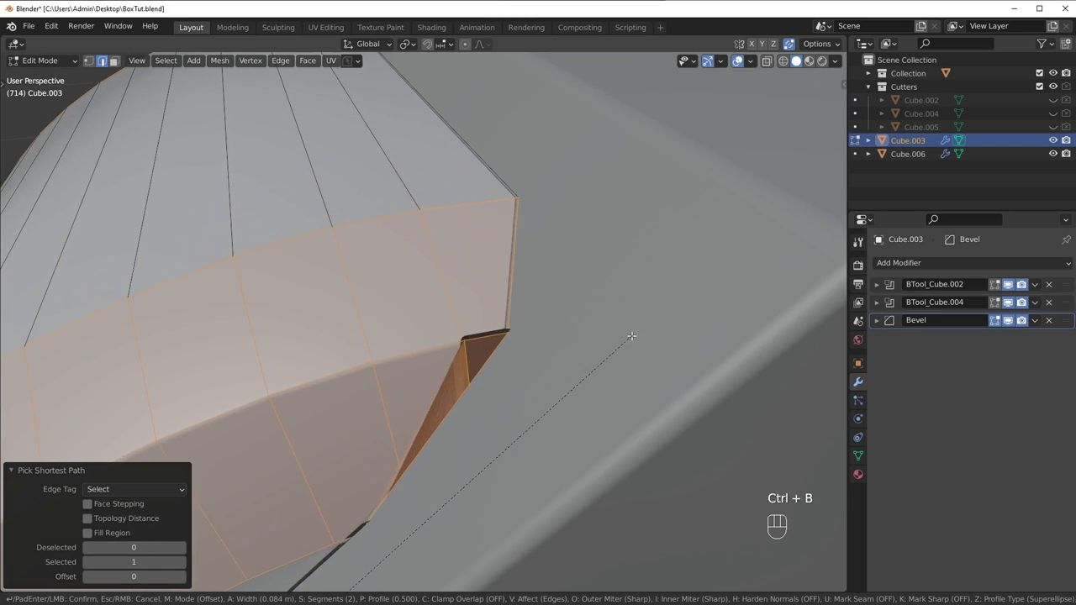
{"action": "right_click", "coordinate": [613, 375]}
{"action": "scroll", "coordinate": [613, 375], "scroll_direction": "down", "scroll_amount": 8}
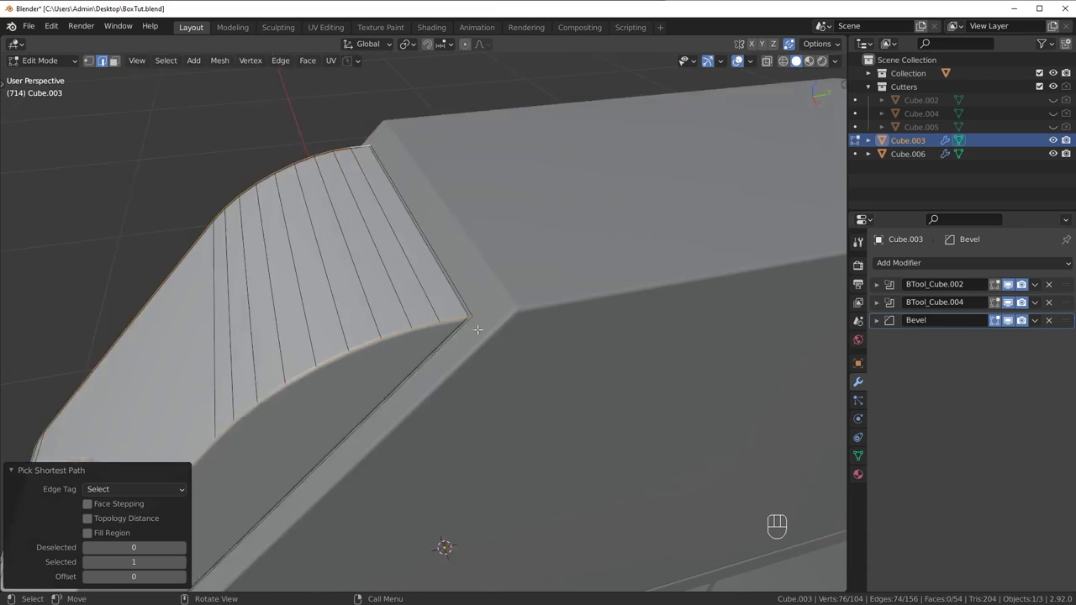
Step: Dissolve the cross edge closest to the upper seam on the end piece's curved top
{"action": "key", "text": "Tab"}
{"action": "left_click", "coordinate": [425, 347]}
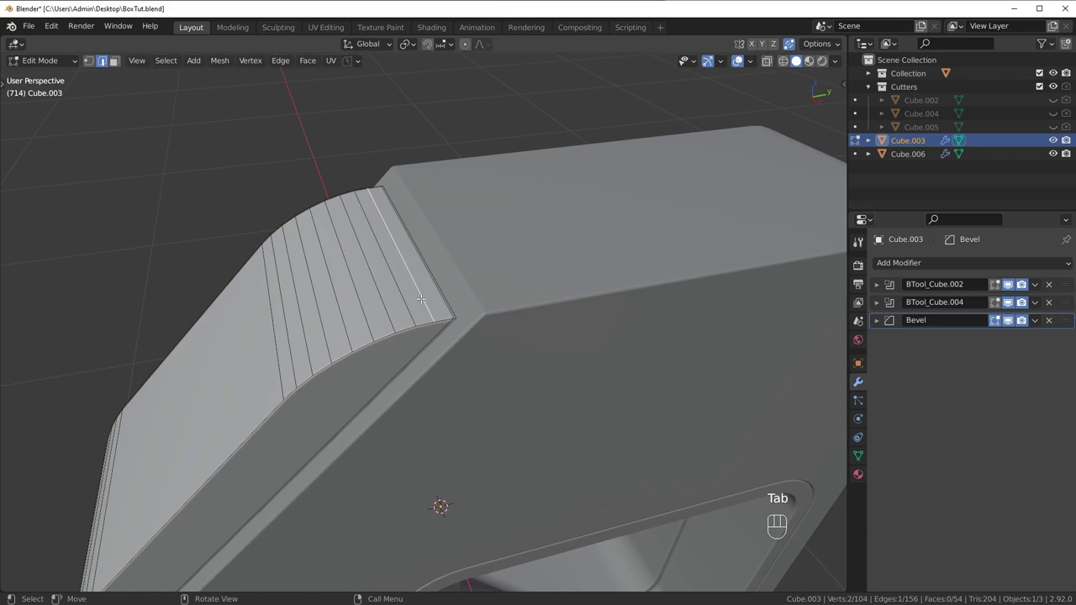
{"action": "key", "text": "ctrl+x"}
{"action": "mouse_move", "coordinate": [481, 313]}
{"action": "middle_mouse_down"}
{"action": "mouse_move", "coordinate": [505, 353]}
{"action": "mouse_move", "coordinate": [479, 334]}
{"action": "mouse_move", "coordinate": [507, 242]}
{"action": "mouse_move", "coordinate": [501, 316]}
{"action": "middle_mouse_up"}
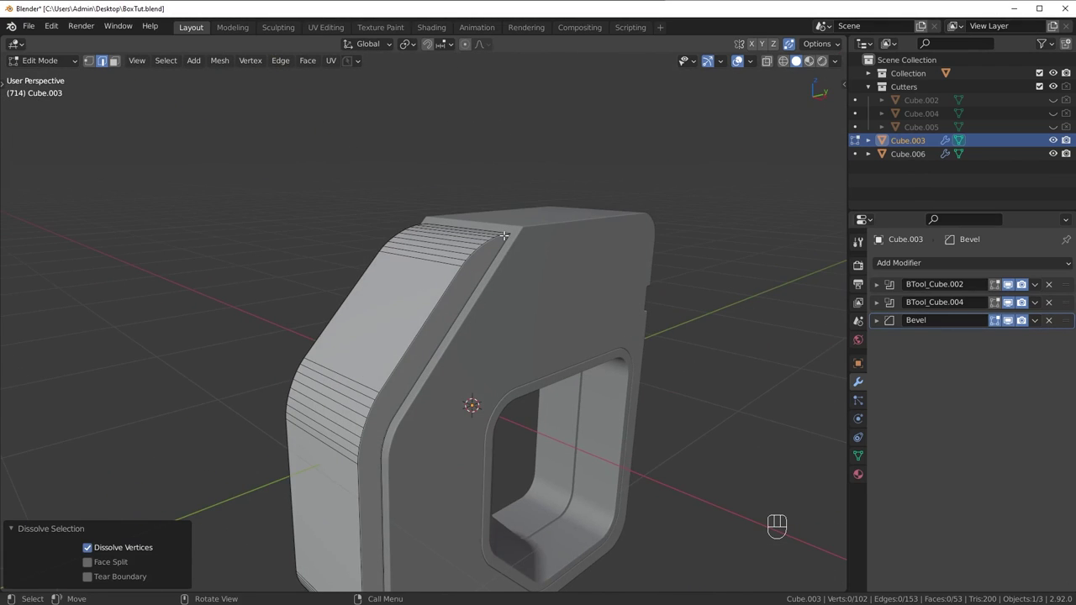
Step: Select the outer outline edges around one side face of the end piece, undoing the path picked along the inner seam
{"action": "left_click", "coordinate": [505, 236]}
{"action": "middle_click_drag", "start_coordinate": [486, 478], "coordinate": [396, 421]}
{"action": "left_click", "coordinate": [476, 476], "text": "ctrl"}
{"action": "key", "text": "ctrl+z"}
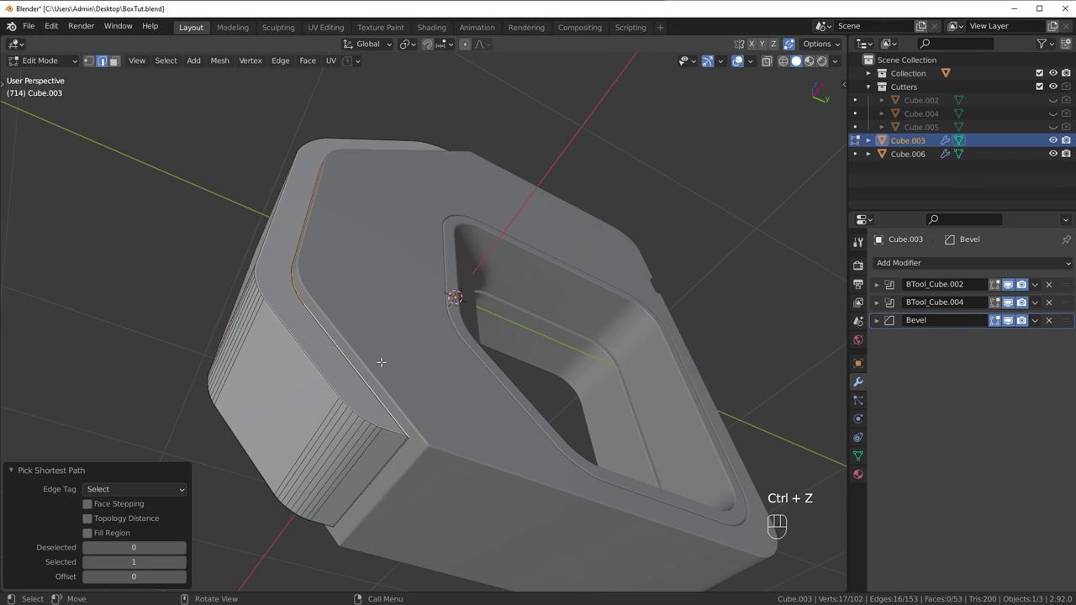
{"action": "key", "text": "ctrl+z"}
{"action": "middle_click_drag", "start_coordinate": [379, 365], "coordinate": [362, 420]}
{"action": "left_click", "coordinate": [327, 341], "text": "ctrl"}
{"action": "middle_click_drag", "start_coordinate": [327, 341], "coordinate": [382, 399]}
{"action": "left_click", "coordinate": [501, 270], "text": "ctrl"}
Step: Add the outer outline edges of the end piece's opposite side face to the selection
{"action": "middle_click_drag", "start_coordinate": [502, 270], "coordinate": [715, 268]}
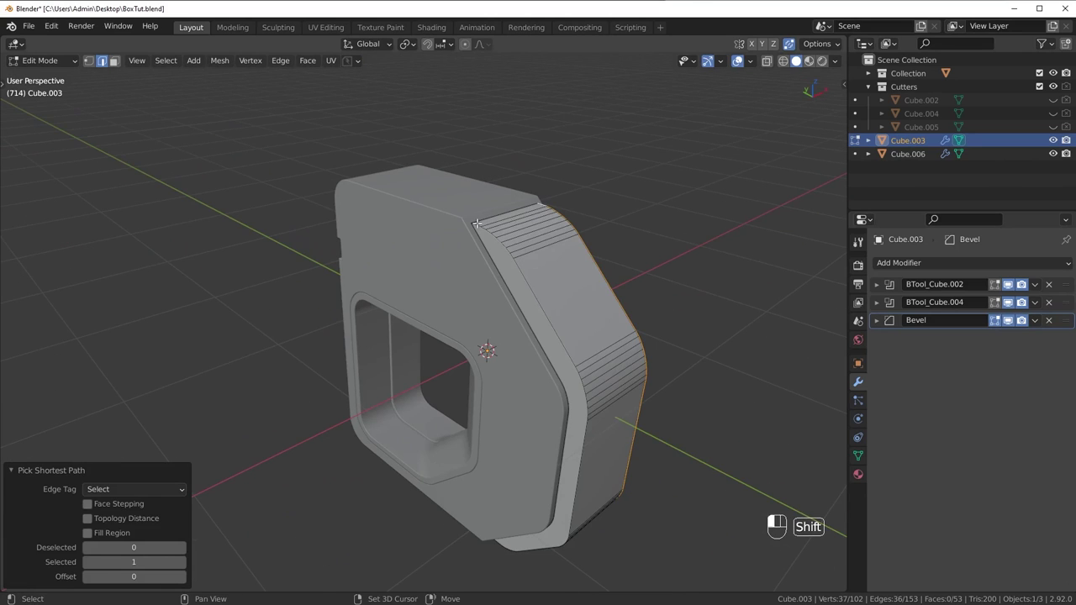
{"action": "left_click", "coordinate": [477, 223], "text": "shift"}
{"action": "left_click", "coordinate": [557, 337], "text": "ctrl"}
{"action": "middle_click_drag", "start_coordinate": [557, 336], "coordinate": [580, 210]}
{"action": "middle_click_drag", "start_coordinate": [569, 487], "coordinate": [560, 372], "text": "shift"}
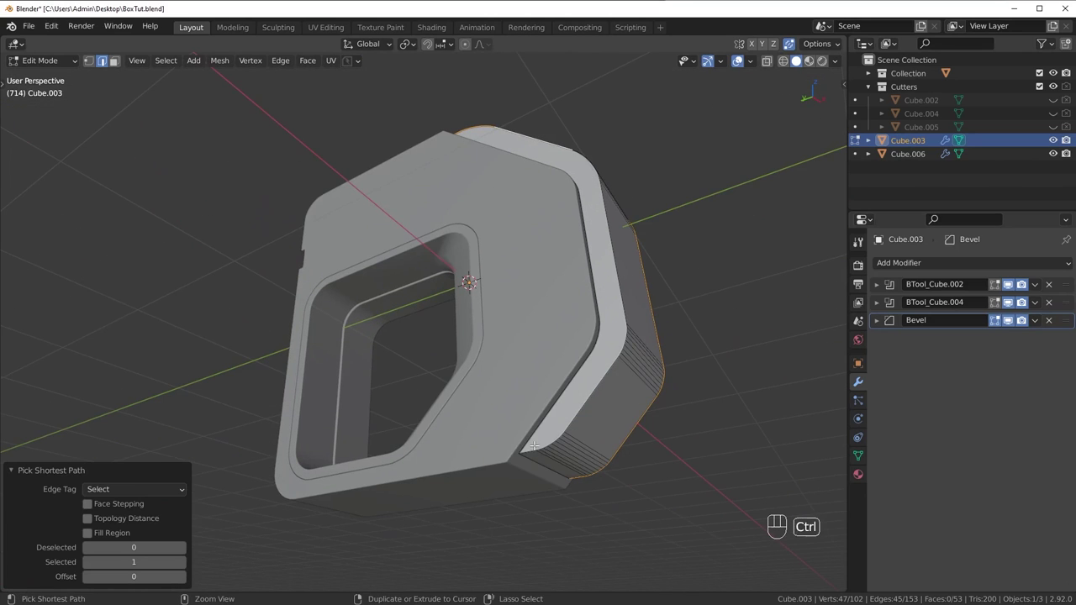
Step: Try a one-segment bevel of about 0.0294 m on the selected outline edges and check it in Object Mode from the right view
{"action": "middle_click_drag", "start_coordinate": [715, 240], "coordinate": [461, 353]}
{"action": "middle_click_drag", "start_coordinate": [503, 211], "coordinate": [582, 353], "text": "shift"}
{"action": "scroll", "coordinate": [581, 328], "scroll_direction": "up", "scroll_amount": 2}
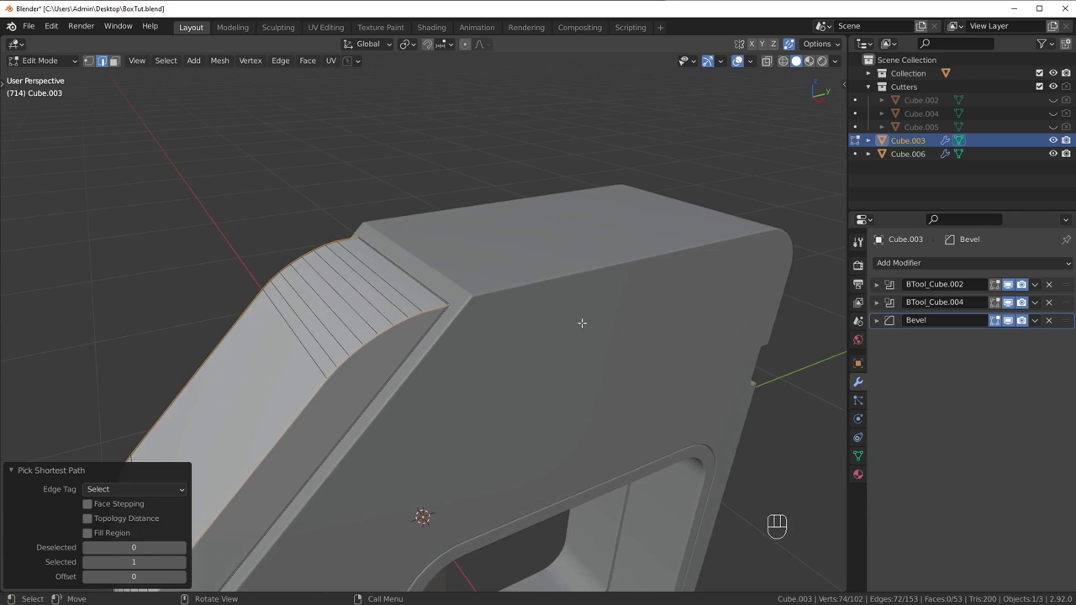
{"action": "key", "text": "ctrl+b"}
{"action": "left_click", "coordinate": [601, 324]}
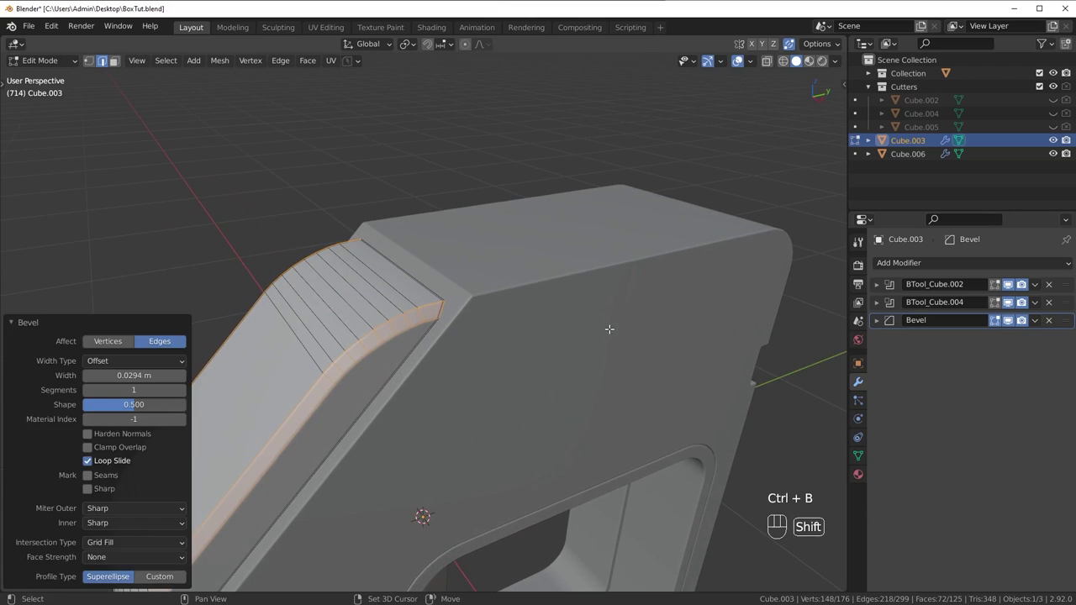
{"action": "key", "text": "Tab"}
{"action": "scroll", "coordinate": [589, 320], "scroll_direction": "down", "scroll_amount": 5}
{"action": "key", "text": "alt+a"}
{"action": "middle_click_drag", "start_coordinate": [567, 337], "coordinate": [551, 306]}
{"action": "key", "text": "KP_3"}
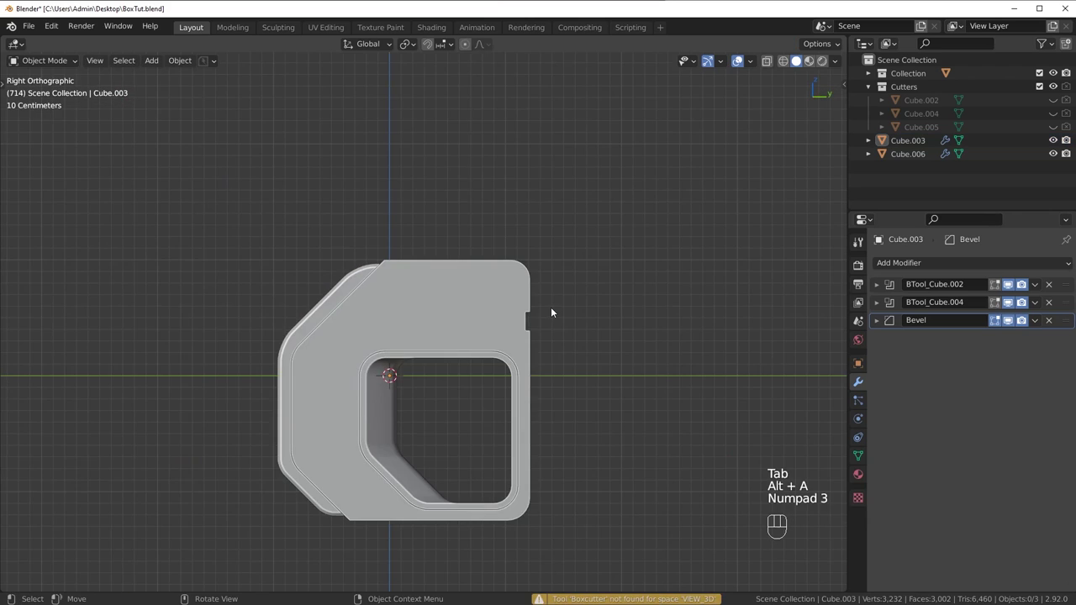
Step: Undo the outline bevel and return to Edit Mode with the outline edges selected
{"action": "middle_click_drag", "start_coordinate": [328, 383], "coordinate": [474, 375], "text": "shift"}
{"action": "key", "text": "ctrl+z"}
{"action": "key", "text": "ctrl+z"}
{"action": "key", "text": "ctrl+z"}
{"action": "key", "text": "ctrl+z"}
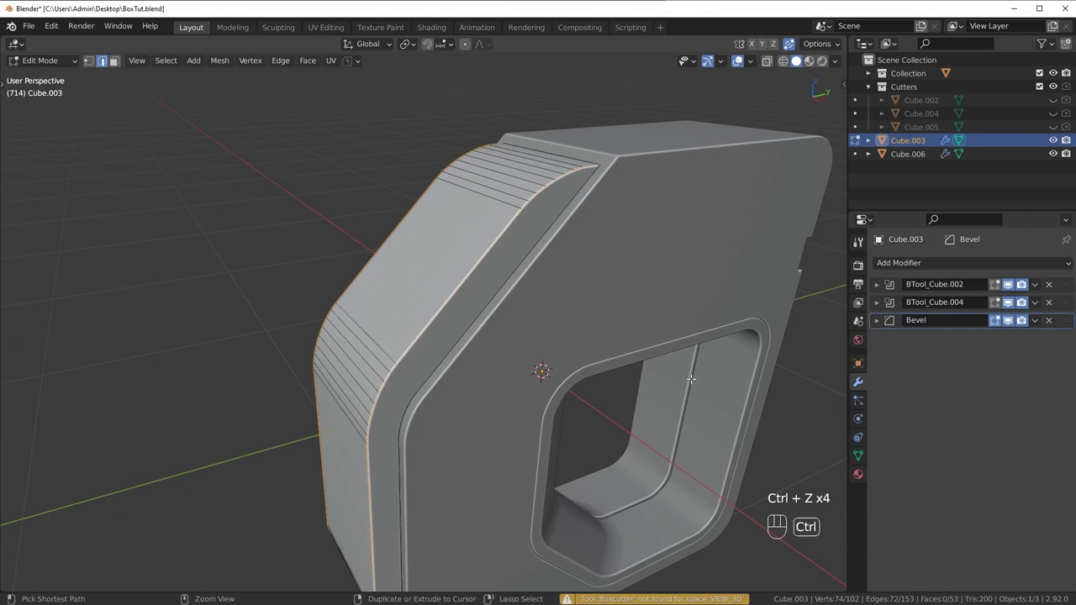
Step: Bevel the end piece's selected outline edges again with one segment, return to Object Mode and deselect everything
{"action": "key", "text": "ctrl+b"}
{"action": "left_click", "coordinate": [701, 379]}
{"action": "key", "text": "Tab"}
{"action": "key", "text": "alt+a"}
Step: Examine the beveled end piece and its upper seam with the body, selecting Cube.003 and Cube.006 in turn
{"action": "middle_click_drag", "start_coordinate": [633, 365], "coordinate": [596, 259]}
{"action": "scroll", "coordinate": [588, 277], "scroll_direction": "up", "scroll_amount": 3}
{"action": "middle_click_drag", "start_coordinate": [552, 372], "coordinate": [454, 369]}
{"action": "left_click", "coordinate": [467, 383]}
{"action": "scroll", "coordinate": [467, 382], "scroll_direction": "up", "scroll_amount": 6}
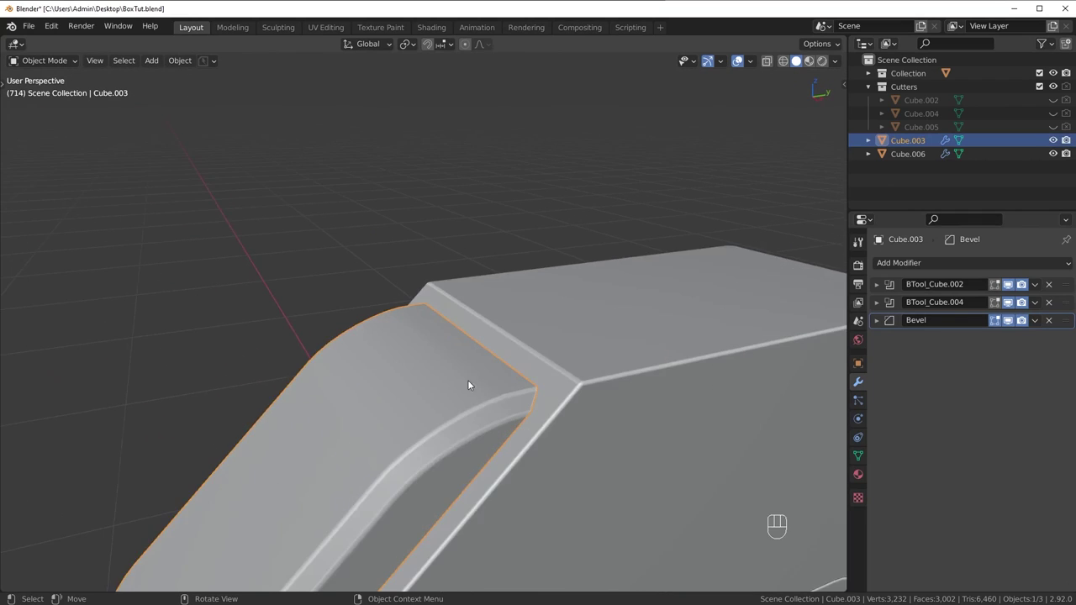
{"action": "middle_click_drag", "start_coordinate": [445, 252], "coordinate": [555, 288]}
{"action": "left_click", "coordinate": [434, 259]}
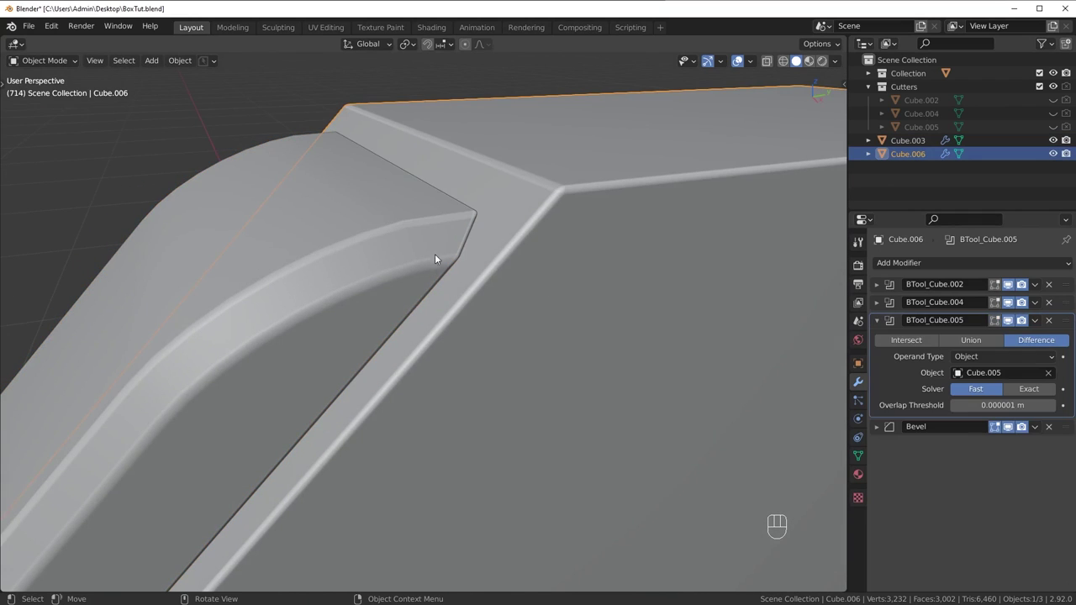
{"action": "left_click", "coordinate": [406, 248]}
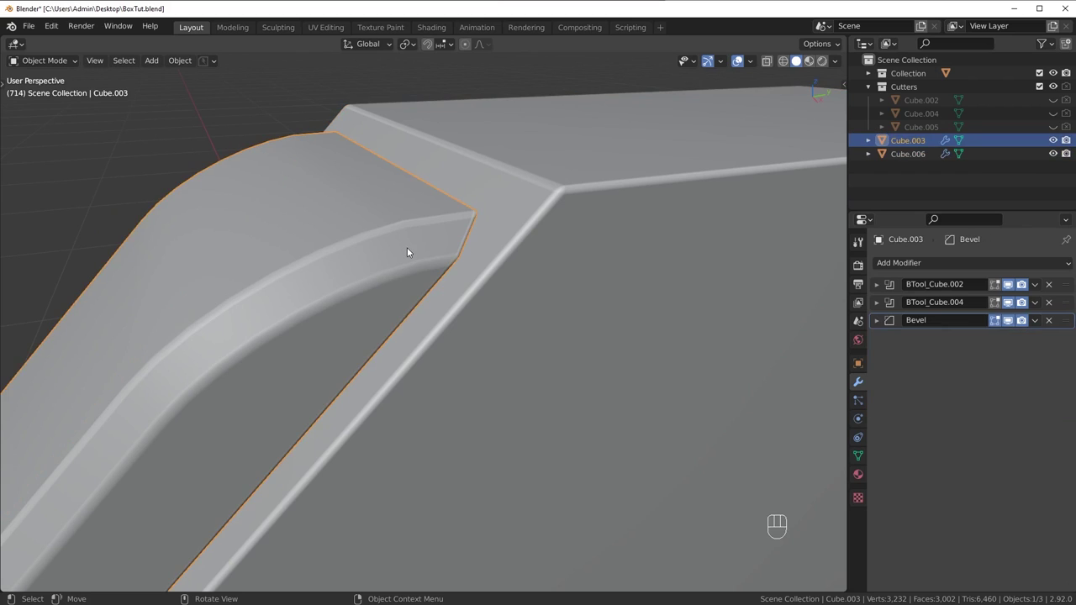
{"action": "scroll", "coordinate": [408, 247], "scroll_direction": "down", "scroll_amount": 4}
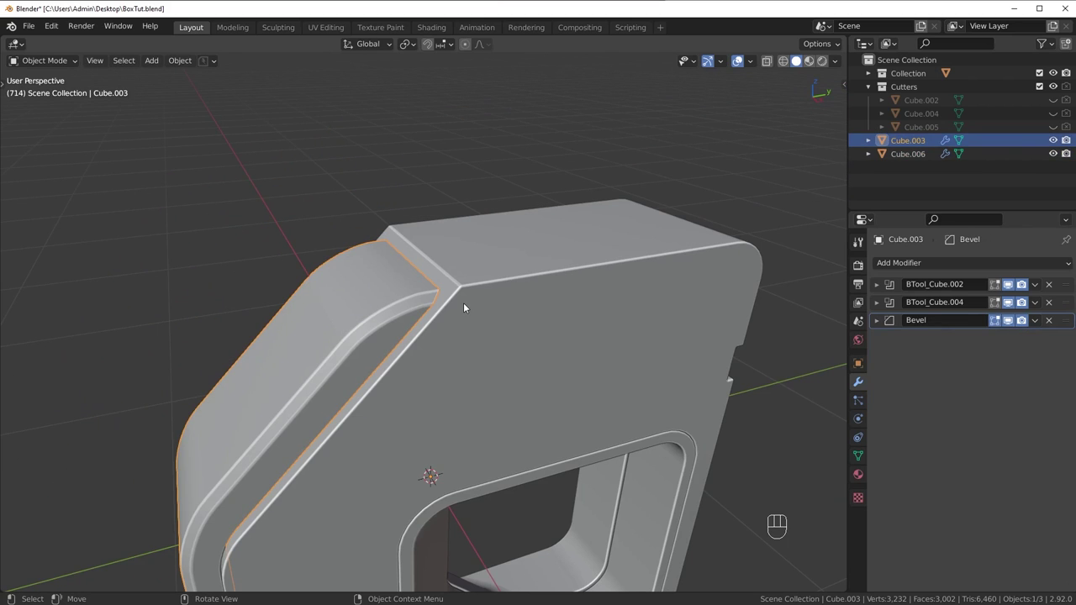
{"action": "left_click", "coordinate": [463, 304]}
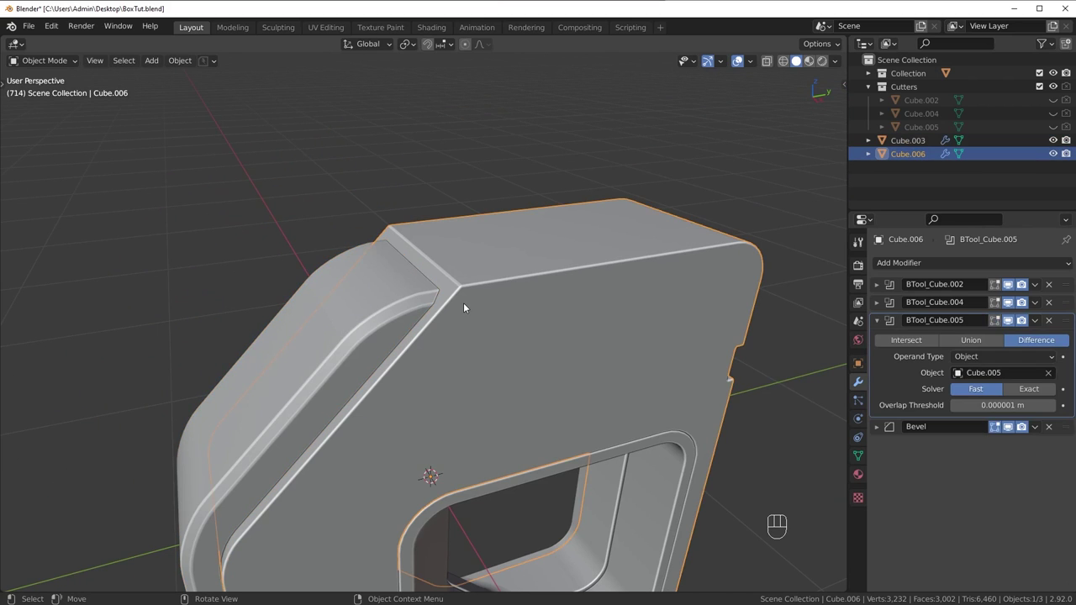
{"action": "left_click", "coordinate": [399, 303]}
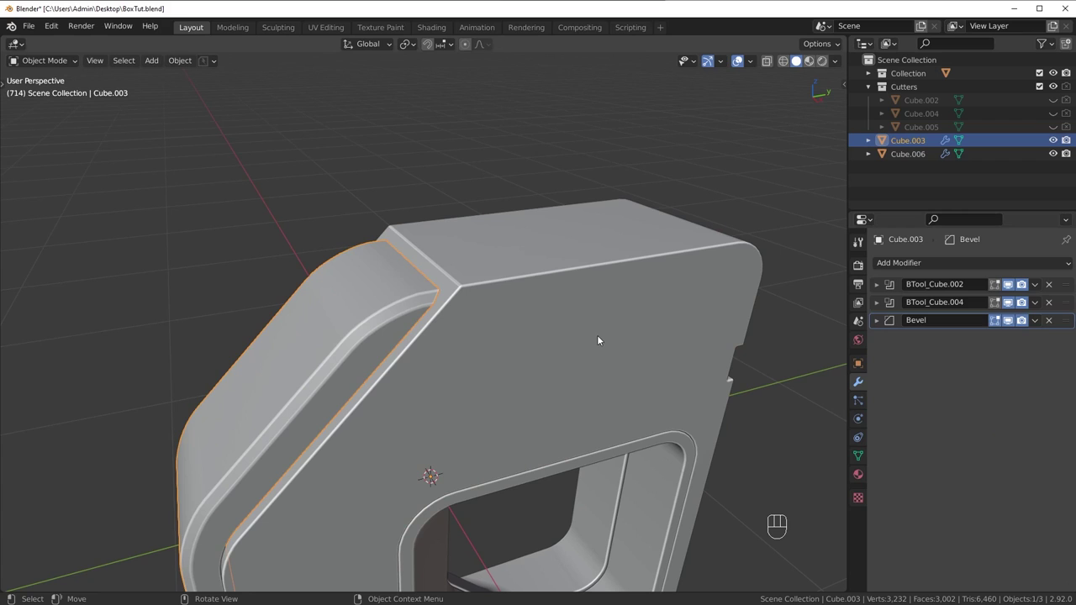
{"action": "middle_click_drag", "start_coordinate": [433, 299], "coordinate": [437, 290]}
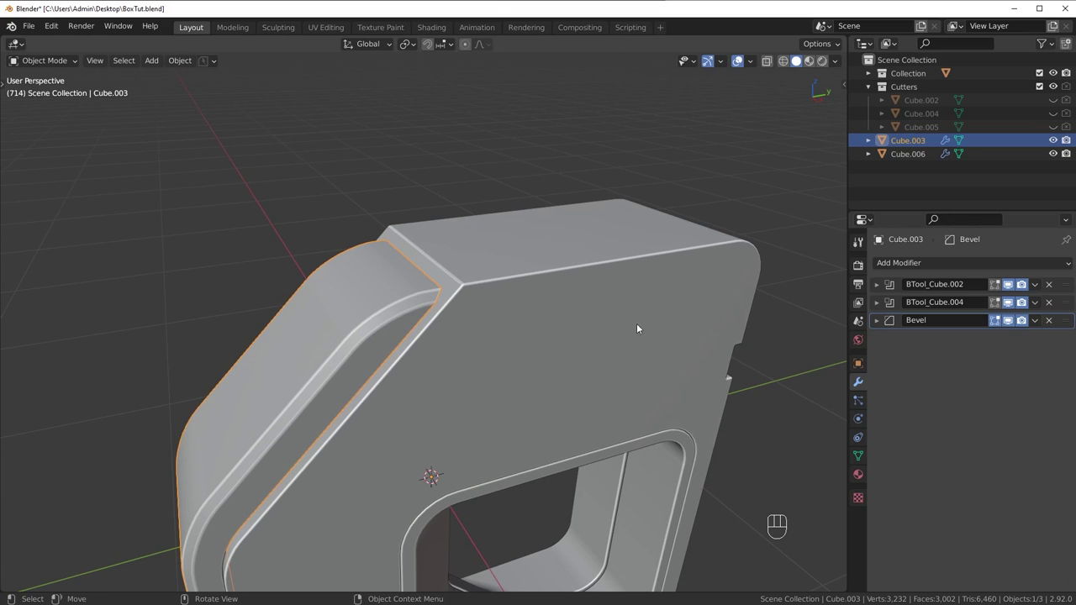
Step: Remove the Bevel, BTool_Cube.002 and BTool_Cube.004 modifiers from the end piece Cube.003
{"action": "left_click", "coordinate": [1049, 321]}
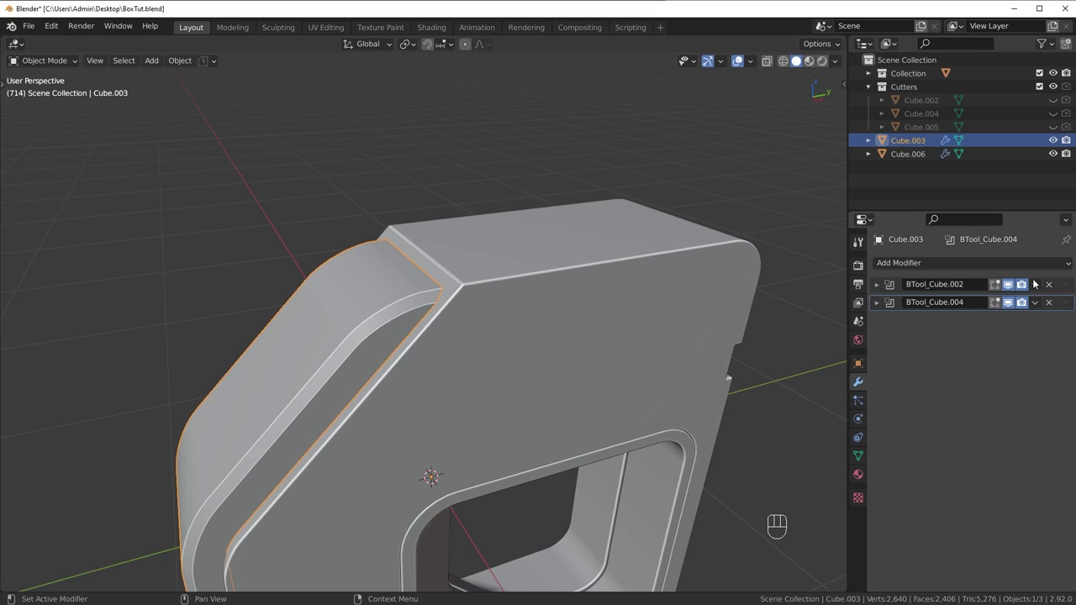
{"action": "left_click", "coordinate": [1050, 284]}
{"action": "left_click", "coordinate": [1050, 285]}
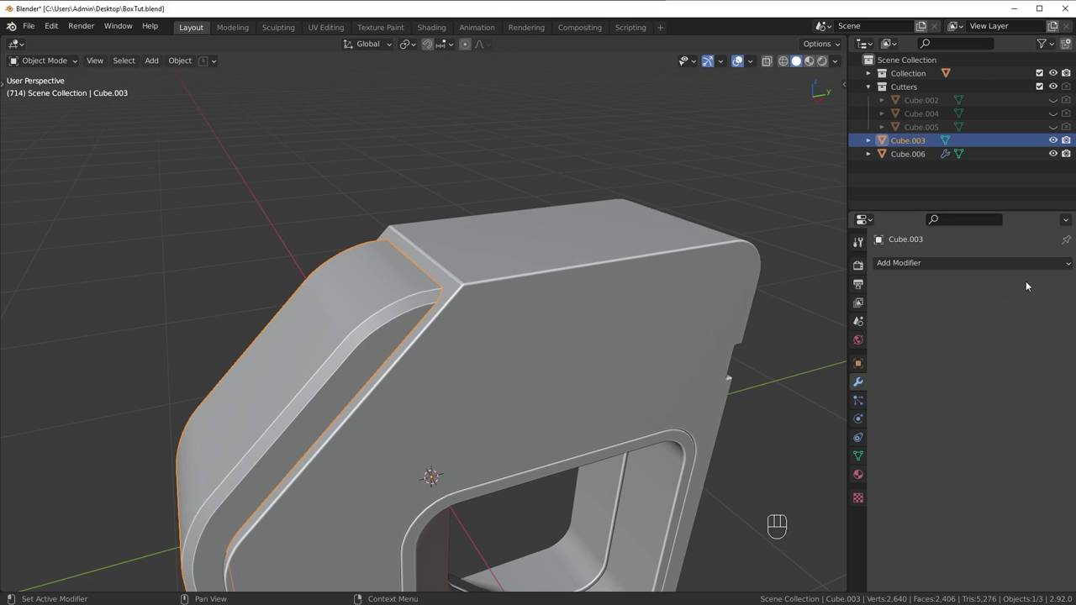
Step: Select the end piece Cube.003 with the body Cube.006 as active object, try a brush Union of them, and undo it
{"action": "middle_click_drag", "start_coordinate": [464, 287], "coordinate": [357, 370]}
{"action": "scroll", "coordinate": [569, 316], "scroll_direction": "down", "scroll_amount": 3}
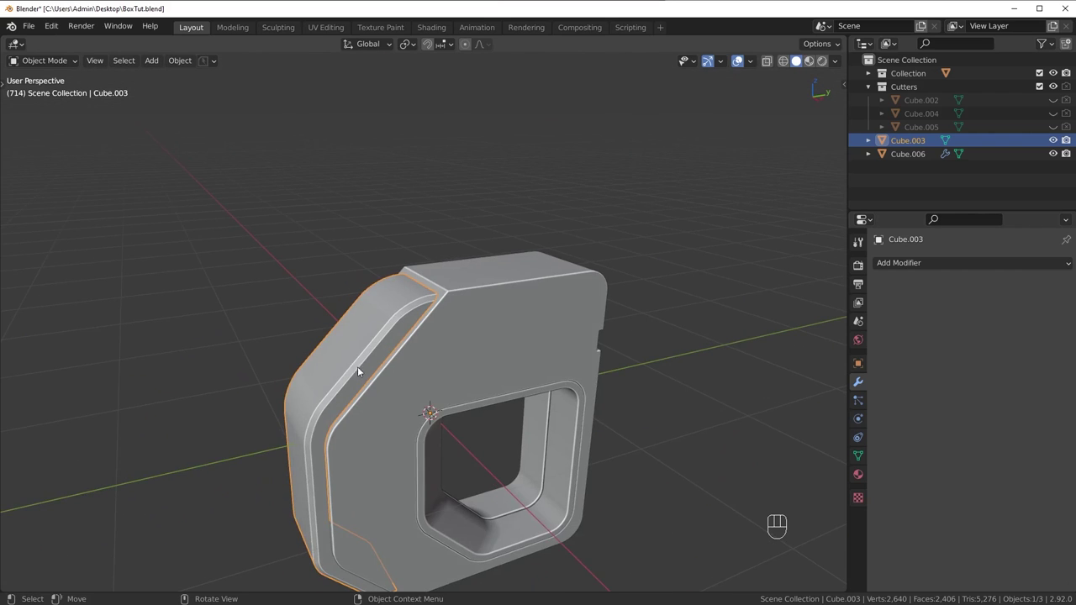
{"action": "scroll", "coordinate": [324, 348], "scroll_direction": "up", "scroll_amount": 2}
{"action": "middle_click_drag", "start_coordinate": [493, 345], "coordinate": [465, 335]}
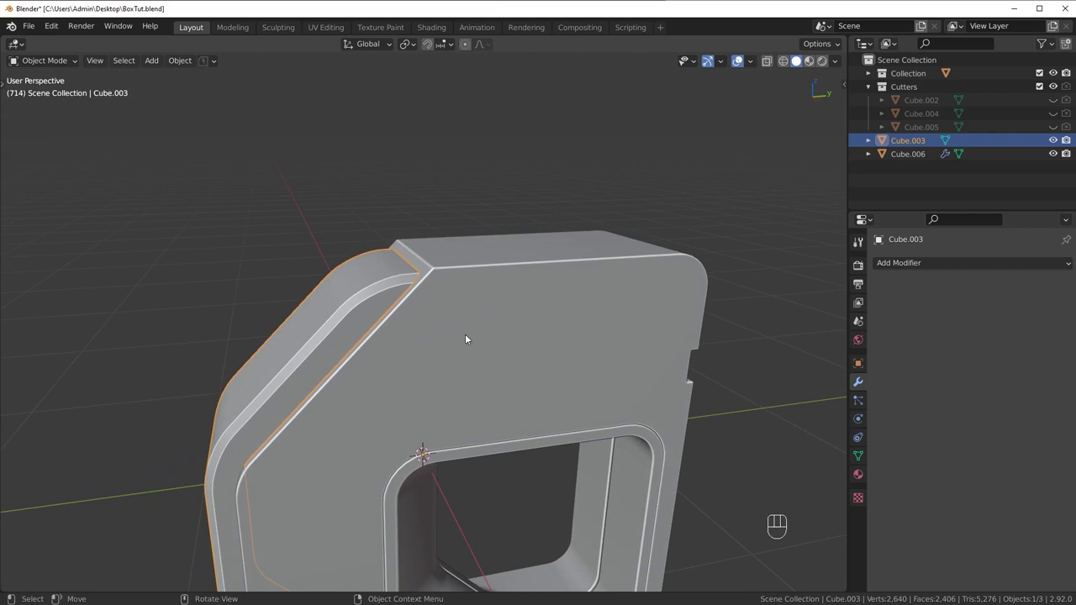
{"action": "left_click", "coordinate": [513, 310], "text": "shift"}
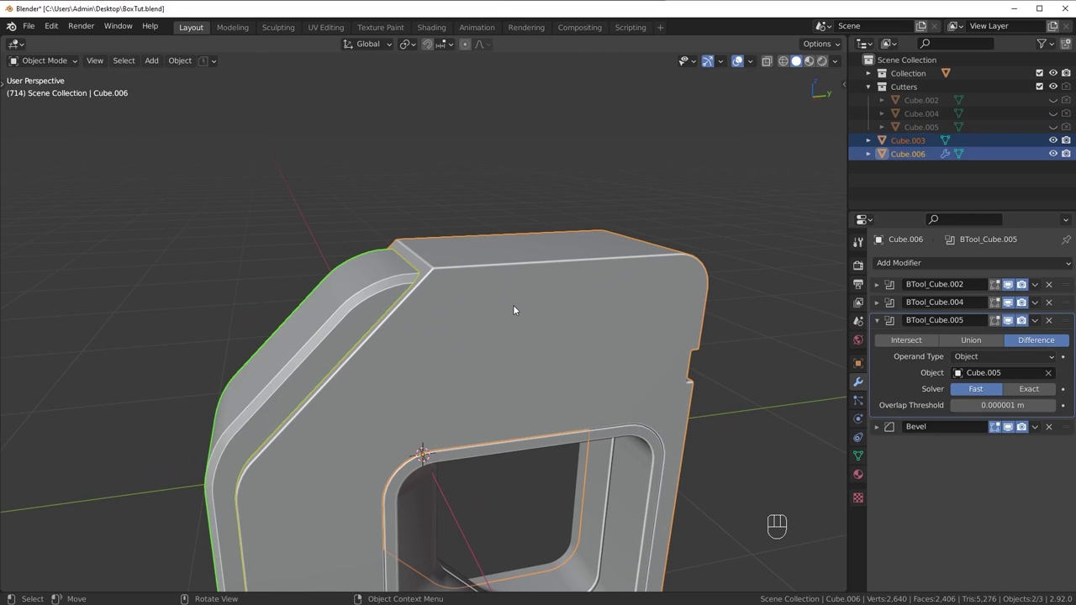
{"action": "key", "text": "ctrl+KP_Add"}
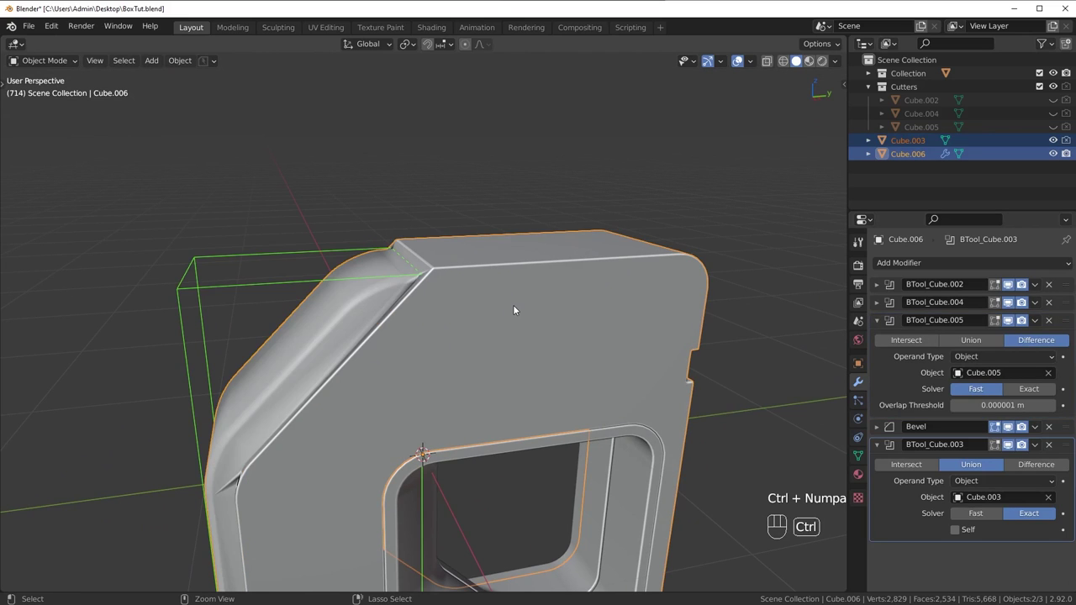
{"action": "key", "text": "ctrl+z"}
Step: Apply a brush Union of the end piece Cube.003 to the body Cube.006 and place that modifier above the Bevel
{"action": "key", "text": "shift+ctrl+b"}
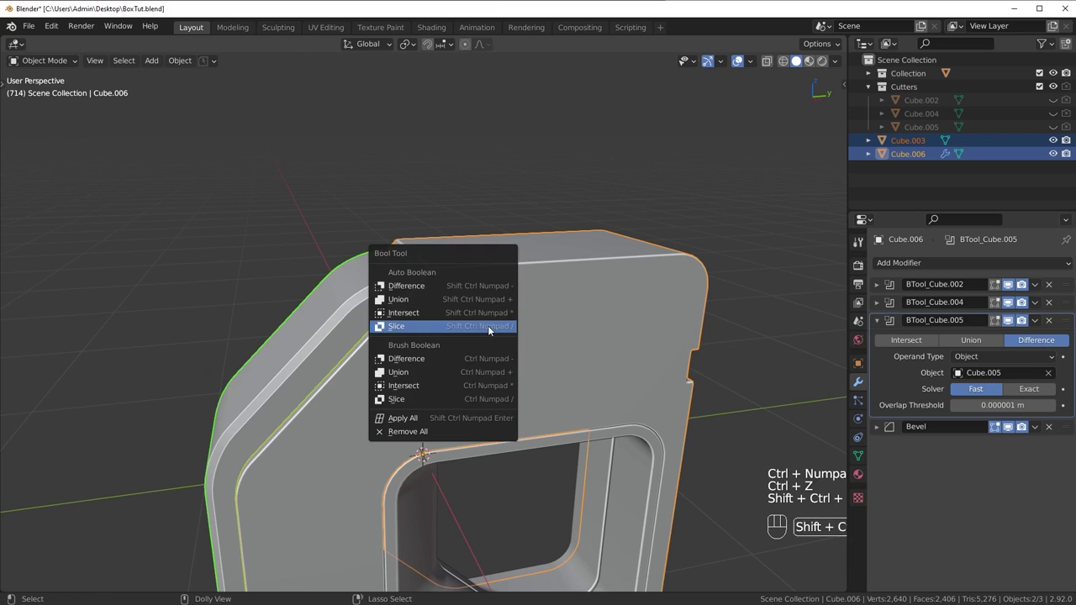
{"action": "left_click", "coordinate": [424, 386]}
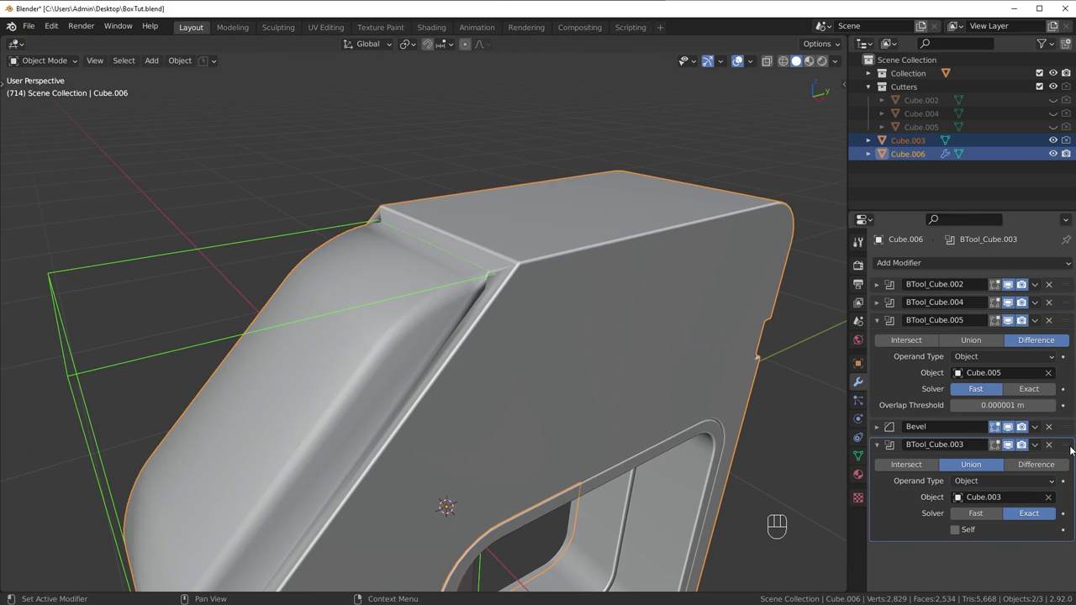
{"action": "left_click_drag", "start_coordinate": [1070, 450], "coordinate": [1068, 424]}
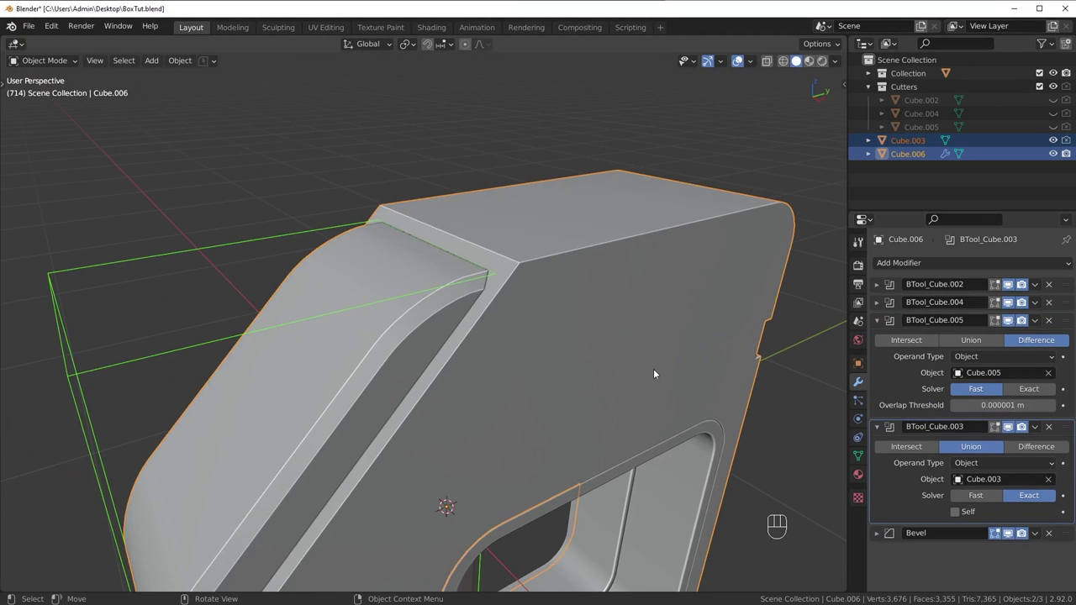
Step: Move the end piece Cube.003 about 0.0034 m along the global Y axis to adjust its seam with the body
{"action": "middle_click_drag", "start_coordinate": [653, 369], "coordinate": [580, 338]}
{"action": "scroll", "coordinate": [568, 383], "scroll_direction": "up", "scroll_amount": 2}
{"action": "left_click", "coordinate": [554, 299]}
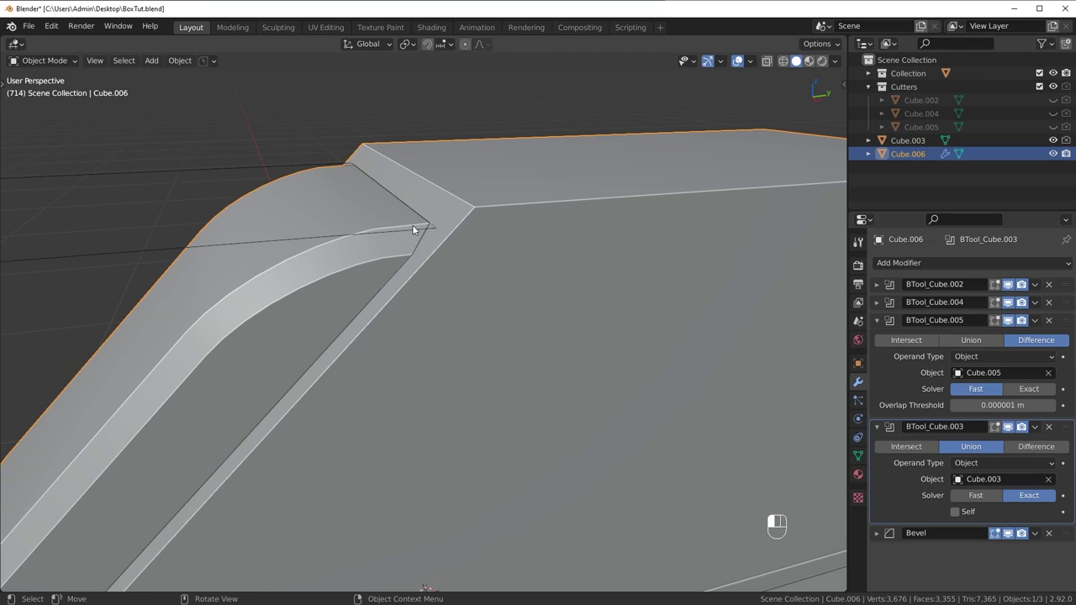
{"action": "left_click", "coordinate": [377, 233]}
{"action": "key", "text": "g"}
{"action": "key", "text": "y"}
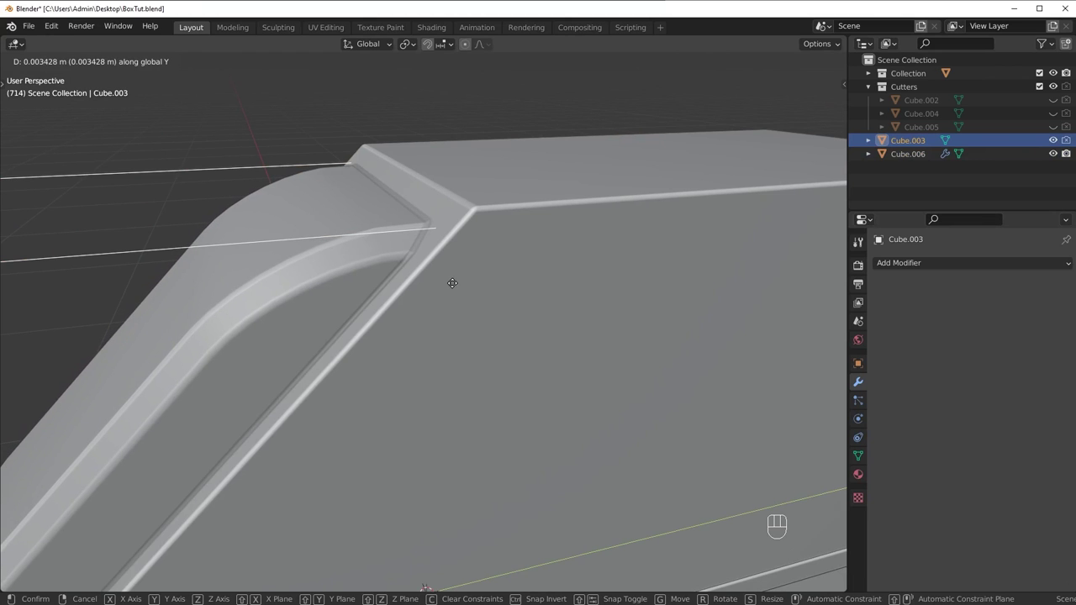
{"action": "left_click", "coordinate": [451, 283]}
Step: Check the lower seam of the end piece, move Cube.003 into the Cutters collection and hide it
{"action": "middle_click_drag", "start_coordinate": [451, 285], "coordinate": [515, 176], "text": "shift"}
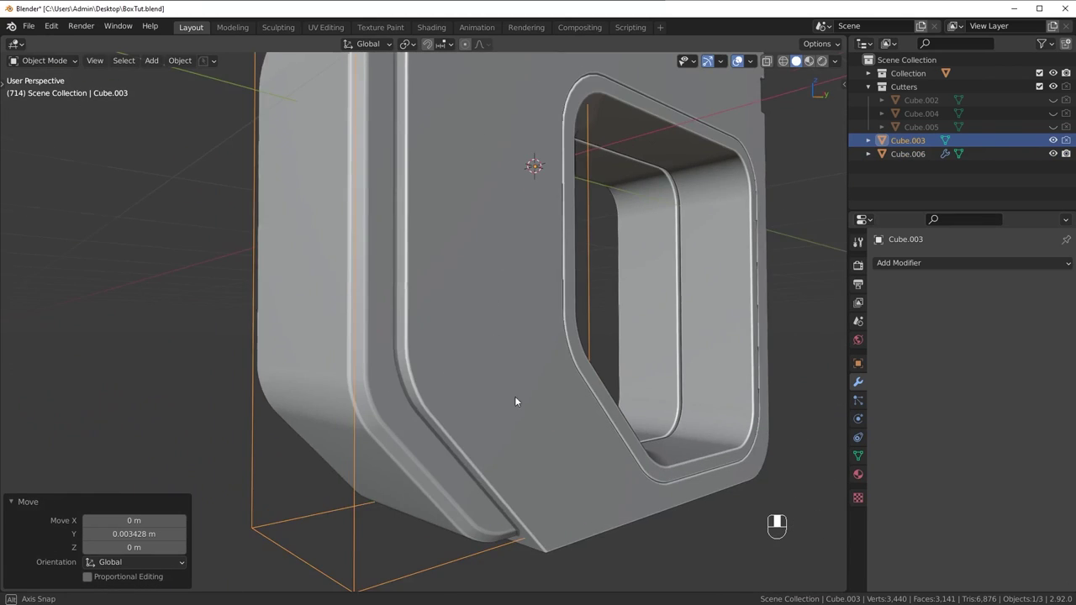
{"action": "middle_click_drag", "start_coordinate": [514, 399], "coordinate": [515, 303]}
{"action": "scroll", "coordinate": [516, 379], "scroll_direction": "up", "scroll_amount": 4}
{"action": "middle_click_drag", "start_coordinate": [626, 403], "coordinate": [585, 394]}
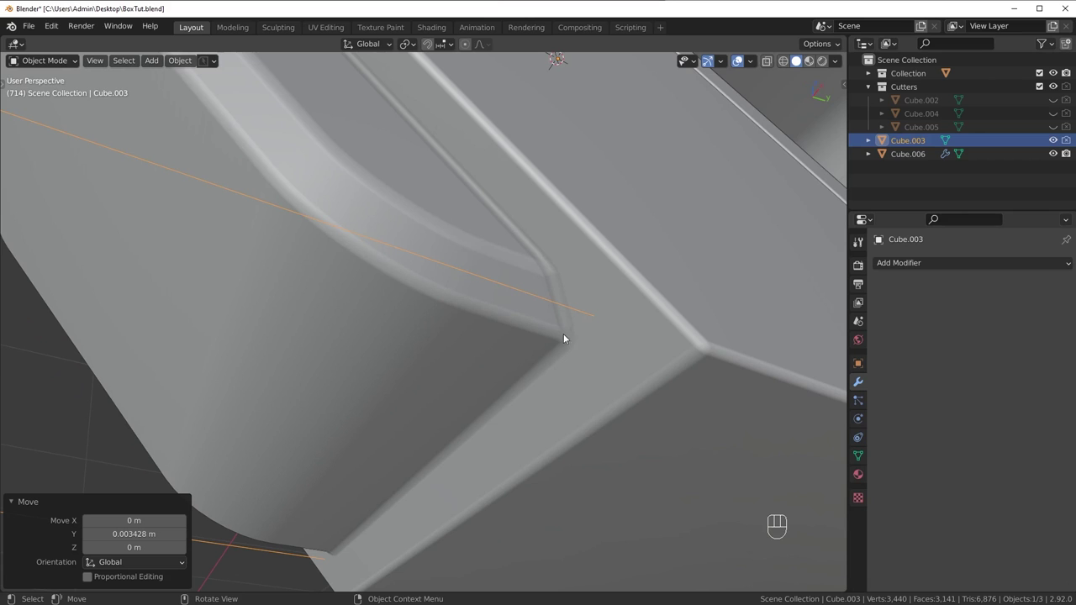
{"action": "scroll", "coordinate": [507, 323], "scroll_direction": "down", "scroll_amount": 6}
{"action": "middle_click_drag", "start_coordinate": [507, 326], "coordinate": [510, 360]}
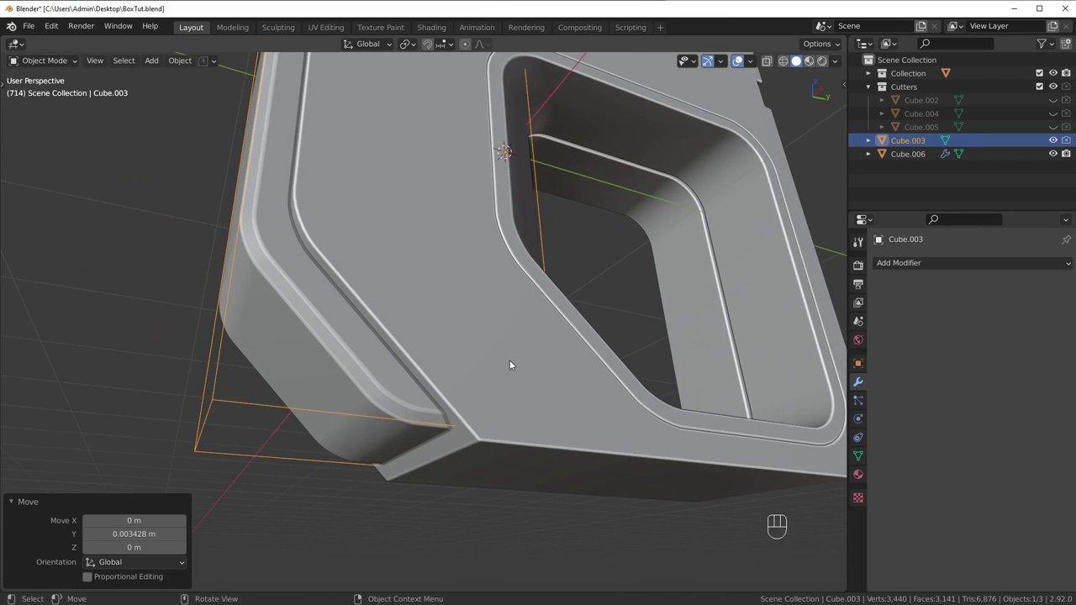
{"action": "key", "text": "m"}
{"action": "left_click", "coordinate": [509, 360]}
{"action": "middle_click_drag", "start_coordinate": [558, 239], "coordinate": [782, 227]}
{"action": "left_click", "coordinate": [1050, 115]}
Step: Examine the joined box model from several angles, including its beveled end, opening and side notch
{"action": "middle_click_drag", "start_coordinate": [655, 172], "coordinate": [285, 262]}
{"action": "key", "text": "KP_3"}
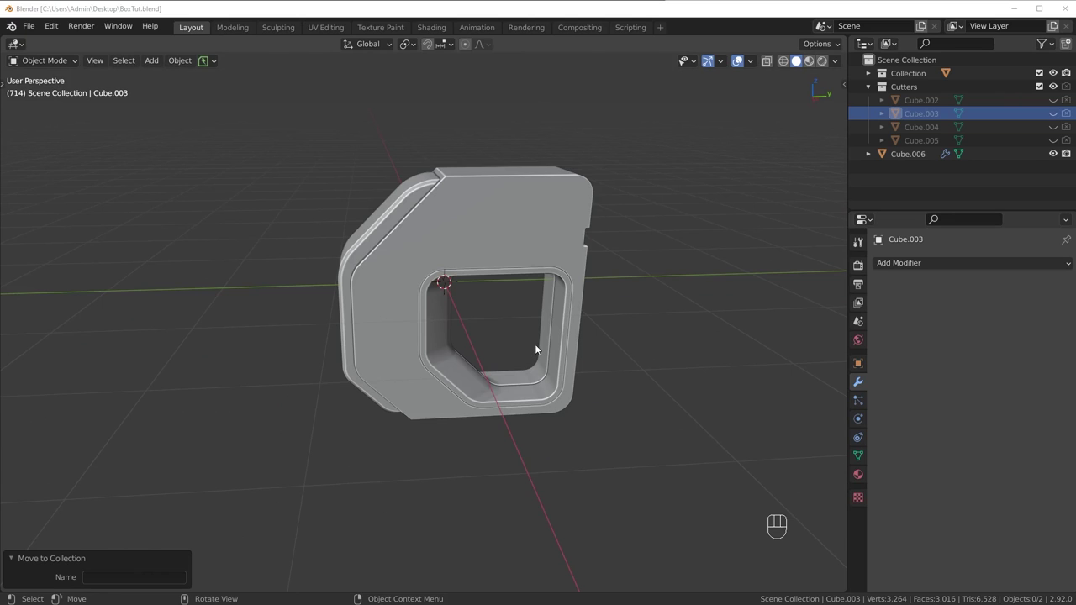
{"action": "mouse_move", "coordinate": [536, 349]}
{"action": "middle_mouse_down"}
{"action": "mouse_move", "coordinate": [538, 339]}
{"action": "mouse_move", "coordinate": [521, 339]}
{"action": "middle_mouse_up"}
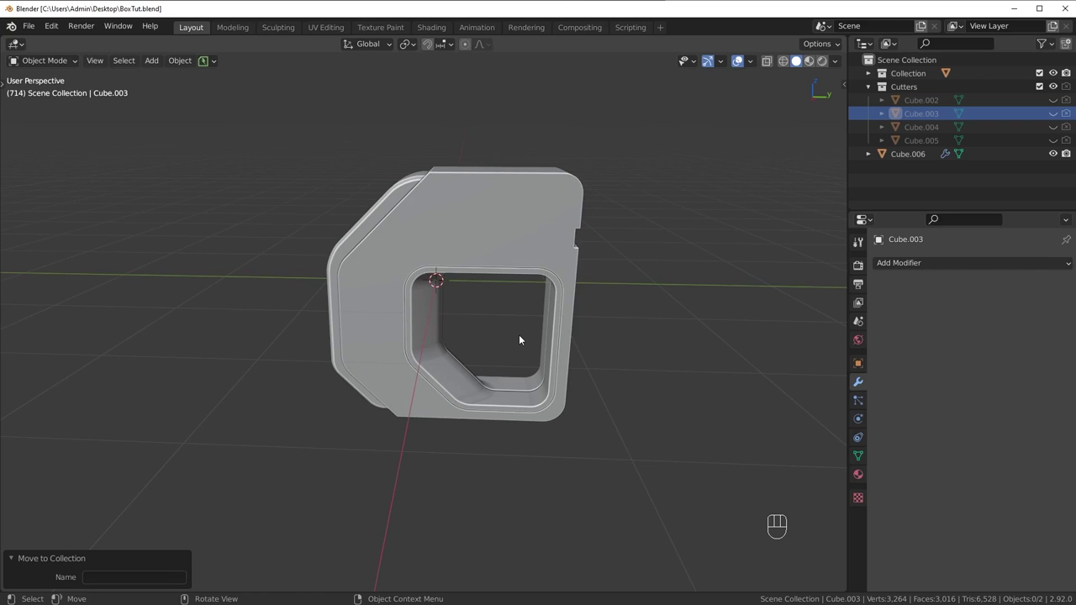
{"action": "middle_click_drag", "start_coordinate": [520, 337], "coordinate": [443, 183]}
{"action": "middle_click_drag", "start_coordinate": [415, 259], "coordinate": [429, 328]}
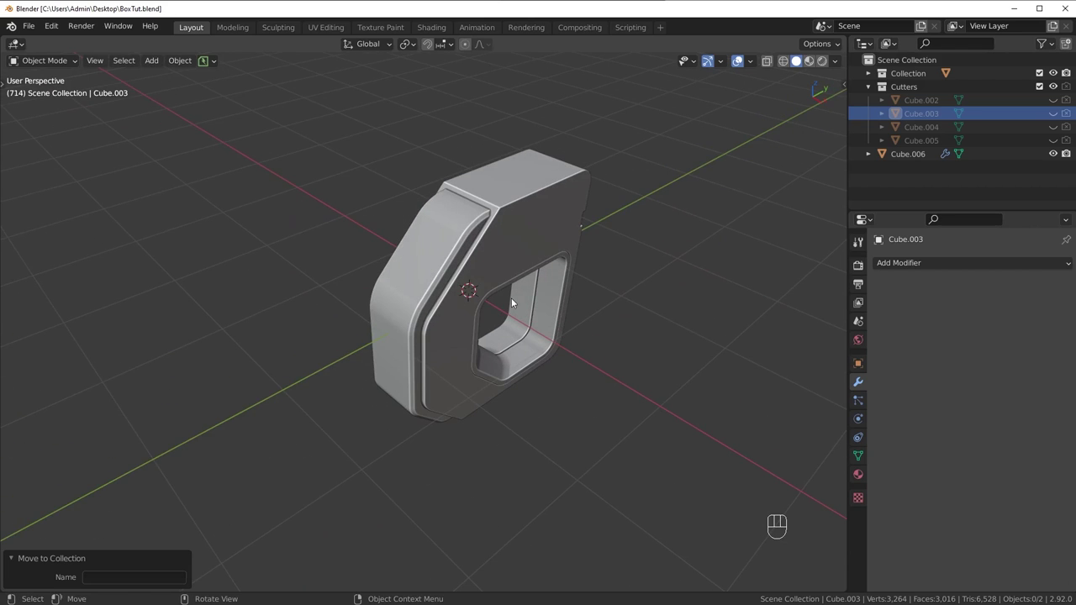
{"action": "middle_click_drag", "start_coordinate": [611, 301], "coordinate": [351, 343]}
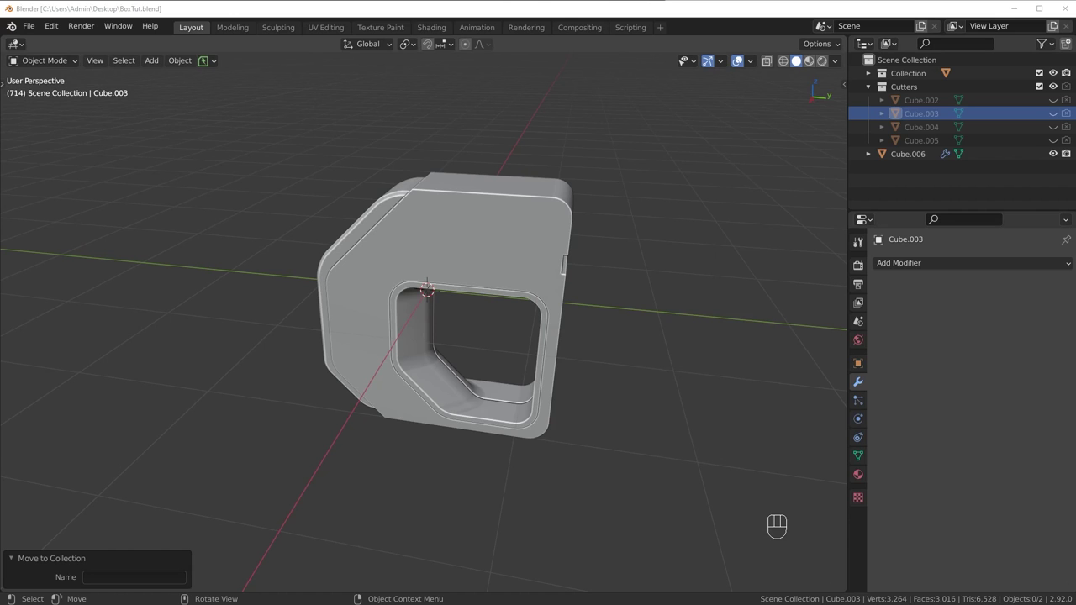
{"action": "middle_click_drag", "start_coordinate": [300, 462], "coordinate": [463, 362]}
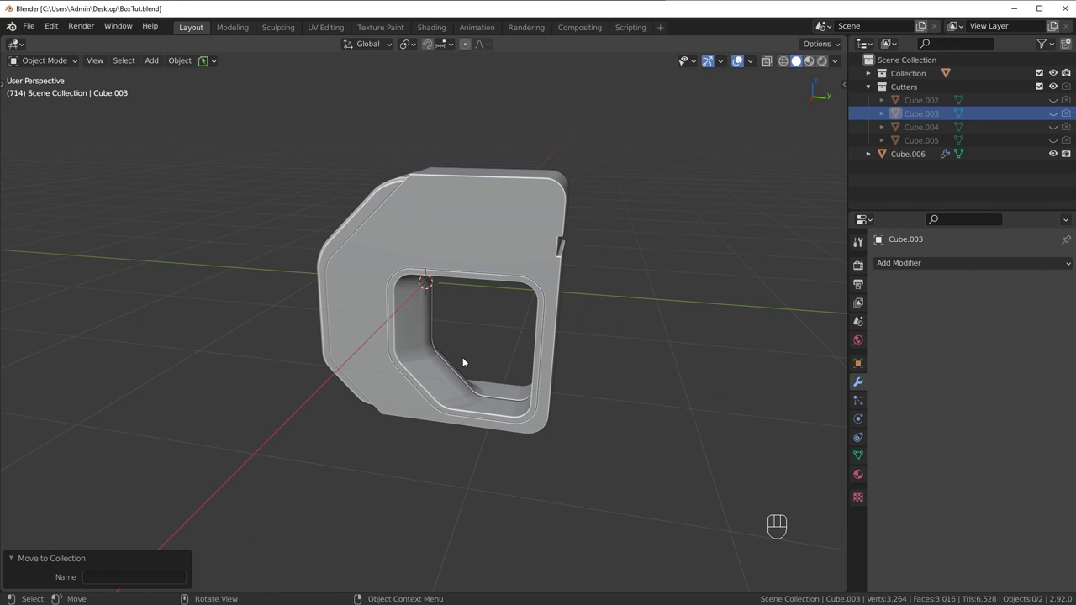
{"action": "mouse_move", "coordinate": [462, 363]}
{"action": "middle_mouse_down"}
{"action": "mouse_move", "coordinate": [516, 350]}
{"action": "mouse_move", "coordinate": [519, 329]}
{"action": "mouse_move", "coordinate": [440, 373]}
{"action": "mouse_move", "coordinate": [472, 360]}
{"action": "middle_mouse_up"}
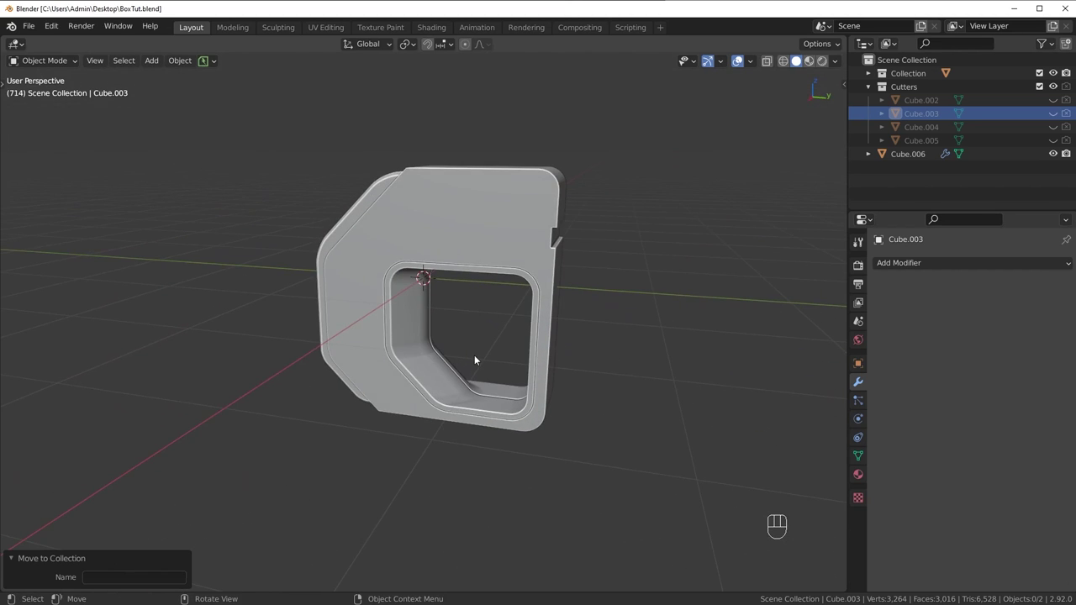